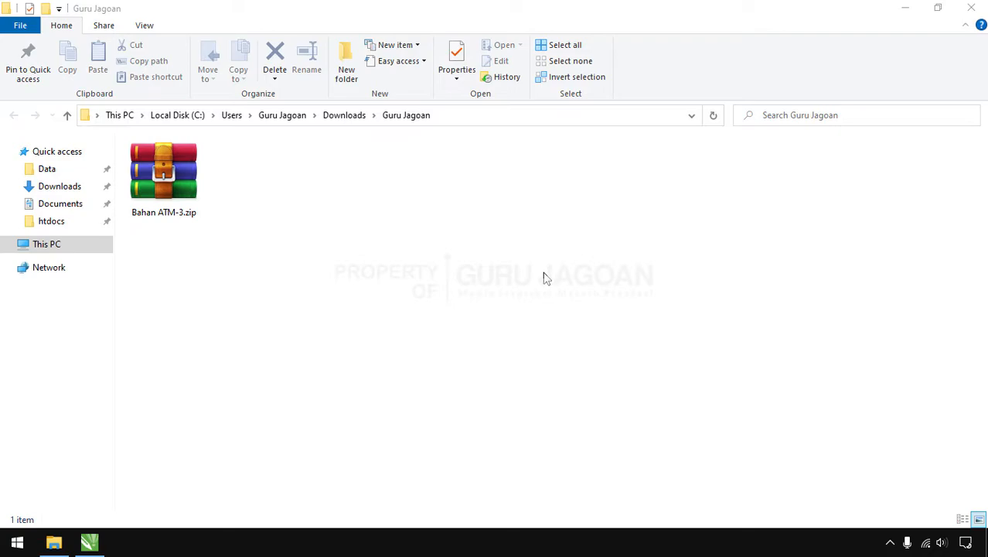
# Extract Bahan ATM-3.zip in place and check the extracted JPG photos and SVG icons
pyautogui.rightClick(157, 184)
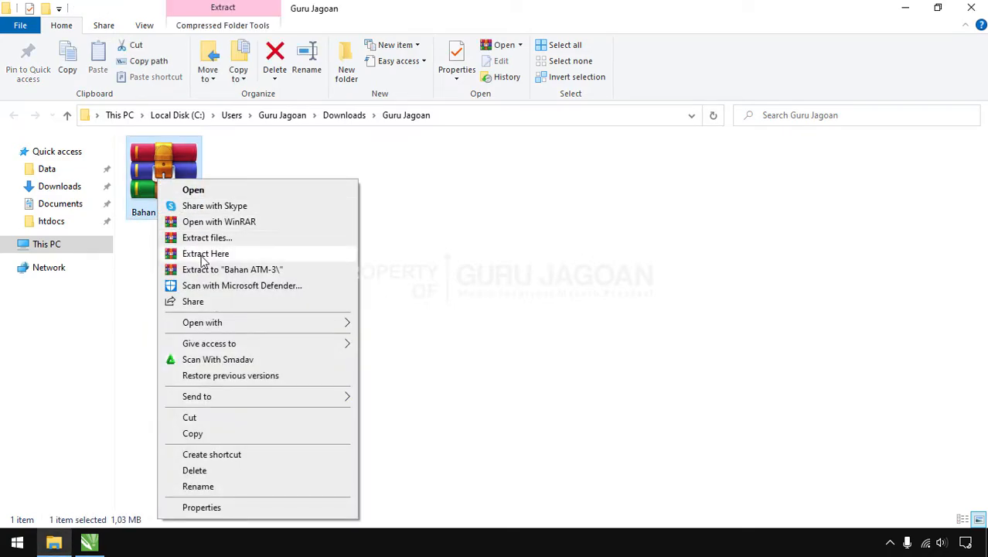
pyautogui.click(203, 257)
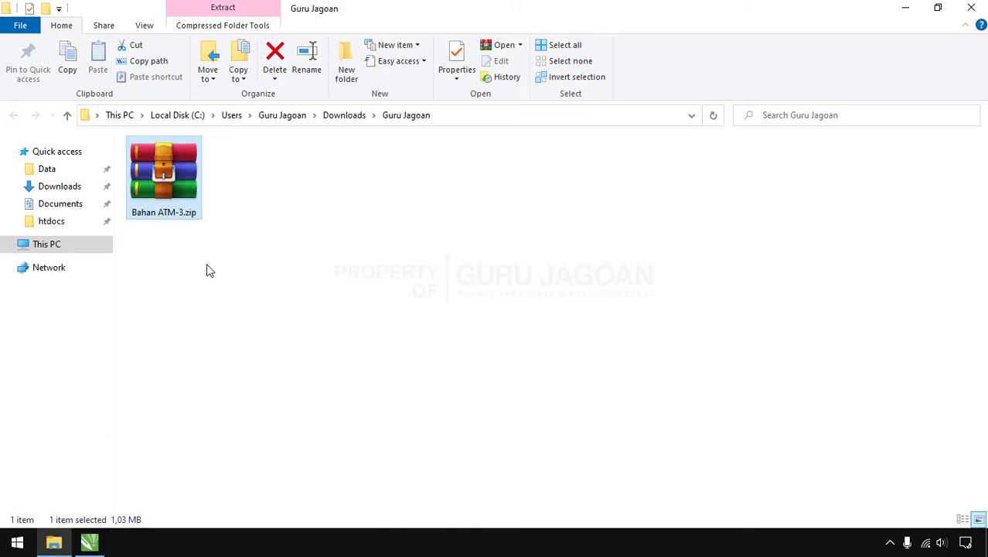
pyautogui.click(344, 276)
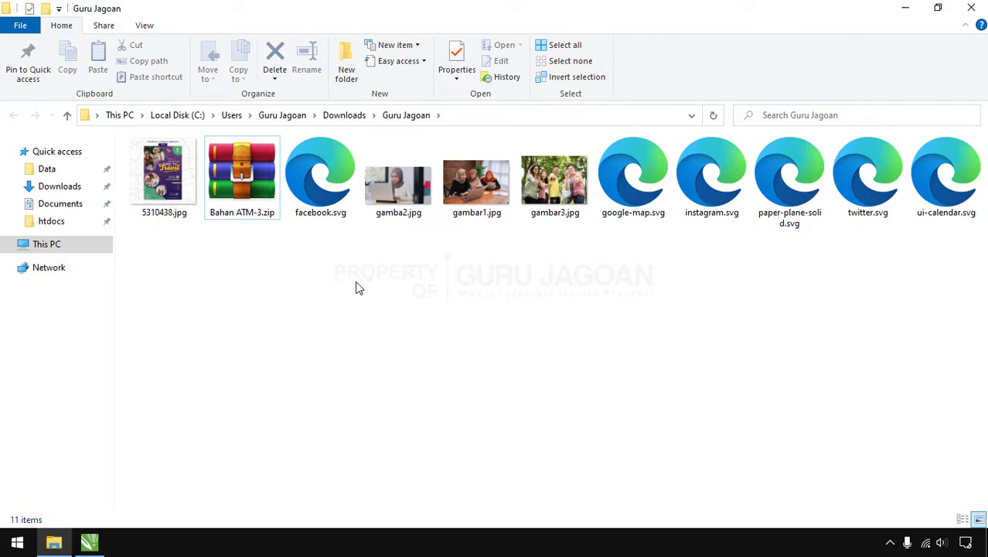
pyautogui.click(163, 176)
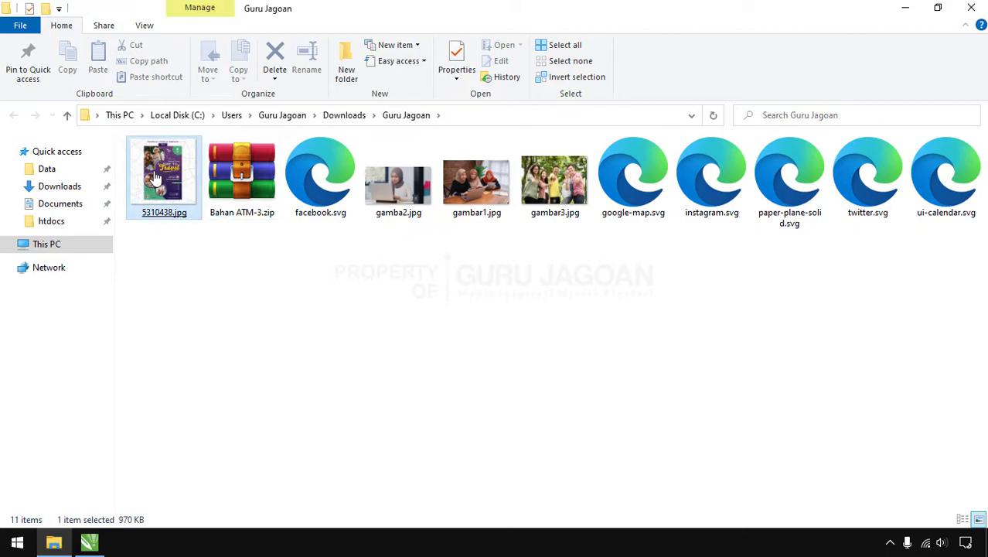
pyautogui.click(320, 178)
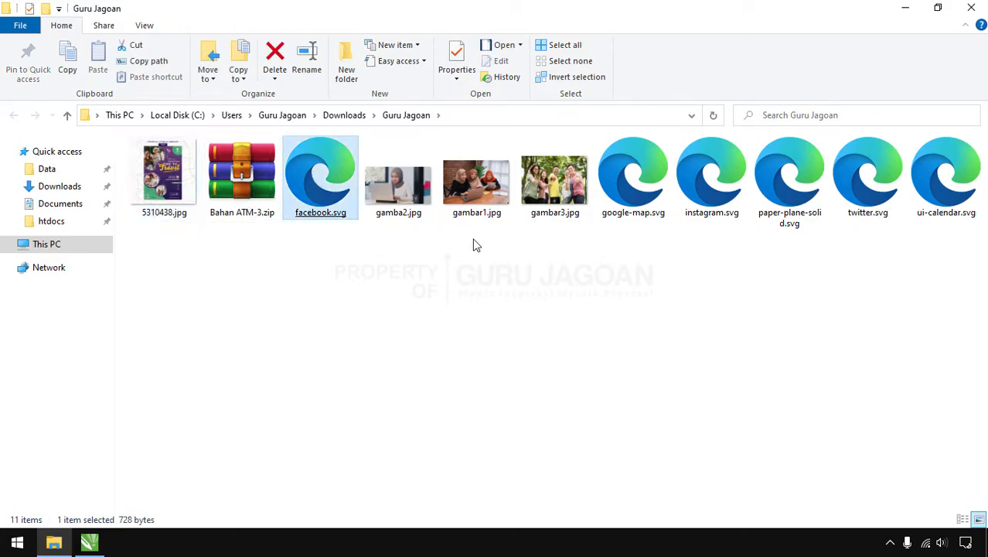
pyautogui.moveTo(629, 244); pyautogui.dragTo(928, 225)
pyautogui.moveTo(567, 255); pyautogui.dragTo(389, 192)
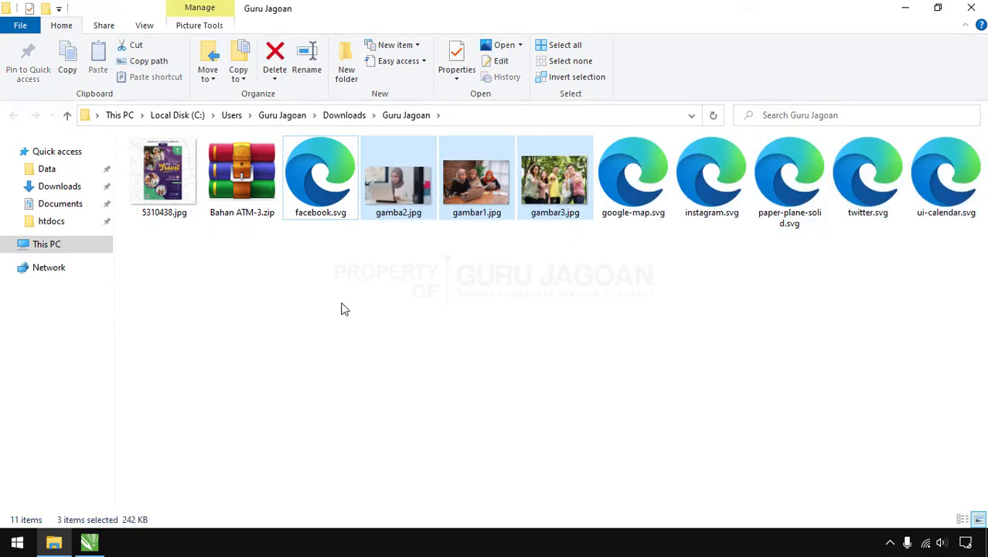
# Drag 5310438.jpg from File Explorer into the CorelDRAW Untitled-1 document as a bitmap
pyautogui.click(89, 542)
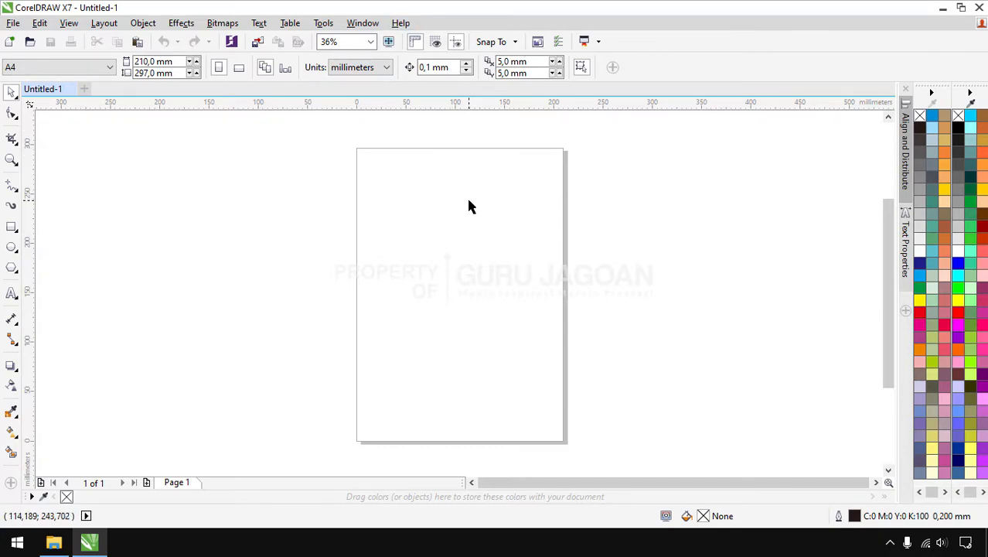
pyautogui.click(54, 543)
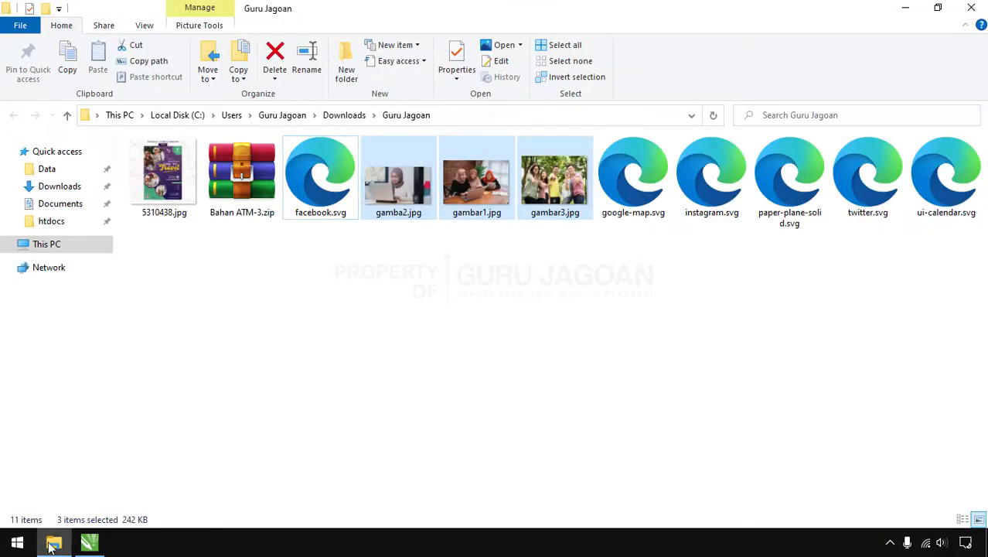
pyautogui.click(271, 385)
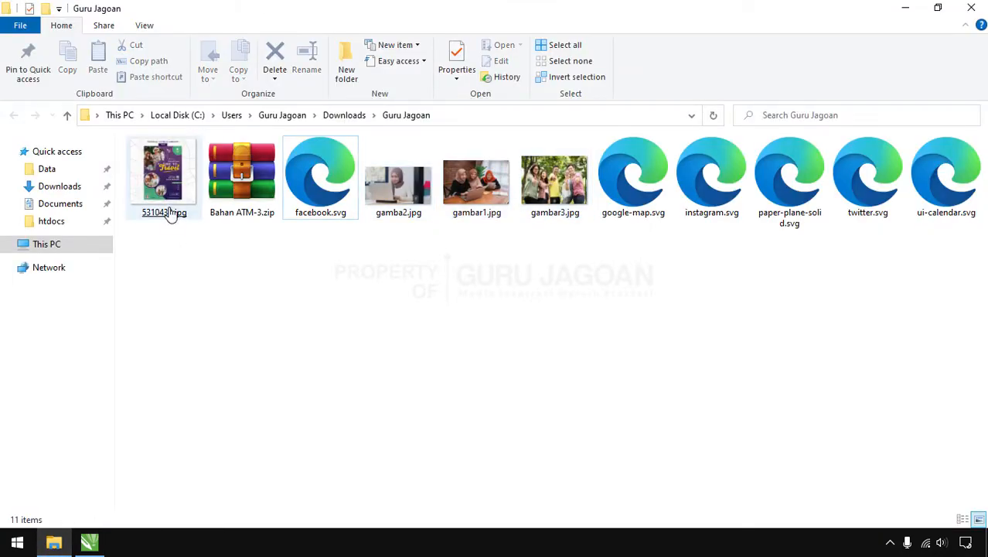
pyautogui.click(162, 178)
pyautogui.moveTo(162, 177); pyautogui.dragTo(450, 283)
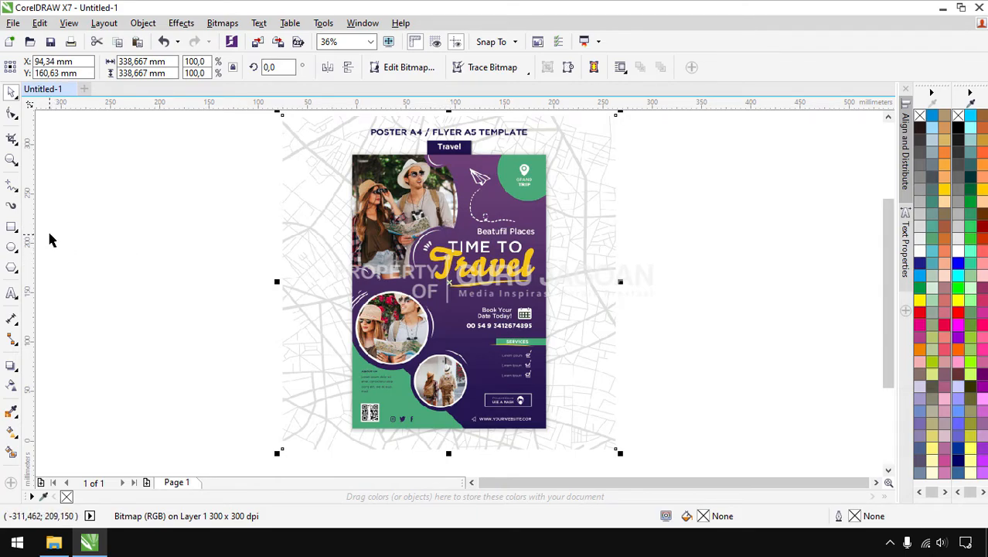
# Centre the poster bitmap on the A4 page at X 105 mm, Y 148.5 mm and lock it
pyautogui.moveTo(463, 262); pyautogui.dragTo(707, 256)
pyautogui.scroll(-3, 338, 290)
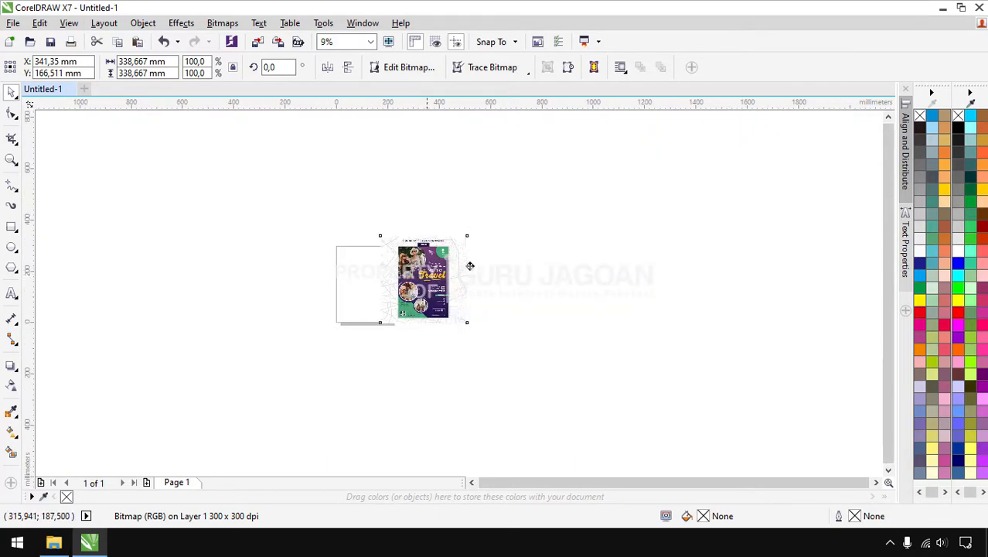
pyautogui.moveTo(441, 272); pyautogui.dragTo(550, 263)
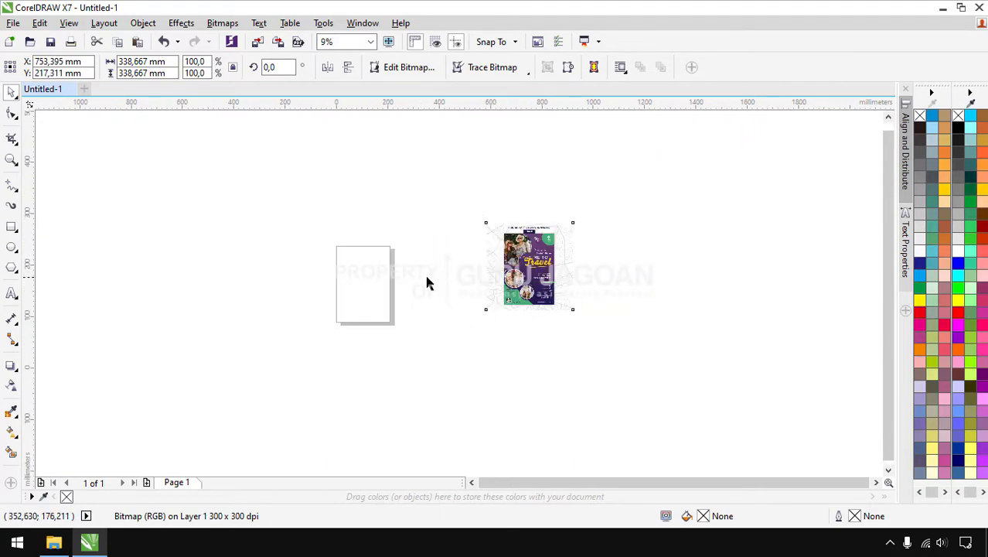
pyautogui.scroll(2, 428, 282)
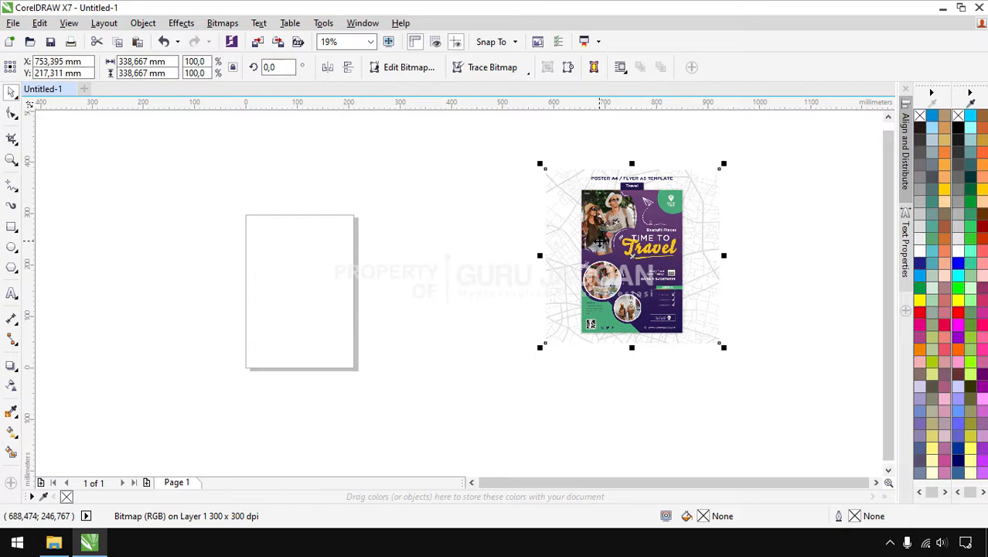
pyautogui.press('p')
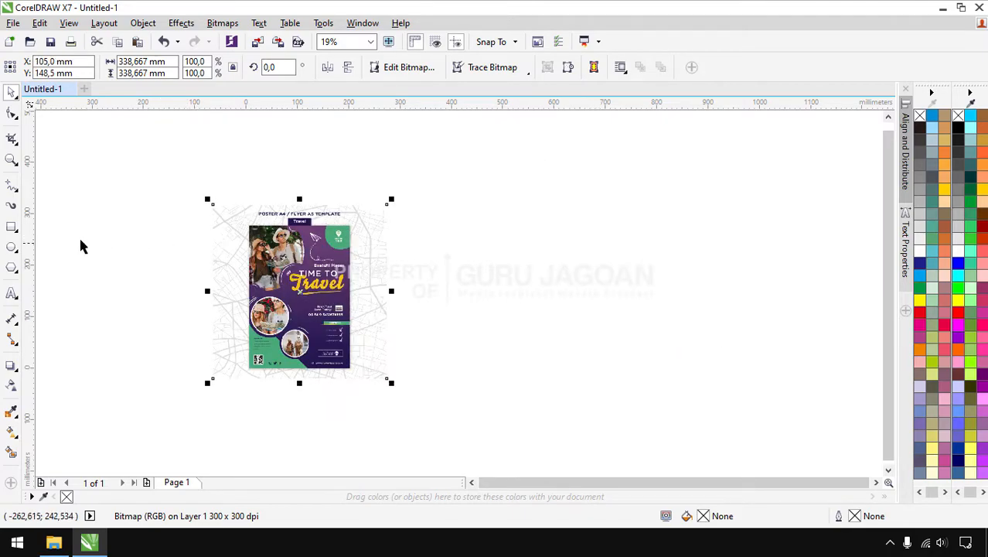
pyautogui.rightClick(300, 268)
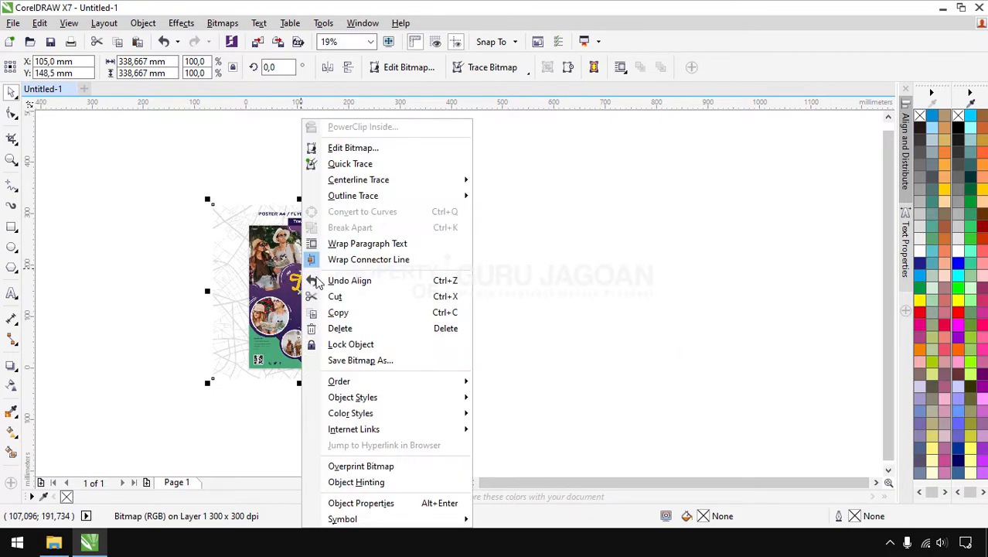
pyautogui.click(341, 345)
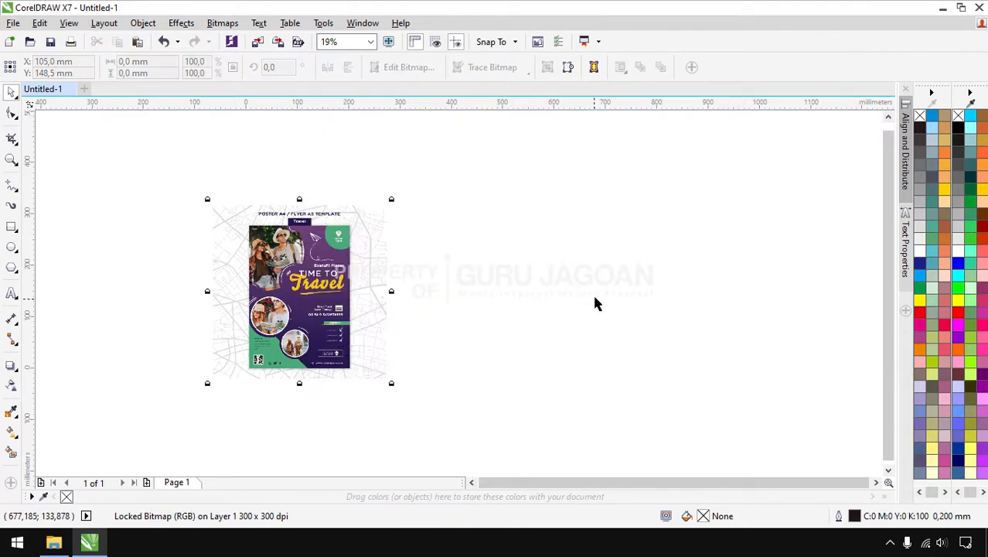
pyautogui.click(595, 303)
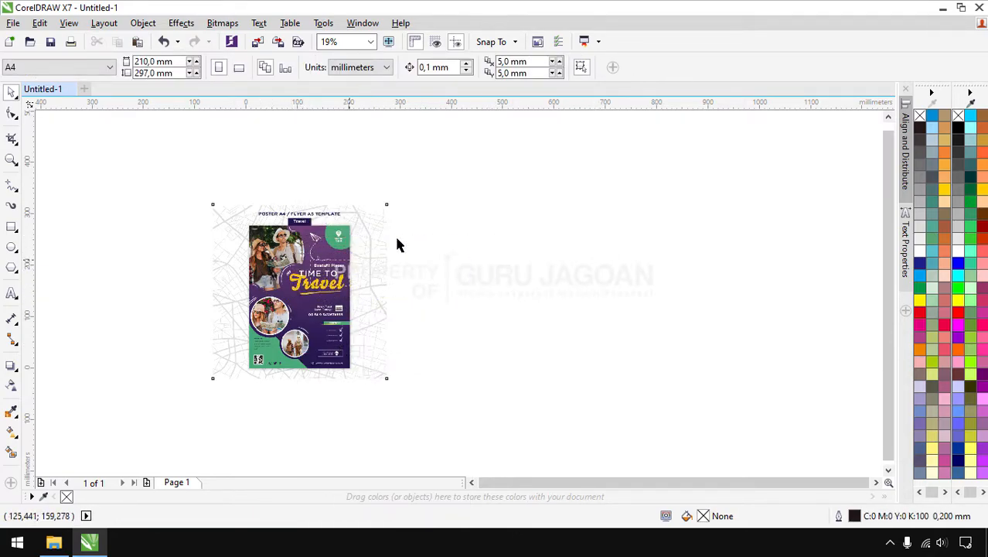
# Draw a rectangle from the poster's top-left corner to its bottom-right corner
pyautogui.press('F4')
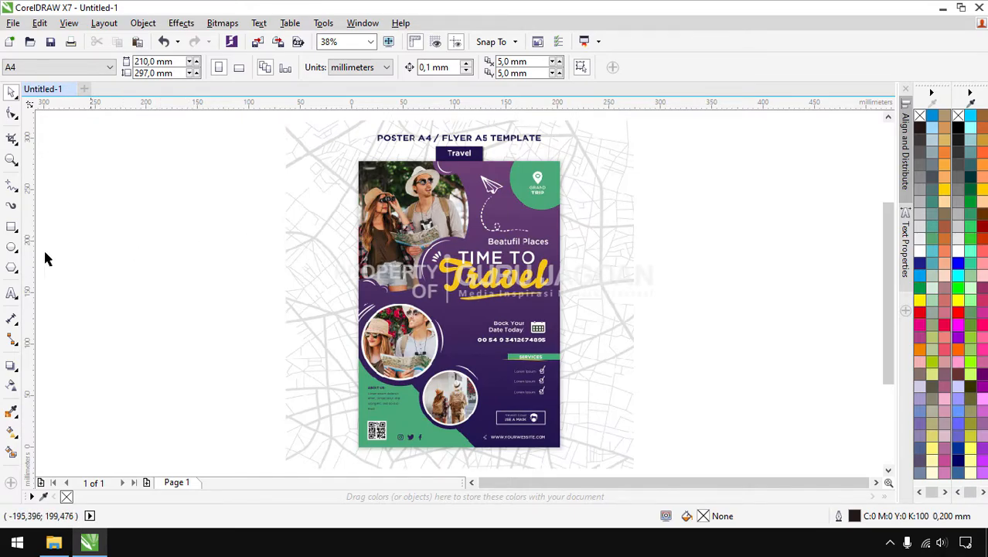
pyautogui.click(11, 228)
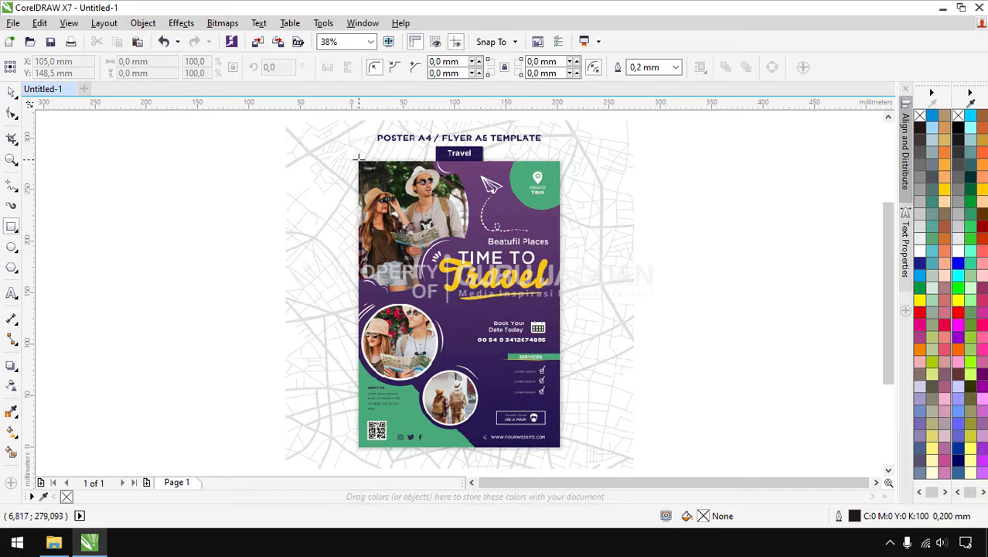
pyautogui.moveTo(358, 160); pyautogui.dragTo(563, 450)
# Adjust the rectangle's bottom and right edges to the poster, about 196.9 × 277.4 mm
pyautogui.scroll(5, 566, 468)
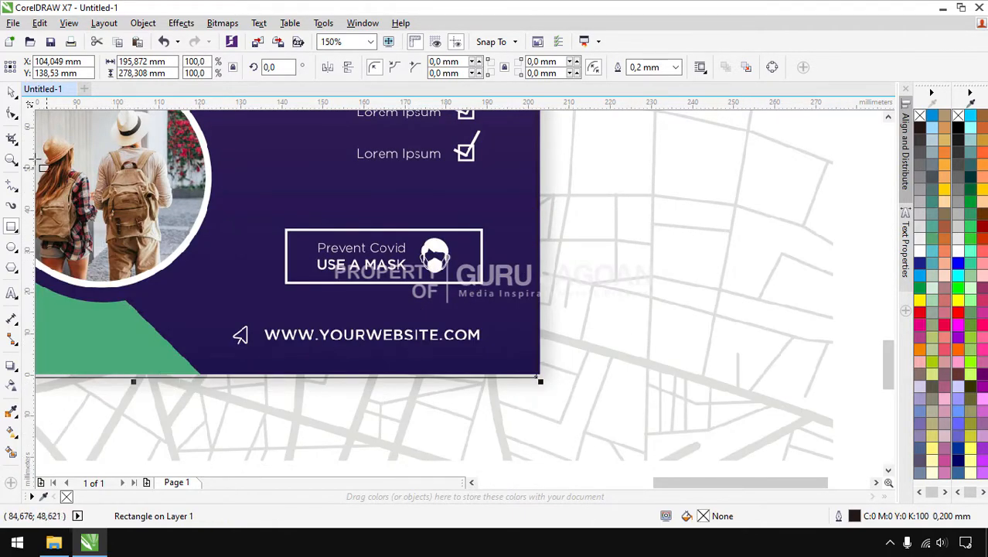
pyautogui.press('space')
pyautogui.scroll(5, 133, 383)
pyautogui.moveTo(143, 386); pyautogui.dragTo(156, 361)
pyautogui.scroll(-6, 317, 414)
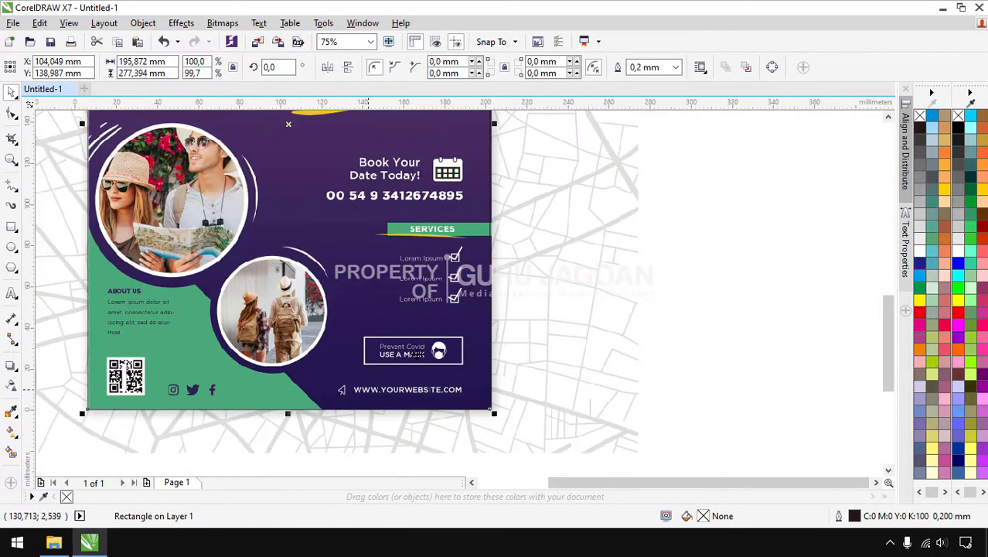
pyautogui.scroll(4, 494, 204)
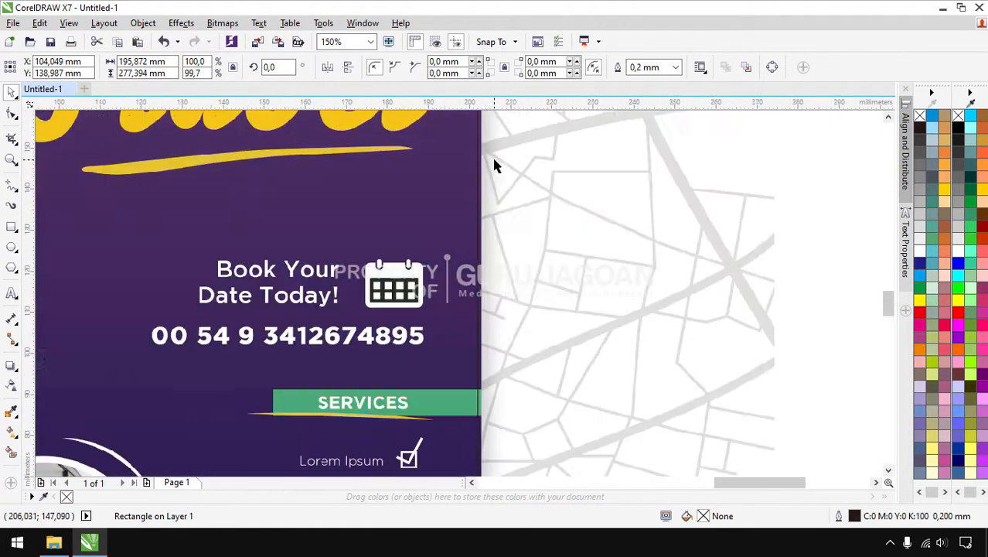
pyautogui.moveTo(461, 230); pyautogui.dragTo(470, 227)
pyautogui.scroll(-4, 688, 286)
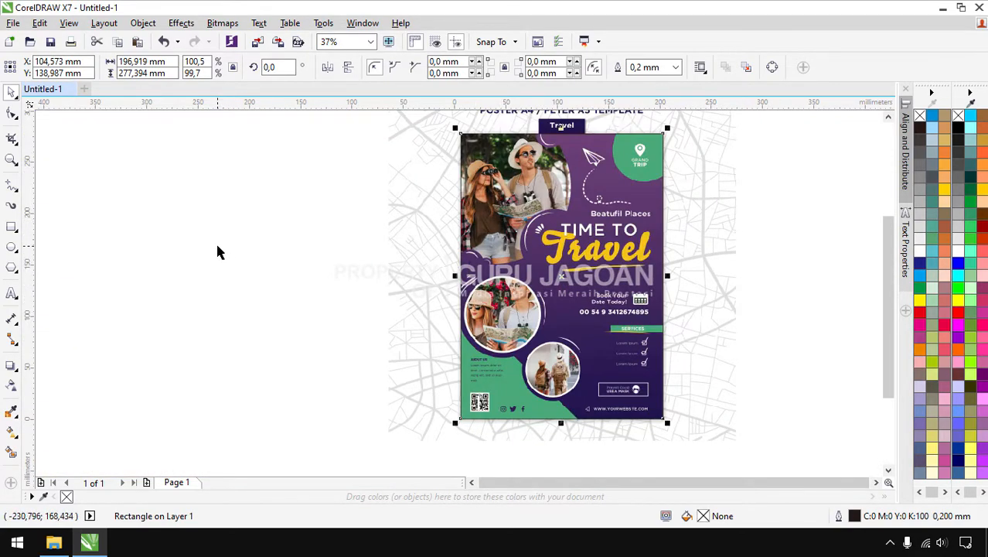
pyautogui.click(243, 287)
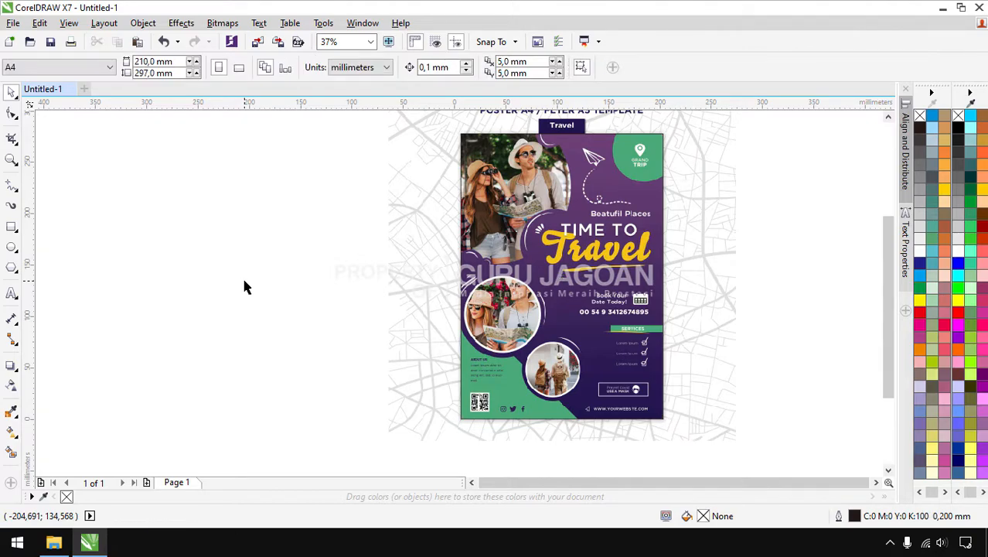
pyautogui.press('F4')
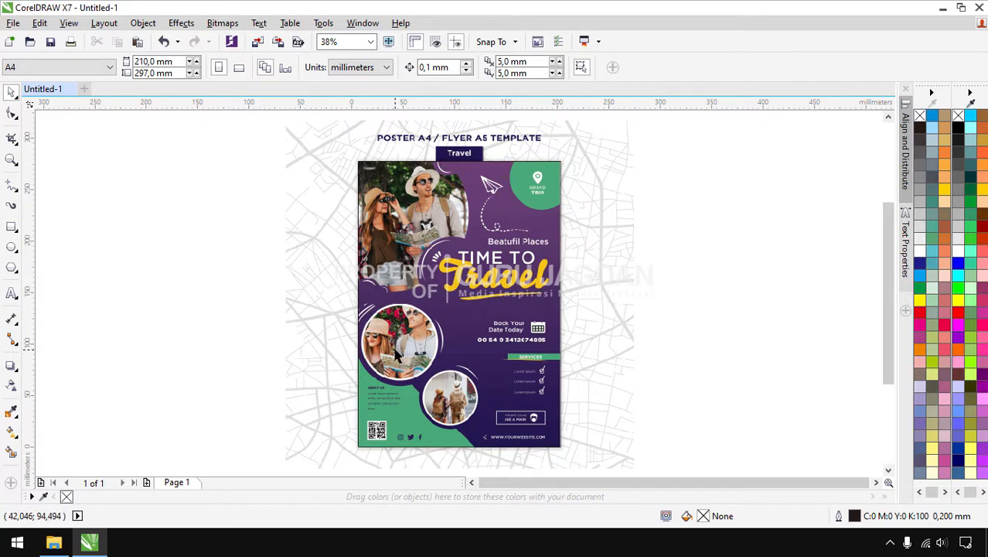
# Draw a second rectangle over the poster's lower-left area and convert it to curves
pyautogui.click(17, 230)
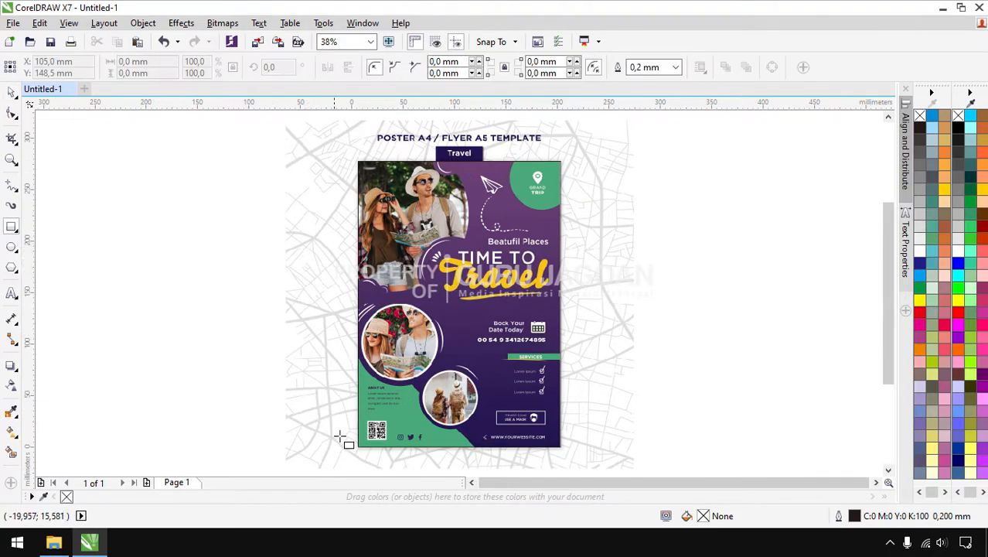
pyautogui.moveTo(364, 455); pyautogui.dragTo(474, 353)
pyautogui.scroll(2, 462, 375)
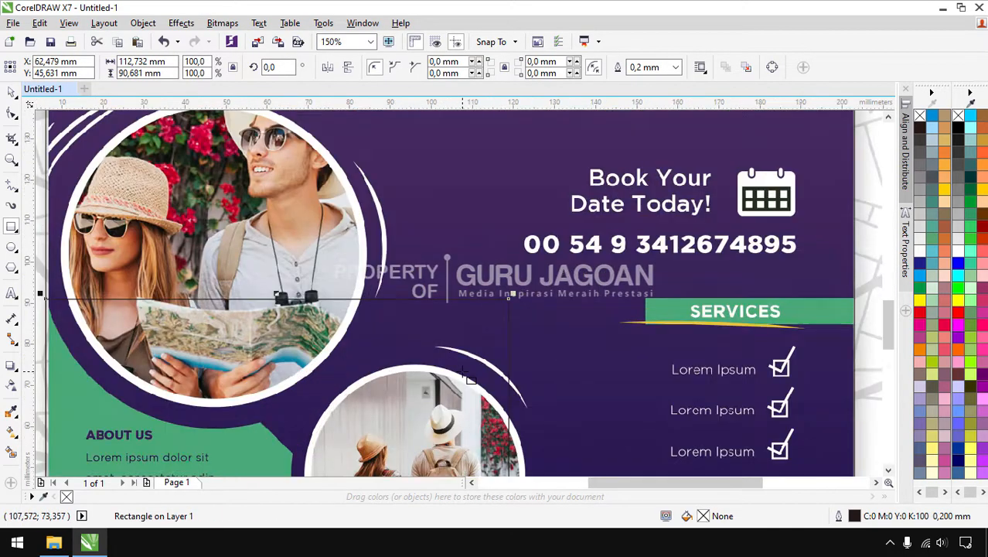
pyautogui.scroll(-1, 461, 359)
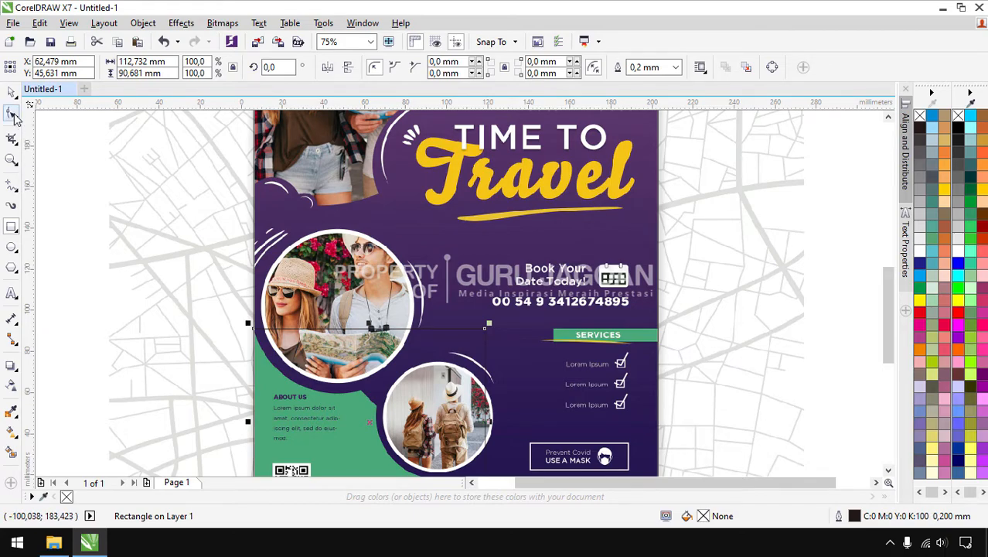
pyautogui.click(143, 23)
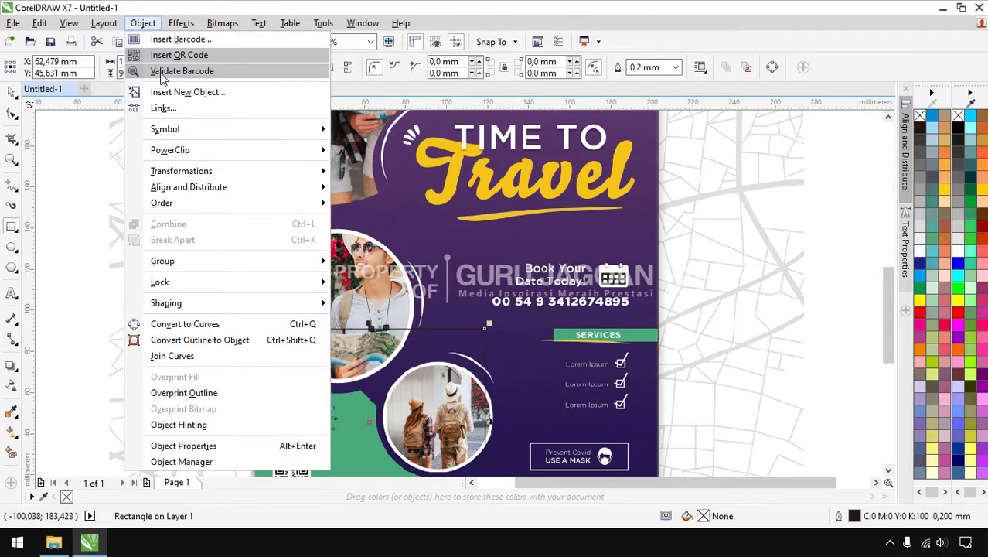
pyautogui.click(186, 325)
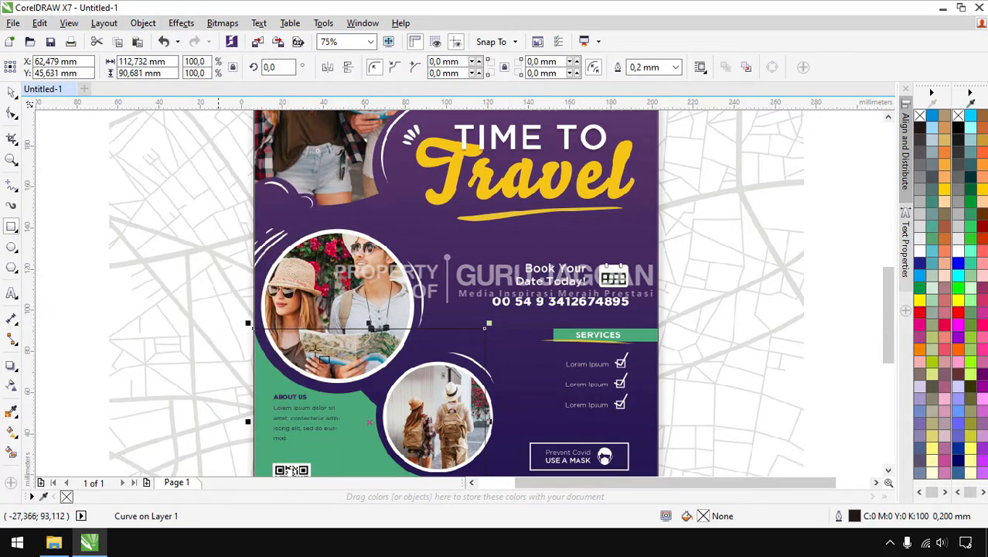
# Delete one corner node of the curve to leave a triangle
pyautogui.click(11, 114)
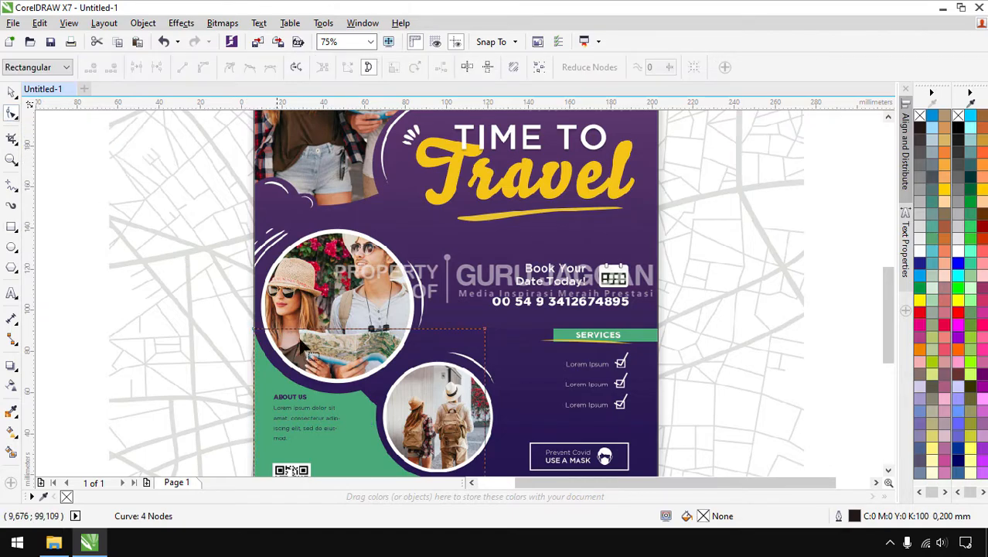
pyautogui.click(484, 329)
pyautogui.press('Delete')
pyautogui.scroll(-2, 324, 396)
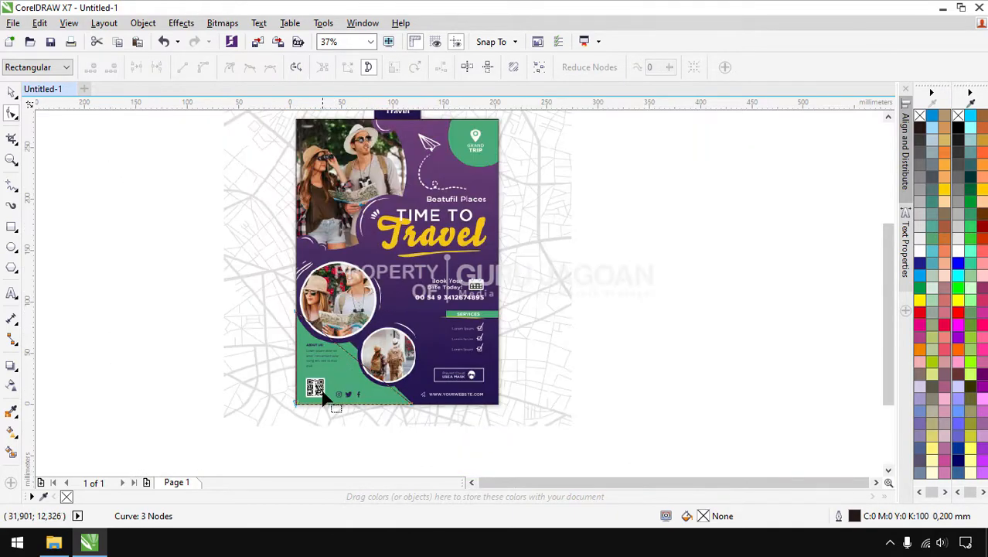
pyautogui.scroll(10, 325, 396)
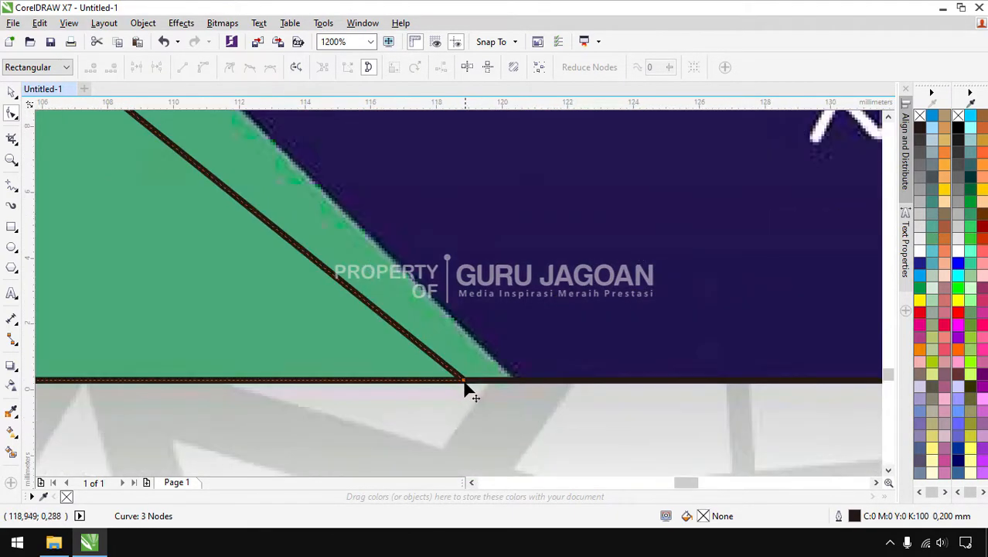
# Slide the remaining nodes along the page edges to trace the green panel, 114.32 × 112.73 mm
pyautogui.moveTo(465, 381); pyautogui.dragTo(513, 381)
pyautogui.scroll(-8, 561, 447)
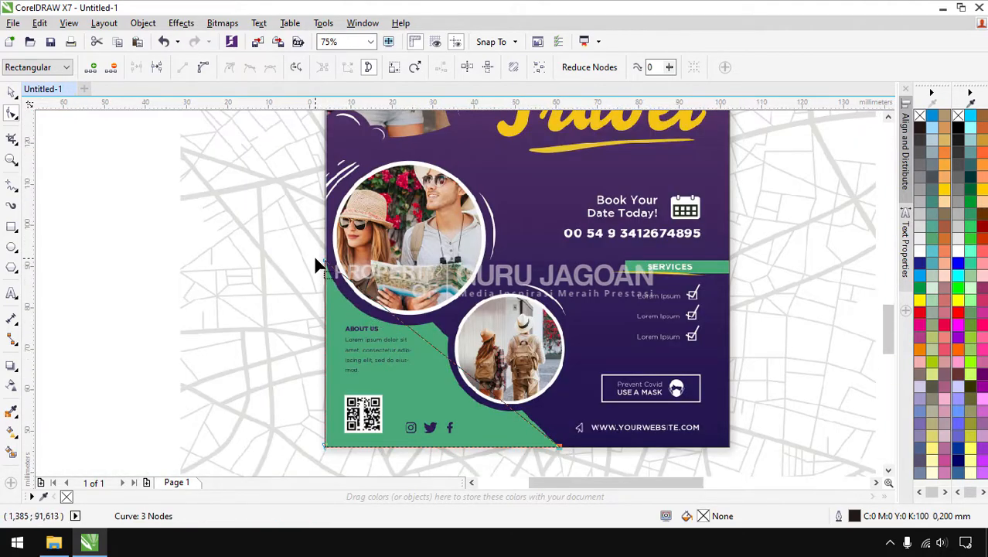
pyautogui.scroll(4, 333, 270)
pyautogui.scroll(-2, 352, 277)
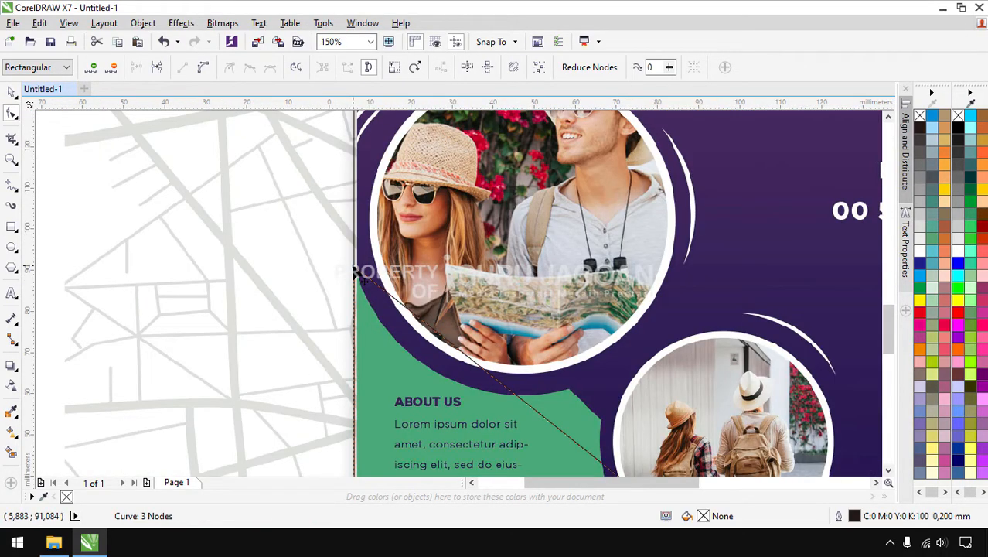
pyautogui.moveTo(354, 274); pyautogui.dragTo(349, 187)
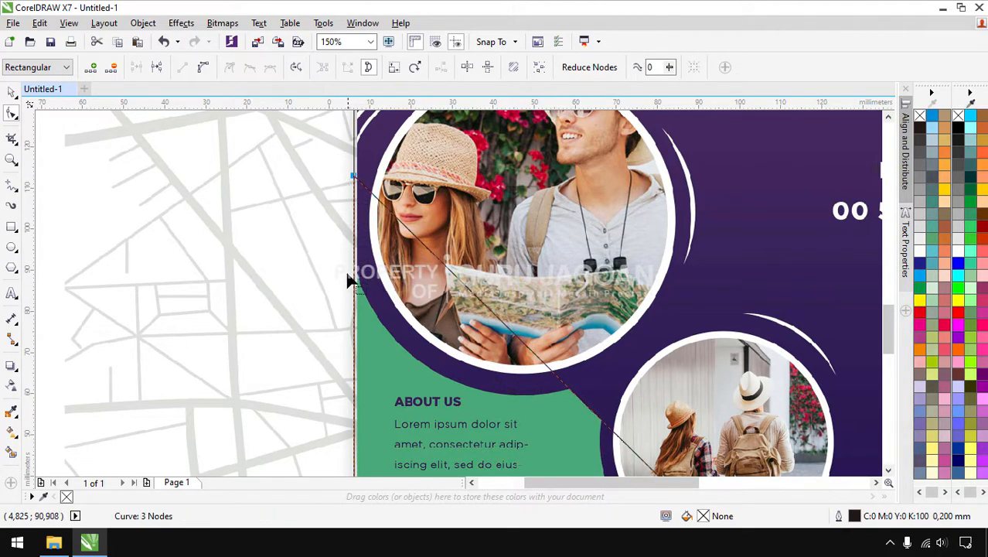
pyautogui.scroll(-1, 344, 325)
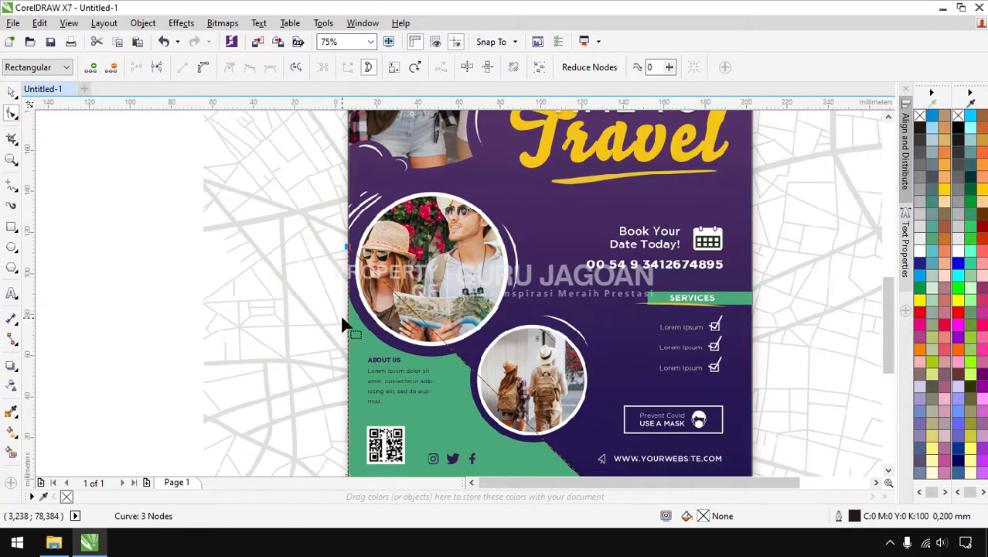
pyautogui.click(10, 93)
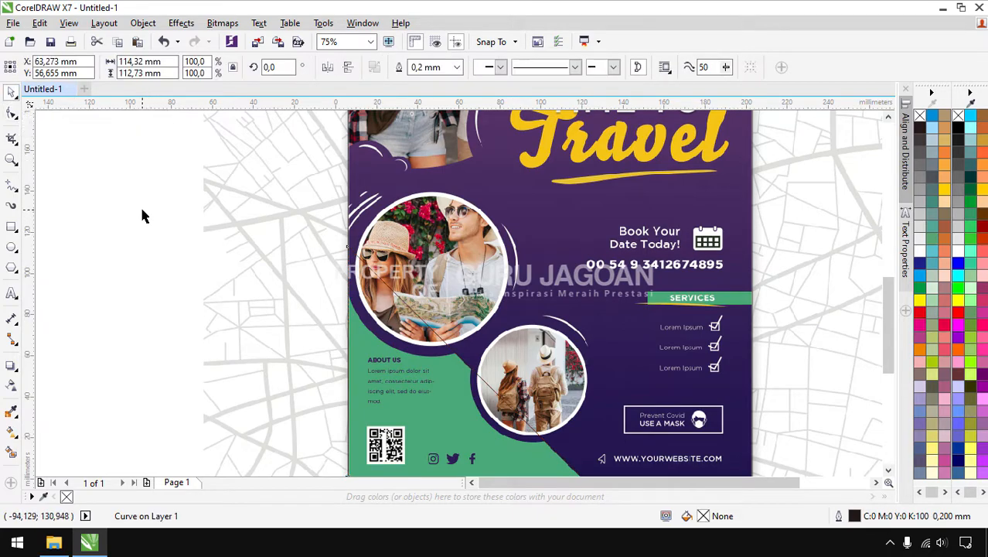
pyautogui.click(143, 215)
pyautogui.scroll(-1, 470, 304)
pyautogui.scroll(1, 462, 285)
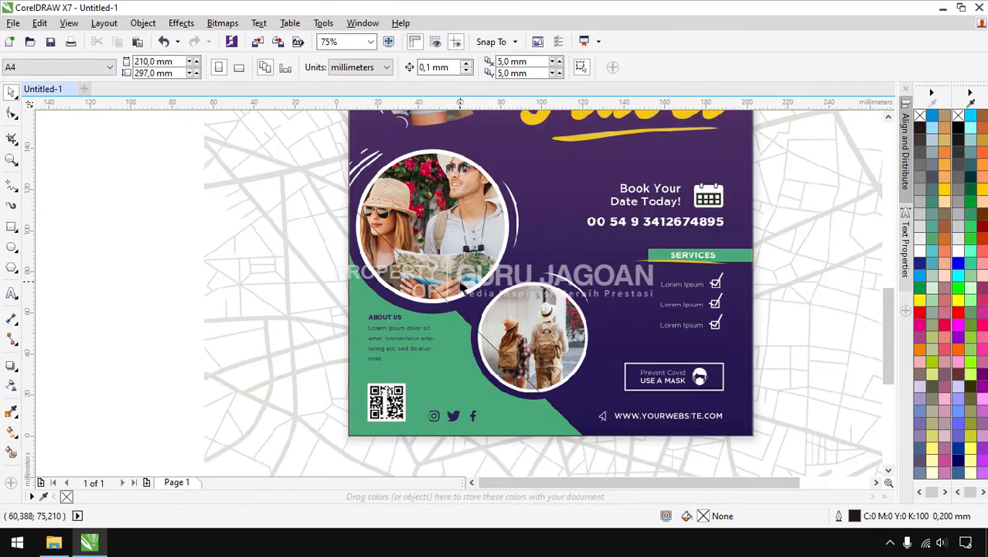
# Draw a Ctrl-constrained circle over the upper photo
pyautogui.click(12, 246)
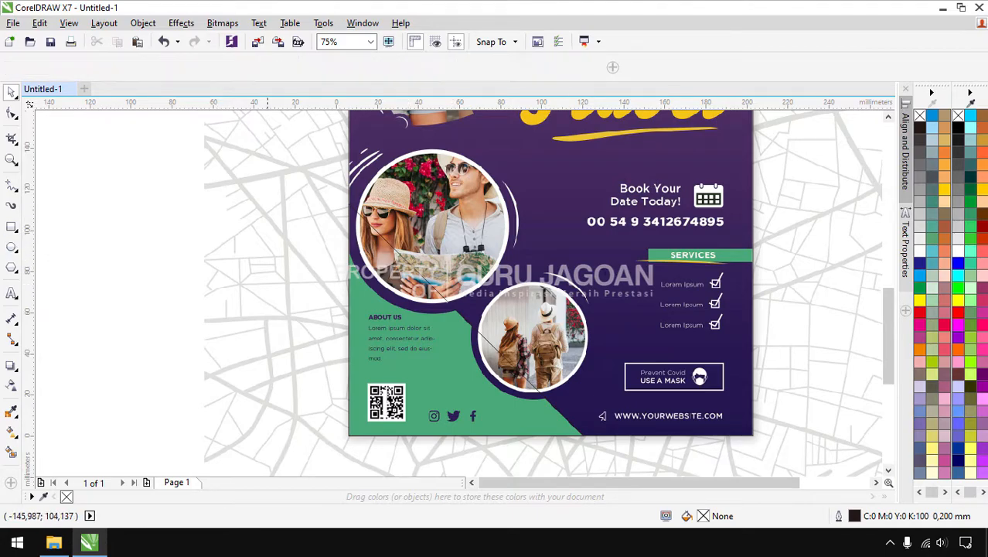
pyautogui.scroll(1, 382, 162)
pyautogui.moveTo(372, 161); pyautogui.dragTo(569, 351)
pyautogui.moveTo(537, 314); pyautogui.dragTo(660, 326)
pyautogui.press('ctrl')
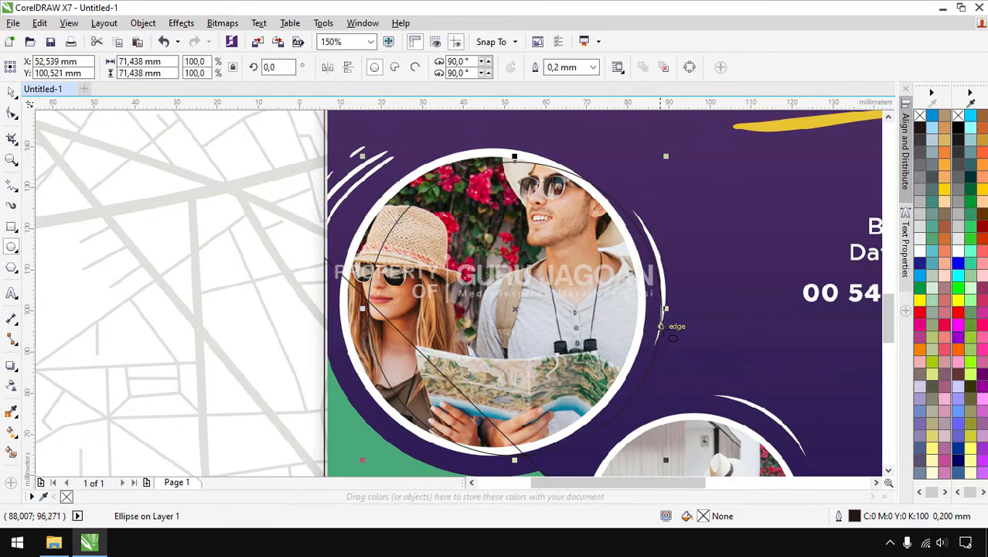
# Move and resize the circle to about 70.026 mm so it fits the upper photo's rim
pyautogui.click(11, 92)
pyautogui.moveTo(516, 309); pyautogui.dragTo(488, 297)
pyautogui.scroll(2, 637, 446)
pyautogui.moveTo(637, 443); pyautogui.dragTo(659, 467)
pyautogui.scroll(-2, 659, 466)
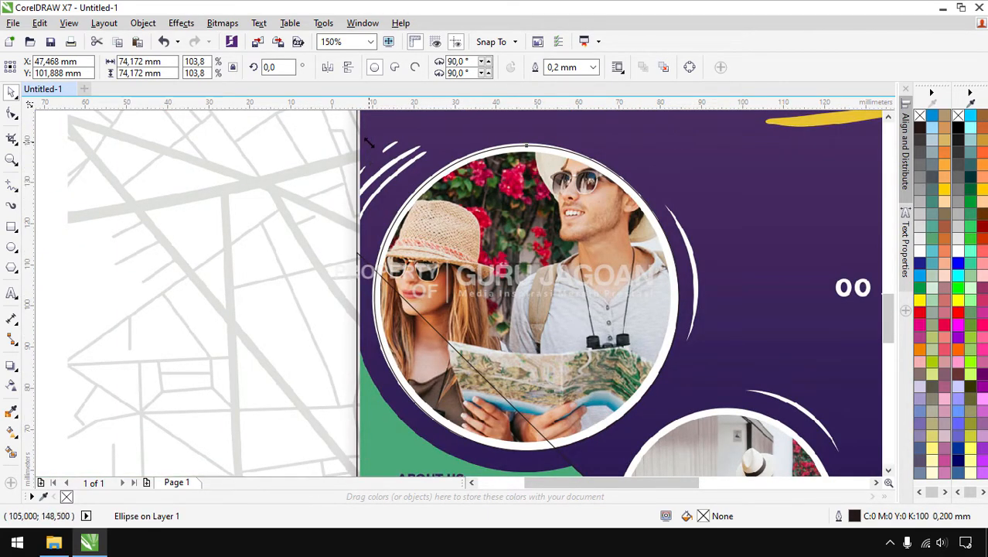
pyautogui.moveTo(368, 140); pyautogui.dragTo(365, 137)
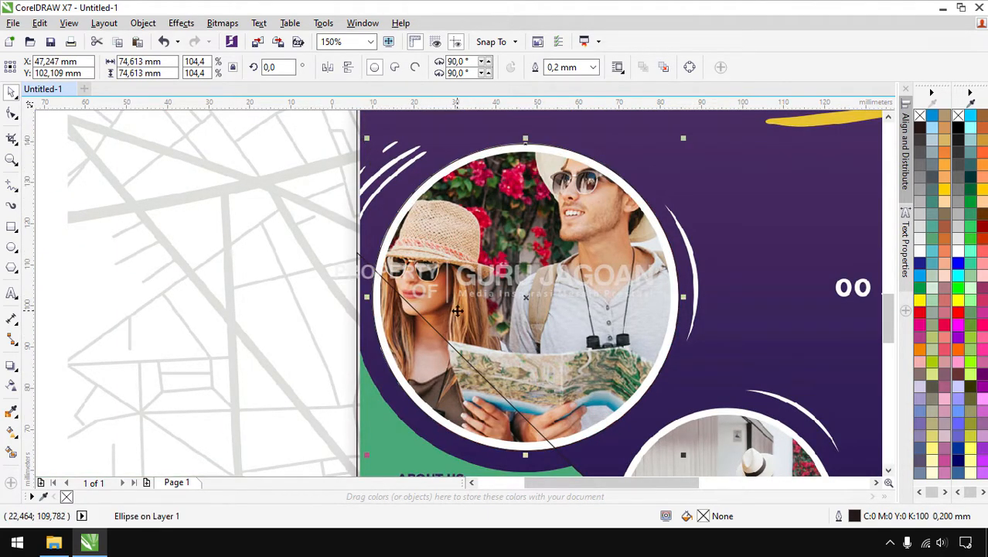
pyautogui.scroll(2, 518, 418)
pyautogui.scroll(-2, 510, 302)
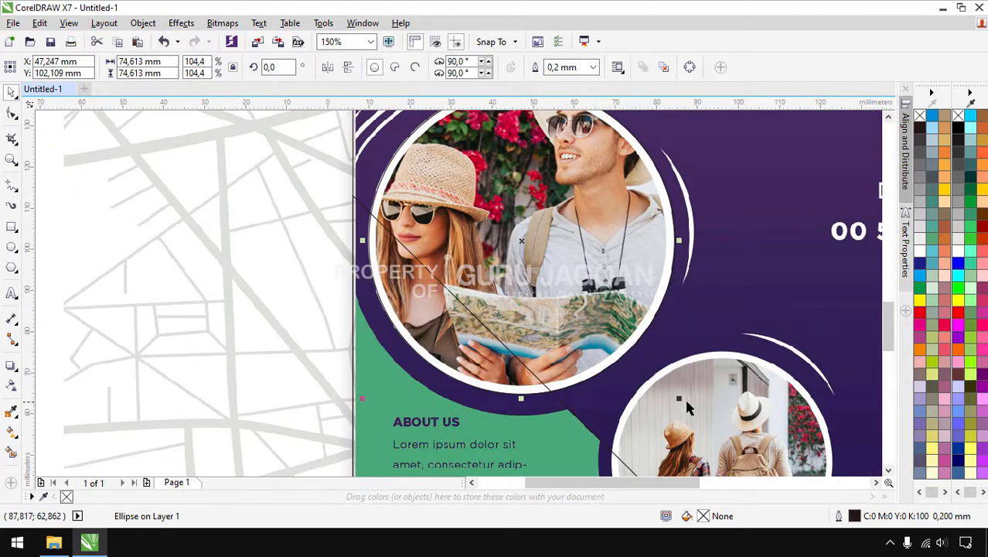
pyautogui.moveTo(678, 399); pyautogui.dragTo(677, 391)
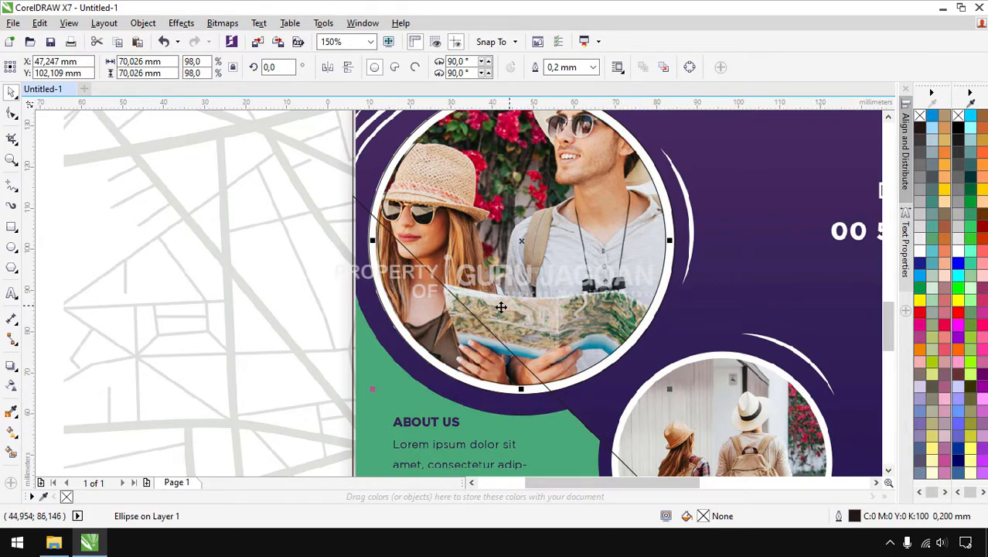
pyautogui.scroll(-2, 481, 358)
pyautogui.scroll(2, 459, 261)
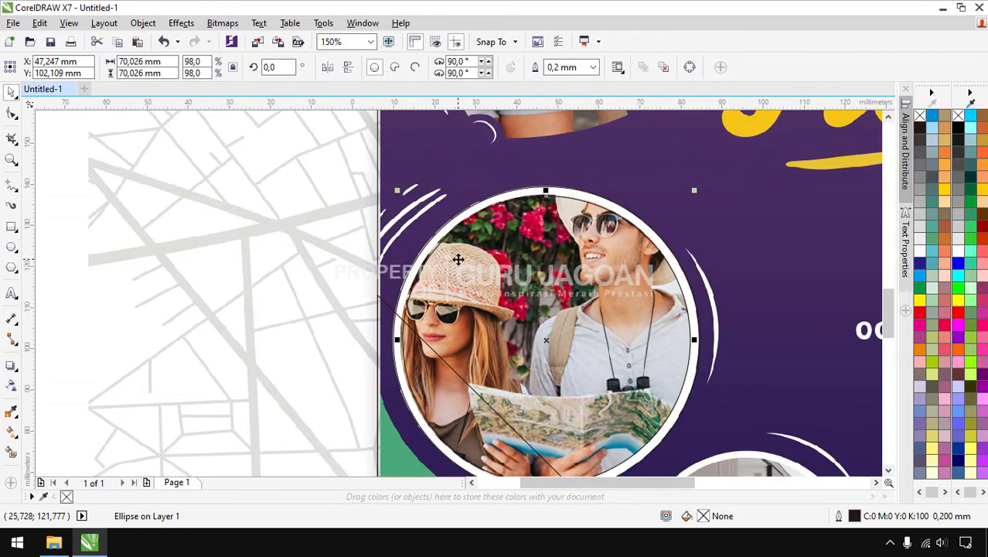
pyautogui.scroll(2, 455, 253)
pyautogui.scroll(-4, 446, 241)
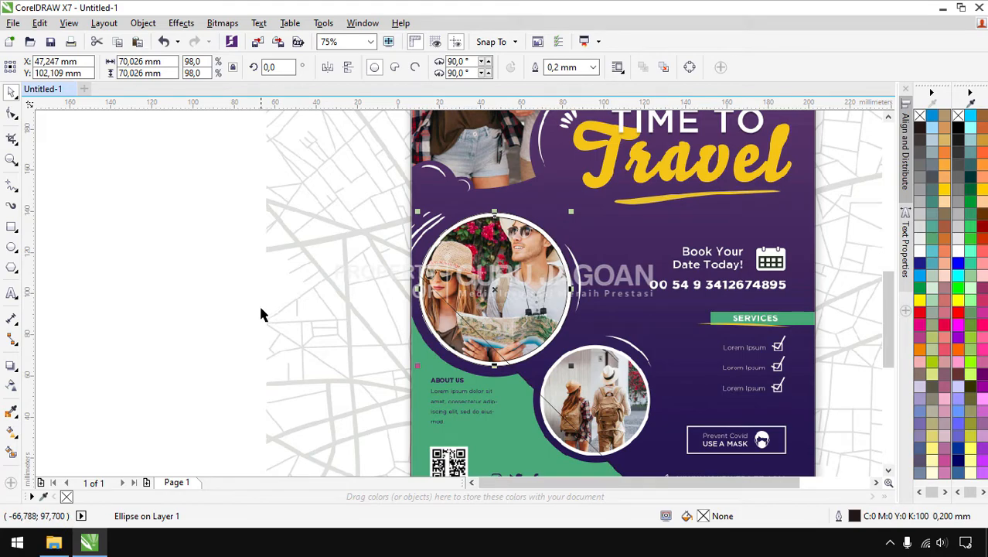
# Select the two circle outlines over the lower photo and scale them to about 76%
pyautogui.moveTo(321, 181); pyautogui.dragTo(620, 387)
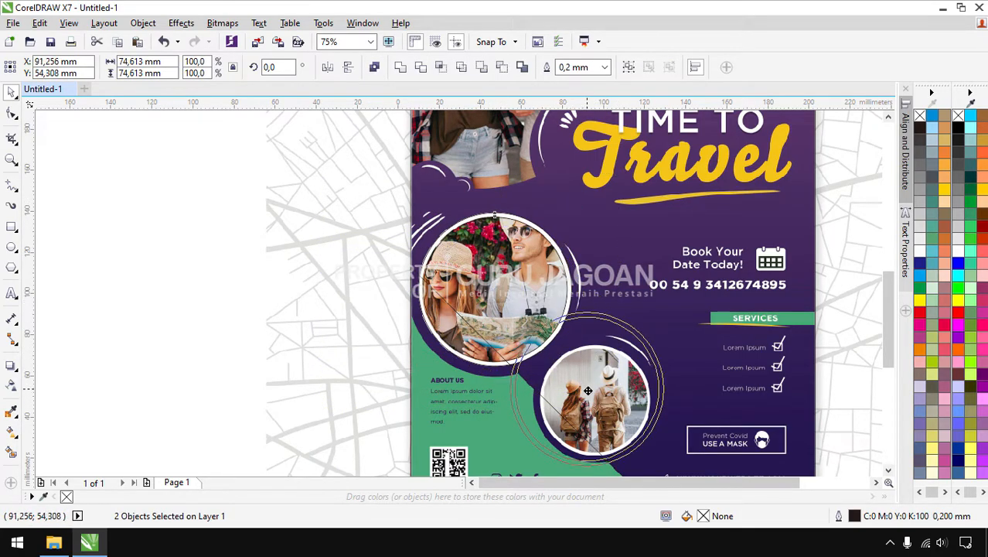
pyautogui.scroll(-2, 594, 400)
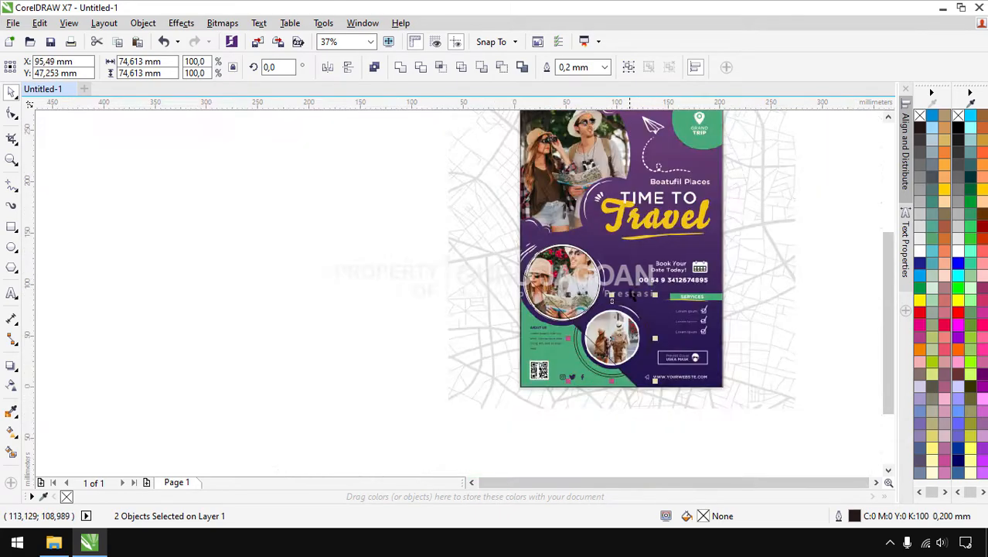
pyautogui.scroll(4, 647, 314)
pyautogui.moveTo(657, 240); pyautogui.dragTo(618, 275)
pyautogui.scroll(-1, 482, 356)
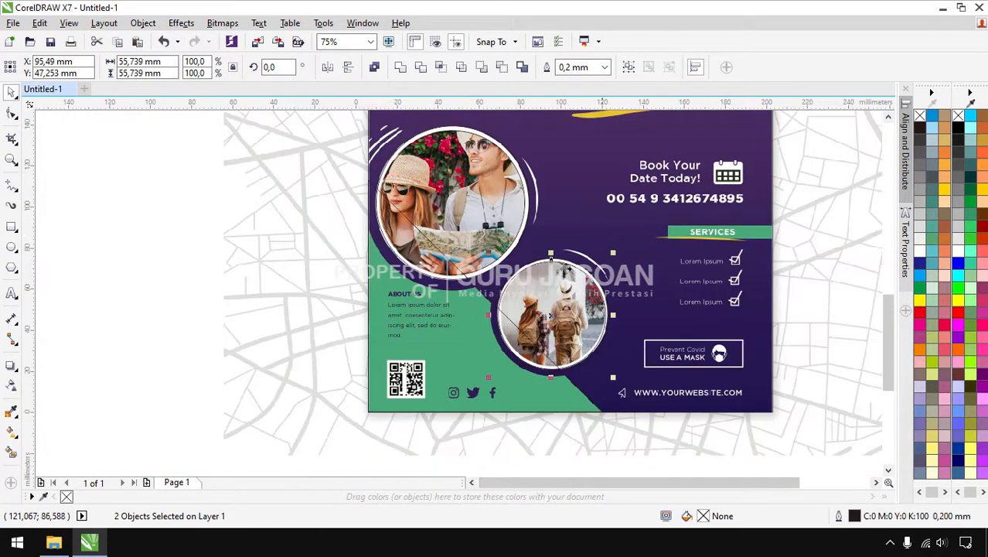
pyautogui.scroll(2, 485, 363)
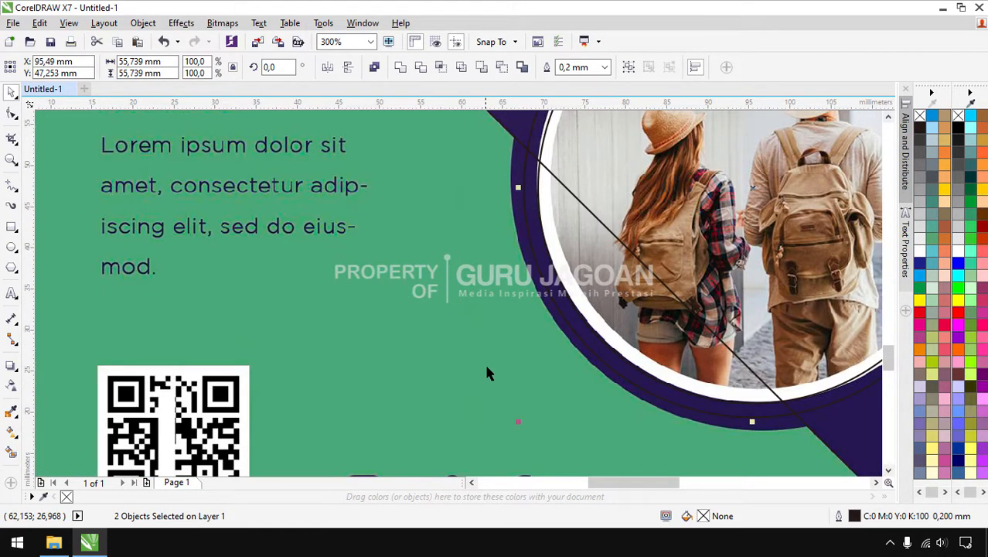
# Scale the circles down slightly more to about 53.975 mm, then deselect them
pyautogui.moveTo(518, 424); pyautogui.dragTo(532, 420)
pyautogui.scroll(-1, 433, 390)
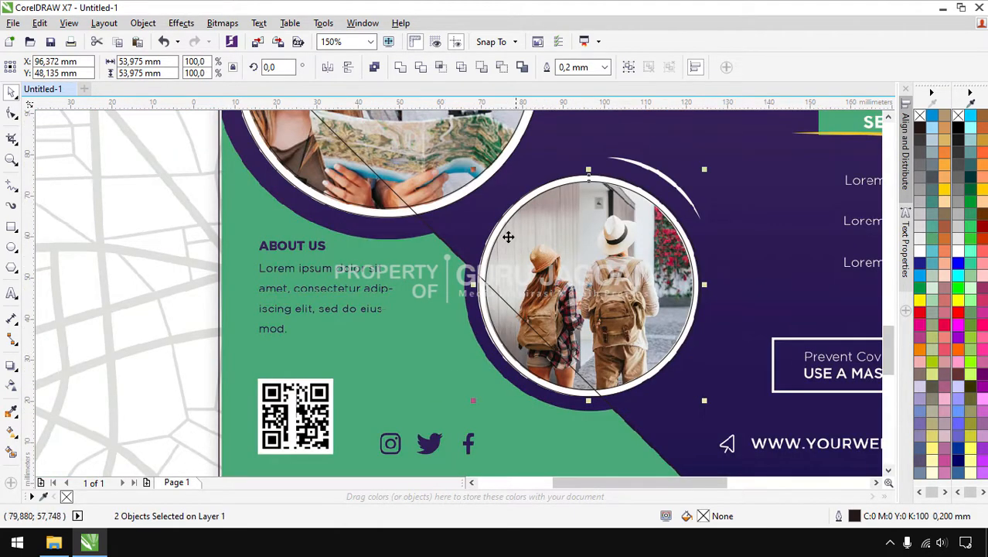
pyautogui.scroll(2, 506, 221)
pyautogui.scroll(-1, 408, 205)
pyautogui.scroll(-1, 408, 206)
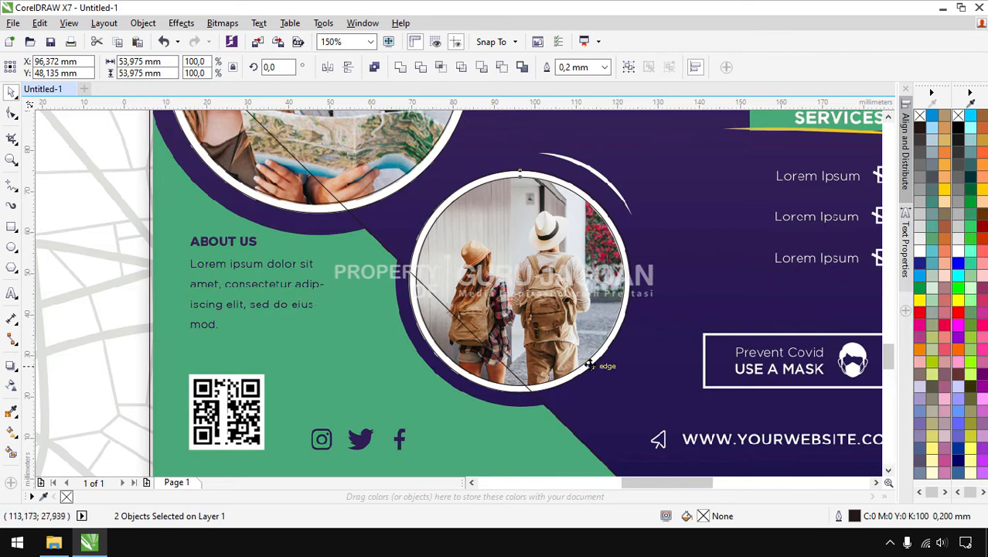
pyautogui.scroll(1, 589, 363)
pyautogui.scroll(-1, 646, 370)
pyautogui.scroll(-1, 648, 369)
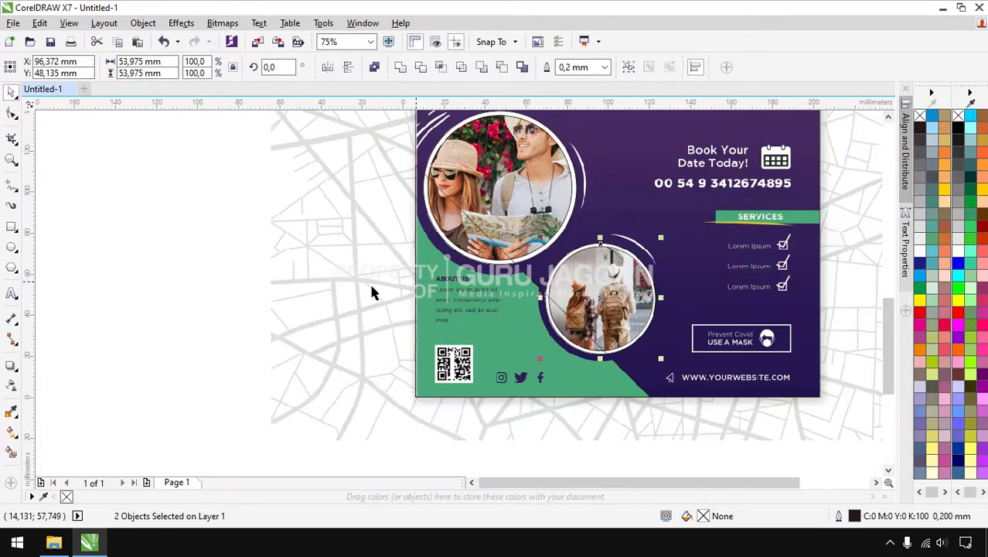
pyautogui.click(320, 276)
pyautogui.press('Escape')
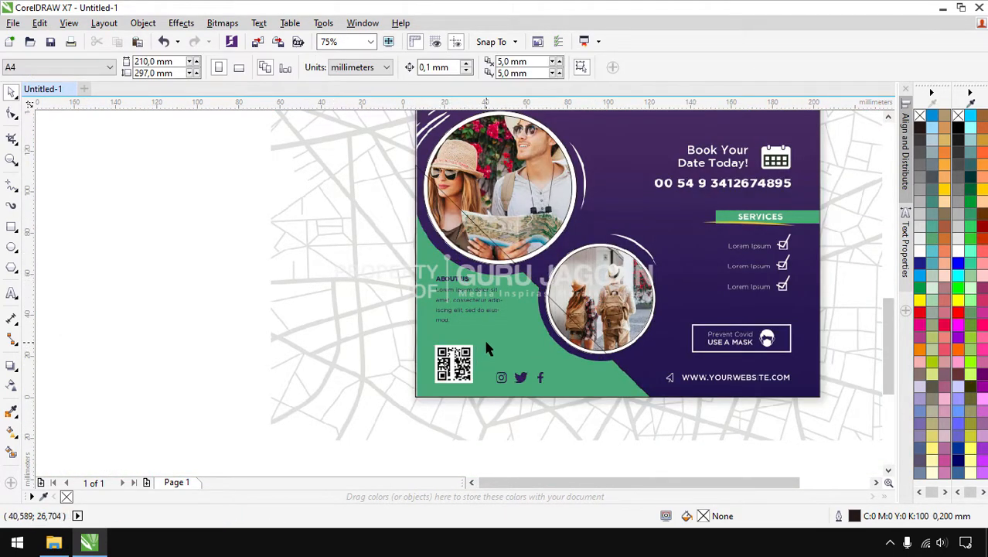
# Enlarge the upper photo circle to 120%, about 85.729 mm across
pyautogui.moveTo(459, 311); pyautogui.dragTo(384, 345)
pyautogui.hotkey('ctrl', 'z')
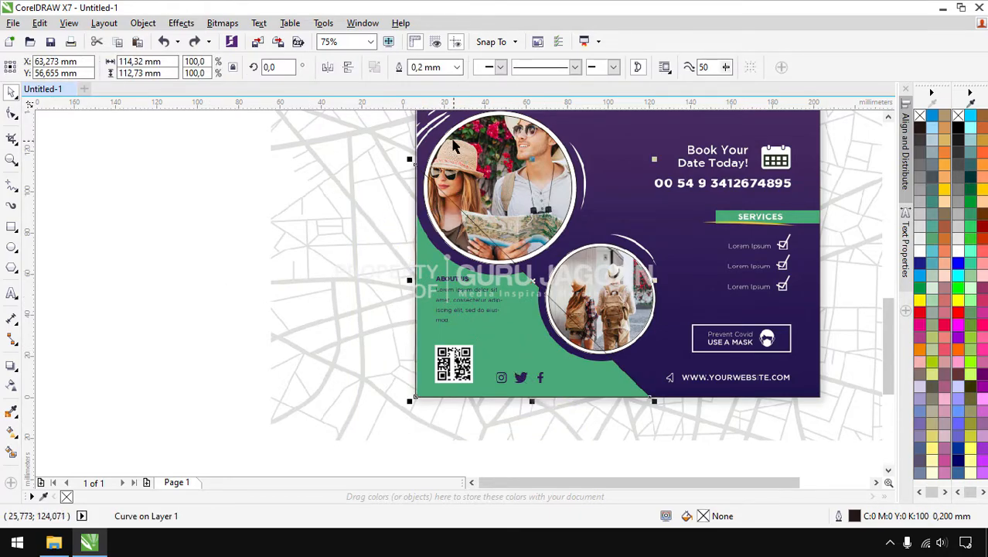
pyautogui.scroll(1, 455, 152)
pyautogui.click(431, 159)
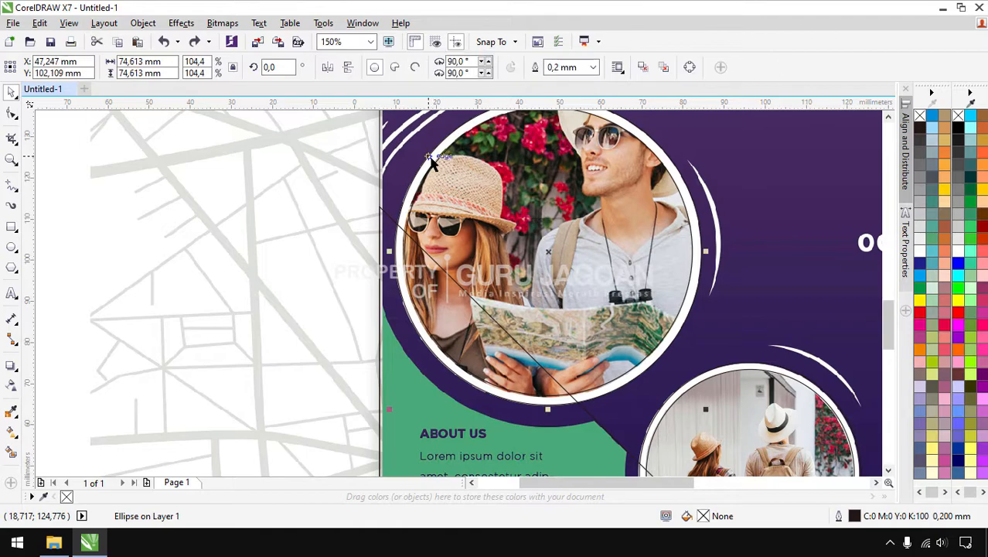
pyautogui.scroll(-1, 438, 243)
pyautogui.click(226, 229)
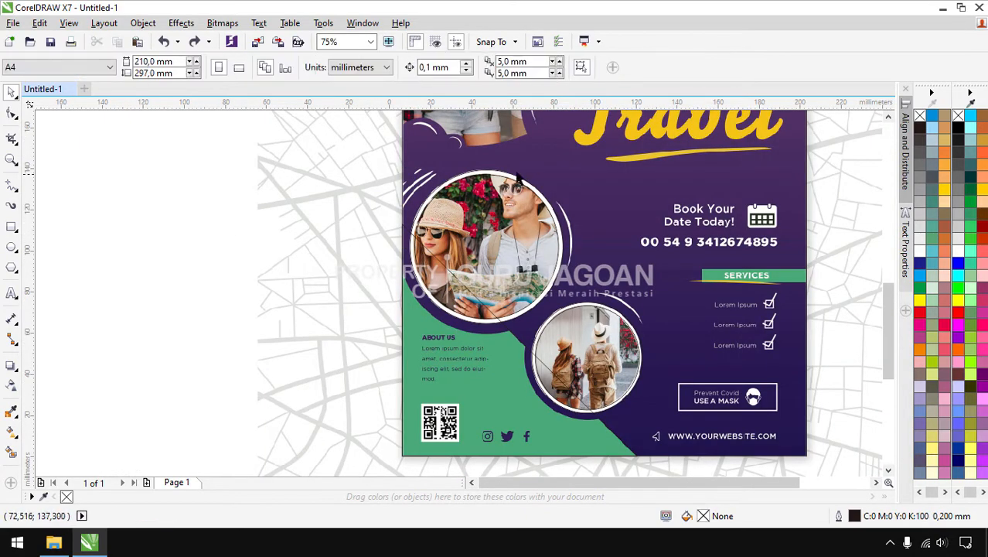
pyautogui.scroll(3, 487, 171)
pyautogui.click(487, 227)
pyautogui.scroll(-3, 488, 220)
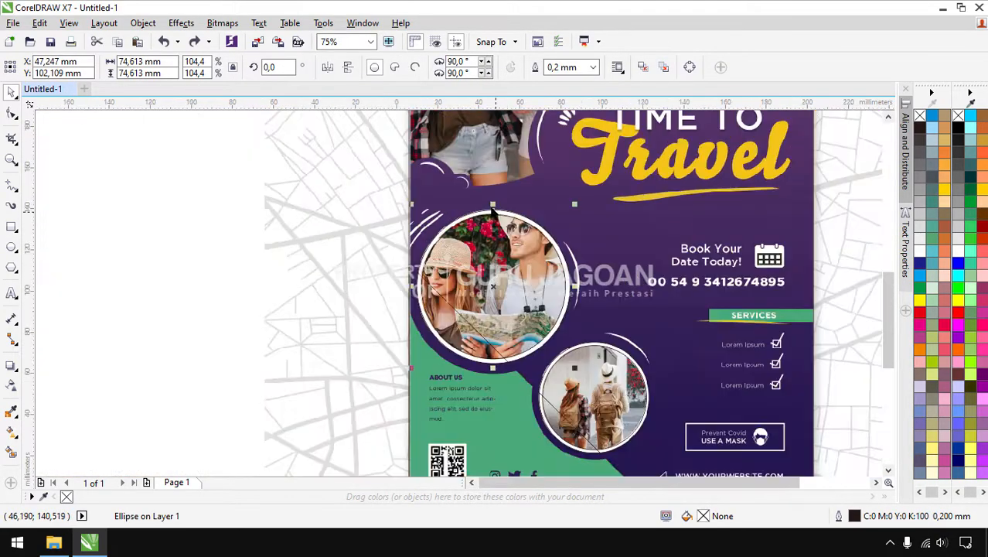
pyautogui.scroll(1, 575, 206)
pyautogui.moveTo(571, 206); pyautogui.dragTo(594, 183)
pyautogui.scroll(-1, 545, 232)
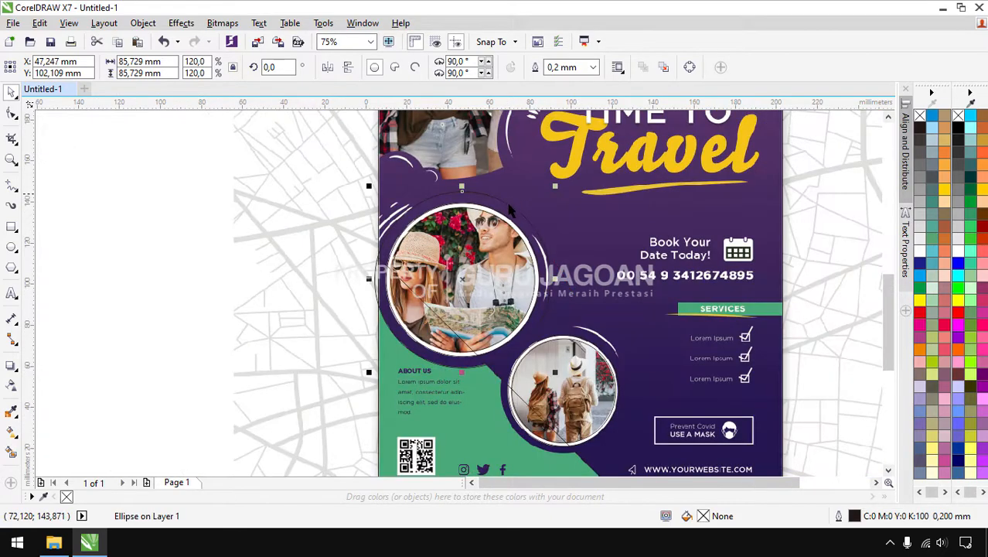
pyautogui.scroll(1, 497, 320)
pyautogui.scroll(-1, 471, 269)
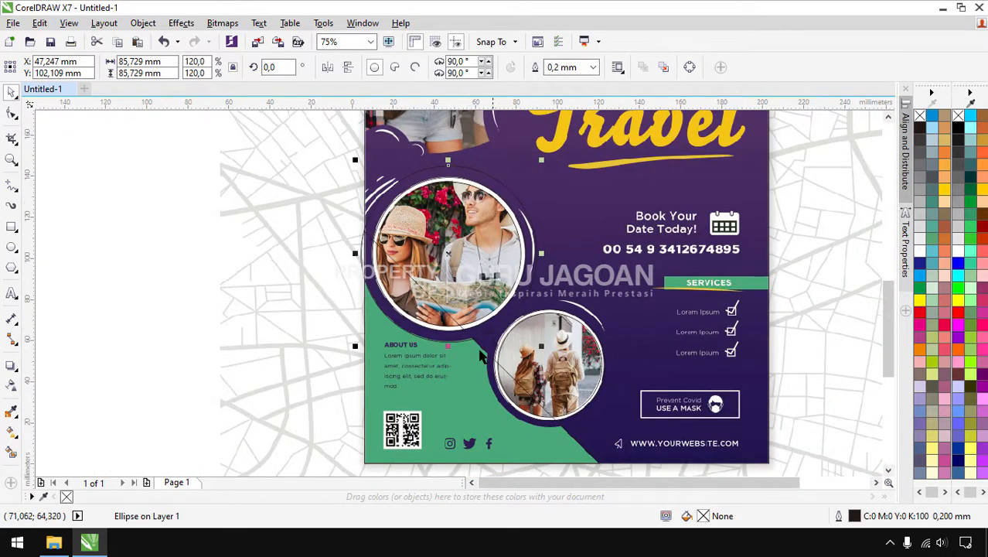
# Trim the green background shape with the enlarged circle and move the circle off the page
pyautogui.click(193, 246)
pyautogui.moveTo(448, 166); pyautogui.dragTo(640, 136)
pyautogui.hotkey('ctrl', 'z')
pyautogui.keyDown('shift'); pyautogui.click(376, 400); pyautogui.keyUp('shift')
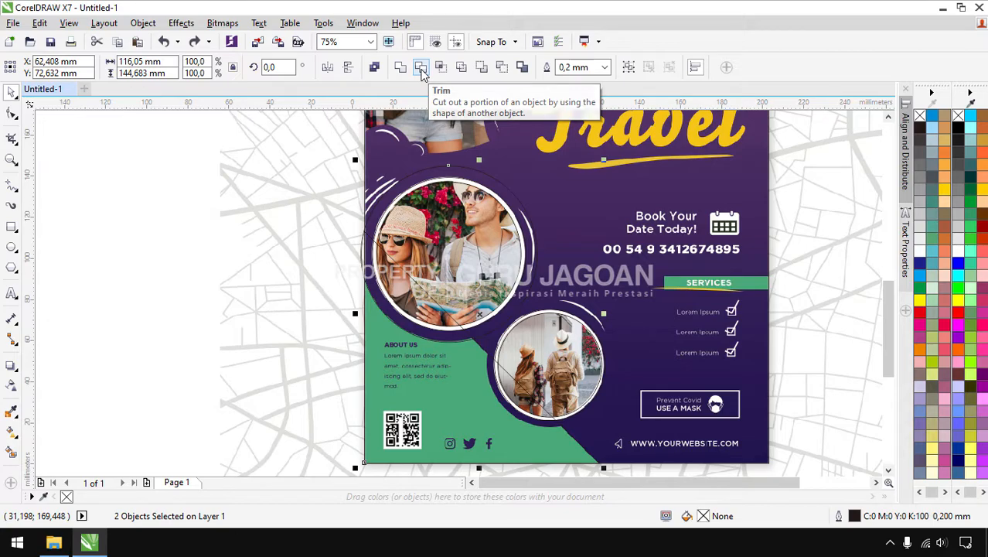
pyautogui.click(421, 68)
pyautogui.click(102, 288)
pyautogui.moveTo(477, 174); pyautogui.dragTo(177, 195)
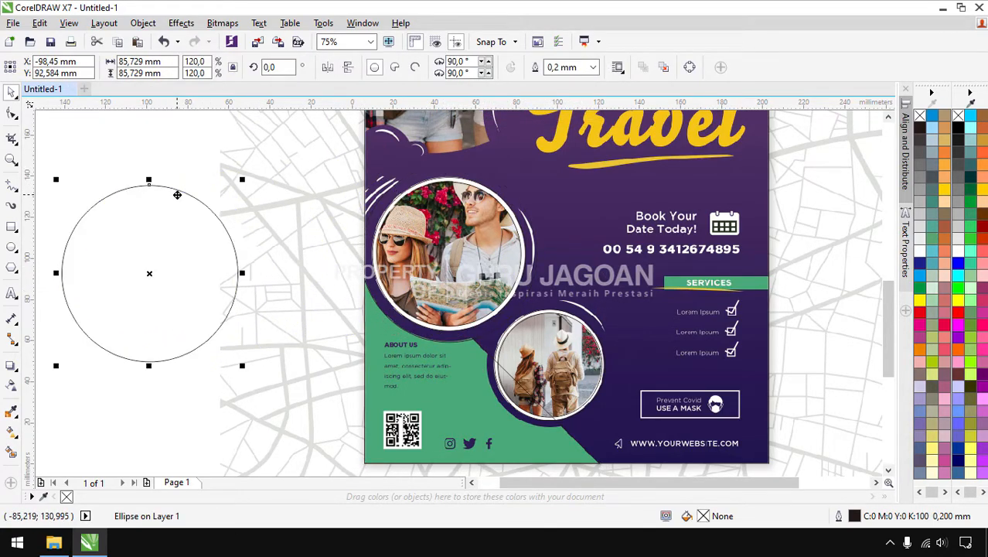
# Delete the leftover cutting circle and check the trimmed green shape
pyautogui.press('Delete')
pyautogui.moveTo(374, 340); pyautogui.dragTo(199, 357)
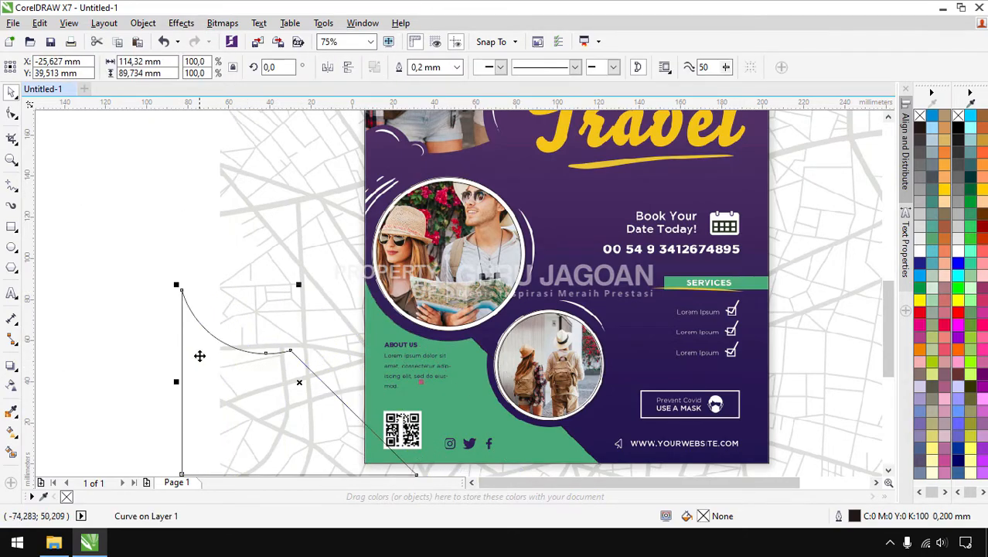
pyautogui.hotkey('ctrl', 'z')
pyautogui.scroll(1, 502, 383)
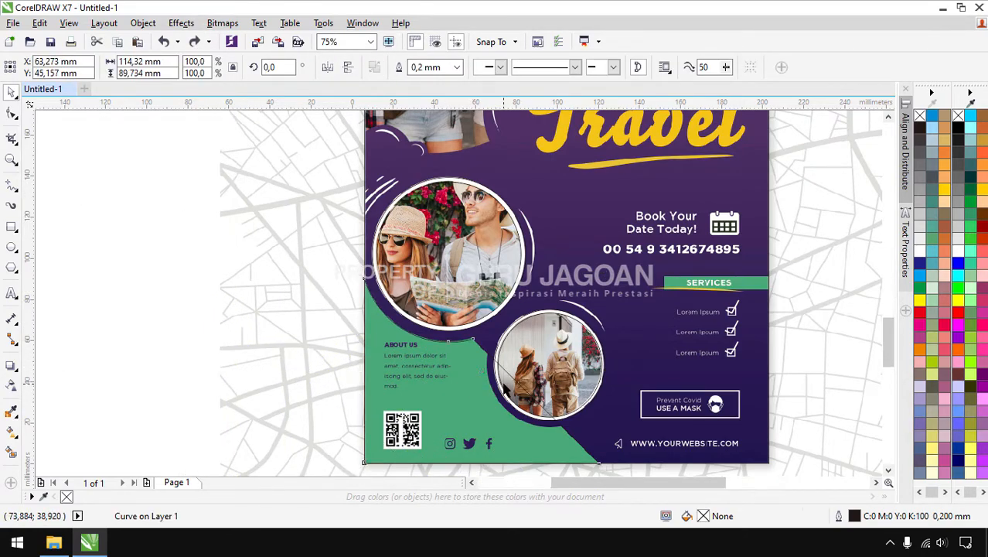
# Enlarge the lower photo circle to about 61.651 mm, trim the green shape with it, and delete it
pyautogui.click(550, 248)
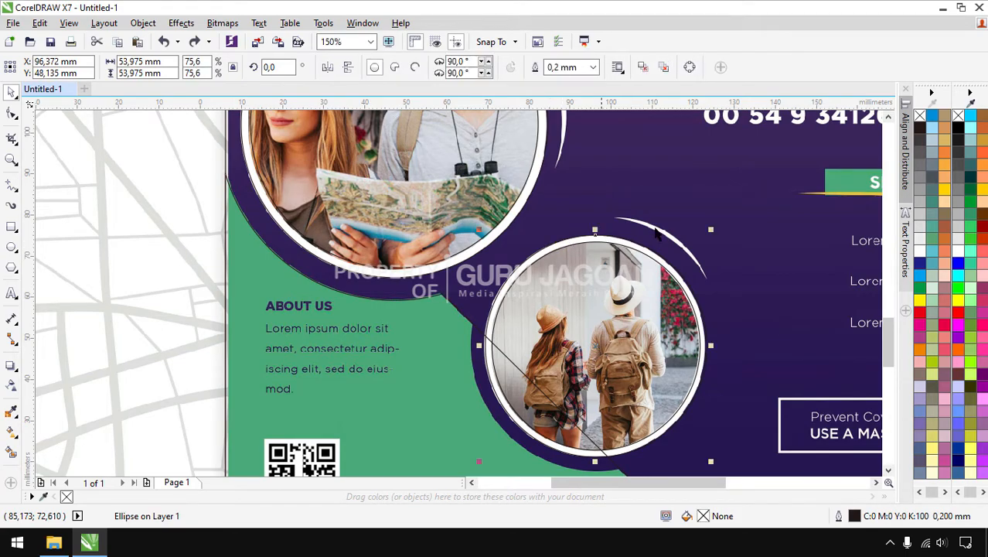
pyautogui.moveTo(709, 231); pyautogui.dragTo(726, 214)
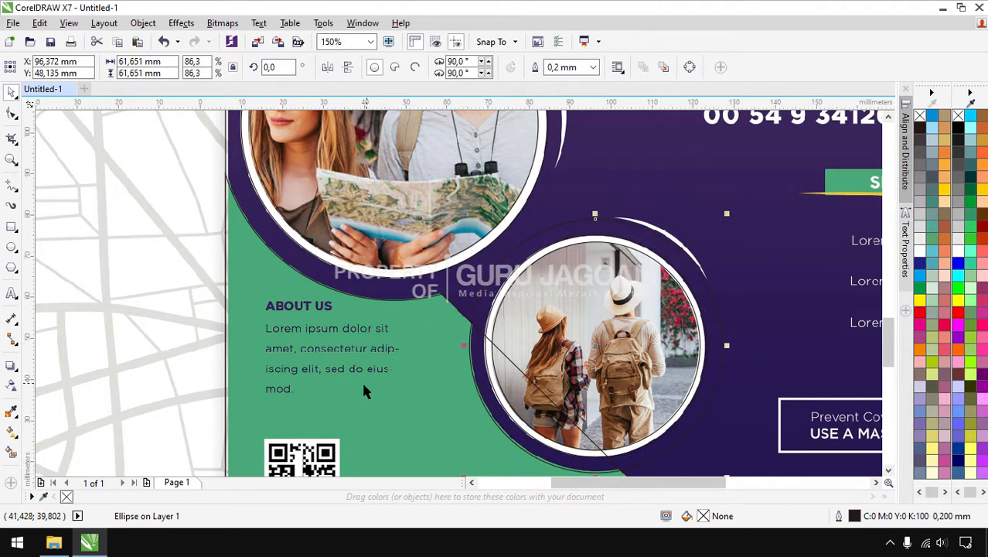
pyautogui.keyDown('shift'); pyautogui.click(376, 420); pyautogui.keyUp('shift')
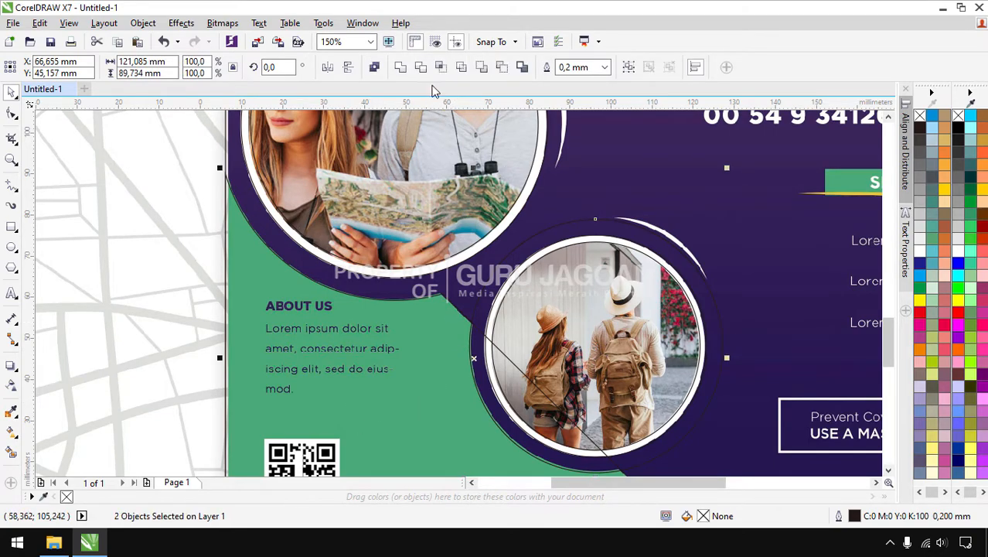
pyautogui.click(425, 71)
pyautogui.click(603, 226)
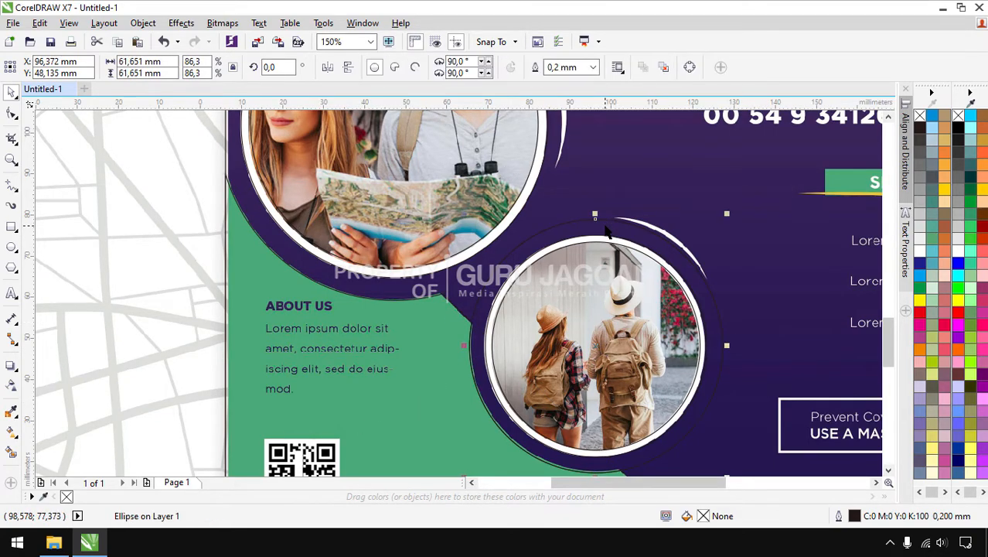
pyautogui.press('Delete')
pyautogui.scroll(-1, 466, 255)
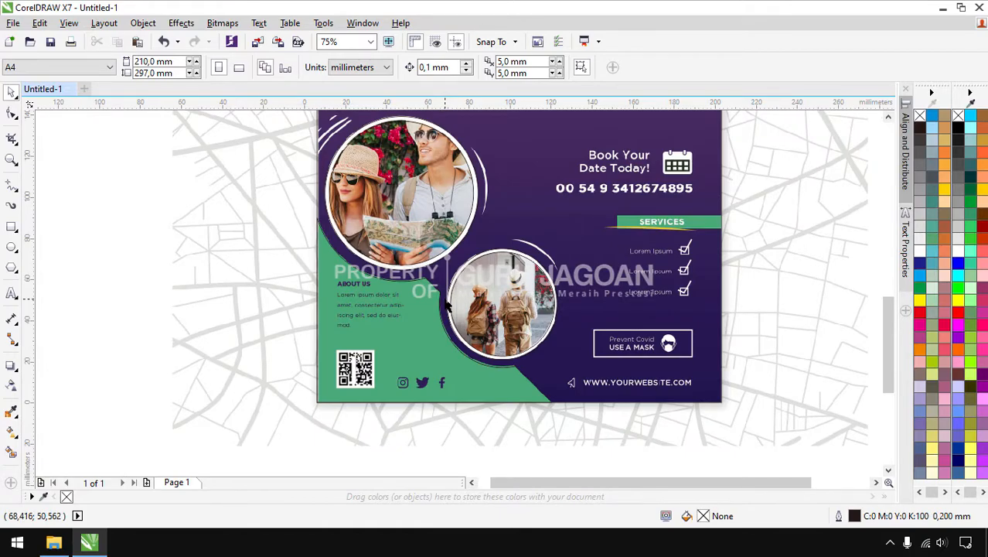
pyautogui.scroll(-1, 446, 320)
pyautogui.scroll(1, 529, 313)
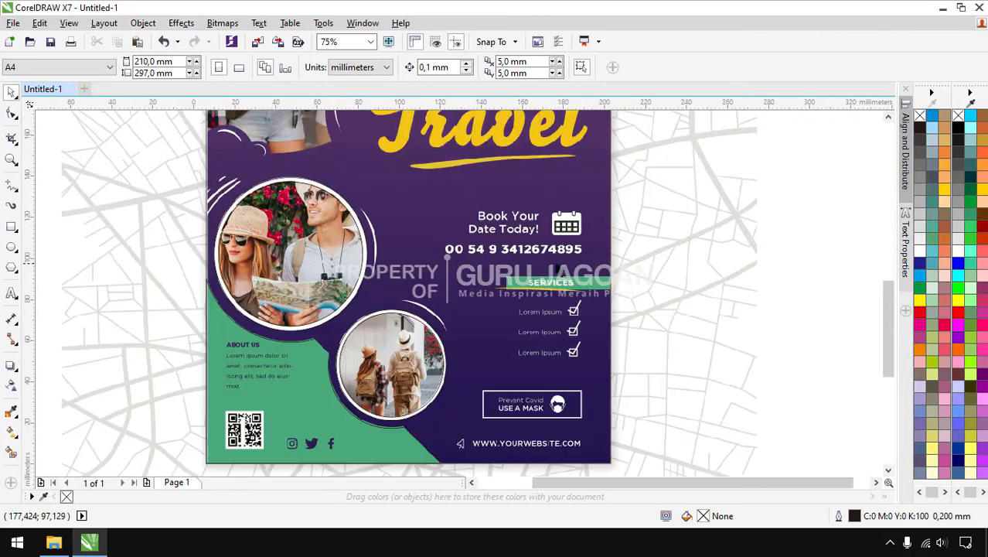
pyautogui.click(11, 227)
pyautogui.scroll(1, 461, 302)
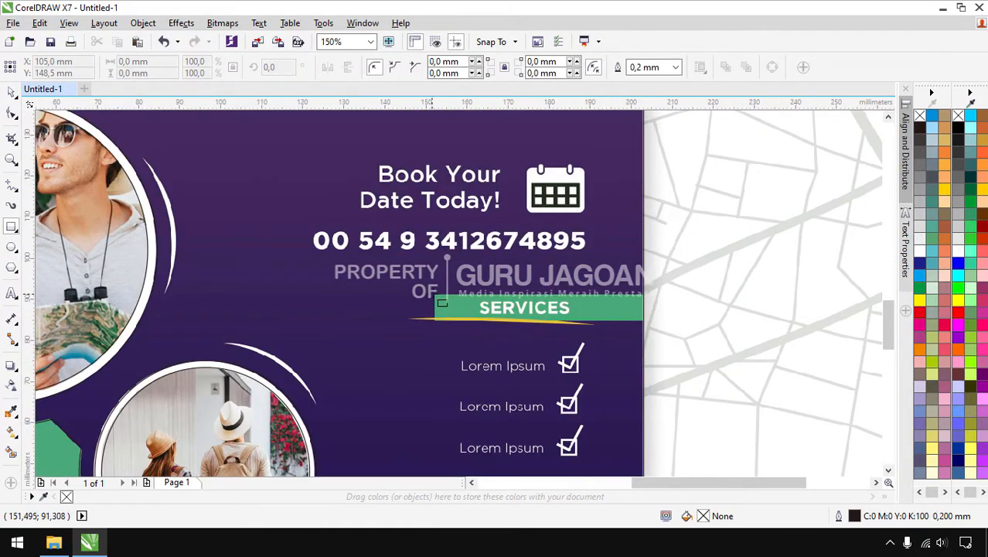
# Draw a rectangle over the green SERVICES bar
pyautogui.moveTo(435, 296); pyautogui.dragTo(648, 323)
pyautogui.scroll(-2, 533, 341)
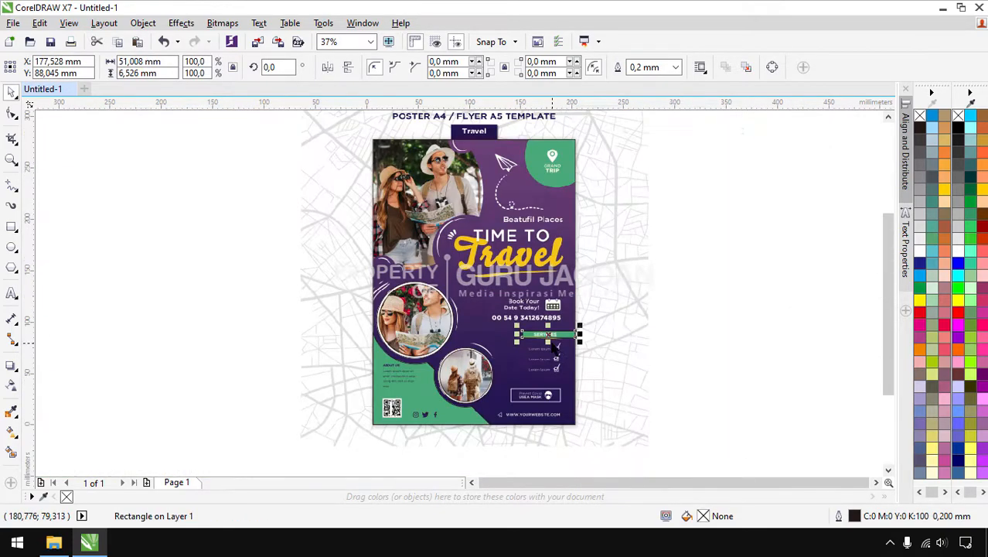
pyautogui.scroll(-1, 507, 201)
pyautogui.scroll(2, 558, 151)
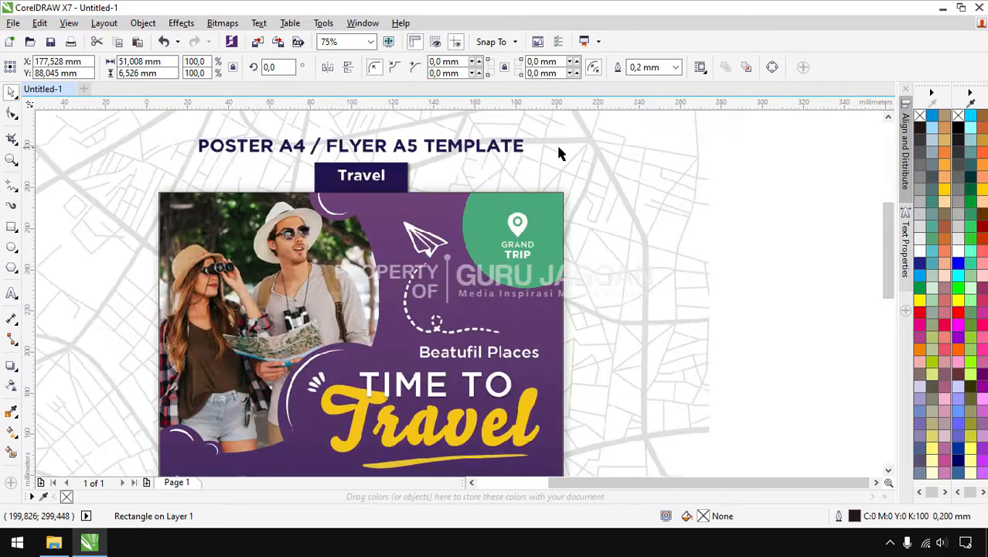
# Draw a circle over the green badge and enlarge it to about 61 mm
pyautogui.click(11, 247)
pyautogui.moveTo(451, 171); pyautogui.dragTo(555, 287)
pyautogui.press('space')
pyautogui.moveTo(508, 228); pyautogui.dragTo(519, 222)
pyautogui.moveTo(585, 286); pyautogui.dragTo(596, 294)
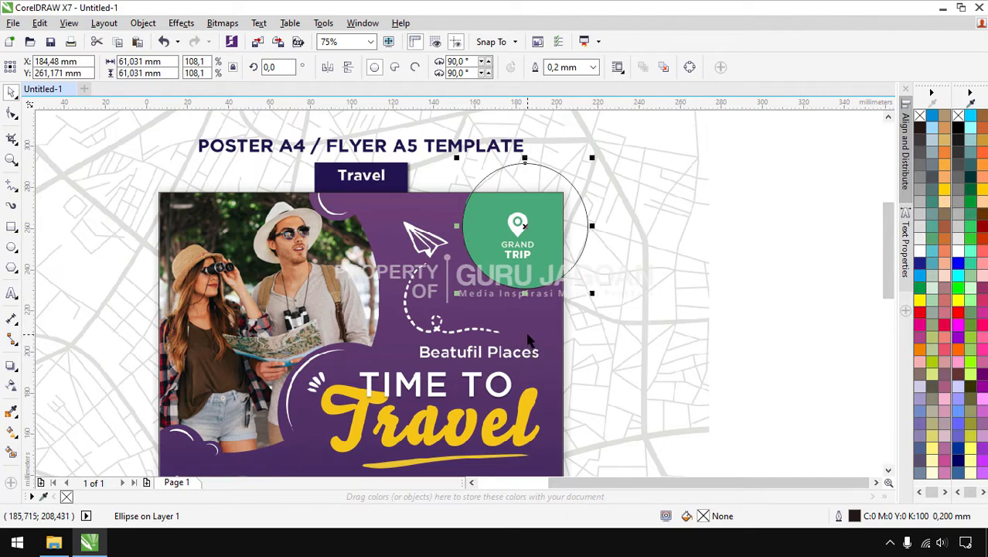
pyautogui.click(607, 318)
pyautogui.hotkey('ctrl', 'z')
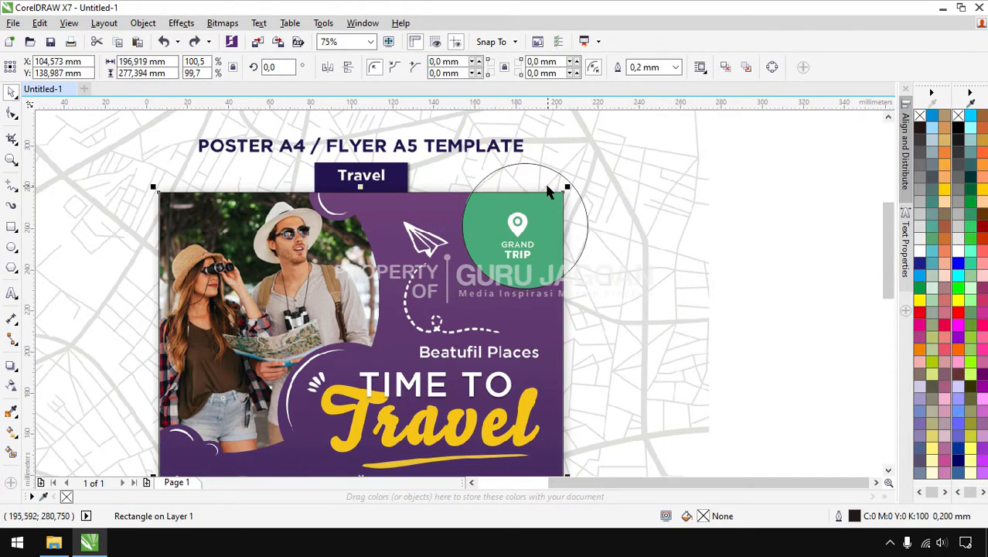
pyautogui.click(696, 210)
# Intersect the circle with the purple background to form the corner badge, then delete the circle
pyautogui.click(525, 164)
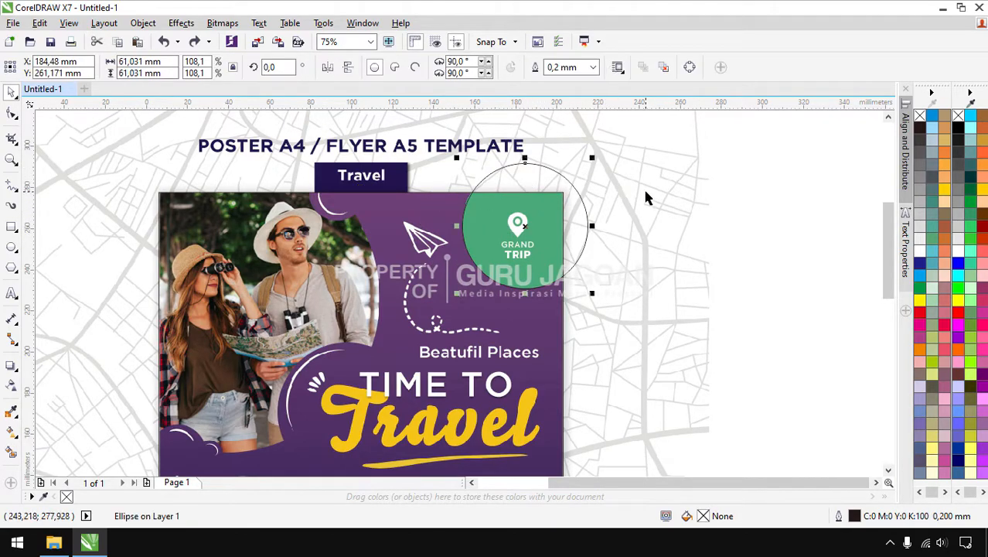
pyautogui.keyDown('shift'); pyautogui.click(428, 207); pyautogui.keyUp('shift')
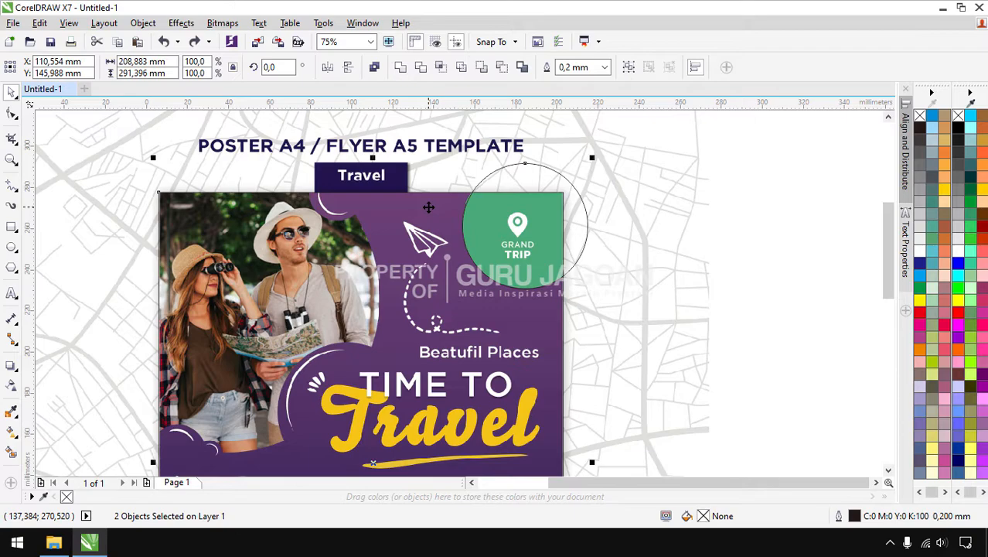
pyautogui.click(443, 68)
pyautogui.click(532, 166)
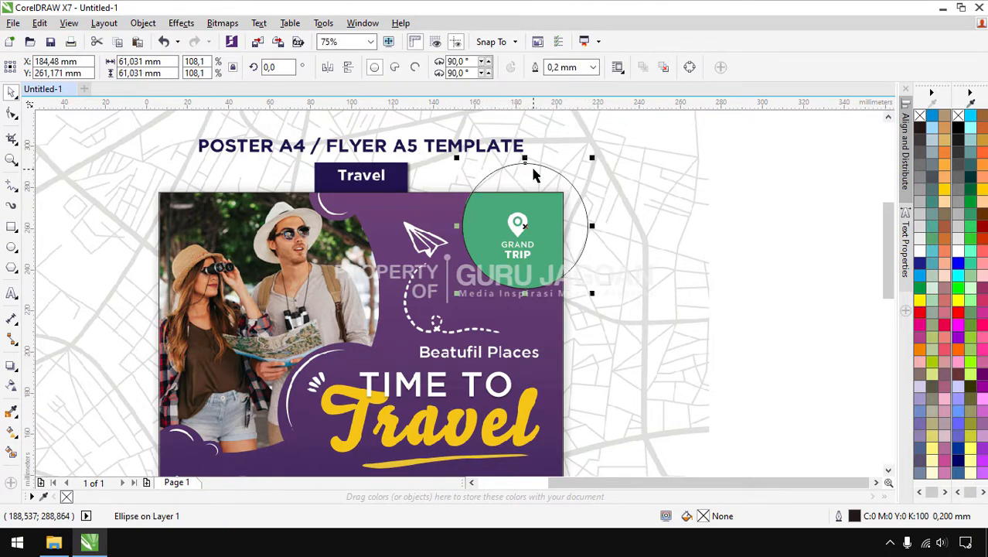
pyautogui.press('Delete')
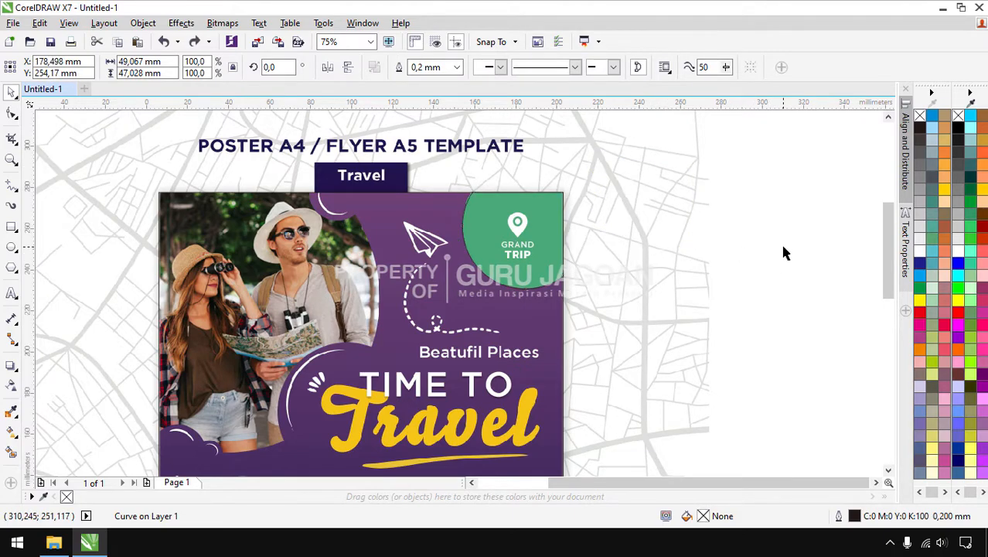
pyautogui.click(783, 252)
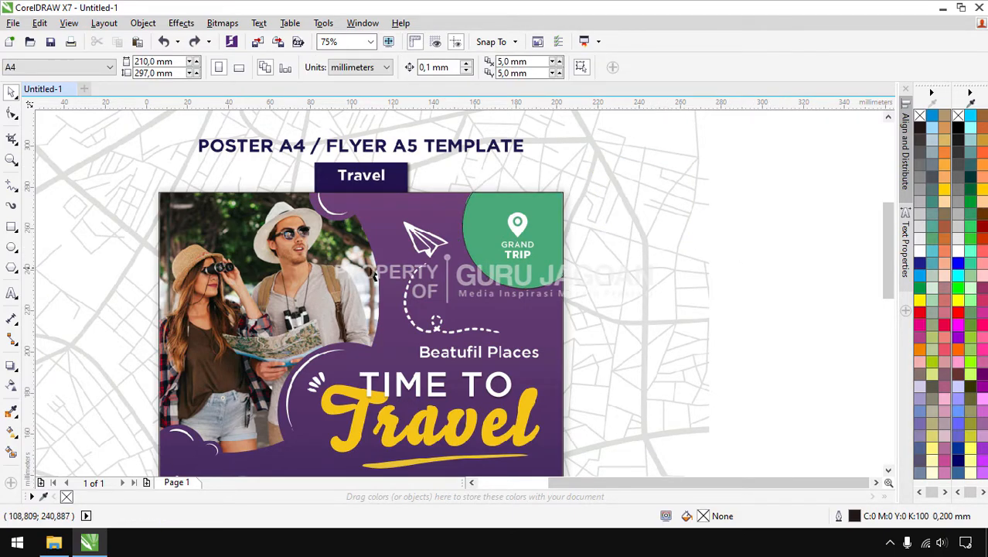
# Draw a large circle over the poster's top-left area
pyautogui.click(12, 247)
pyautogui.scroll(-1, 309, 261)
pyautogui.scroll(1, 318, 357)
pyautogui.scroll(-1, 319, 357)
pyautogui.moveTo(233, 206); pyautogui.dragTo(347, 350)
pyautogui.scroll(1, 293, 387)
pyautogui.scroll(-1, 334, 377)
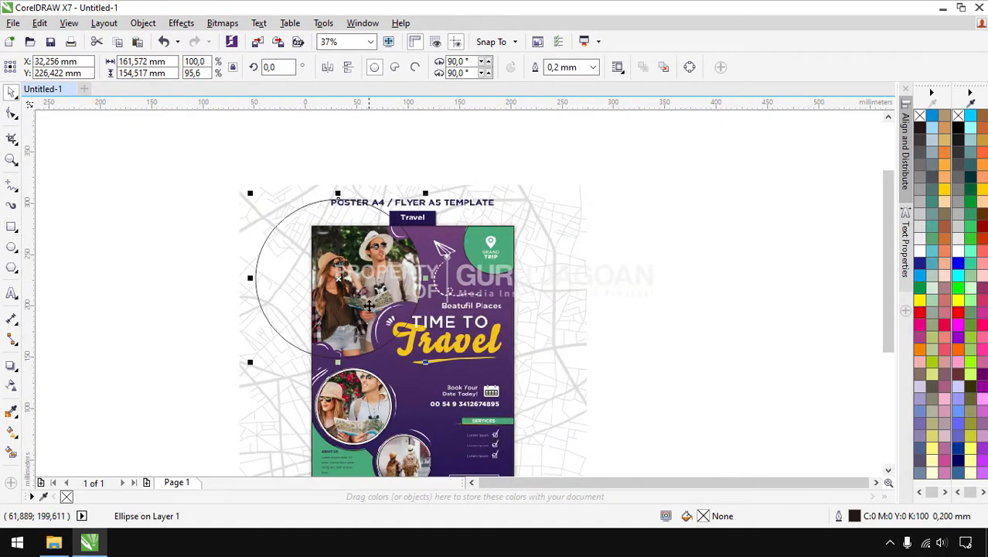
pyautogui.scroll(1, 307, 353)
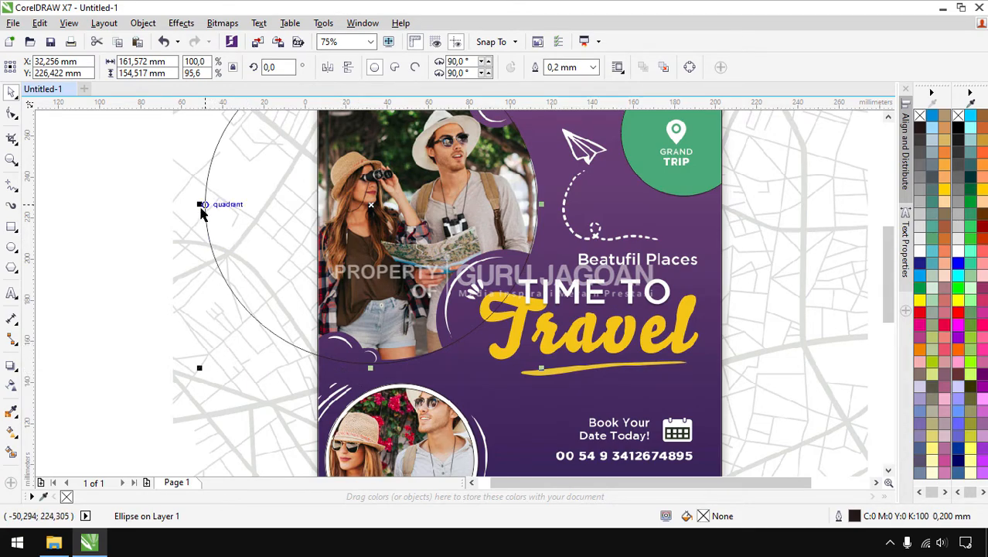
# Reshape the large circle: narrow it from the left, widen it right, lower its top
pyautogui.moveTo(199, 204); pyautogui.dragTo(240, 204)
pyautogui.scroll(2, 340, 278)
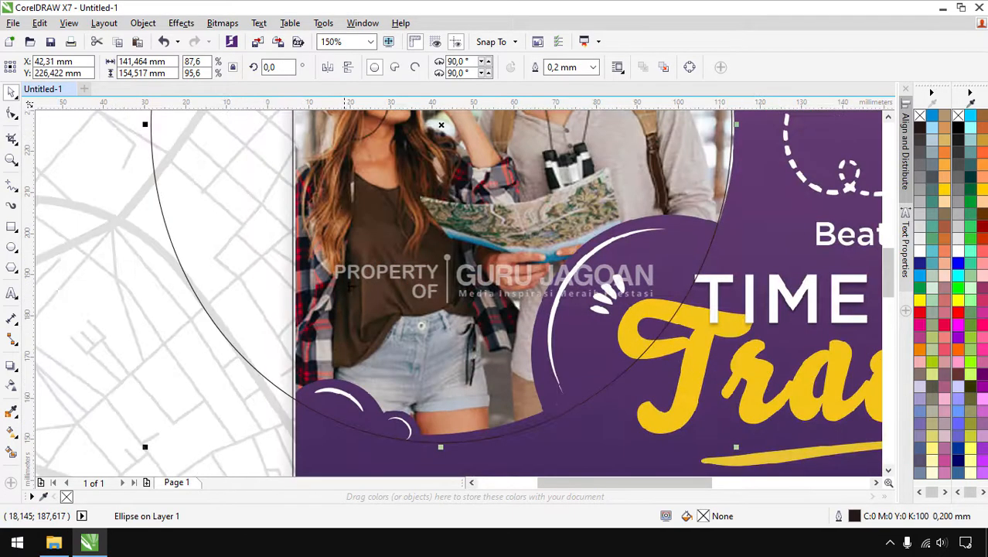
pyautogui.moveTo(400, 283); pyautogui.dragTo(399, 283)
pyautogui.scroll(-4, 398, 283)
pyautogui.scroll(2, 466, 209)
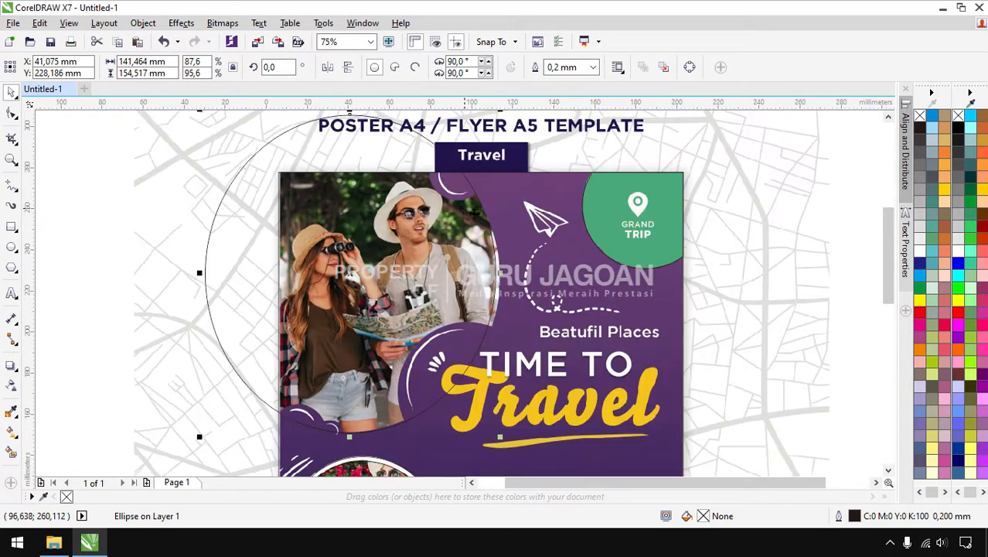
pyautogui.scroll(2, 512, 256)
pyautogui.moveTo(488, 283); pyautogui.dragTo(500, 283)
pyautogui.scroll(-1, 511, 283)
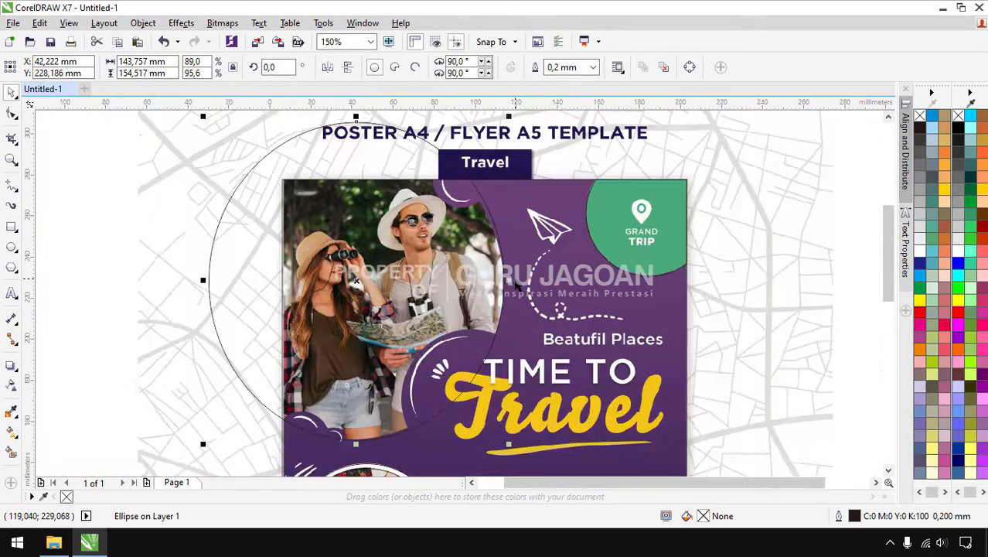
pyautogui.scroll(1, 504, 280)
pyautogui.scroll(-1, 504, 280)
pyautogui.moveTo(356, 117); pyautogui.dragTo(357, 129)
pyautogui.scroll(1, 440, 321)
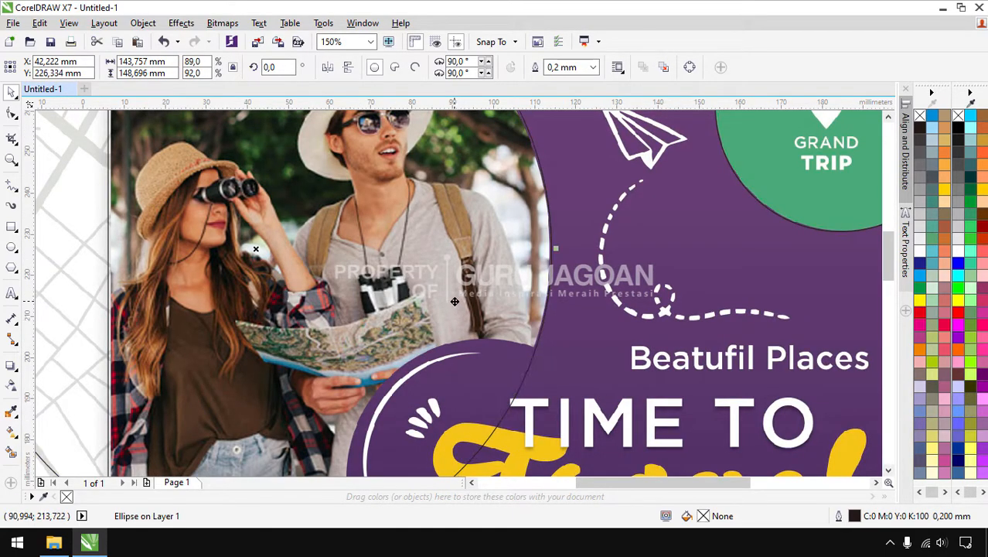
pyautogui.scroll(-1, 457, 306)
# Undo the last size changes and scale the large circle down slightly
pyautogui.hotkey('ctrl', 'z')
pyautogui.hotkey('ctrl', 'z')
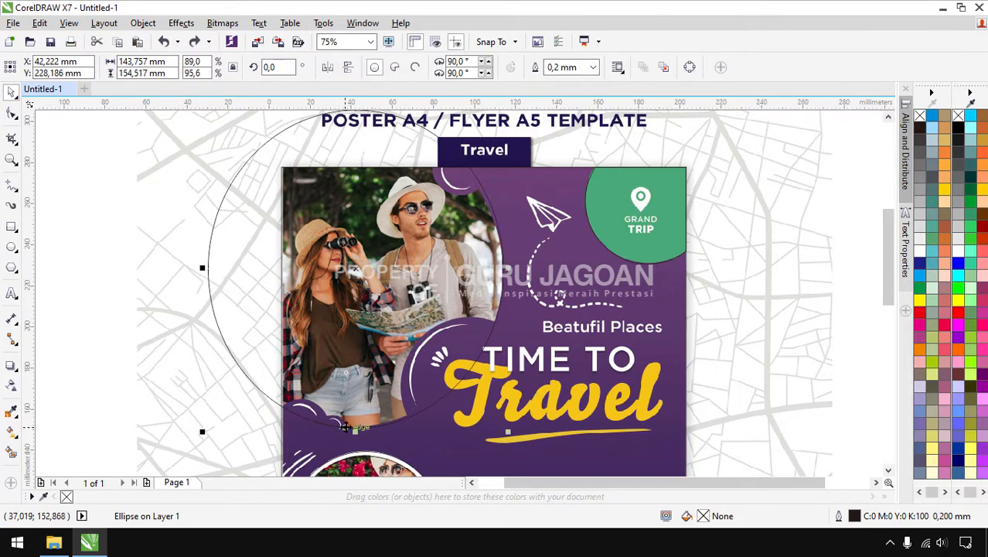
pyautogui.click(100, 248)
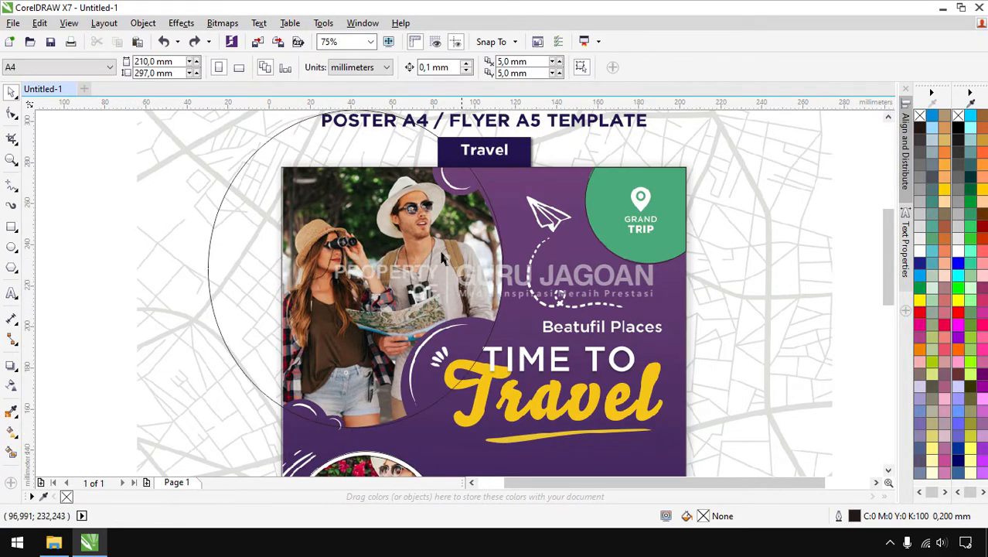
pyautogui.click(271, 209)
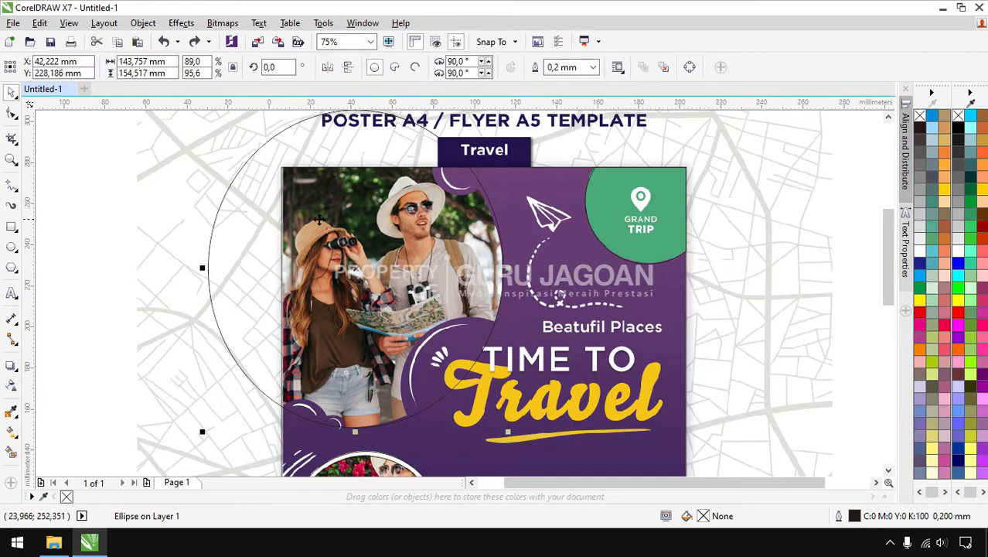
pyautogui.scroll(-1, 320, 222)
pyautogui.scroll(1, 386, 165)
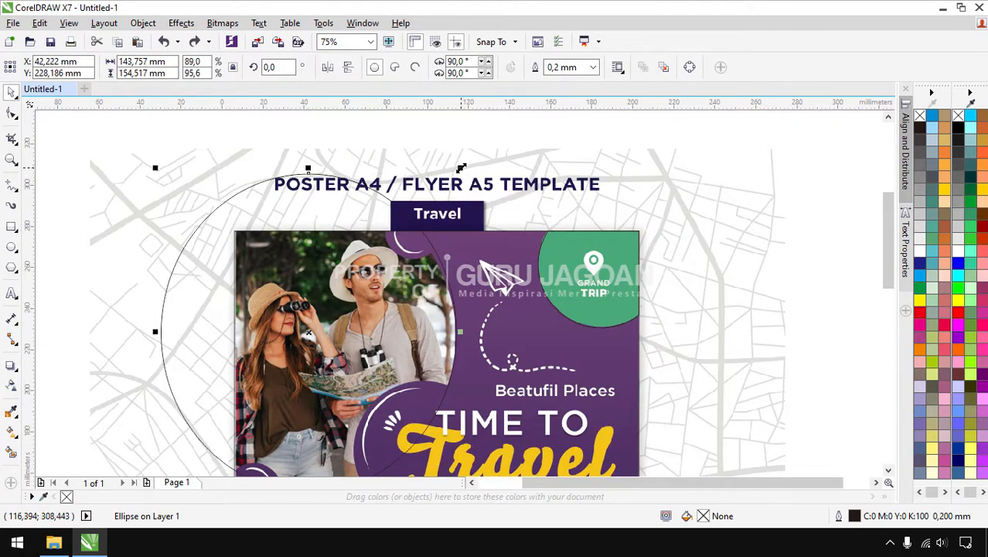
pyautogui.moveTo(459, 168); pyautogui.dragTo(461, 168)
pyautogui.scroll(-1, 352, 166)
pyautogui.scroll(1, 348, 205)
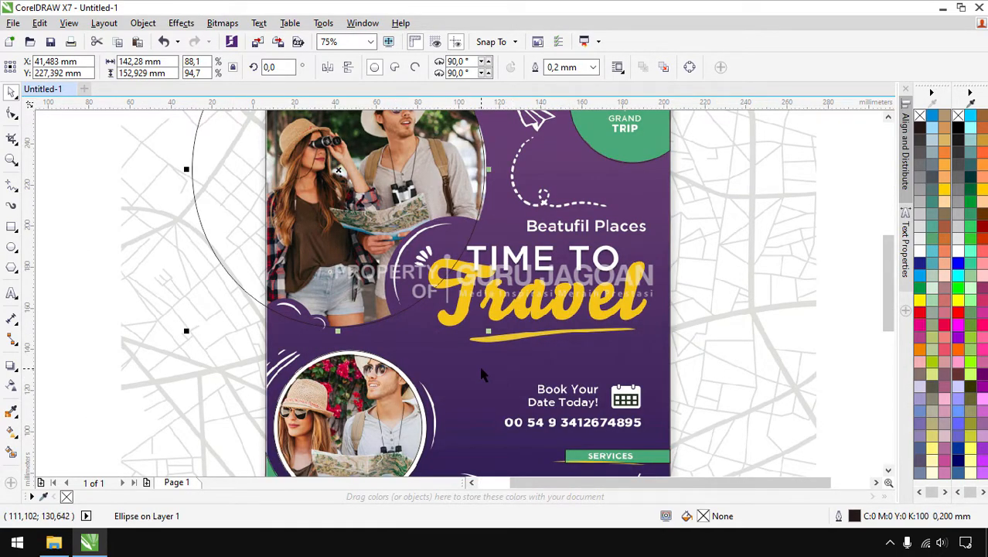
# Intersect the circle with the poster background into a 142.28 × 152.929 mm curve, deleting the circle
pyautogui.click(117, 215)
pyautogui.moveTo(204, 197); pyautogui.dragTo(69, 233)
pyautogui.hotkey('ctrl', 'z')
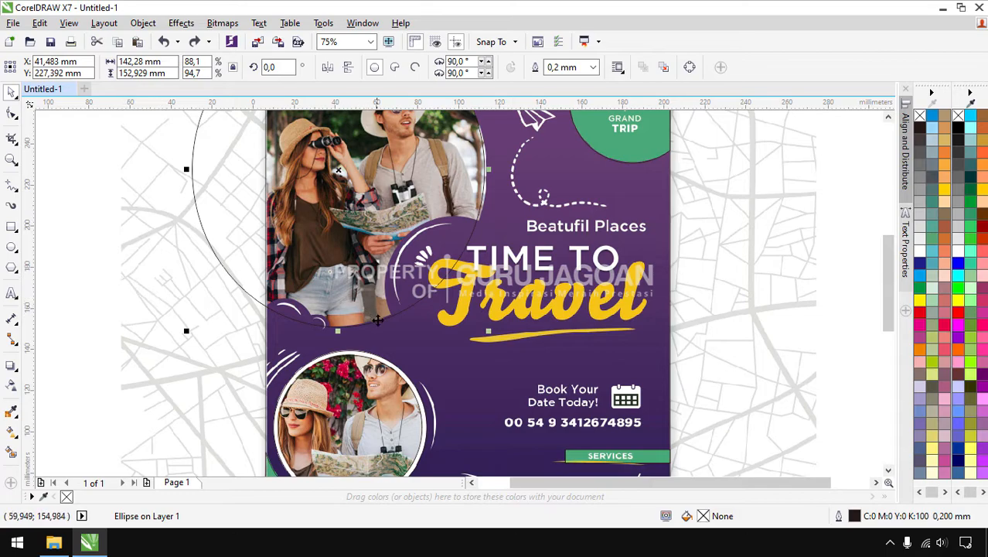
pyautogui.keyDown('shift'); pyautogui.click(483, 377); pyautogui.keyUp('shift')
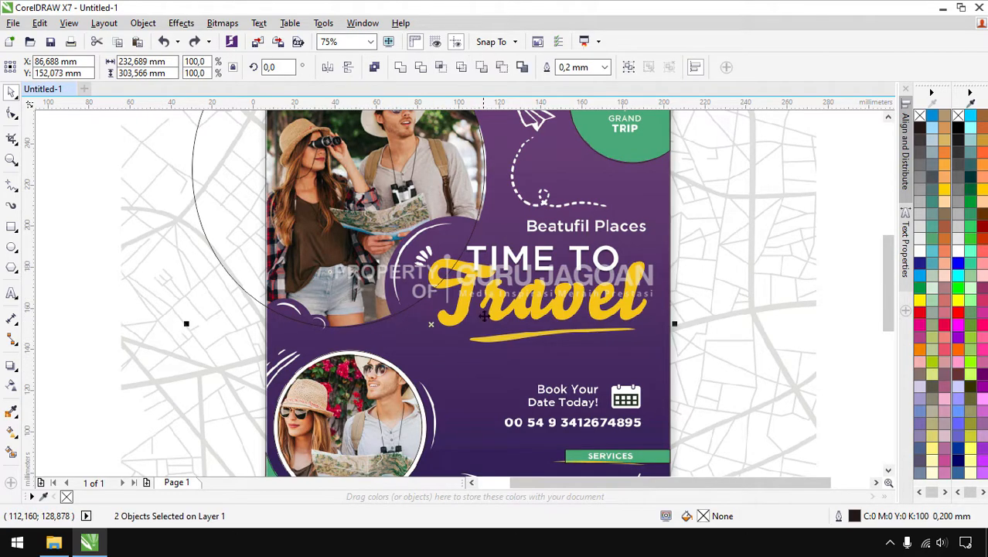
pyautogui.click(441, 68)
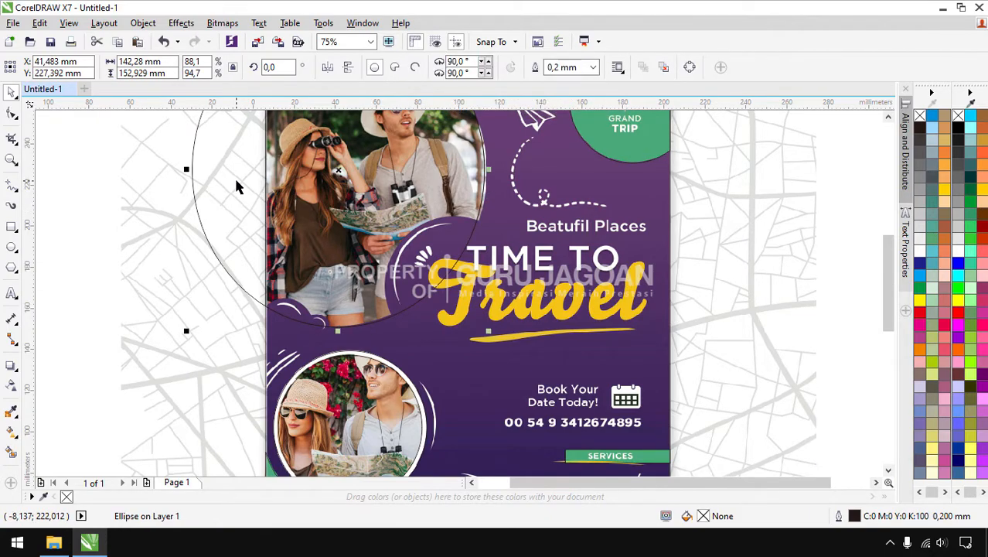
pyautogui.press('Delete')
# Draw a small circle at the Travel label's corner and enlarge it slightly
pyautogui.scroll(-1, 470, 327)
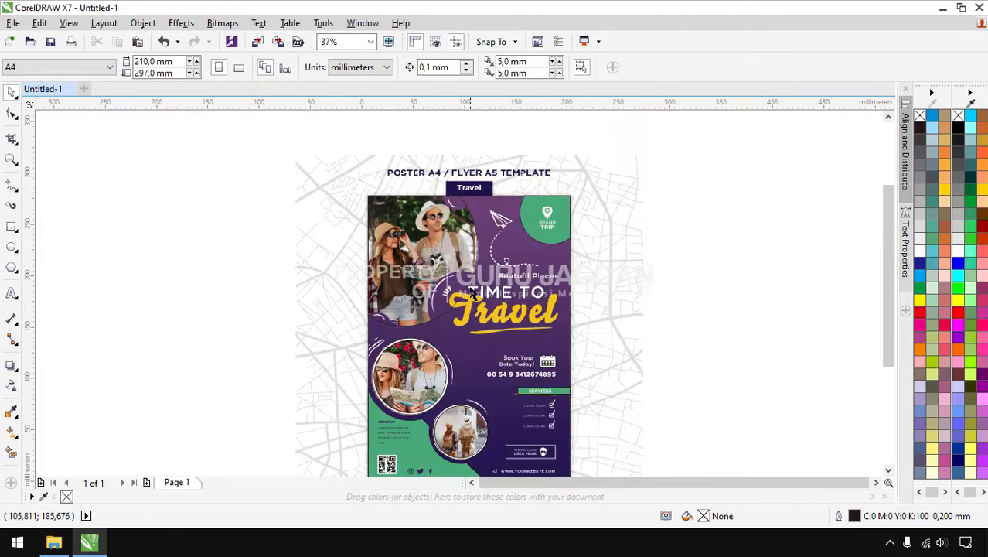
pyautogui.scroll(2, 463, 202)
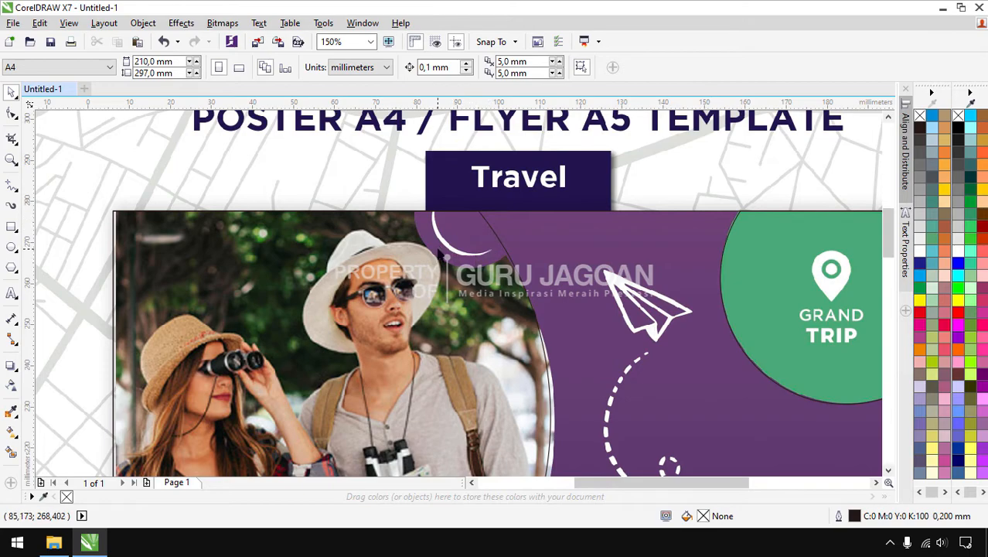
pyautogui.click(11, 247)
pyautogui.moveTo(421, 161); pyautogui.dragTo(524, 268)
pyautogui.press('space')
pyautogui.moveTo(417, 158); pyautogui.dragTo(407, 152)
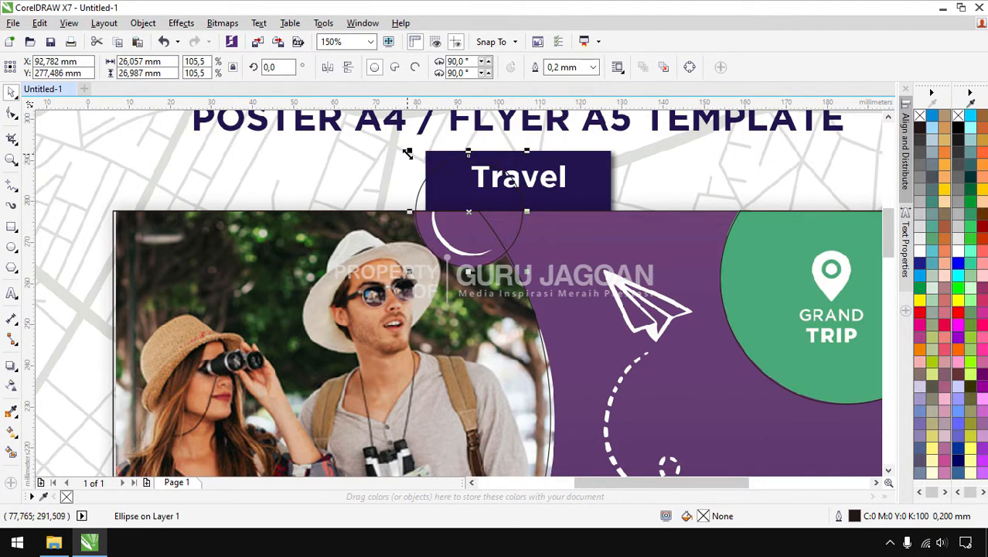
pyautogui.moveTo(418, 152); pyautogui.dragTo(416, 150)
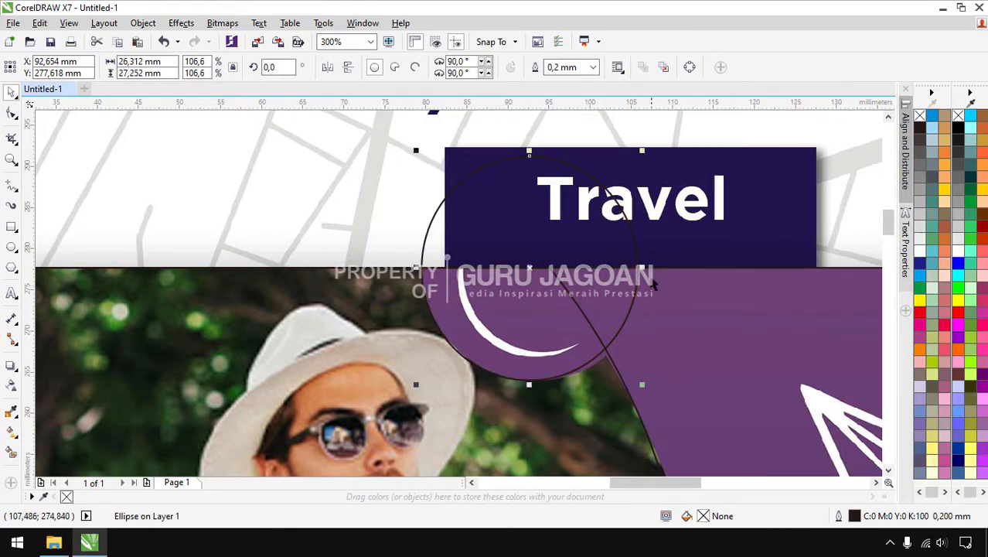
pyautogui.moveTo(645, 271); pyautogui.dragTo(655, 271)
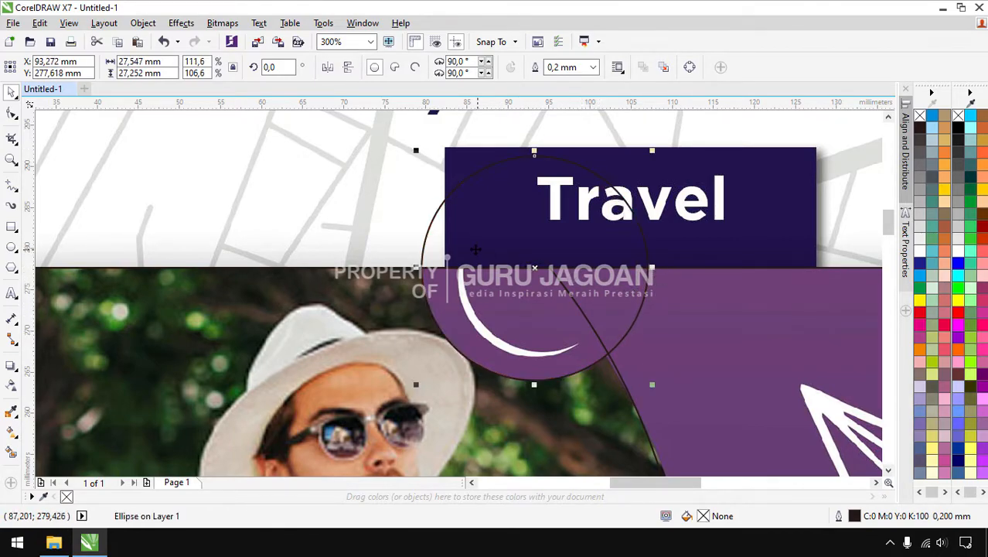
pyautogui.scroll(-2, 467, 257)
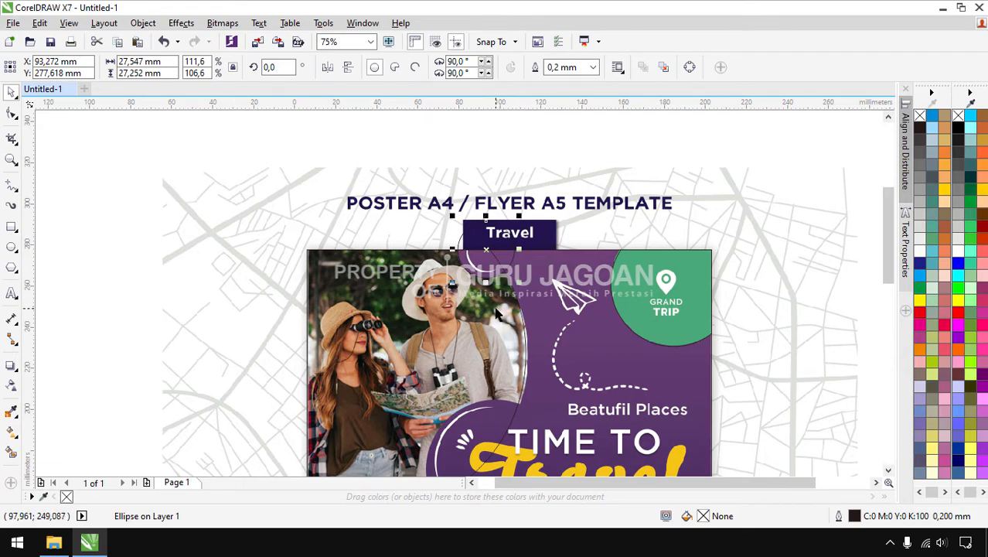
# Trim the small circle out of the photo and delete the helper circle
pyautogui.keyDown('shift'); pyautogui.click(418, 331); pyautogui.keyUp('shift')
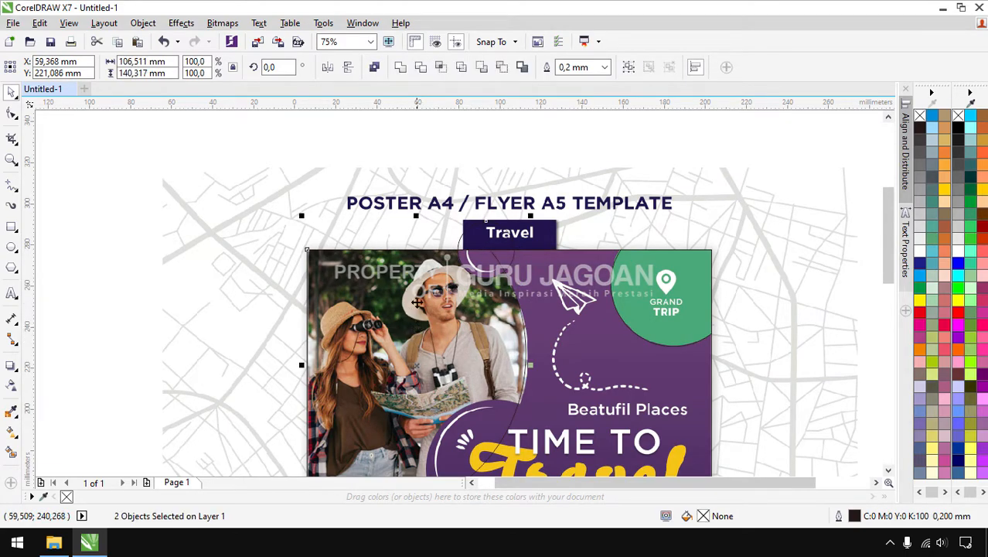
pyautogui.click(422, 71)
pyautogui.click(498, 259)
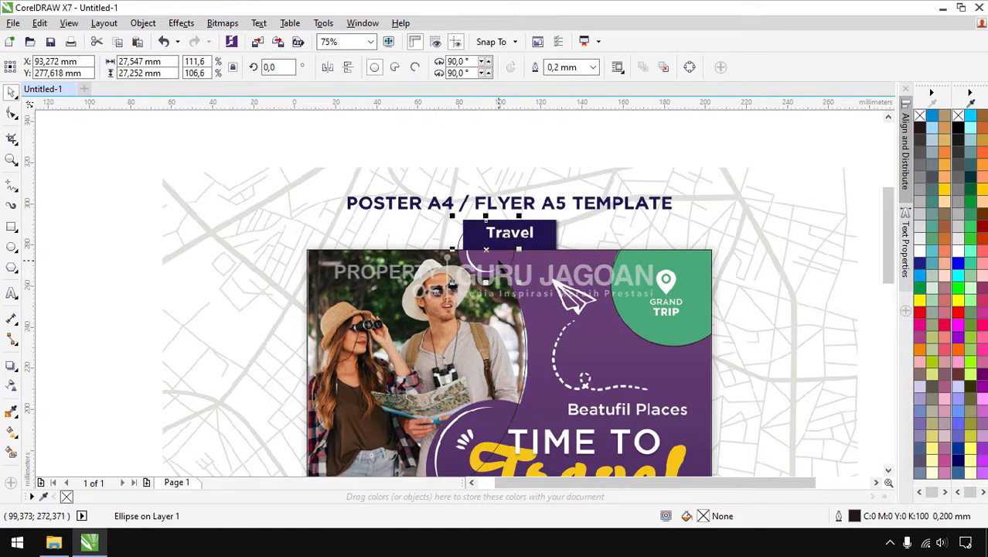
pyautogui.press('Delete')
# Draw a 67.381 mm circle around the TIME TO Travel heading and select it with the left photo
pyautogui.scroll(-1, 439, 213)
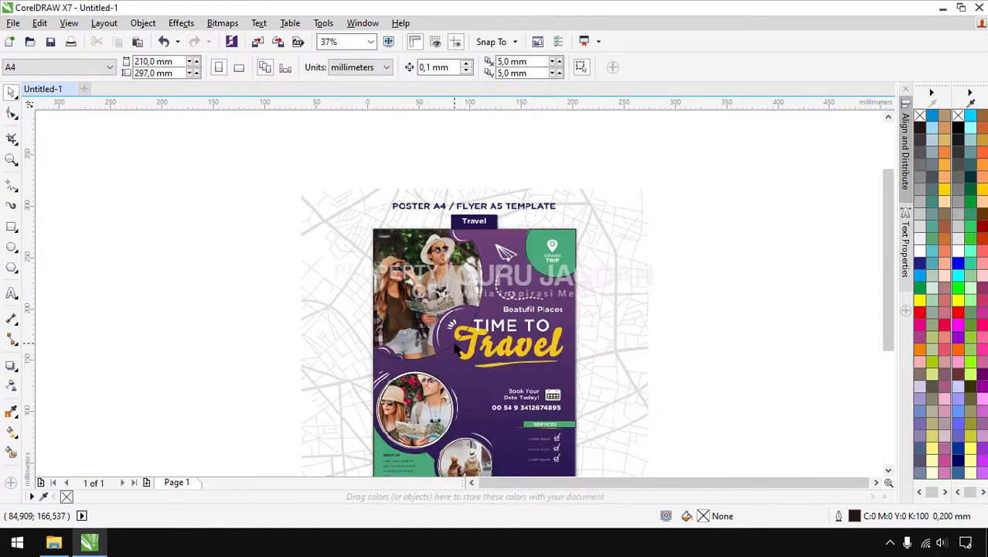
pyautogui.scroll(1, 456, 341)
pyautogui.click(12, 249)
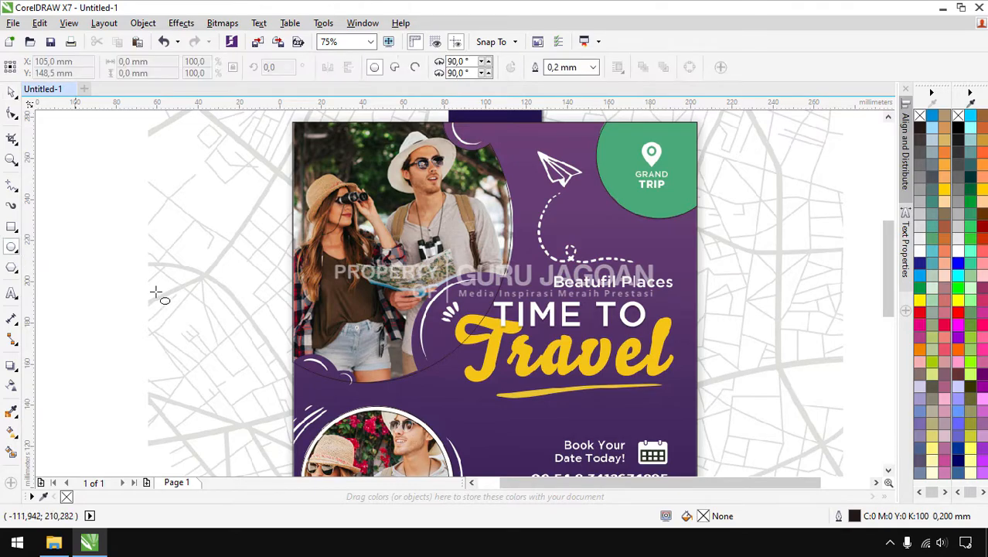
pyautogui.moveTo(411, 268); pyautogui.dragTo(542, 420)
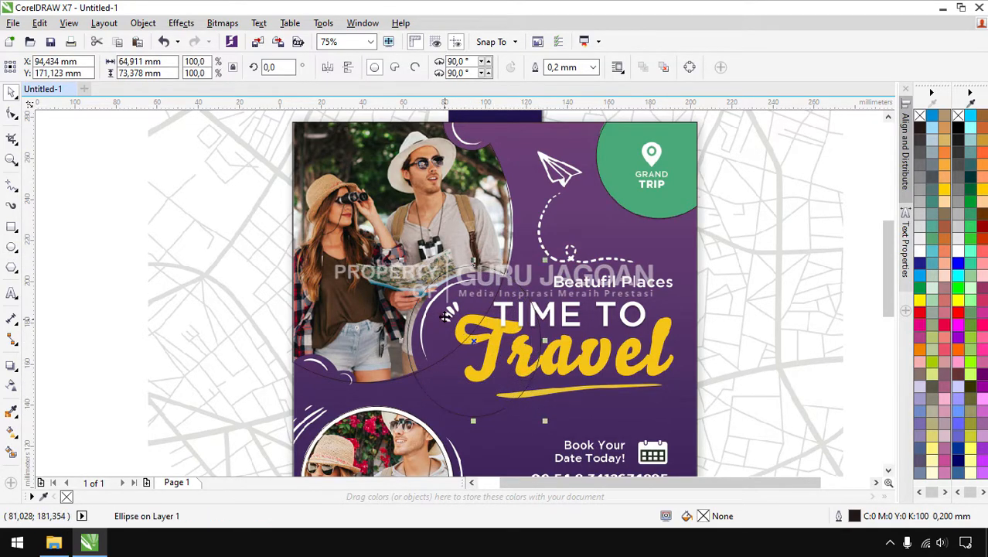
pyautogui.scroll(1, 442, 307)
pyautogui.moveTo(442, 307); pyautogui.dragTo(454, 310)
pyautogui.scroll(-1, 445, 301)
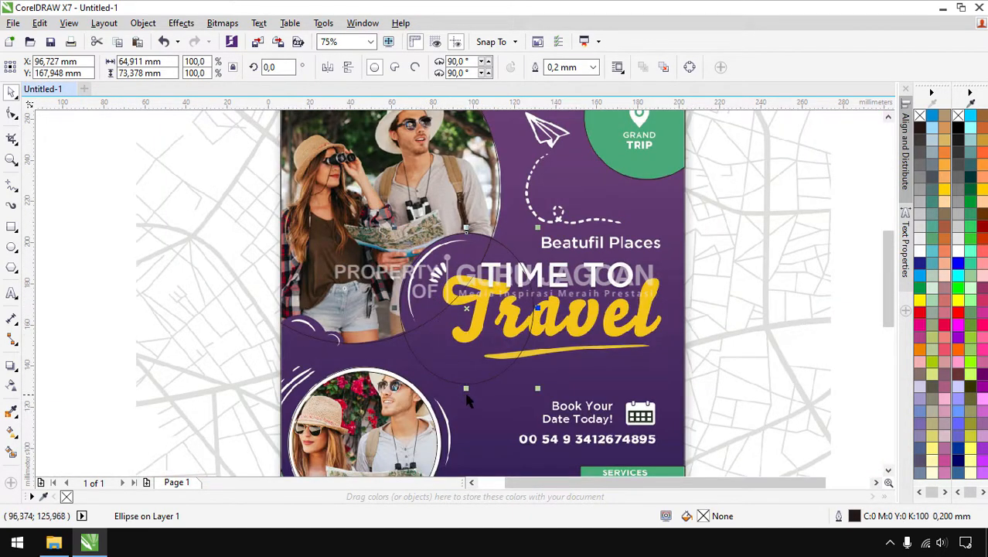
pyautogui.moveTo(466, 388); pyautogui.dragTo(466, 377)
pyautogui.scroll(1, 443, 265)
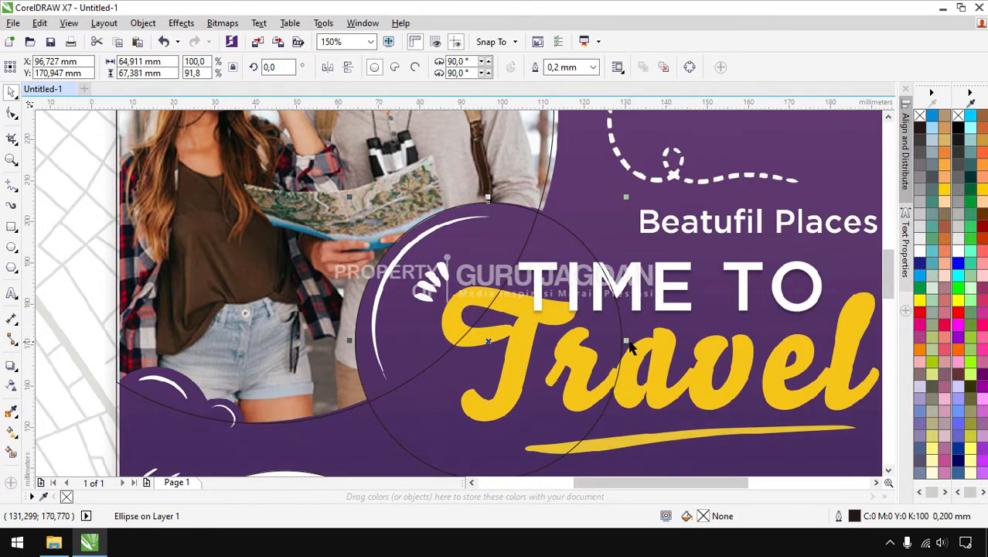
pyautogui.moveTo(628, 342); pyautogui.dragTo(636, 344)
pyautogui.scroll(-1, 619, 343)
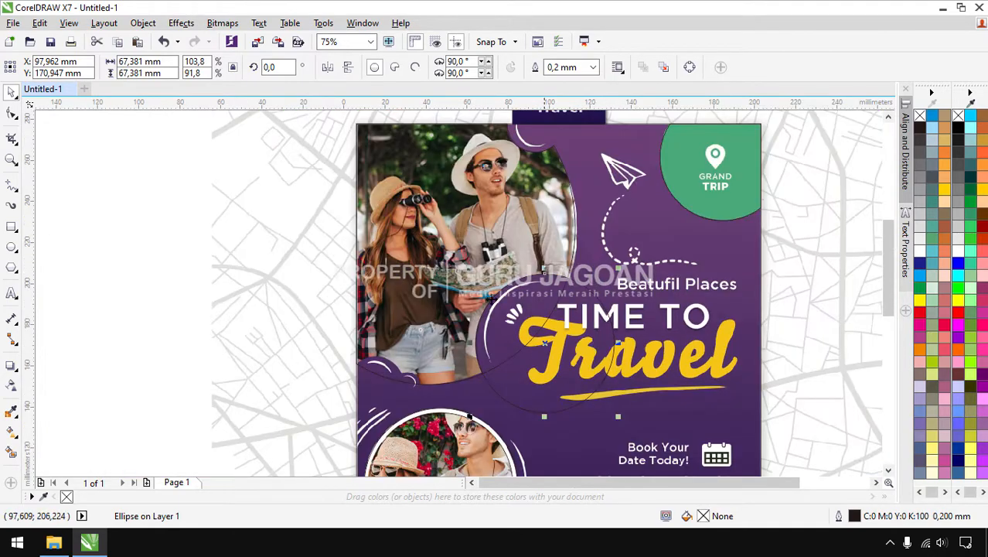
pyautogui.keyDown('shift'); pyautogui.click(449, 235); pyautogui.keyUp('shift')
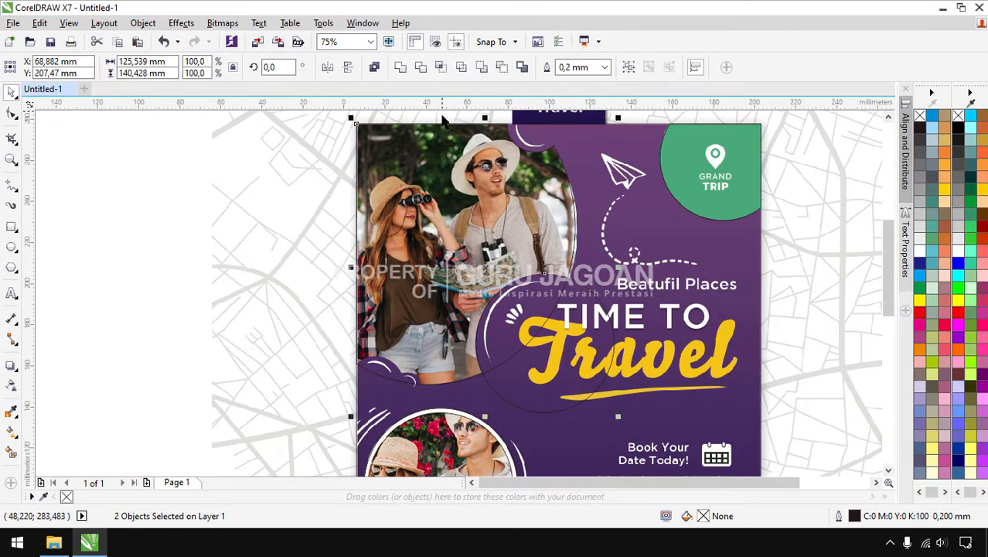
# Trim the photo with the heading circle and delete the circle
pyautogui.click(423, 69)
pyautogui.click(511, 351)
pyautogui.press('Delete')
# Draw a 25.4 mm circle over the bottom-left purple blob, trim the photo with it, delete it
pyautogui.scroll(2, 378, 395)
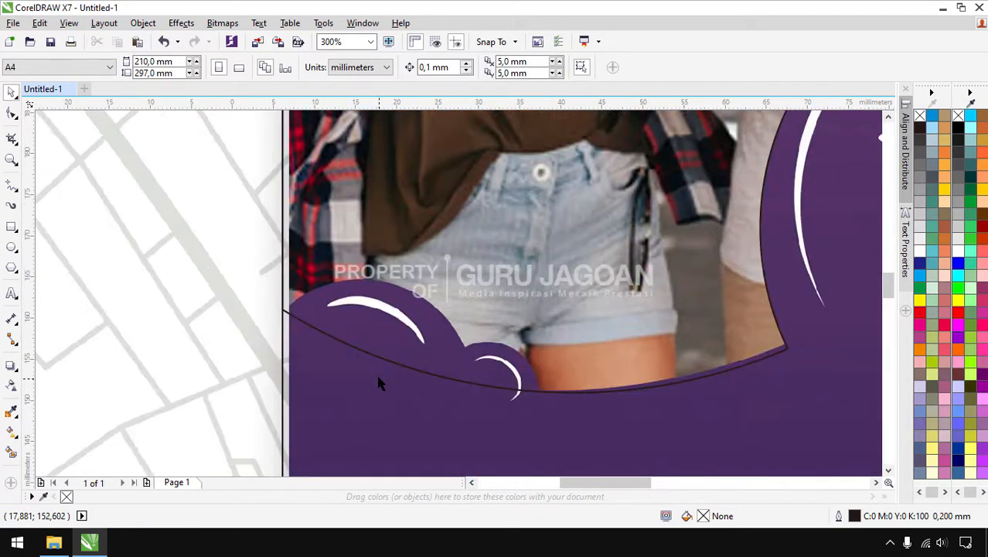
pyautogui.click(11, 247)
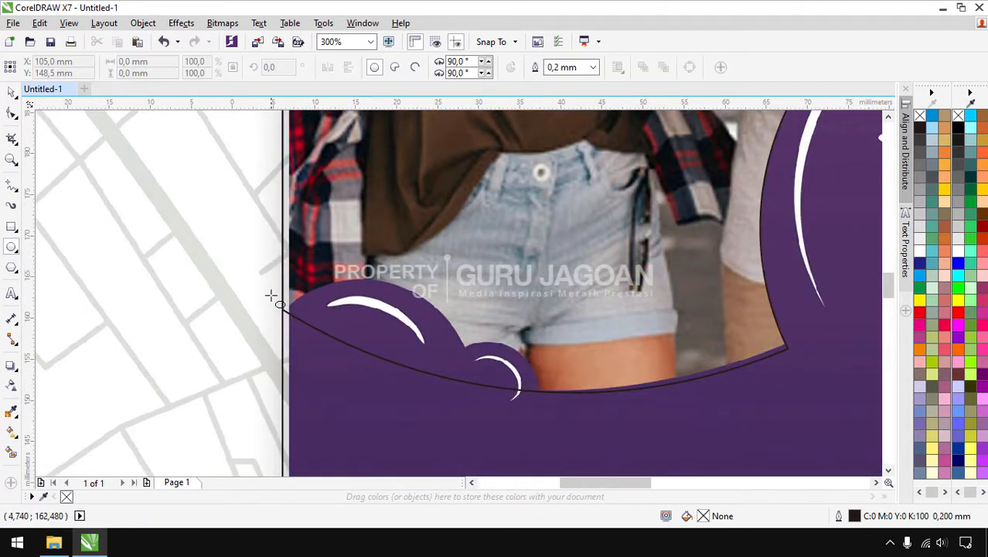
pyautogui.moveTo(269, 274); pyautogui.dragTo(429, 430)
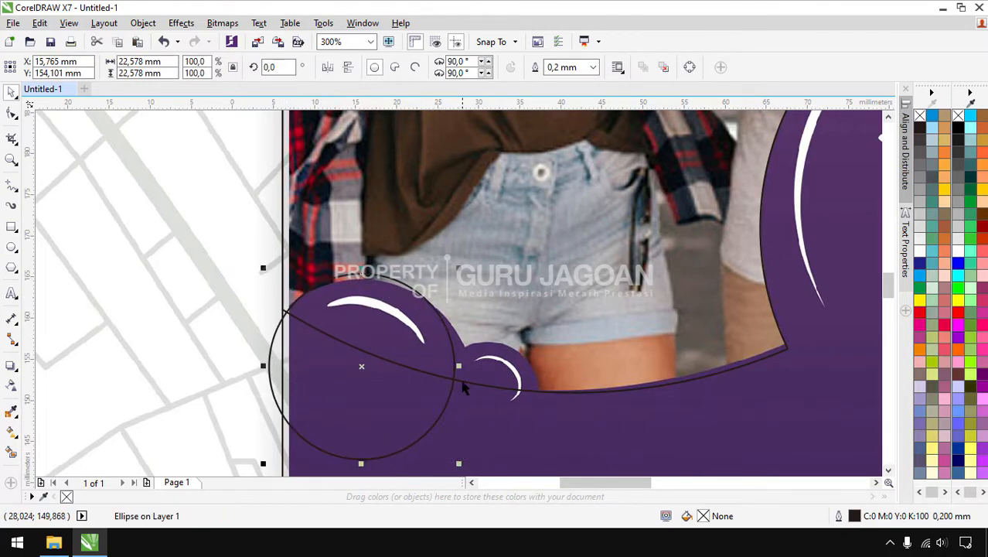
pyautogui.moveTo(464, 365); pyautogui.dragTo(476, 364)
pyautogui.moveTo(408, 323); pyautogui.dragTo(395, 331)
pyautogui.moveTo(462, 372); pyautogui.dragTo(473, 371)
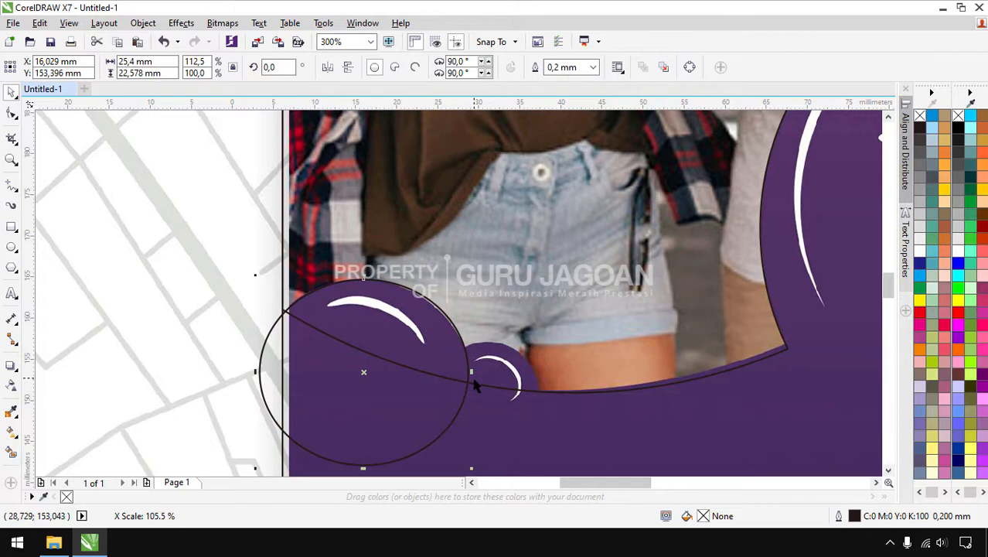
pyautogui.keyDown('shift'); pyautogui.click(456, 154); pyautogui.keyUp('shift')
pyautogui.click(424, 68)
pyautogui.click(351, 374)
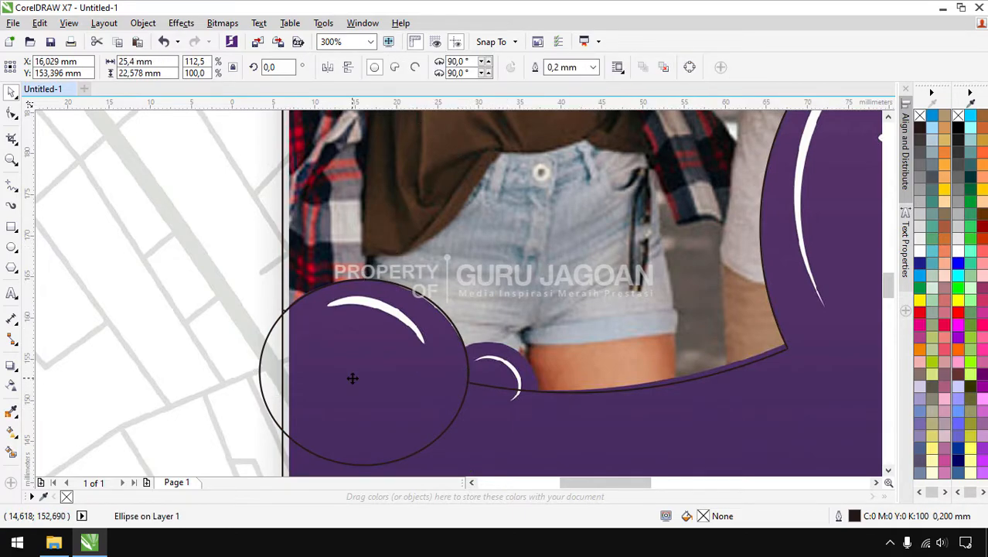
pyautogui.press('Delete')
# Draw another circle, stretch it wider and taller, trim the purple curve with it, then delete it
pyautogui.click(11, 248)
pyautogui.moveTo(458, 346); pyautogui.dragTo(537, 427)
pyautogui.moveTo(458, 383); pyautogui.dragTo(433, 382)
pyautogui.scroll(2, 484, 348)
pyautogui.moveTo(478, 349); pyautogui.dragTo(476, 340)
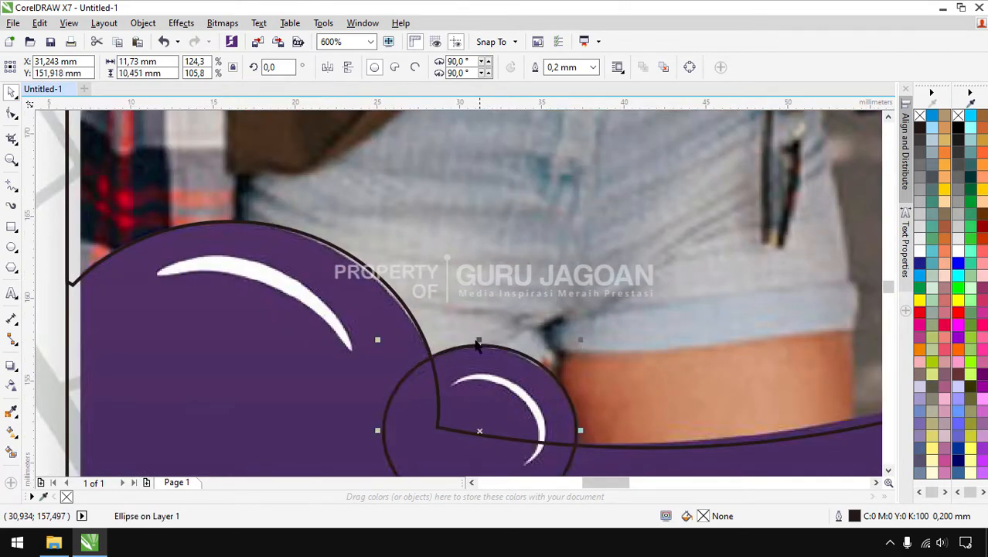
pyautogui.scroll(-2, 478, 342)
pyautogui.keyDown('shift'); pyautogui.click(546, 256); pyautogui.keyUp('shift')
pyautogui.click(421, 69)
pyautogui.click(479, 375)
pyautogui.press('Delete')
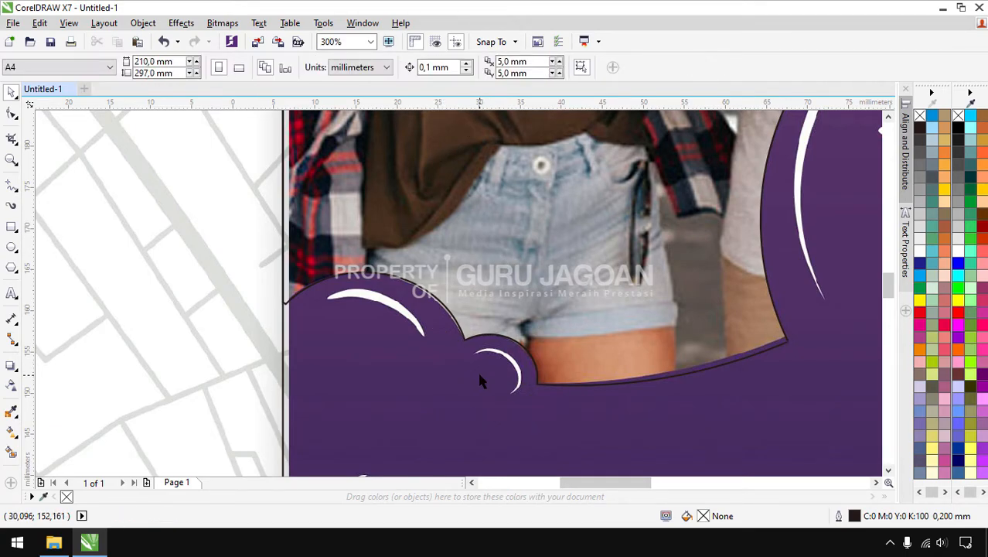
pyautogui.scroll(-4, 477, 369)
pyautogui.scroll(-2, 399, 342)
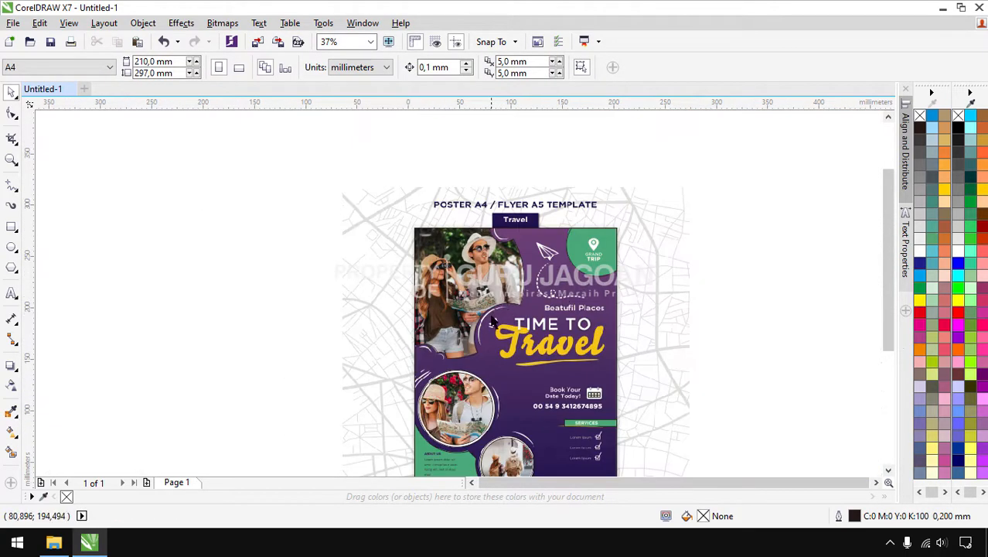
pyautogui.press('F4')
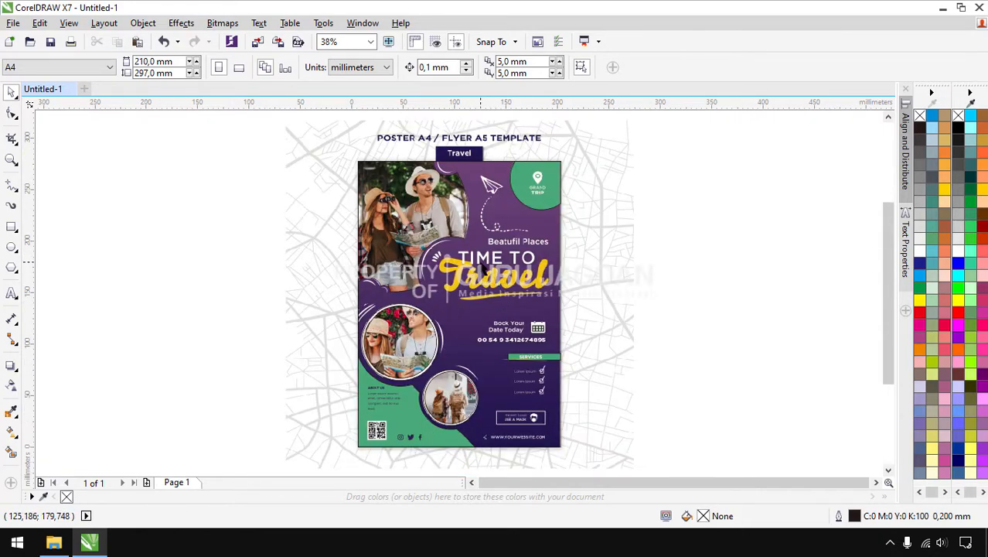
# Draw a rectangle around the USE A MASK box with a 0.75 mm outline
pyautogui.click(11, 226)
pyautogui.scroll(6, 523, 429)
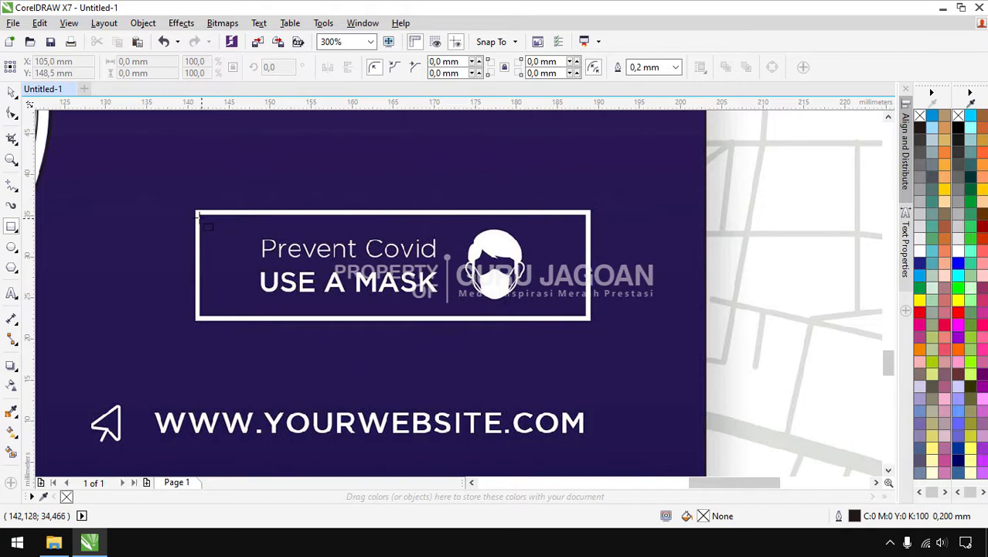
pyautogui.moveTo(198, 216); pyautogui.dragTo(590, 318)
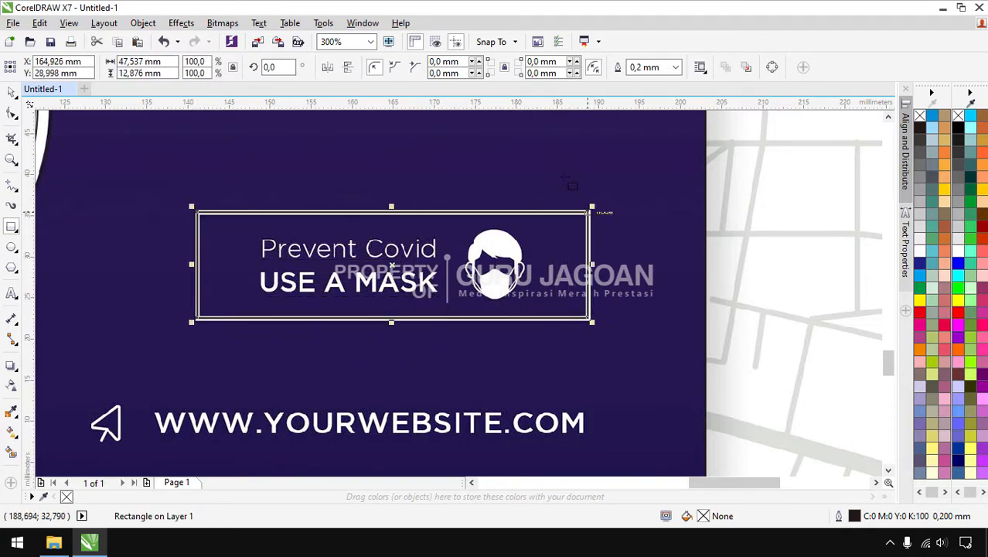
pyautogui.click(675, 68)
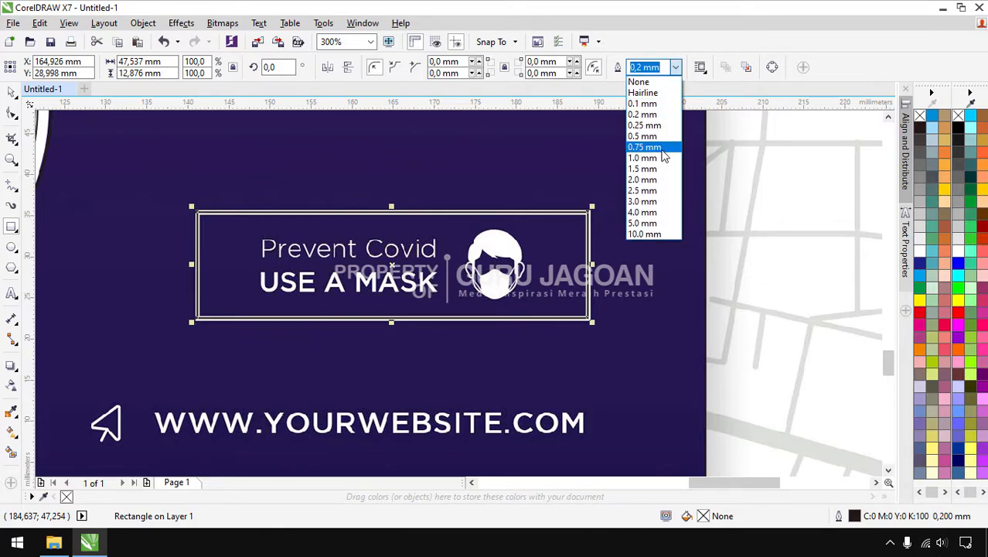
pyautogui.click(663, 155)
# Select all ten traced shapes and move them left off the flyer
pyautogui.scroll(-2, 666, 217)
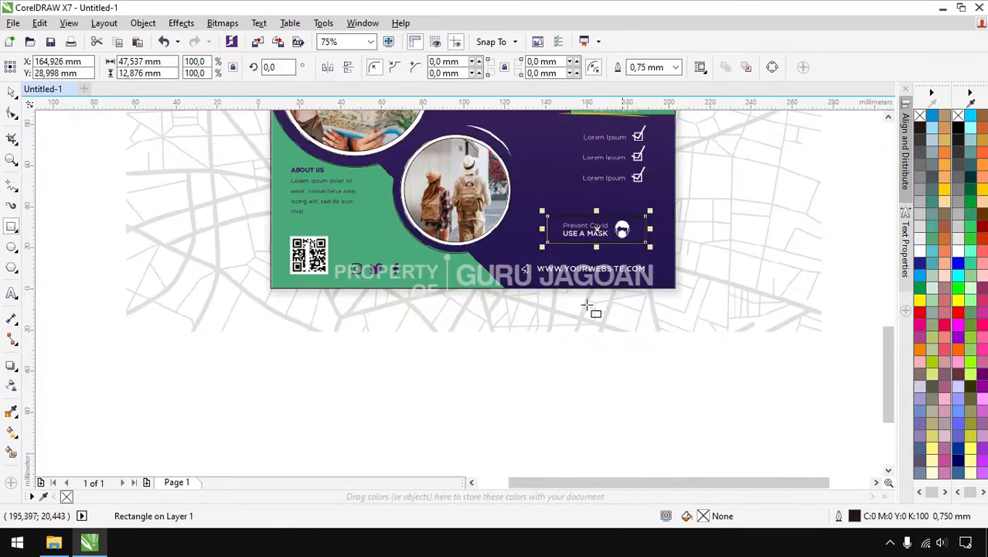
pyautogui.scroll(-1, 540, 335)
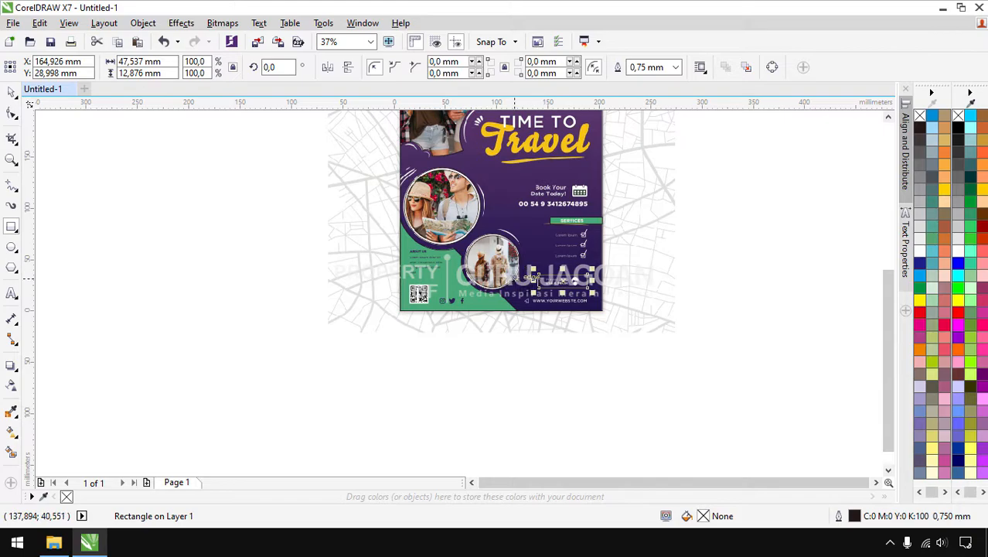
pyautogui.press('F4')
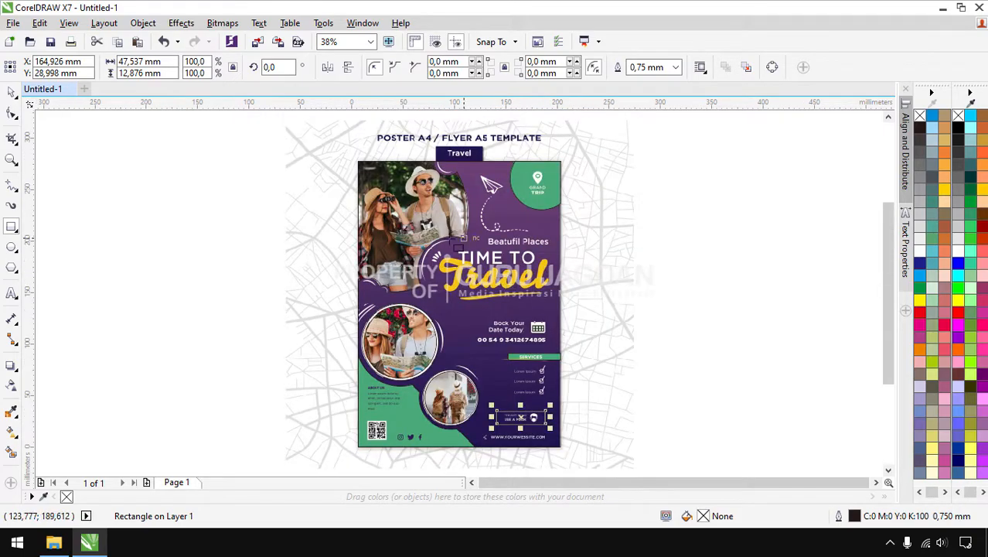
pyautogui.click(13, 93)
pyautogui.moveTo(248, 144); pyautogui.dragTo(617, 472)
pyautogui.moveTo(543, 296); pyautogui.dragTo(274, 296)
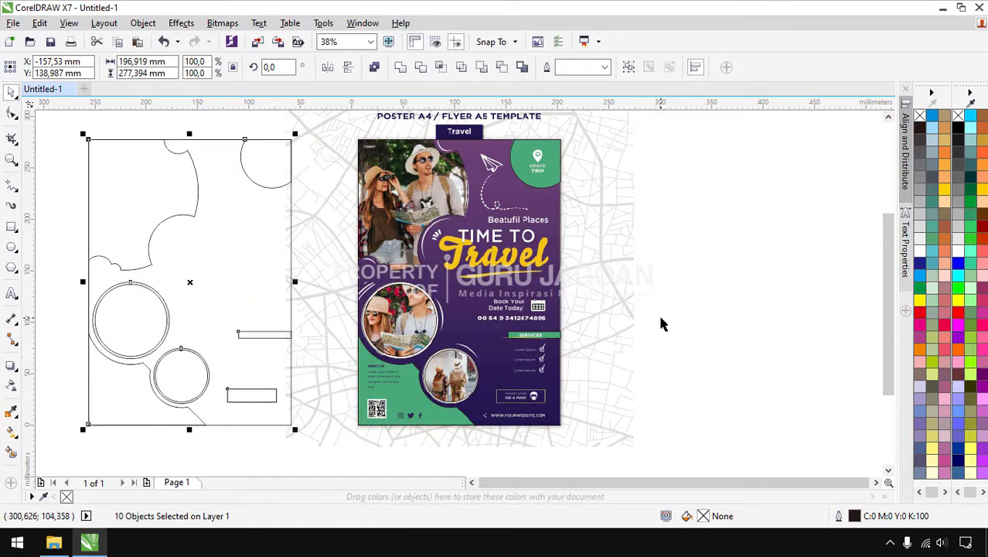
# Delete the ten traced shapes beside the flyer, leaving only the poster on the canvas
pyautogui.press('Delete')
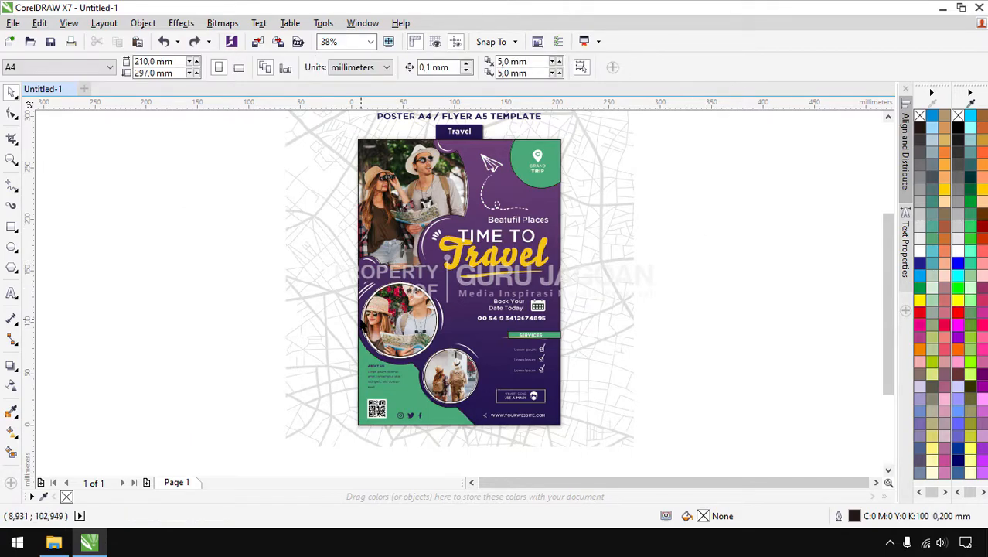
pyautogui.scroll(3, 359, 301)
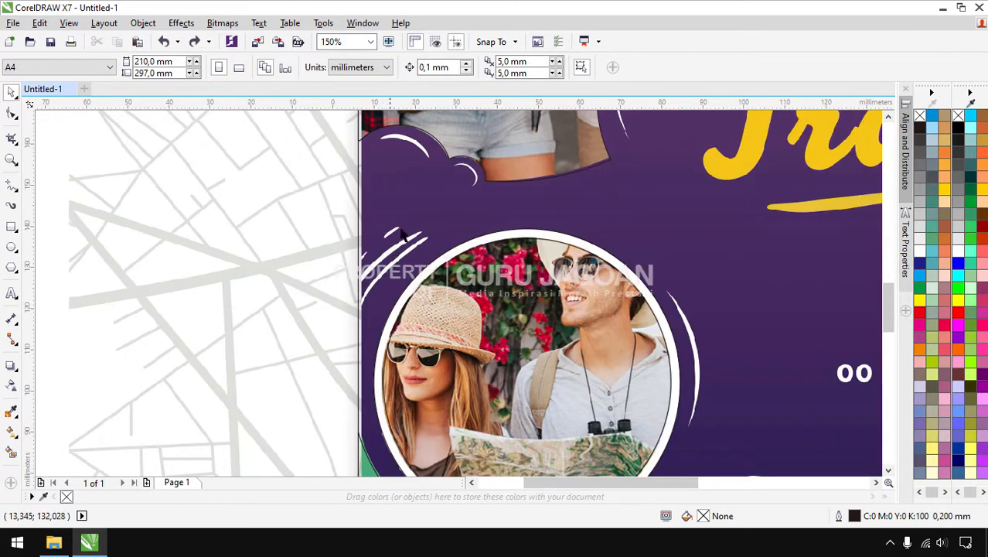
pyautogui.scroll(-3, 445, 211)
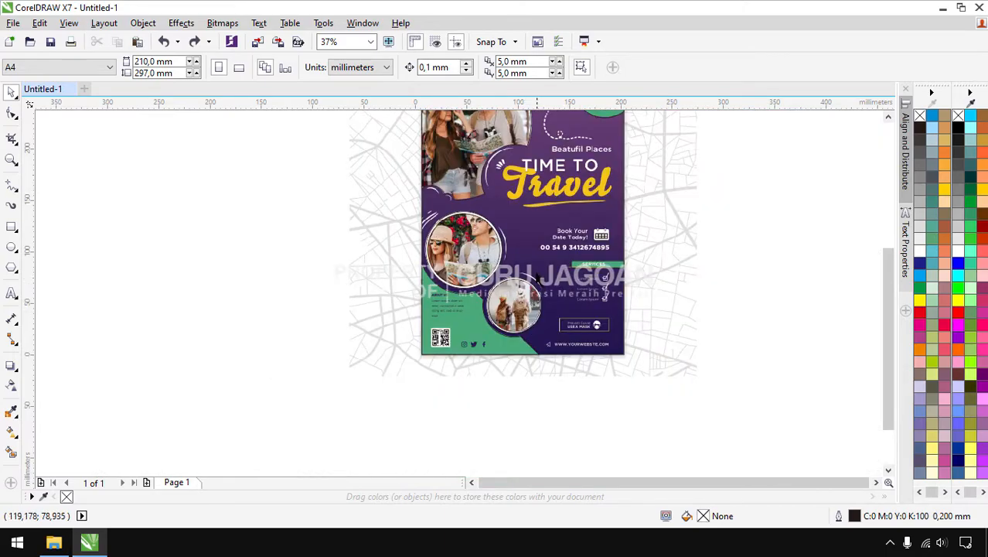
pyautogui.scroll(2, 537, 280)
pyautogui.scroll(-2, 532, 270)
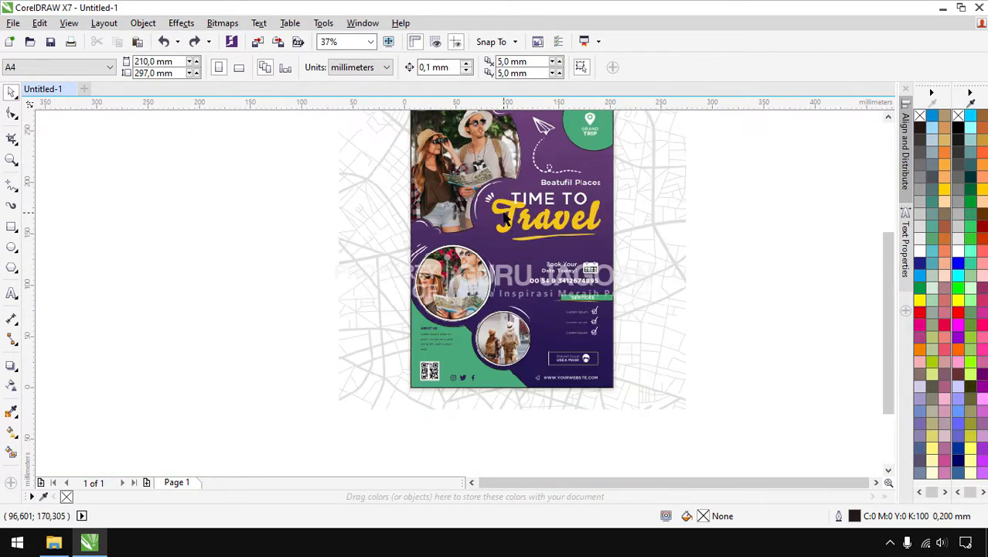
pyautogui.scroll(2, 504, 219)
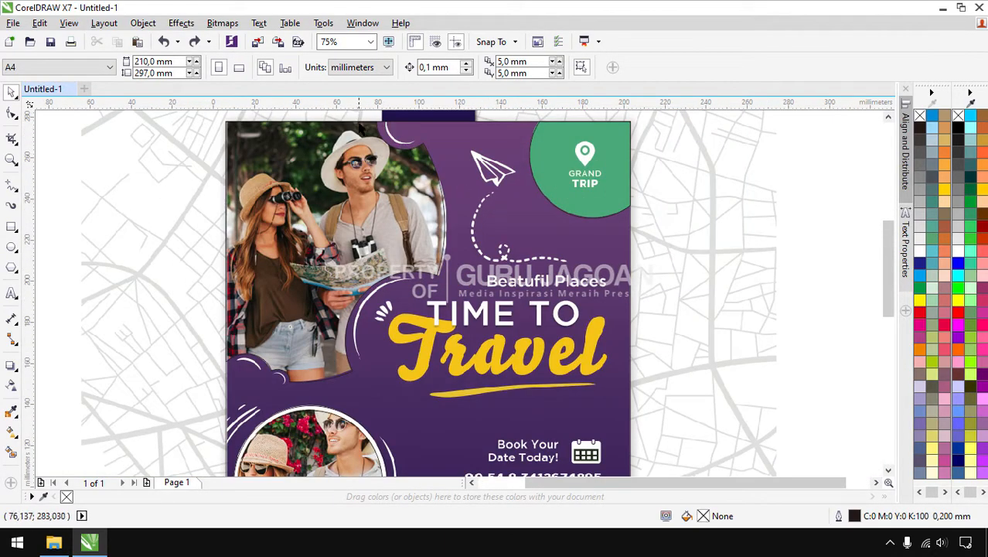
pyautogui.click(20, 190)
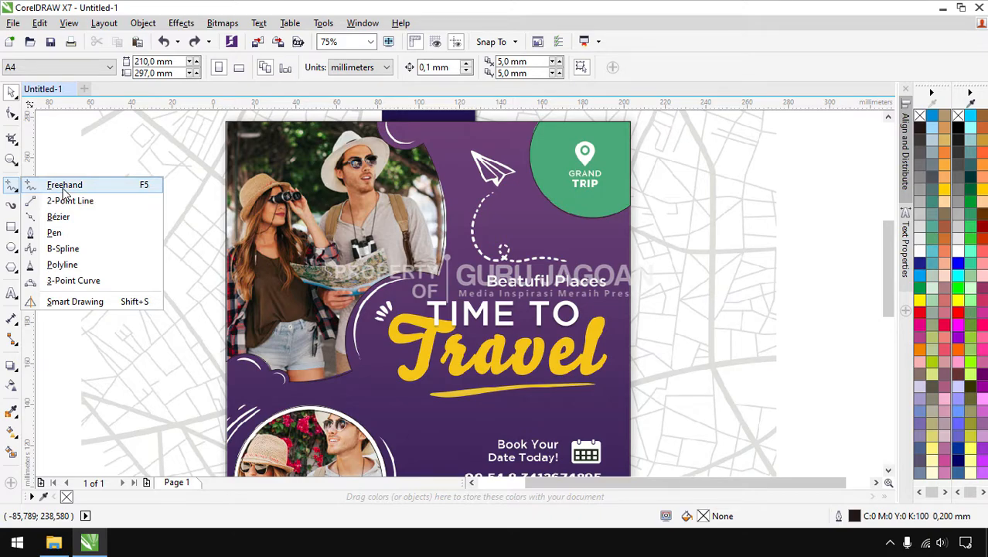
# With the Pen tool, trace the white crescent's outer edge from its top to its tip
pyautogui.click(56, 232)
pyautogui.scroll(-1, 418, 213)
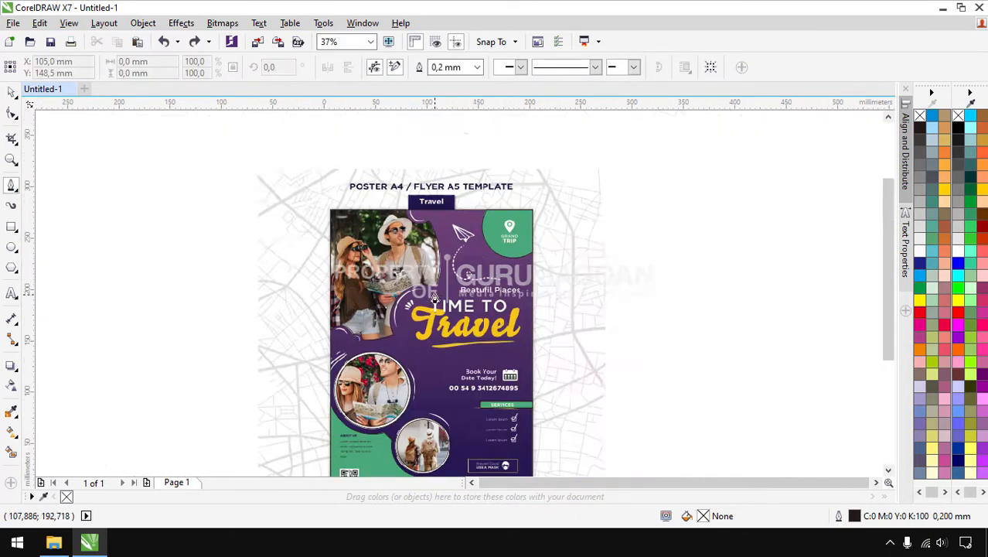
pyautogui.scroll(4, 406, 178)
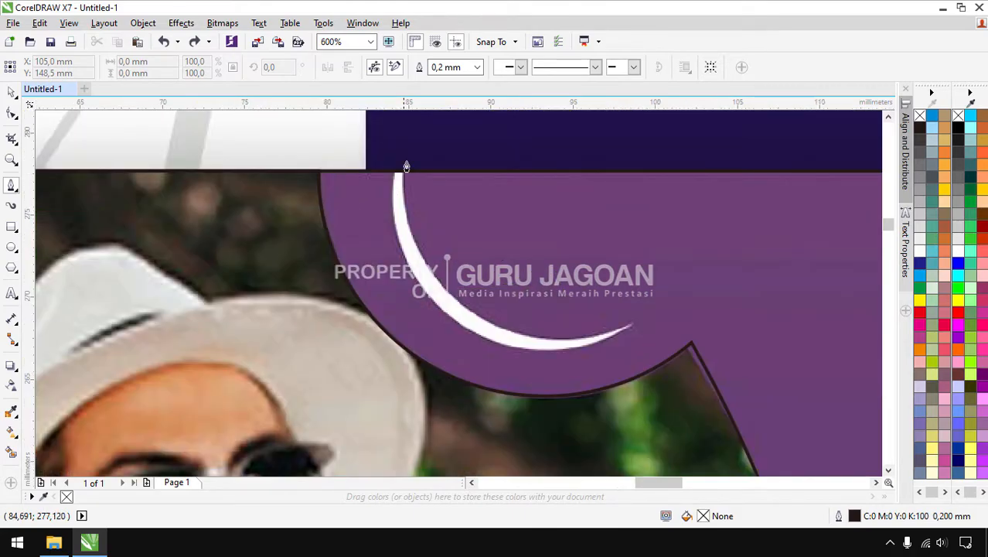
pyautogui.scroll(1, 399, 169)
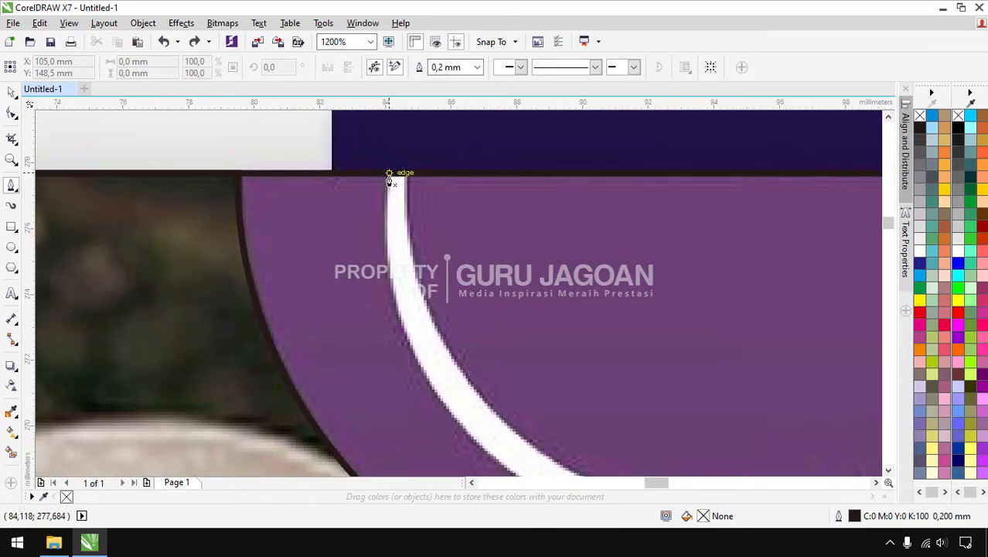
pyautogui.click(388, 176)
pyautogui.scroll(-2, 383, 189)
pyautogui.scroll(1, 388, 228)
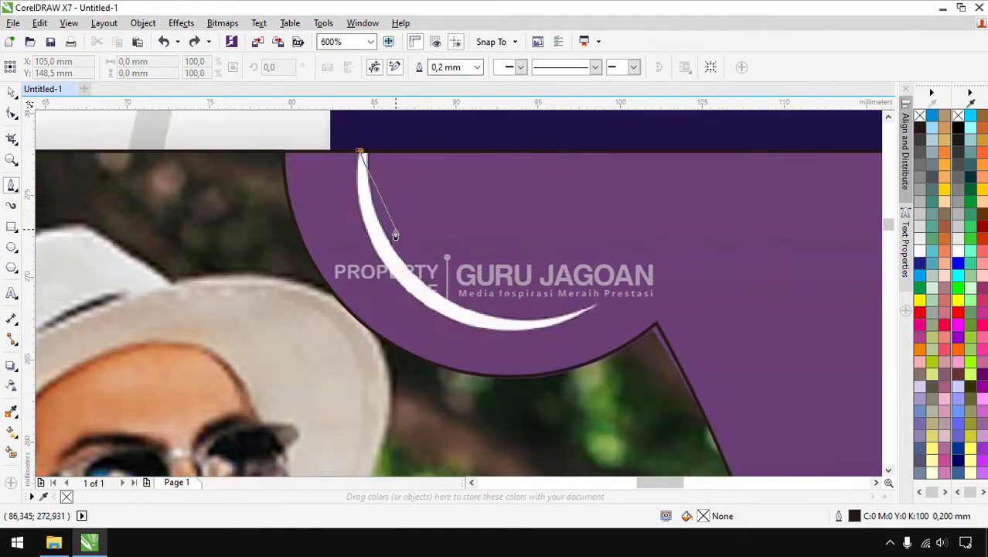
pyautogui.moveTo(394, 275); pyautogui.dragTo(441, 332)
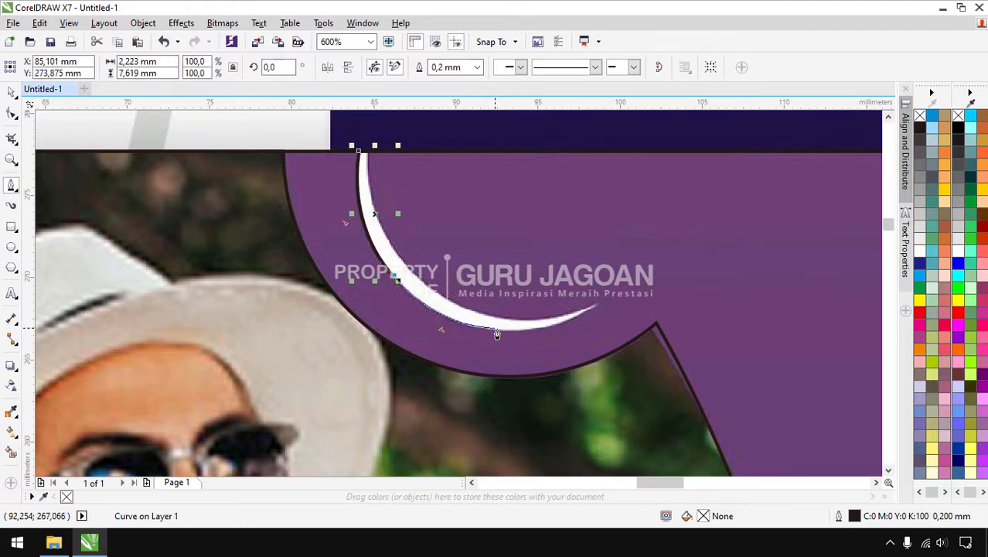
pyautogui.moveTo(496, 334)
pyautogui.mouseDown()
pyautogui.moveTo(580, 320)
pyautogui.moveTo(628, 286)
pyautogui.mouseUp()
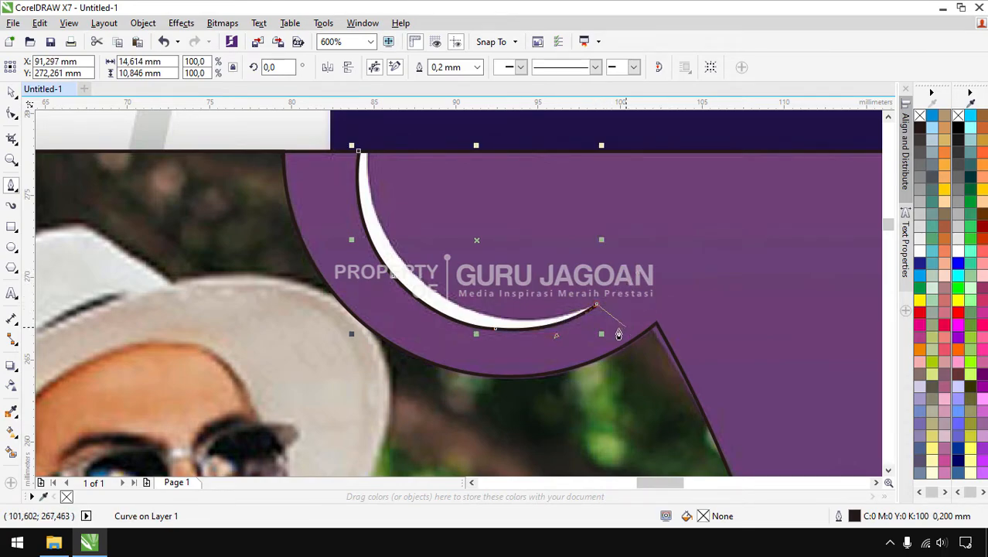
# Trace the crescent's inner edge back up and close the curve, then zoom out to the page
pyautogui.scroll(-2, 598, 308)
pyautogui.scroll(2, 495, 239)
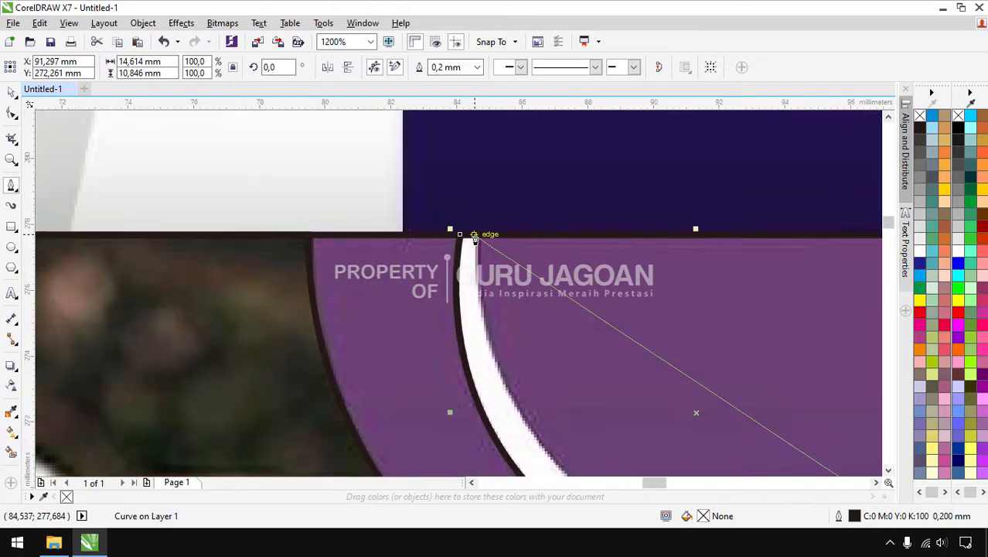
pyautogui.scroll(-1, 468, 229)
pyautogui.scroll(1, 653, 424)
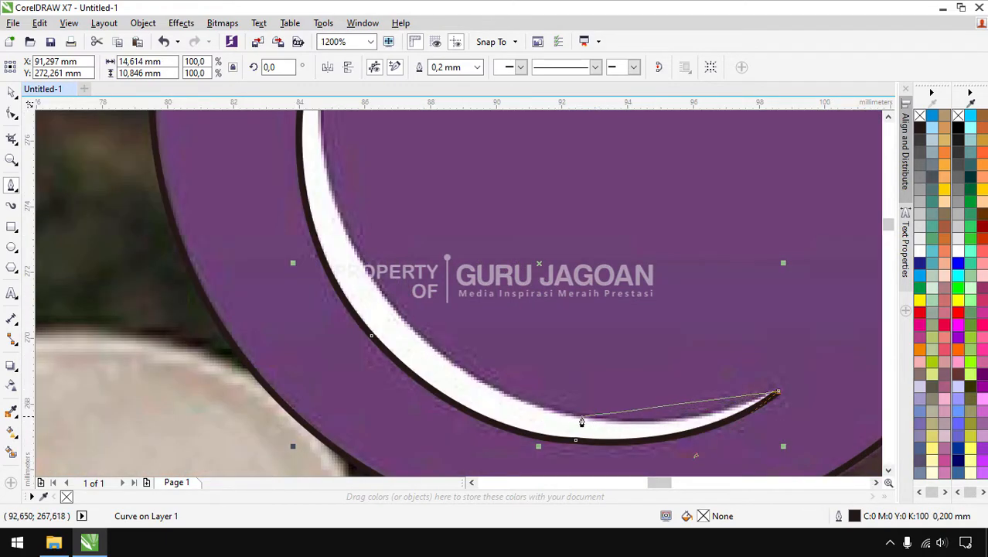
pyautogui.moveTo(574, 418); pyautogui.dragTo(494, 393)
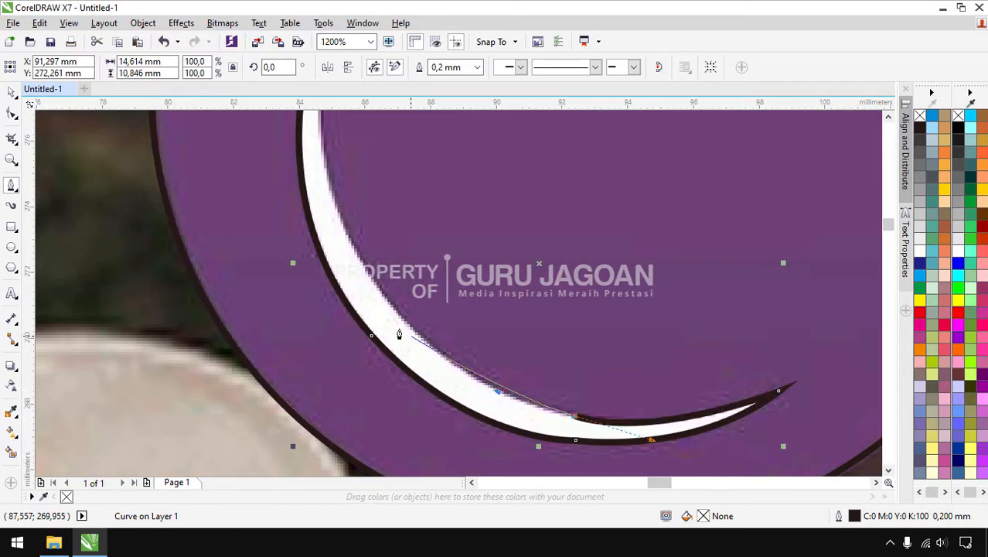
pyautogui.moveTo(355, 253); pyautogui.dragTo(267, 136)
pyautogui.scroll(-1, 317, 282)
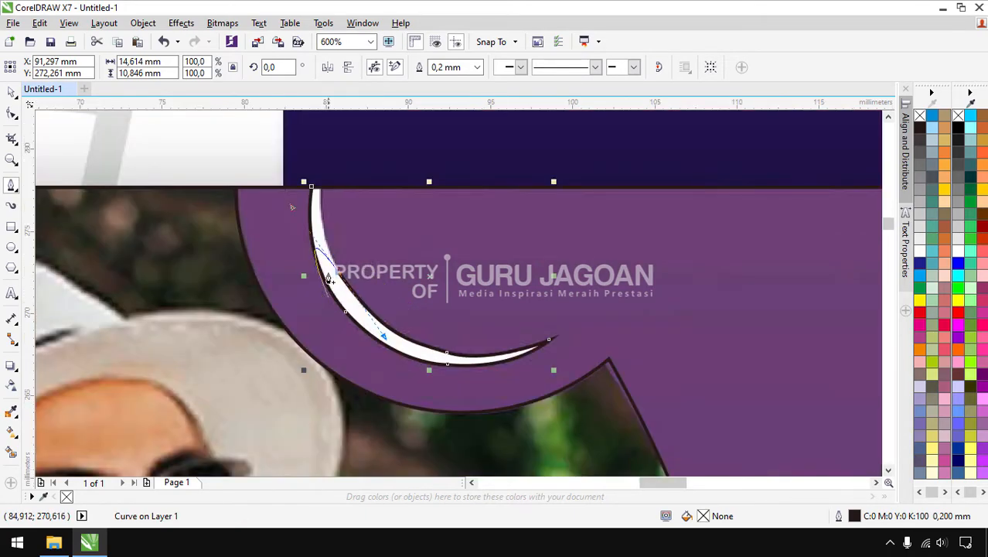
pyautogui.scroll(1, 305, 238)
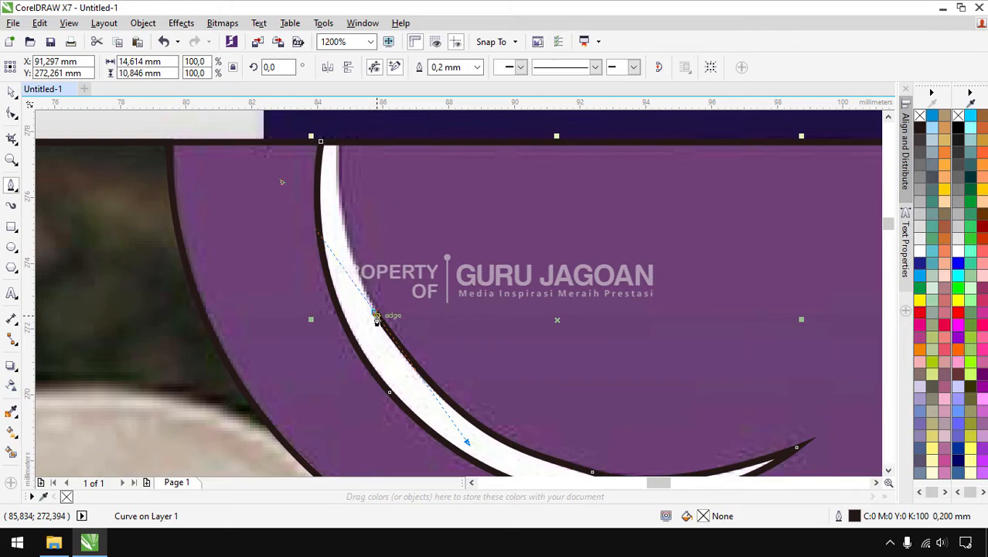
pyautogui.keyDown('alt'); pyautogui.click(375, 313); pyautogui.keyUp('alt')
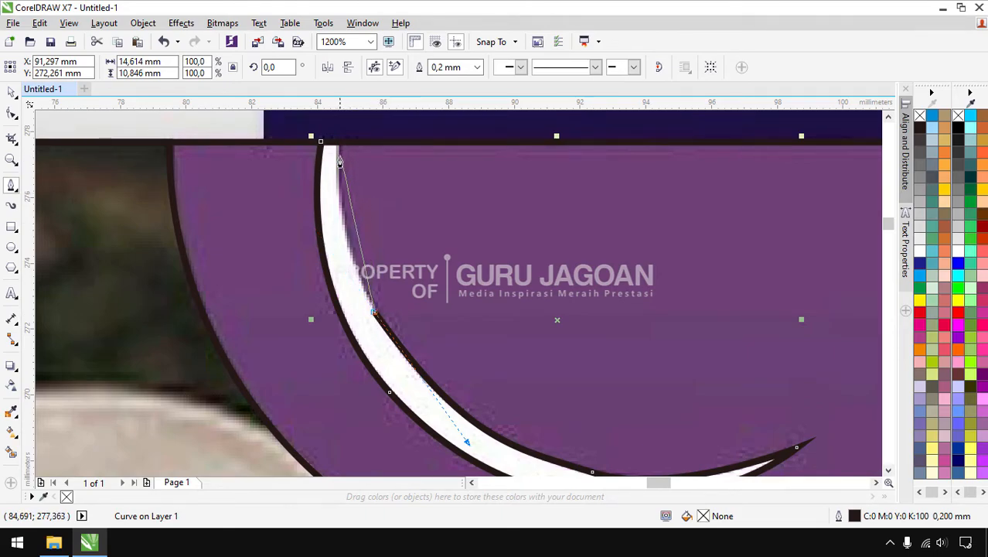
pyautogui.moveTo(341, 214); pyautogui.dragTo(337, 162)
pyautogui.click(320, 141)
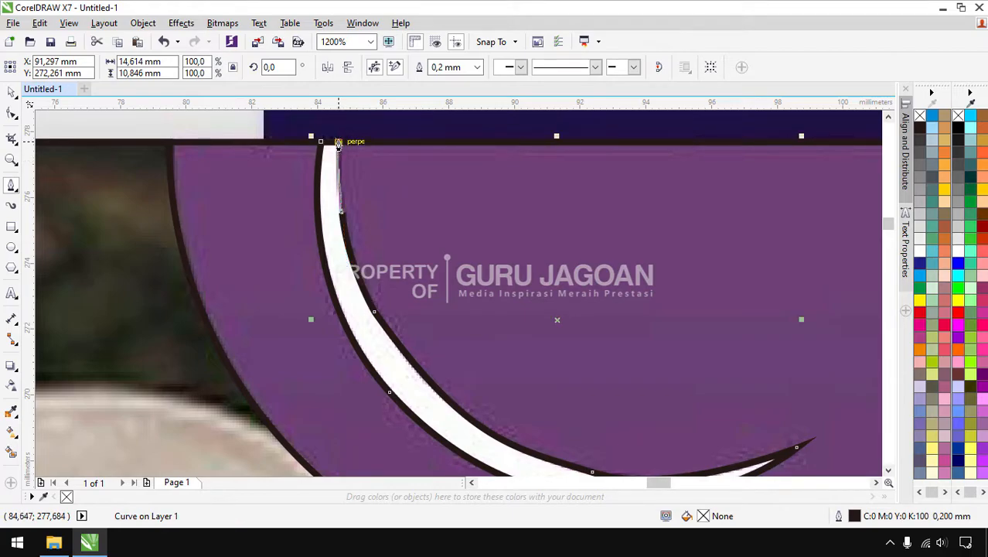
pyautogui.scroll(-1, 327, 260)
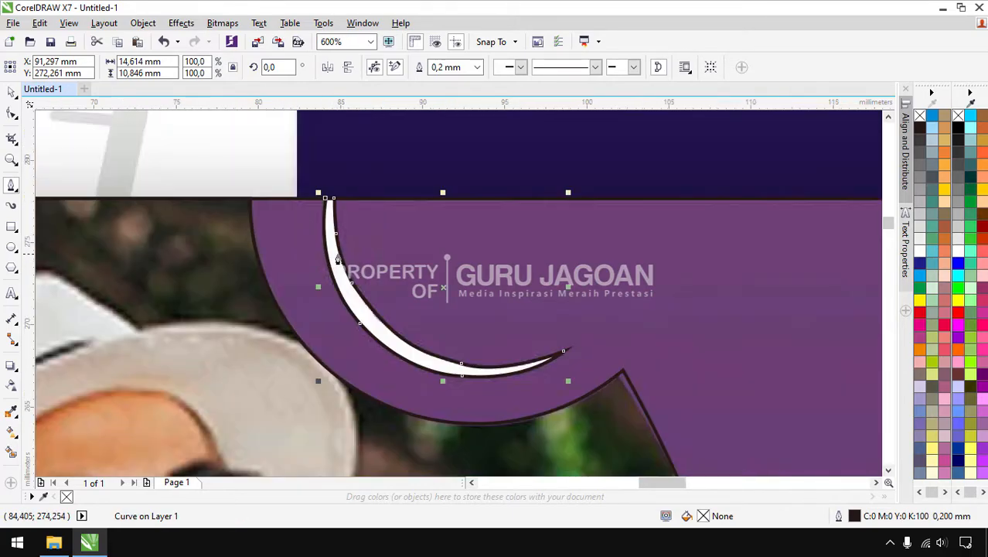
pyautogui.scroll(-3, 370, 311)
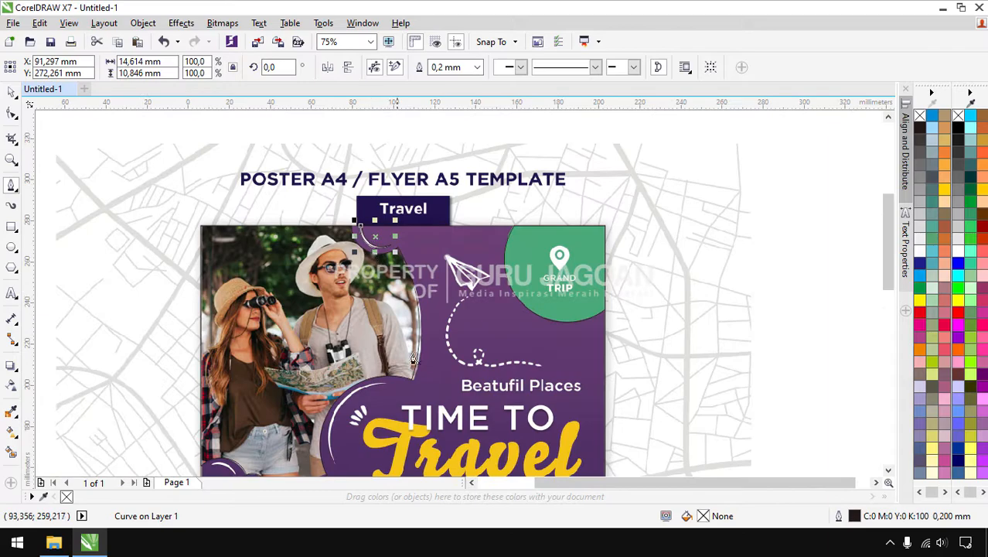
# Start a Bézier curve at the white arc's lower tip and trace it up around the heading's left
pyautogui.scroll(-1, 333, 454)
pyautogui.scroll(3, 326, 412)
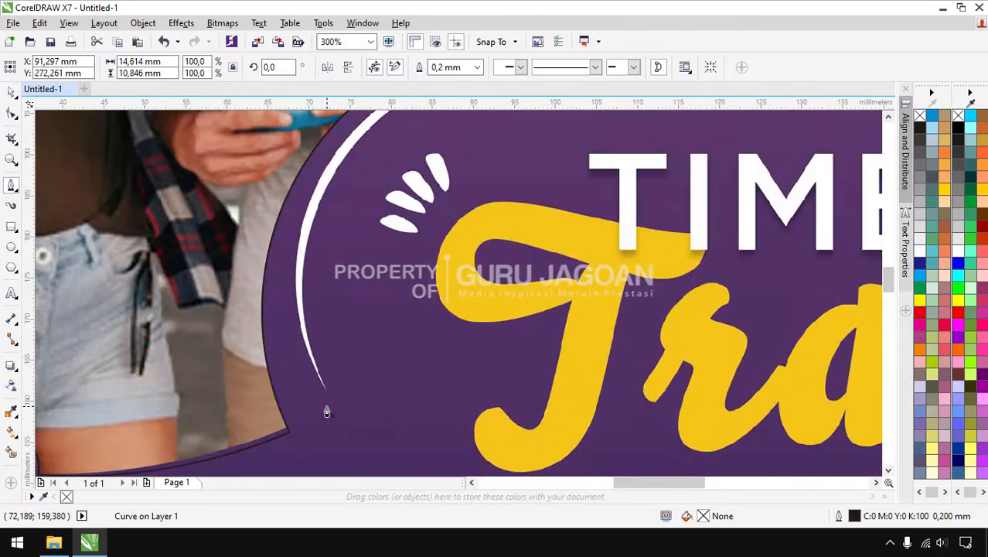
pyautogui.click(325, 395)
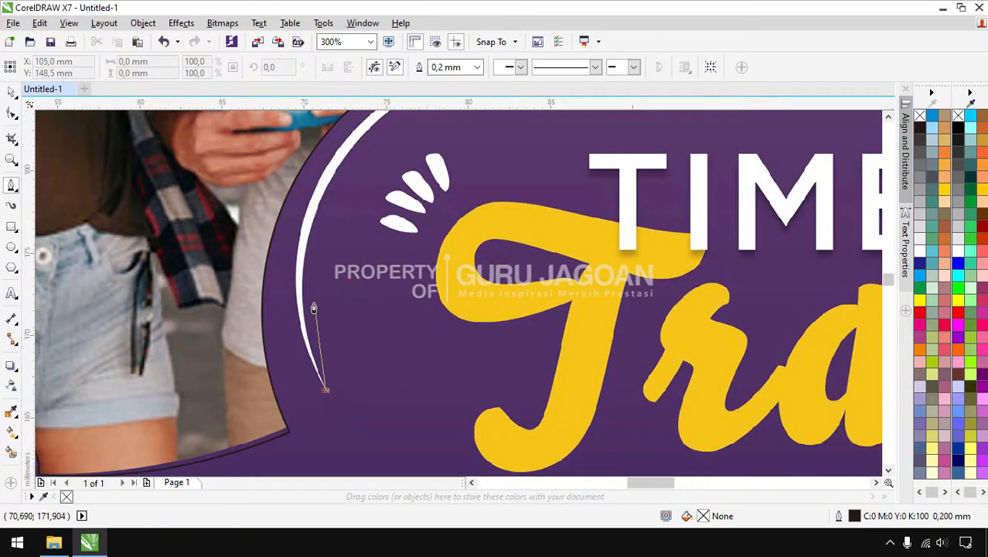
pyautogui.scroll(1, 315, 316)
pyautogui.moveTo(291, 269); pyautogui.dragTo(296, 198)
pyautogui.scroll(-2, 296, 197)
pyautogui.scroll(1, 322, 153)
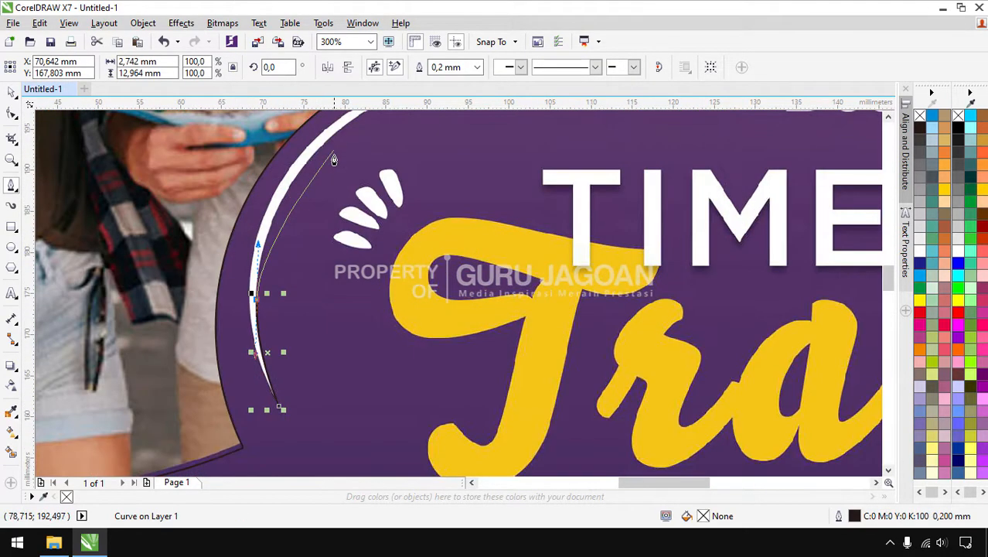
pyautogui.moveTo(322, 153); pyautogui.dragTo(359, 159)
pyautogui.scroll(-2, 394, 152)
pyautogui.scroll(3, 394, 151)
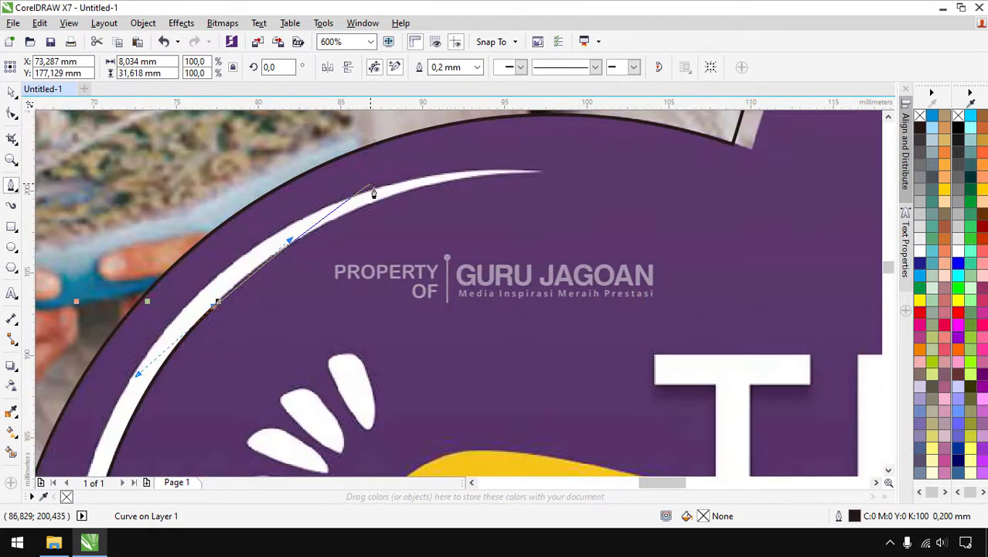
pyautogui.moveTo(398, 200); pyautogui.dragTo(471, 175)
# Continue the curve further down the arc's edge and end it with Esc
pyautogui.click(539, 177)
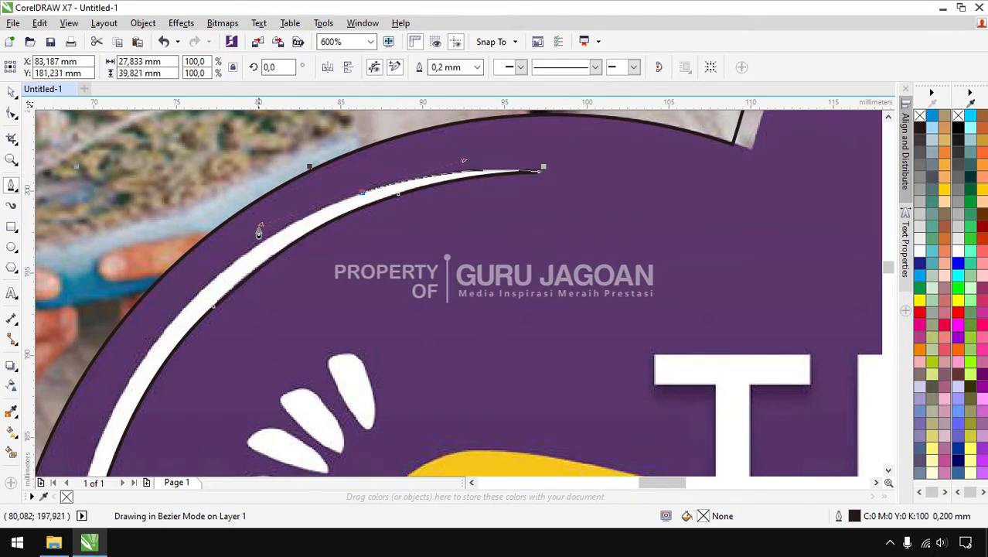
pyautogui.click(176, 317)
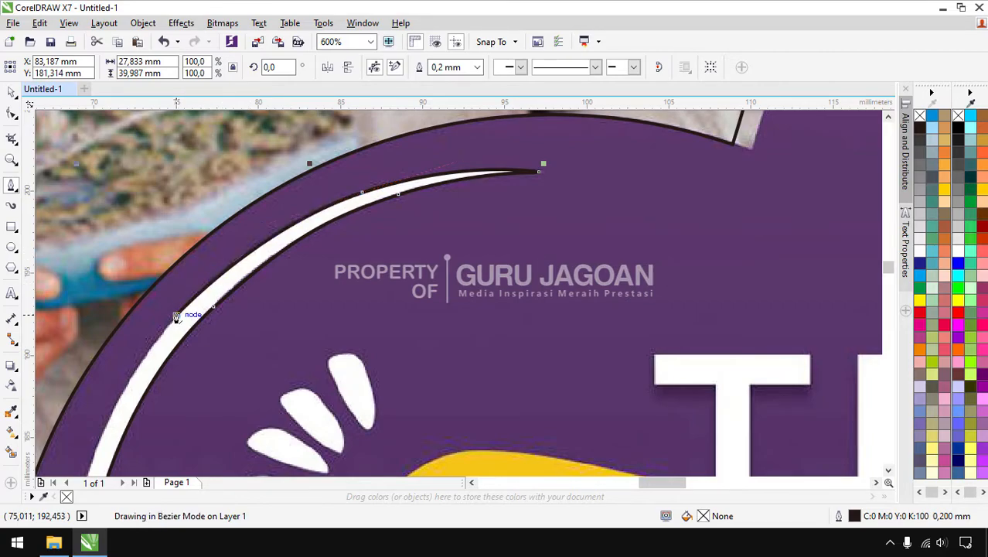
pyautogui.scroll(-1, 430, 200)
pyautogui.scroll(-1, 380, 232)
pyautogui.scroll(1, 311, 325)
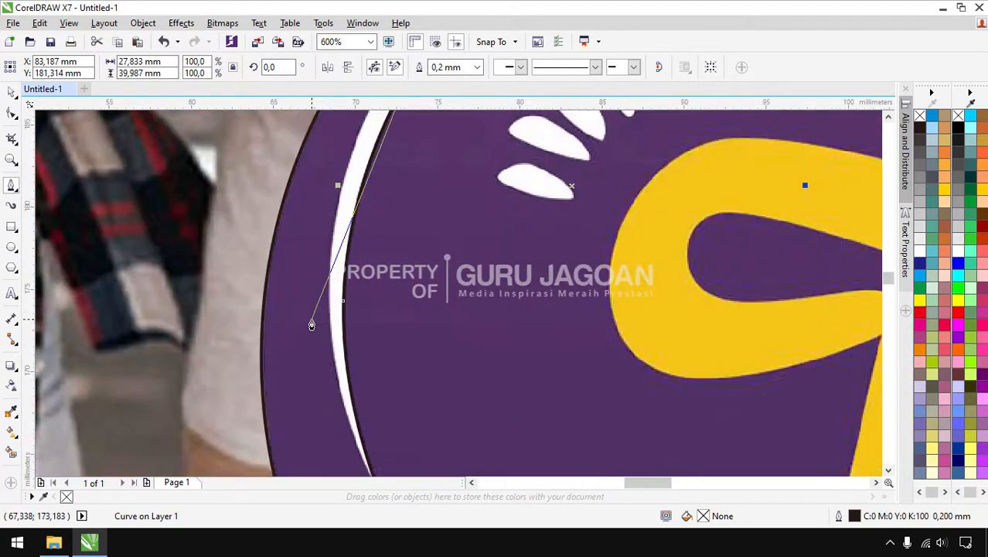
pyautogui.scroll(1, 328, 255)
pyautogui.moveTo(343, 248); pyautogui.dragTo(322, 316)
pyautogui.scroll(-2, 332, 239)
pyautogui.scroll(1, 331, 286)
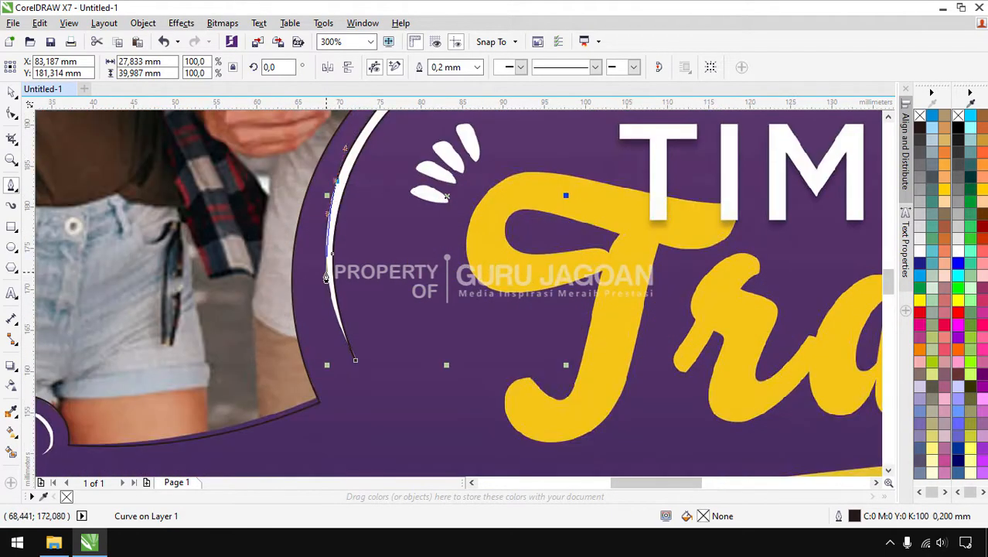
pyautogui.click(353, 360)
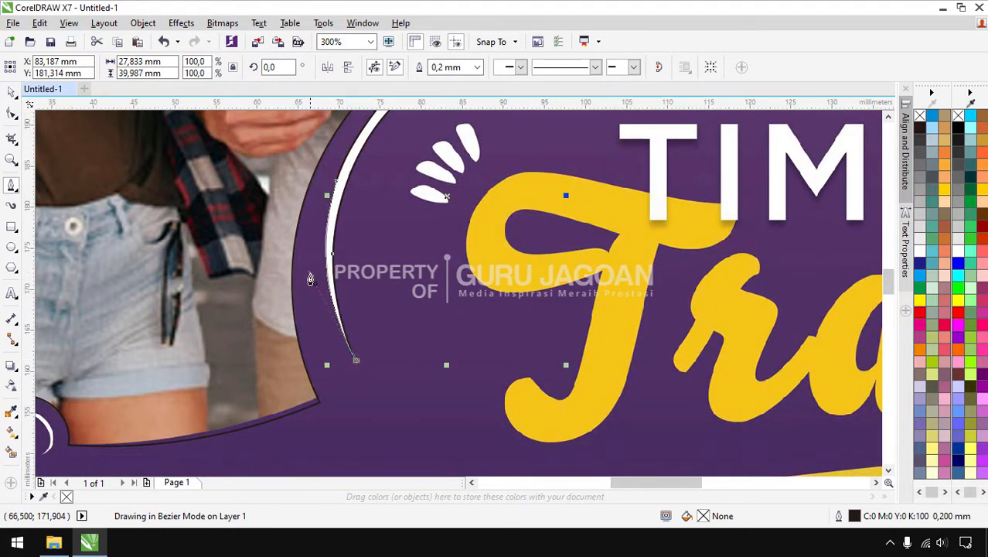
pyautogui.press('Escape')
pyautogui.scroll(-1, 435, 329)
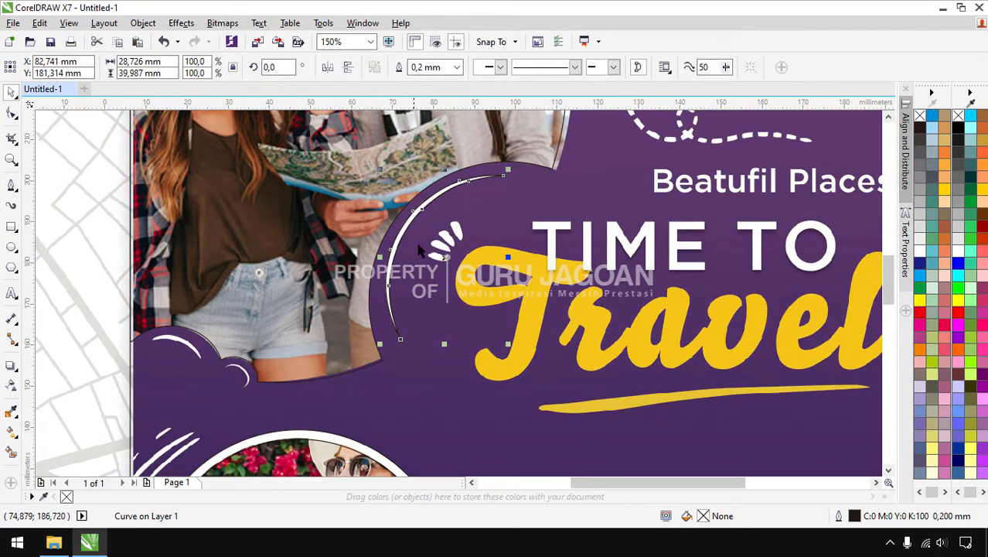
# Zoom in and trace the first white crescent below the photo as a closed Pen-tool curve
pyautogui.scroll(-2, 443, 258)
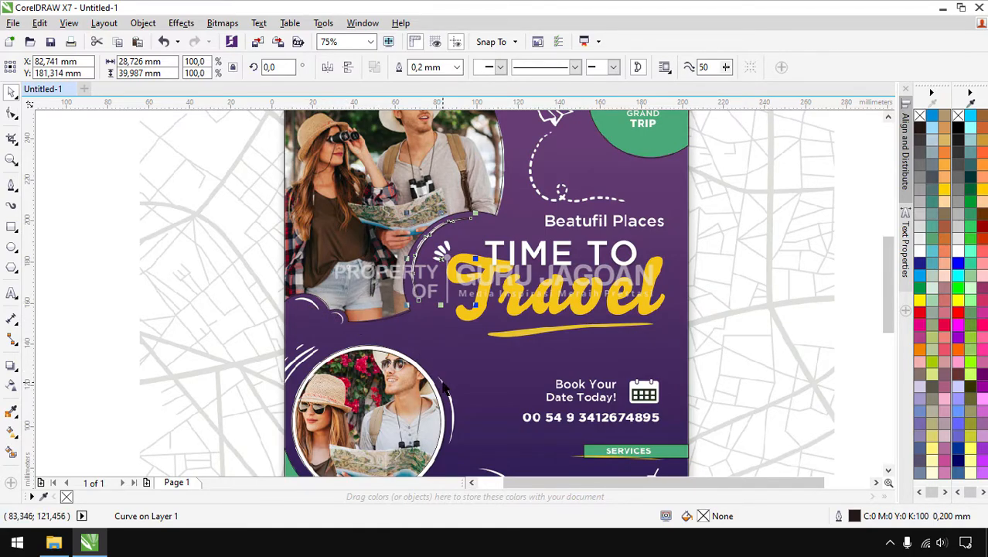
pyautogui.scroll(-1, 444, 386)
pyautogui.scroll(2, 369, 379)
pyautogui.scroll(-2, 362, 357)
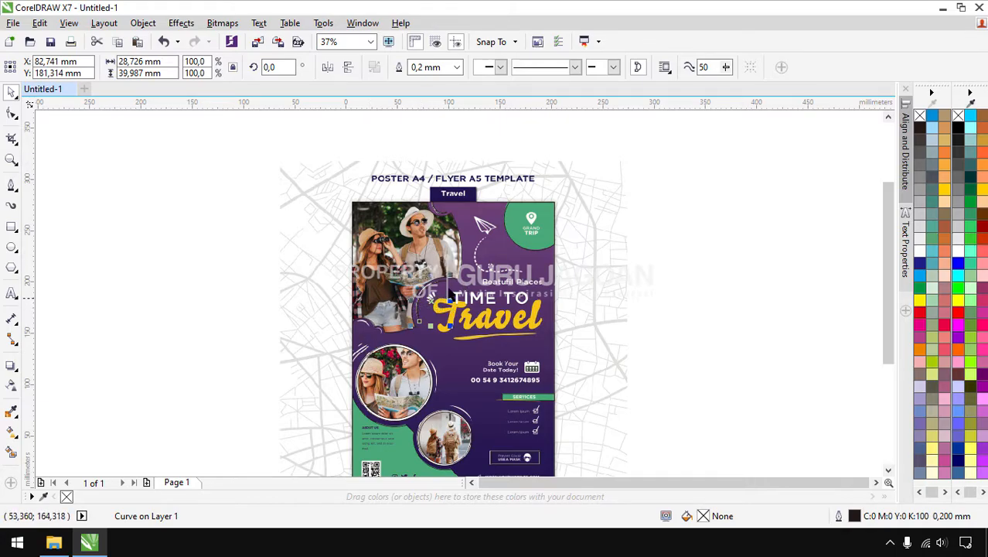
pyautogui.scroll(3, 395, 346)
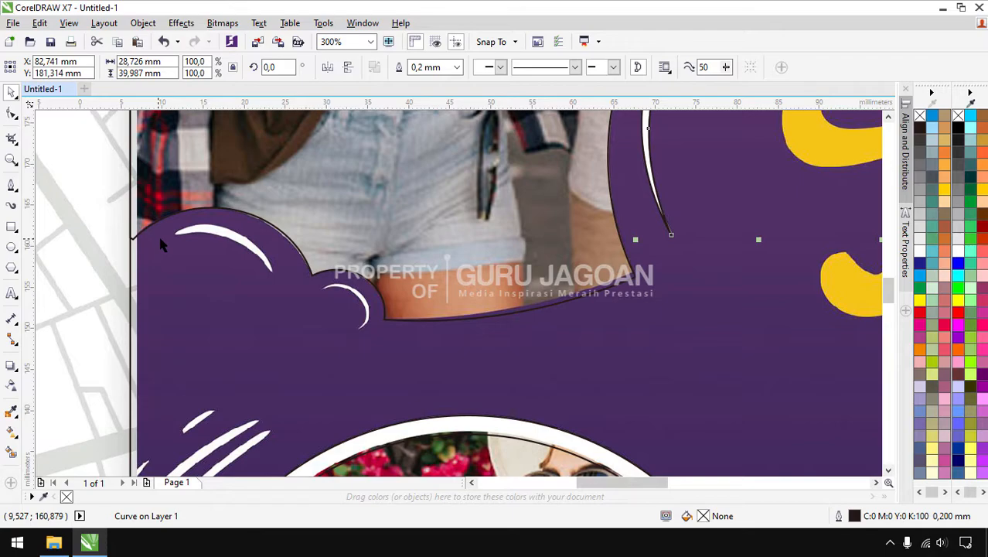
pyautogui.click(11, 187)
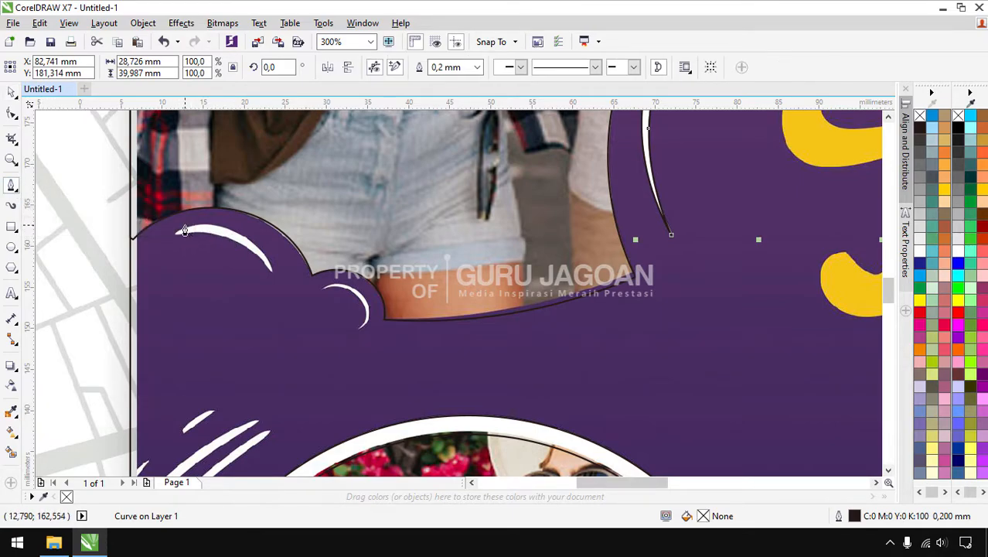
pyautogui.scroll(2, 183, 236)
pyautogui.click(145, 259)
pyautogui.moveTo(272, 220); pyautogui.dragTo(331, 226)
pyautogui.moveTo(461, 300); pyautogui.dragTo(496, 334)
pyautogui.moveTo(532, 411)
pyautogui.mouseDown()
pyautogui.moveTo(532, 399)
pyautogui.moveTo(532, 412)
pyautogui.mouseUp()
pyautogui.click(533, 414)
pyautogui.moveTo(455, 333); pyautogui.dragTo(393, 299)
pyautogui.moveTo(285, 259); pyautogui.dragTo(201, 244)
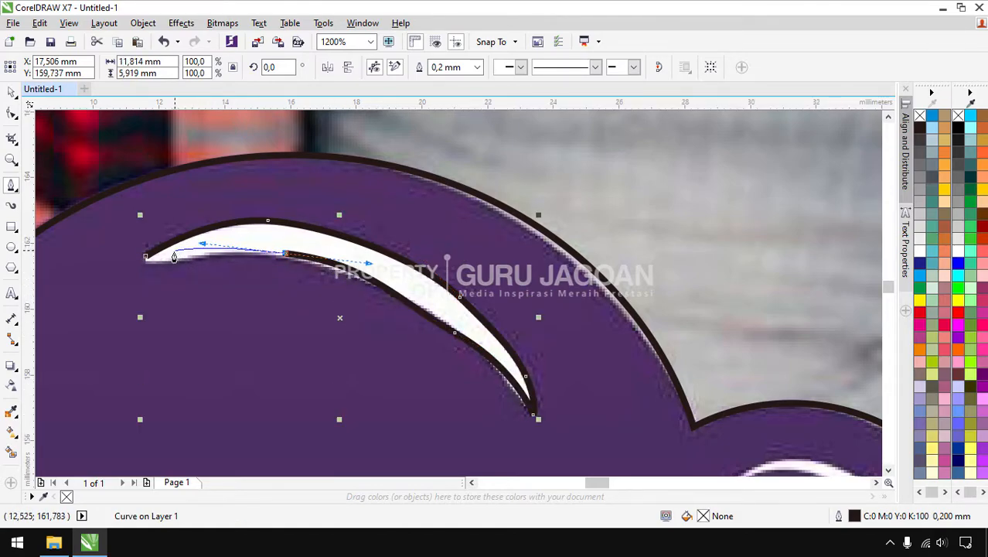
pyautogui.click(143, 264)
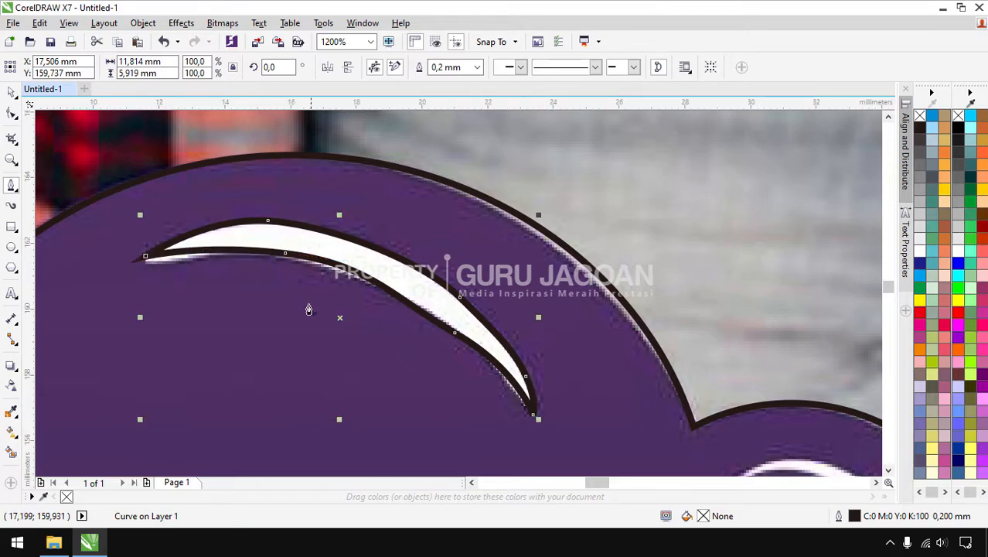
pyautogui.scroll(-3, 268, 296)
pyautogui.scroll(2, 421, 358)
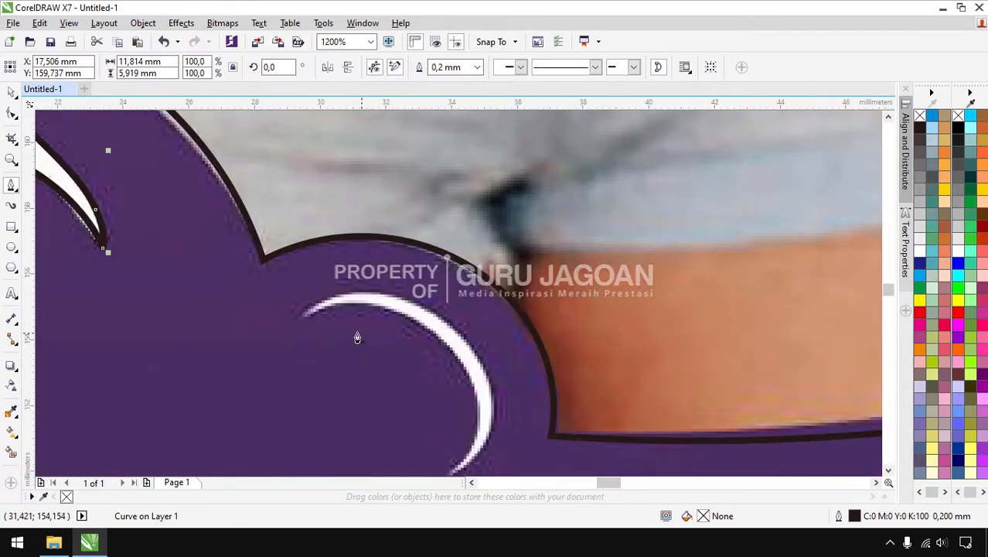
# Trace the second white crescent as a closed curve ending on its start node
pyautogui.click(305, 323)
pyautogui.moveTo(393, 309); pyautogui.dragTo(430, 328)
pyautogui.moveTo(465, 369); pyautogui.dragTo(468, 380)
pyautogui.scroll(-2, 468, 320)
pyautogui.scroll(2, 474, 354)
pyautogui.moveTo(451, 336); pyautogui.dragTo(433, 364)
pyautogui.click(429, 364)
pyautogui.moveTo(470, 324); pyautogui.dragTo(474, 298)
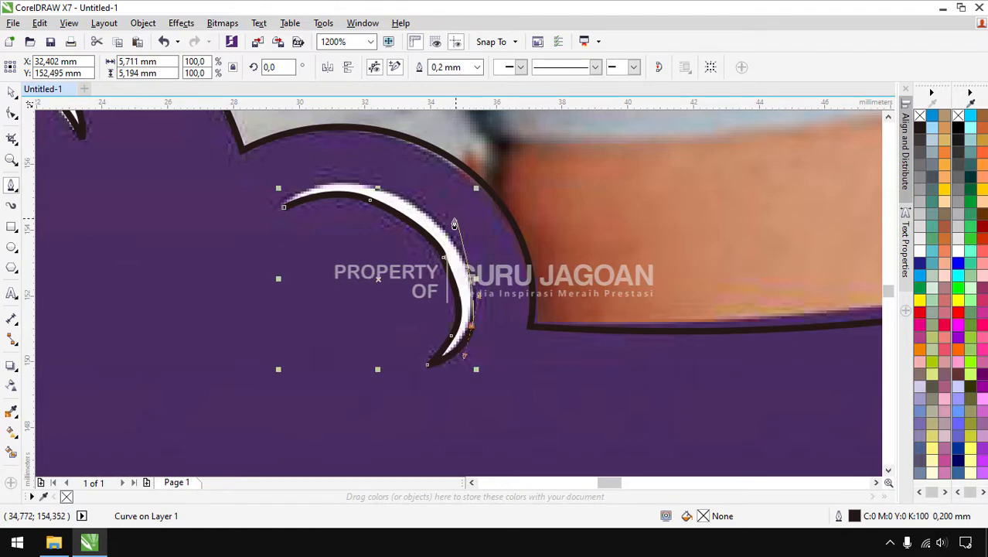
pyautogui.moveTo(439, 223); pyautogui.dragTo(405, 183)
pyautogui.moveTo(285, 207); pyautogui.dragTo(339, 164)
pyautogui.scroll(-5, 309, 255)
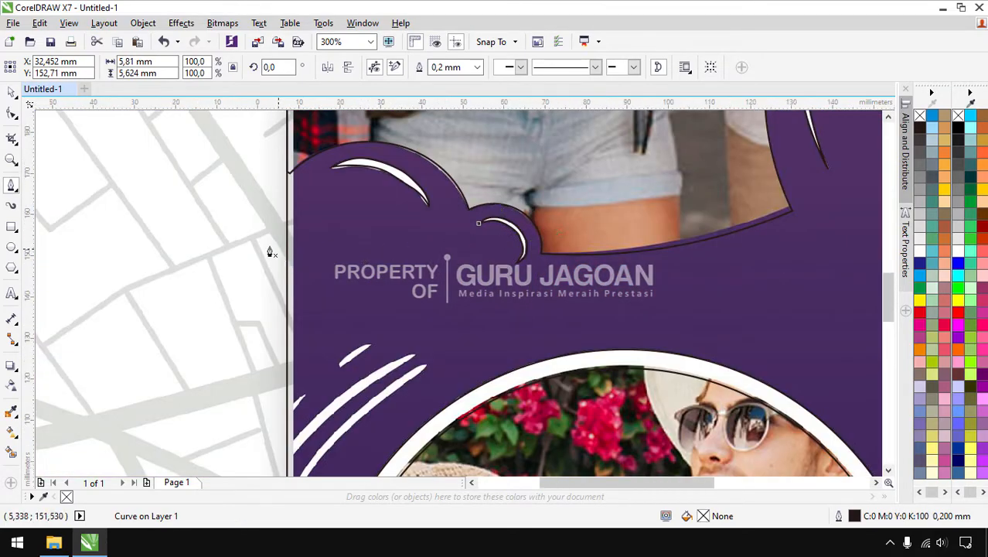
pyautogui.scroll(-3, 332, 313)
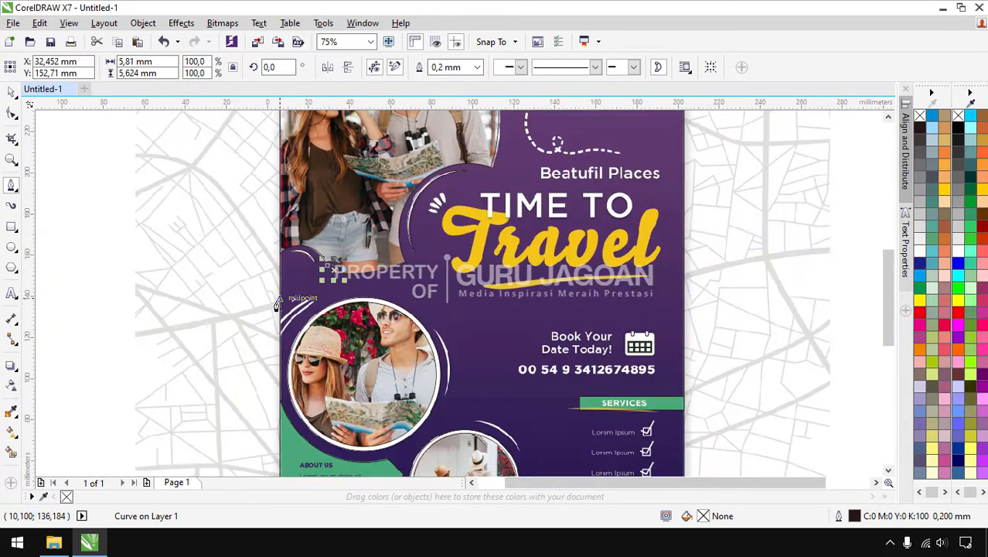
# Trace the white arc as a curve running down its outer side and back up its inner side
pyautogui.scroll(4, 454, 377)
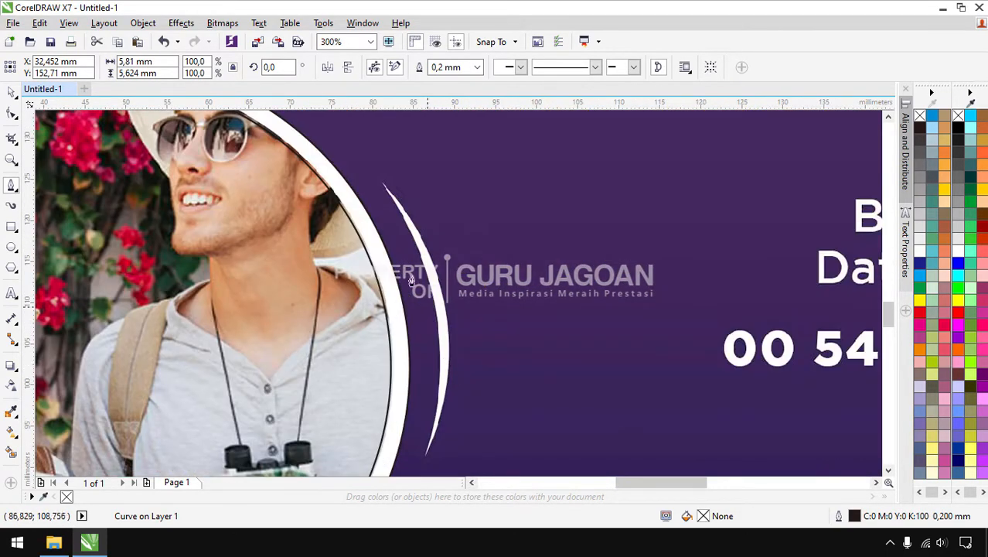
pyautogui.click(382, 184)
pyautogui.scroll(1, 417, 236)
pyautogui.moveTo(426, 238); pyautogui.dragTo(442, 269)
pyautogui.moveTo(463, 339); pyautogui.dragTo(473, 376)
pyautogui.scroll(-2, 454, 226)
pyautogui.scroll(1, 460, 285)
pyautogui.moveTo(461, 306); pyautogui.dragTo(455, 354)
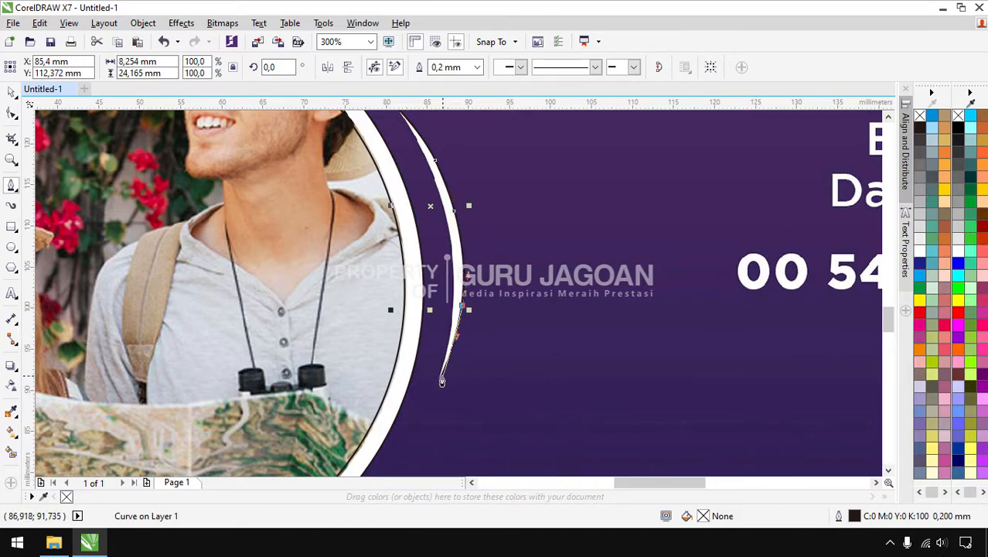
pyautogui.click(440, 380)
pyautogui.moveTo(455, 292); pyautogui.dragTo(454, 240)
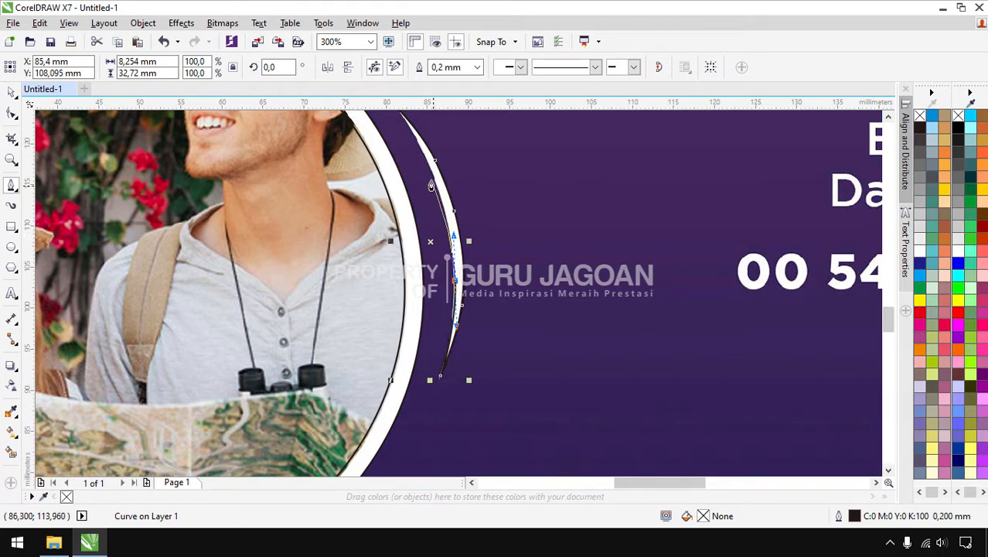
pyautogui.moveTo(430, 172); pyautogui.dragTo(417, 145)
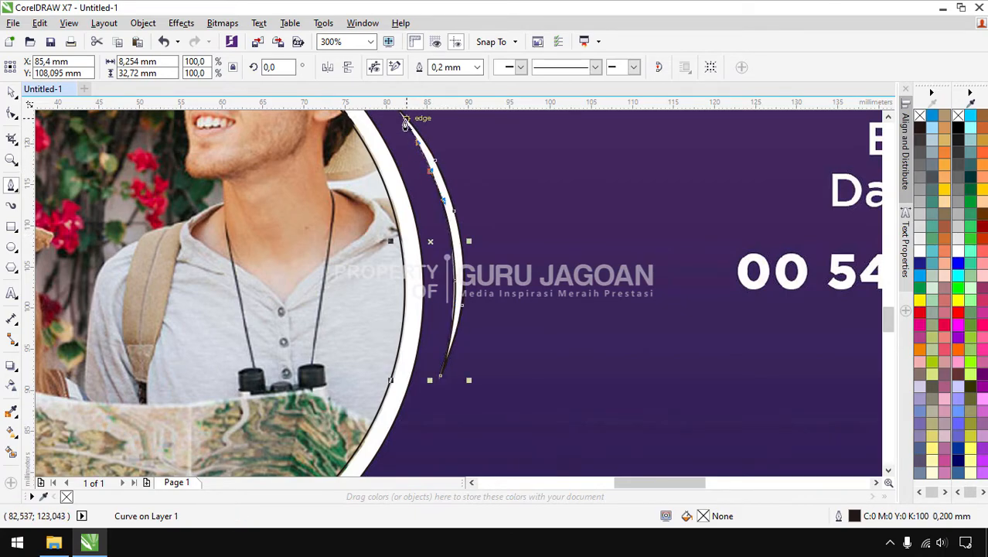
pyautogui.moveTo(402, 219); pyautogui.dragTo(411, 275)
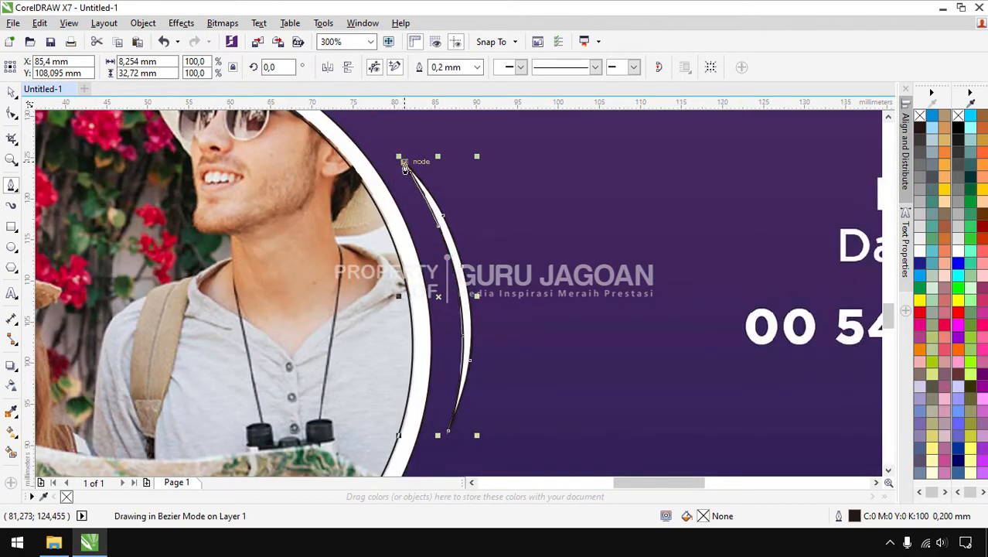
pyautogui.scroll(-3, 389, 169)
pyautogui.scroll(3, 397, 262)
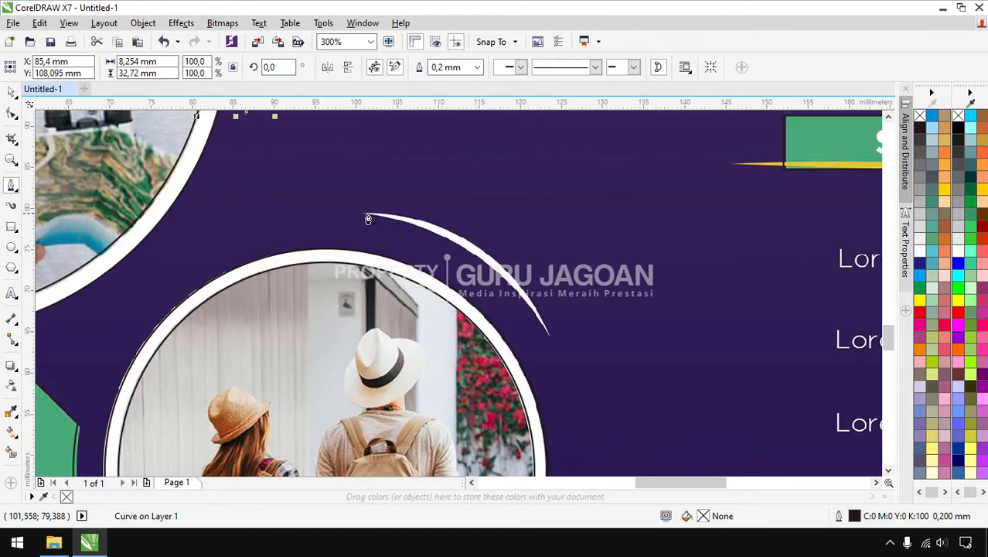
# Draw an open curve from the arc along the dashed trail to its right end, then deselect it
pyautogui.click(366, 214)
pyautogui.moveTo(470, 247); pyautogui.dragTo(517, 269)
pyautogui.click(546, 325)
pyautogui.click(549, 341)
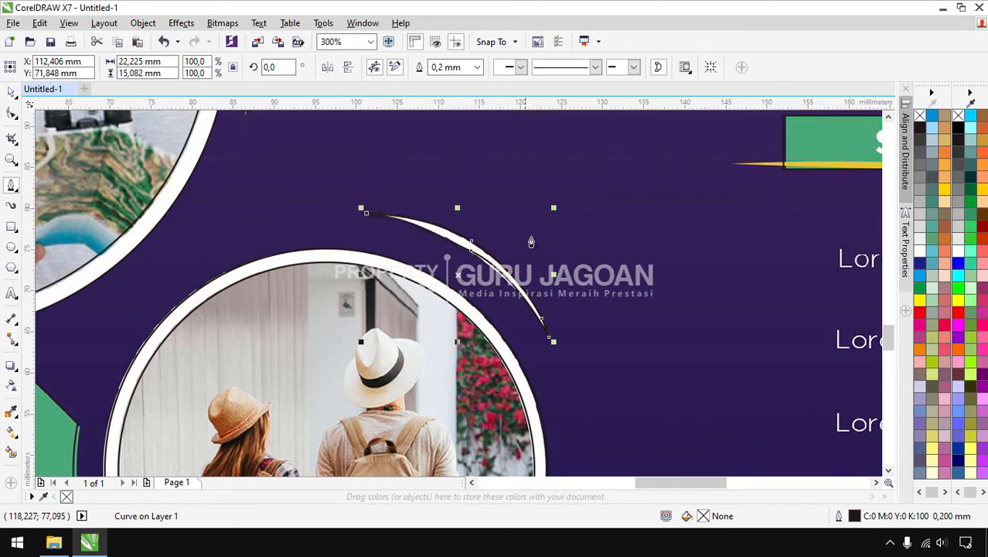
pyautogui.scroll(-5, 503, 236)
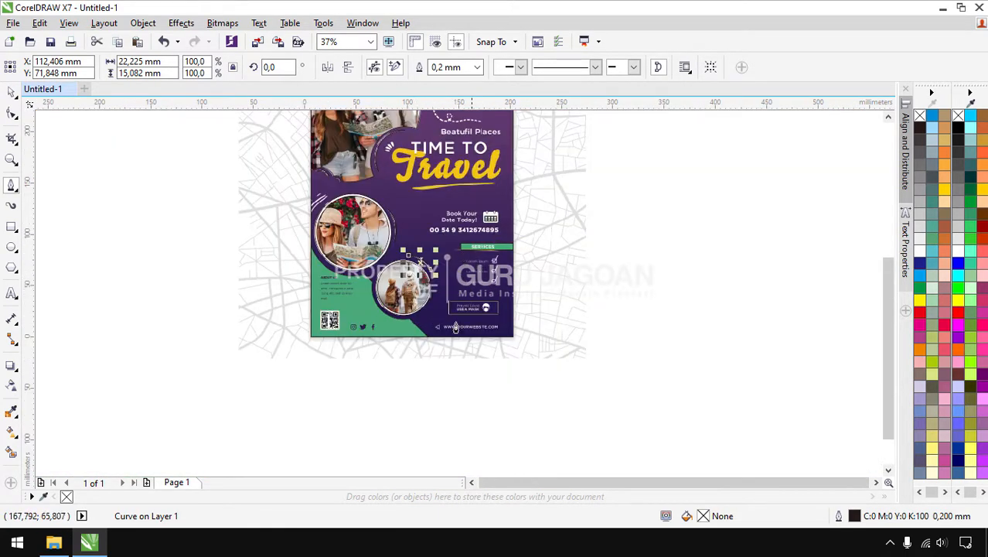
pyautogui.scroll(-2, 469, 304)
pyautogui.scroll(5, 495, 190)
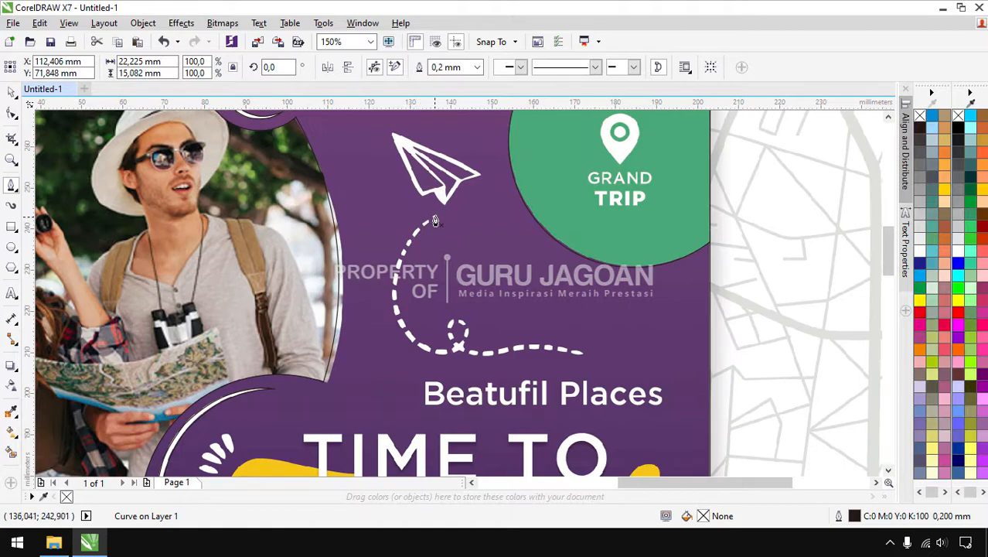
pyautogui.click(434, 223)
pyautogui.moveTo(395, 278)
pyautogui.mouseDown()
pyautogui.moveTo(397, 337)
pyautogui.moveTo(430, 351)
pyautogui.moveTo(441, 352)
pyautogui.moveTo(480, 312)
pyautogui.moveTo(429, 323)
pyautogui.moveTo(431, 338)
pyautogui.moveTo(454, 354)
pyautogui.moveTo(557, 367)
pyautogui.moveTo(575, 353)
pyautogui.moveTo(652, 351)
pyautogui.mouseUp()
pyautogui.scroll(1, 460, 353)
pyautogui.click(704, 366)
pyautogui.press('space')
pyautogui.scroll(-2, 620, 334)
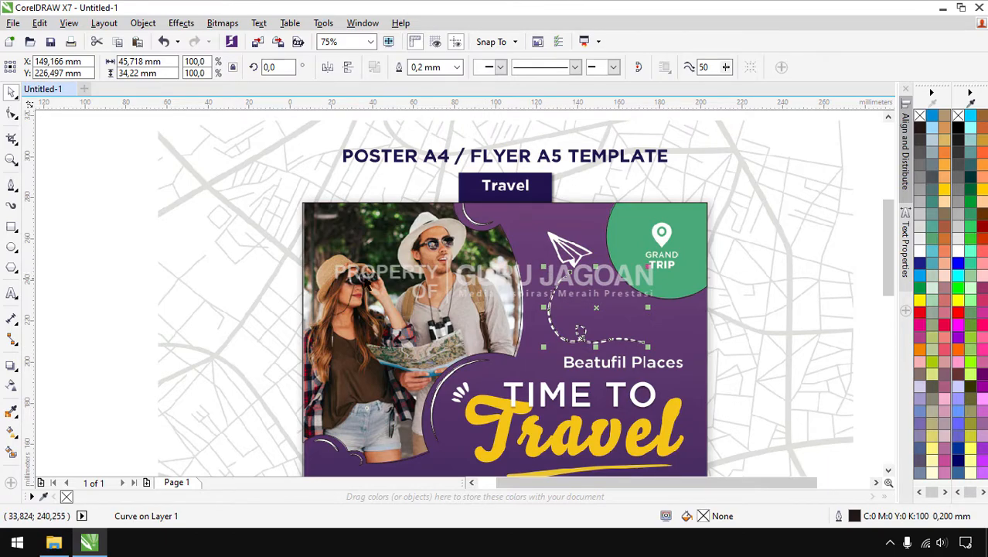
pyautogui.scroll(-1, 384, 252)
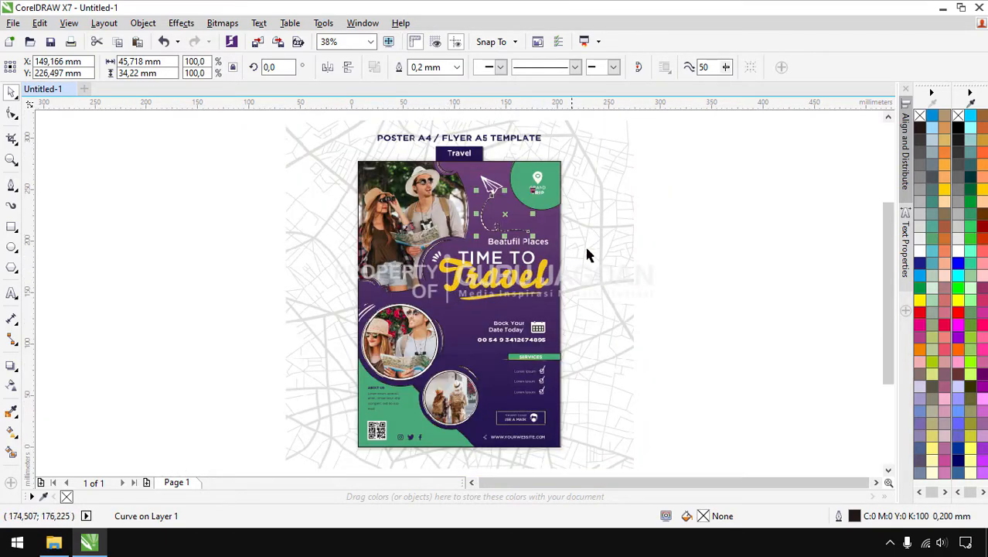
pyautogui.click(706, 236)
pyautogui.scroll(3, 438, 262)
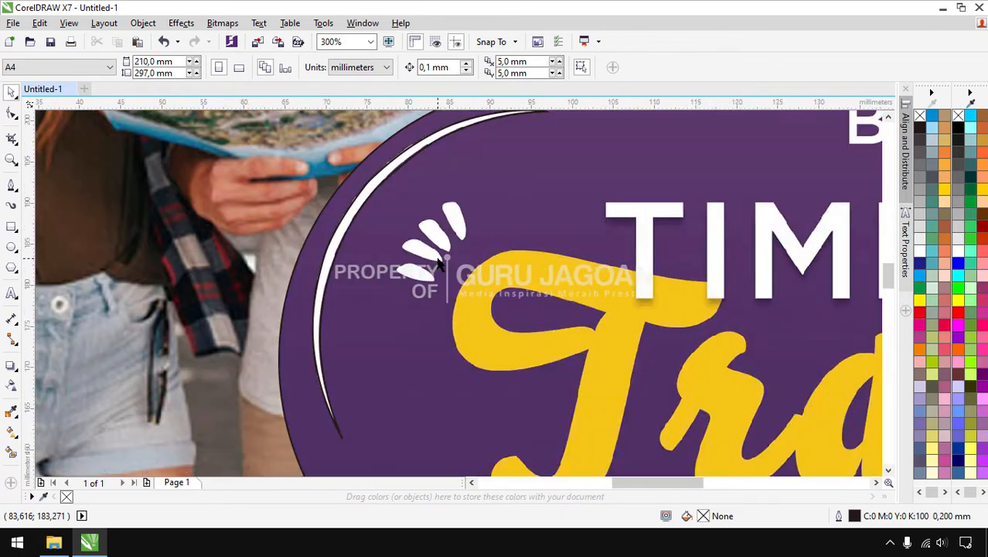
# Switch to the Freehand tool and outline the lower-left and next two white petals
pyautogui.click(18, 192)
pyautogui.click(68, 191)
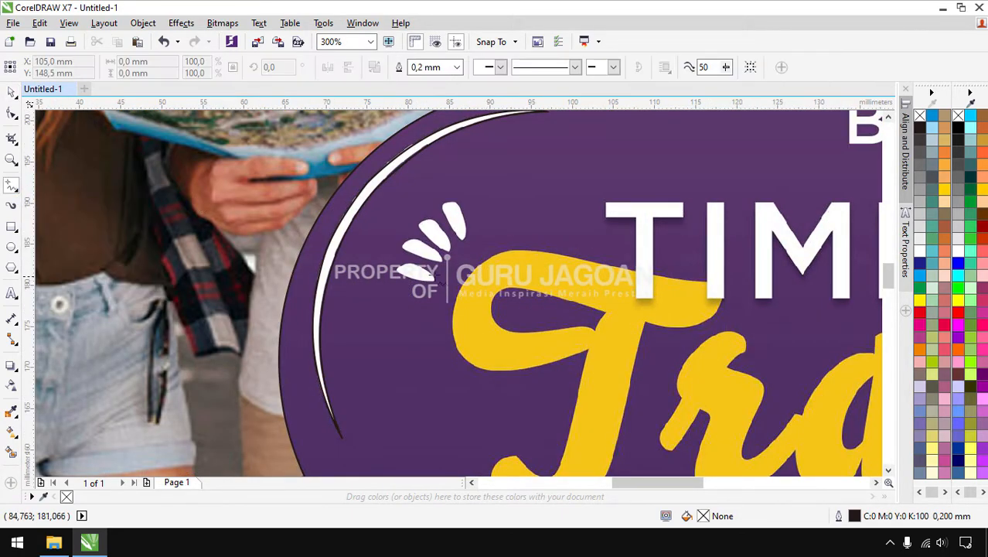
pyautogui.scroll(2, 412, 269)
pyautogui.moveTo(503, 317)
pyautogui.mouseDown()
pyautogui.moveTo(401, 312)
pyautogui.moveTo(377, 299)
pyautogui.moveTo(361, 266)
pyautogui.moveTo(422, 250)
pyautogui.moveTo(506, 317)
pyautogui.mouseUp()
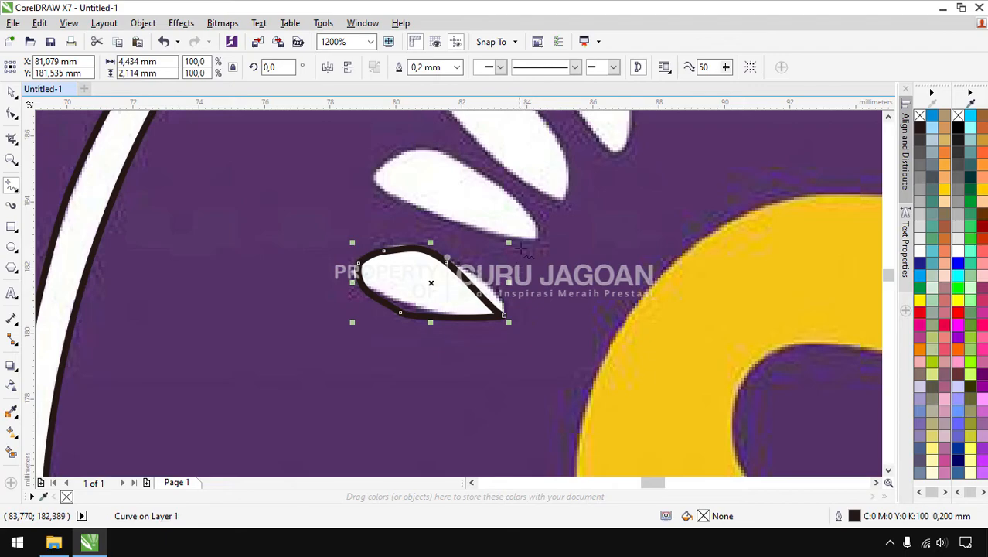
pyautogui.moveTo(537, 248)
pyautogui.mouseDown()
pyautogui.moveTo(380, 183)
pyautogui.moveTo(392, 166)
pyautogui.moveTo(444, 158)
pyautogui.moveTo(494, 185)
pyautogui.moveTo(535, 237)
pyautogui.mouseUp()
pyautogui.scroll(-2, 535, 237)
pyautogui.scroll(2, 592, 262)
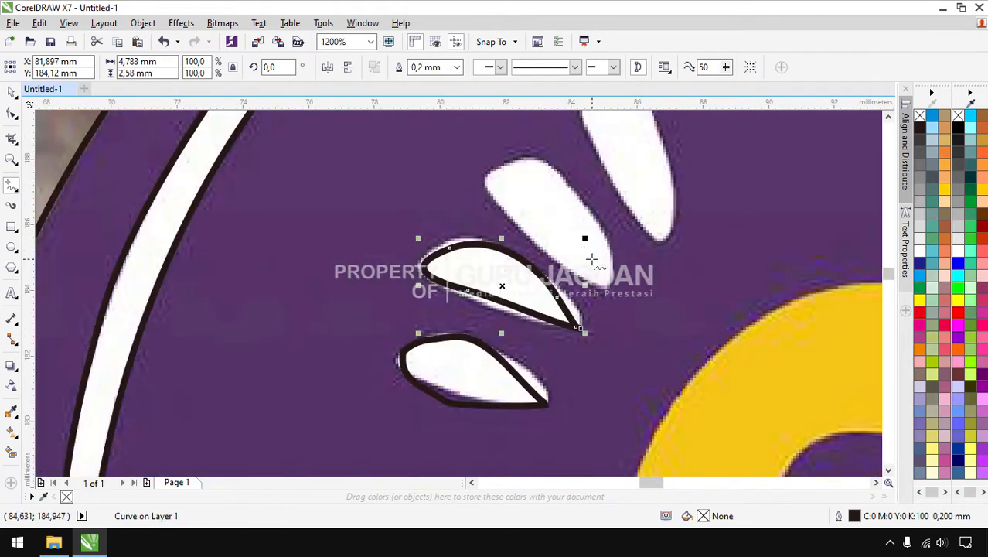
pyautogui.moveTo(608, 286)
pyautogui.mouseDown()
pyautogui.moveTo(531, 246)
pyautogui.moveTo(499, 167)
pyautogui.moveTo(586, 205)
pyautogui.moveTo(611, 289)
pyautogui.mouseUp()
# Outline the top petal with a closed freehand stroke along its edges
pyautogui.scroll(-1, 680, 282)
pyautogui.scroll(1, 666, 218)
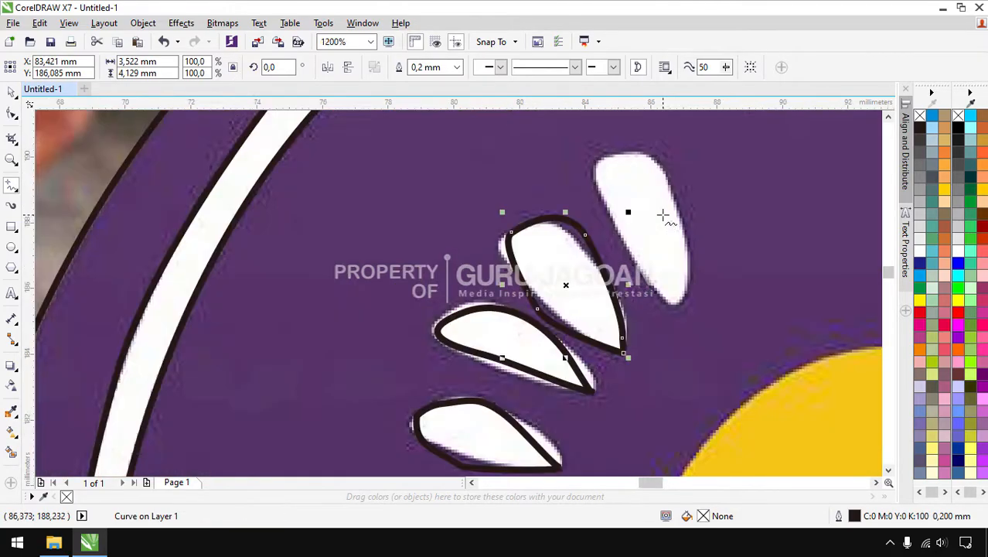
pyautogui.moveTo(678, 308); pyautogui.dragTo(619, 244)
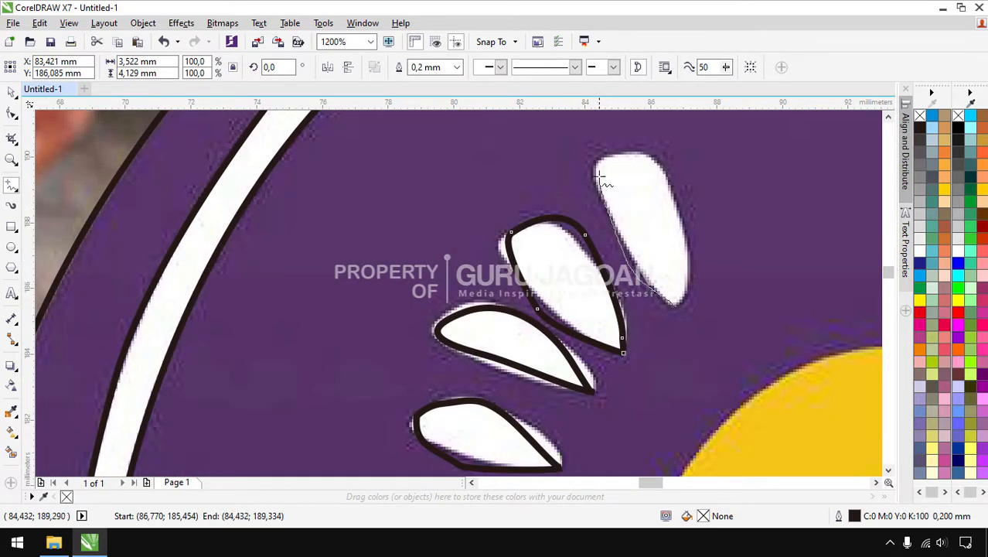
pyautogui.moveTo(651, 163); pyautogui.dragTo(678, 228)
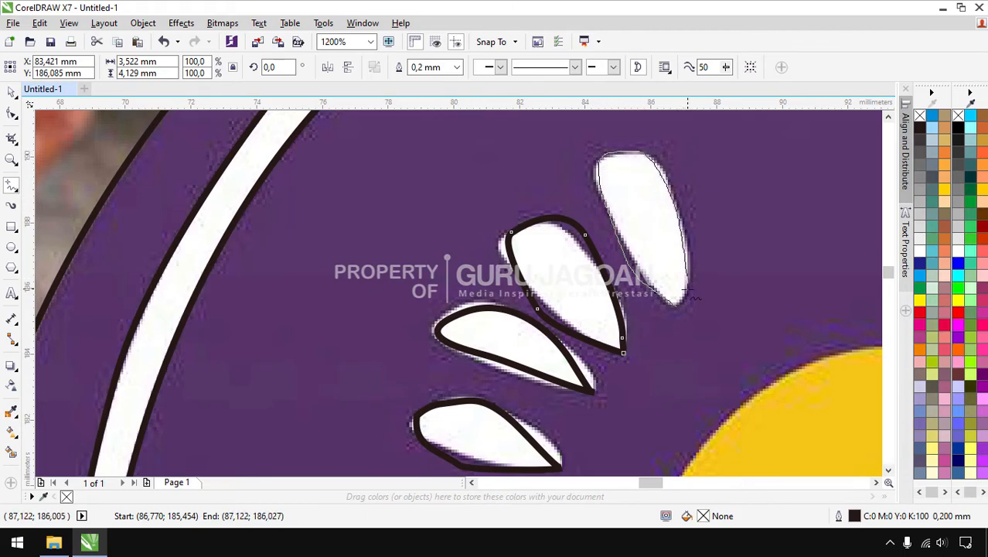
pyautogui.moveTo(679, 309); pyautogui.dragTo(678, 309)
pyautogui.scroll(-4, 678, 308)
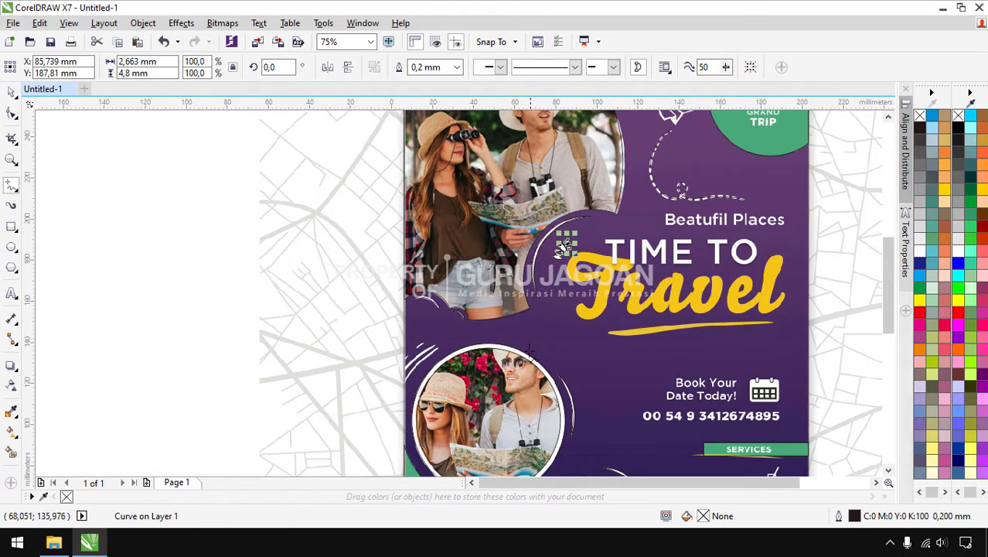
pyautogui.scroll(3, 391, 381)
pyautogui.scroll(-1, 452, 340)
pyautogui.scroll(1, 616, 223)
# Freehand-outline the upper and longer white swooshes, the small leaf, and the left-edge shape
pyautogui.moveTo(612, 215); pyautogui.dragTo(551, 235)
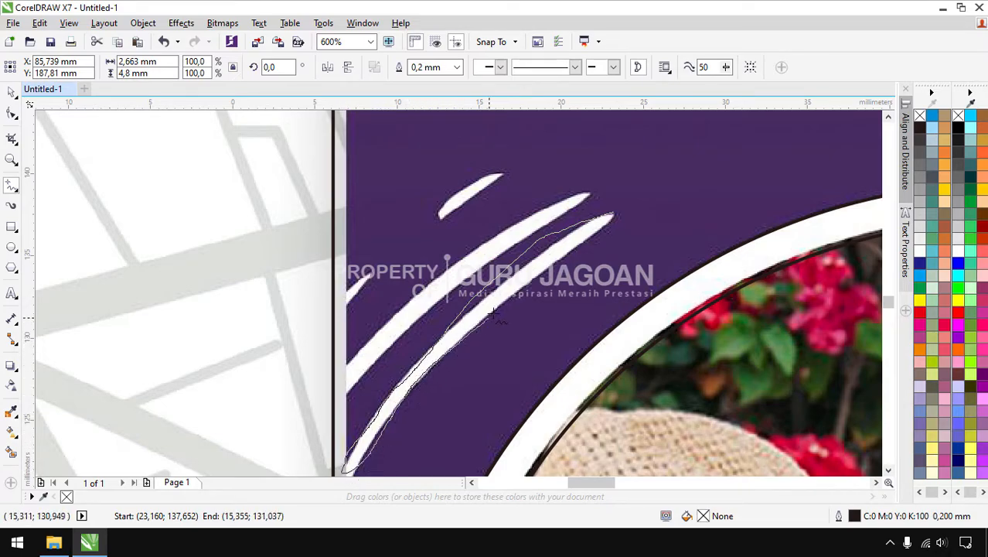
pyautogui.moveTo(612, 217); pyautogui.dragTo(558, 208)
pyautogui.moveTo(411, 326)
pyautogui.mouseDown()
pyautogui.moveTo(341, 394)
pyautogui.moveTo(342, 374)
pyautogui.moveTo(379, 334)
pyautogui.moveTo(483, 242)
pyautogui.moveTo(588, 193)
pyautogui.mouseUp()
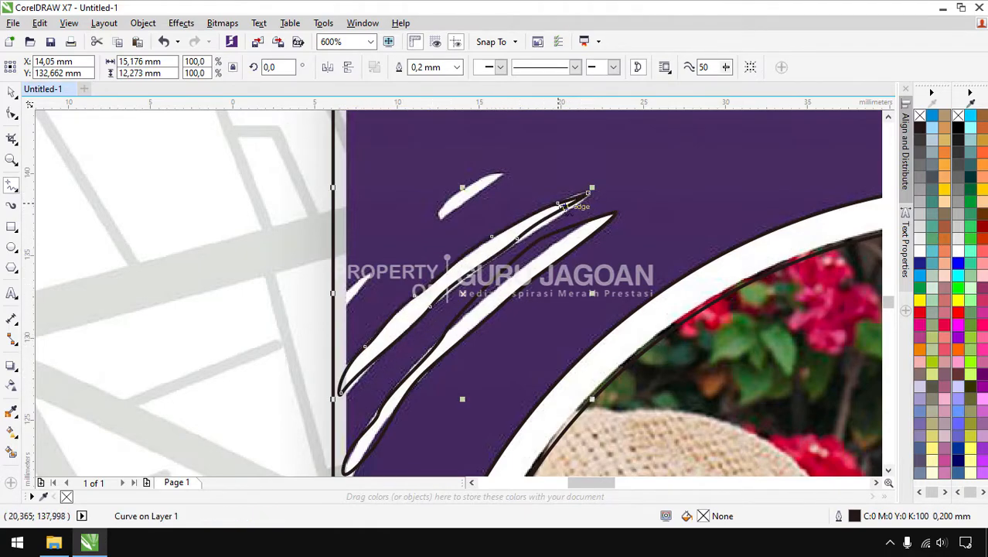
pyautogui.moveTo(508, 179)
pyautogui.mouseDown()
pyautogui.moveTo(442, 221)
pyautogui.moveTo(448, 202)
pyautogui.moveTo(507, 172)
pyautogui.mouseUp()
pyautogui.moveTo(379, 284)
pyautogui.mouseDown()
pyautogui.moveTo(334, 313)
pyautogui.moveTo(371, 271)
pyautogui.moveTo(377, 280)
pyautogui.mouseUp()
pyautogui.scroll(-3, 374, 253)
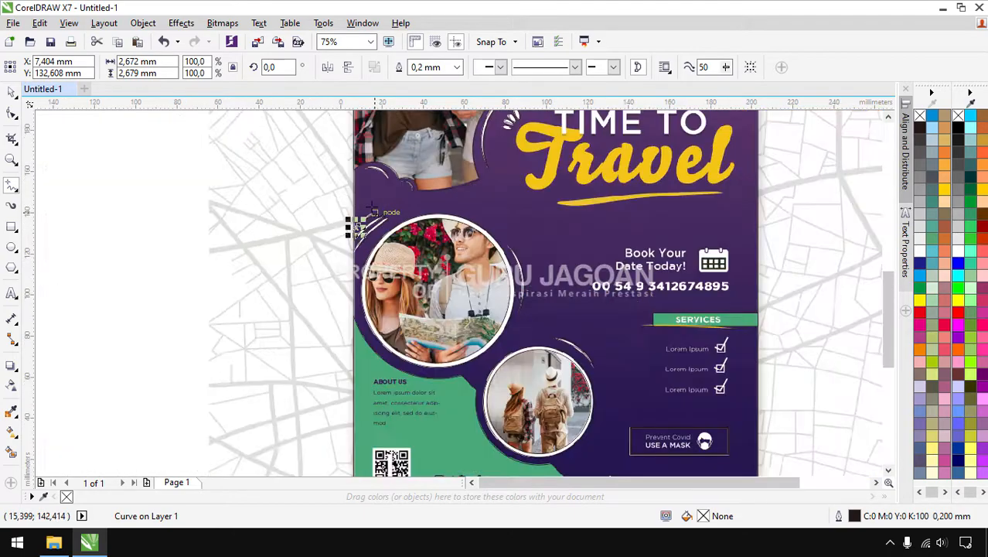
# Box-select all 25 traced outlines and drag them to the blank area left of the flyer
pyautogui.scroll(-1, 602, 370)
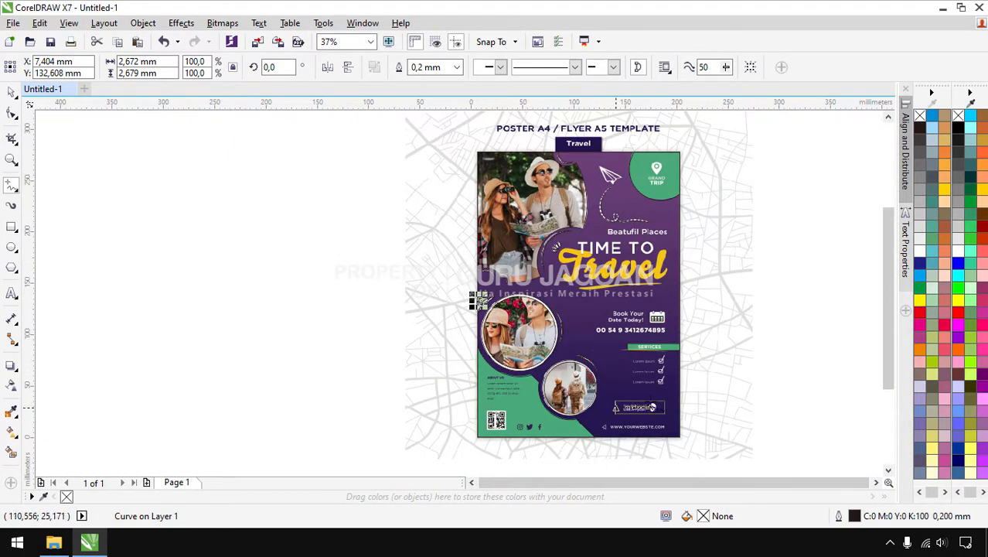
pyautogui.click(13, 93)
pyautogui.moveTo(408, 144)
pyautogui.mouseDown()
pyautogui.moveTo(698, 307)
pyautogui.moveTo(721, 458)
pyautogui.mouseUp()
pyautogui.moveTo(641, 319); pyautogui.dragTo(366, 320)
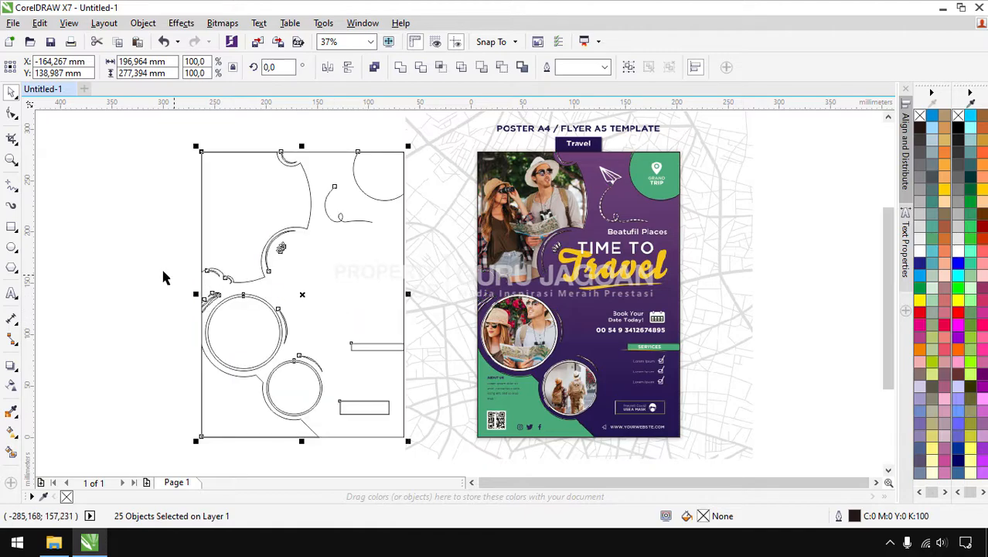
pyautogui.click(127, 243)
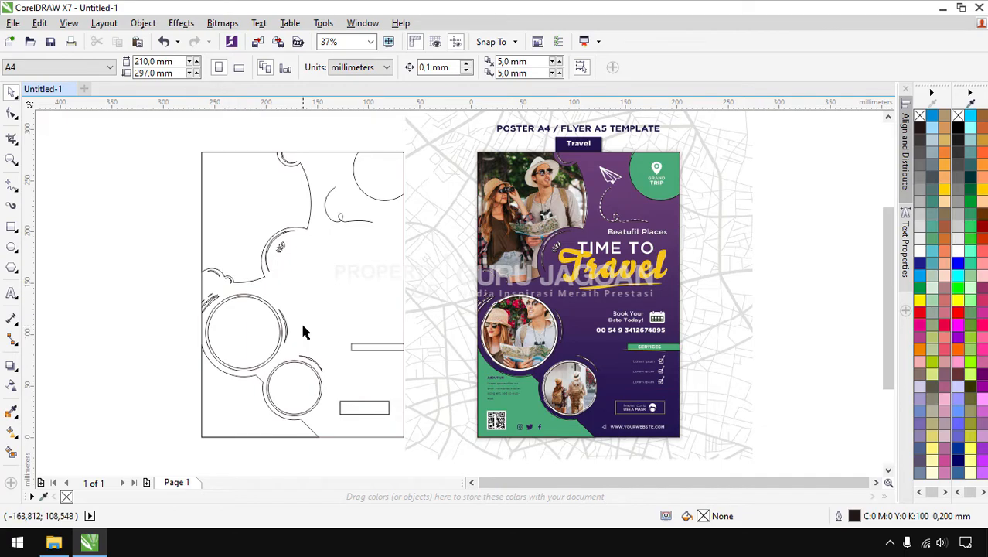
# Sample the poster's green and fill the lower-left shape, top-right circle and thin right bar
pyautogui.click(11, 413)
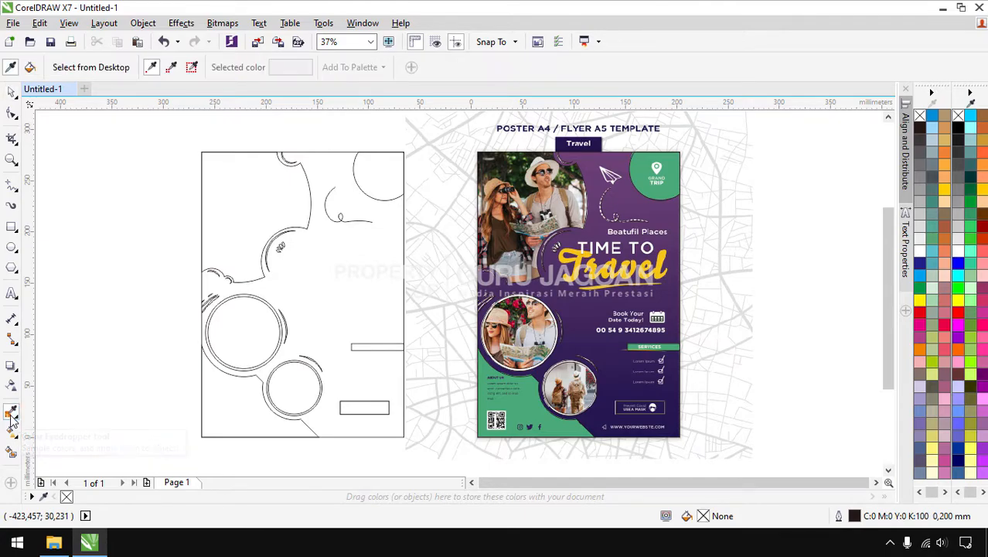
pyautogui.click(528, 399)
pyautogui.click(229, 401)
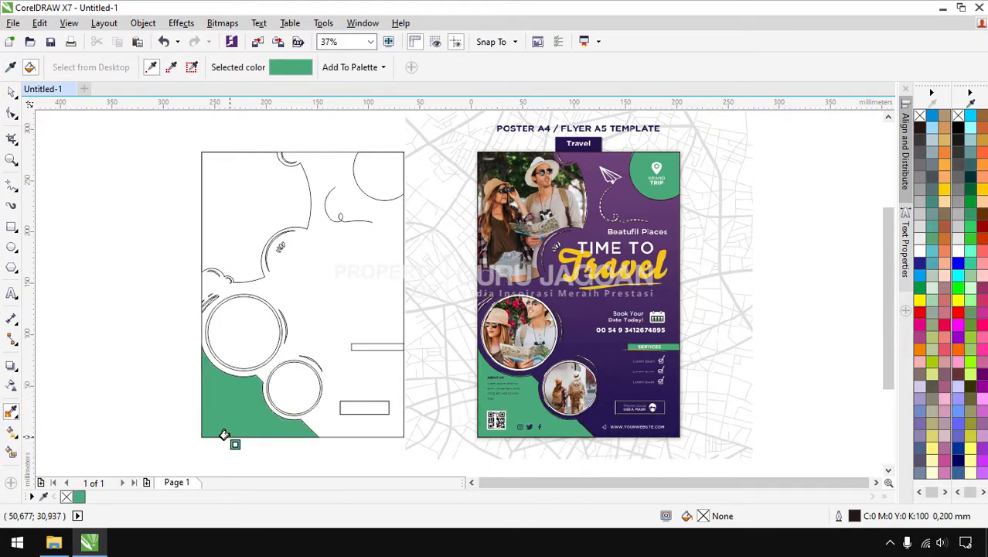
pyautogui.click(366, 171)
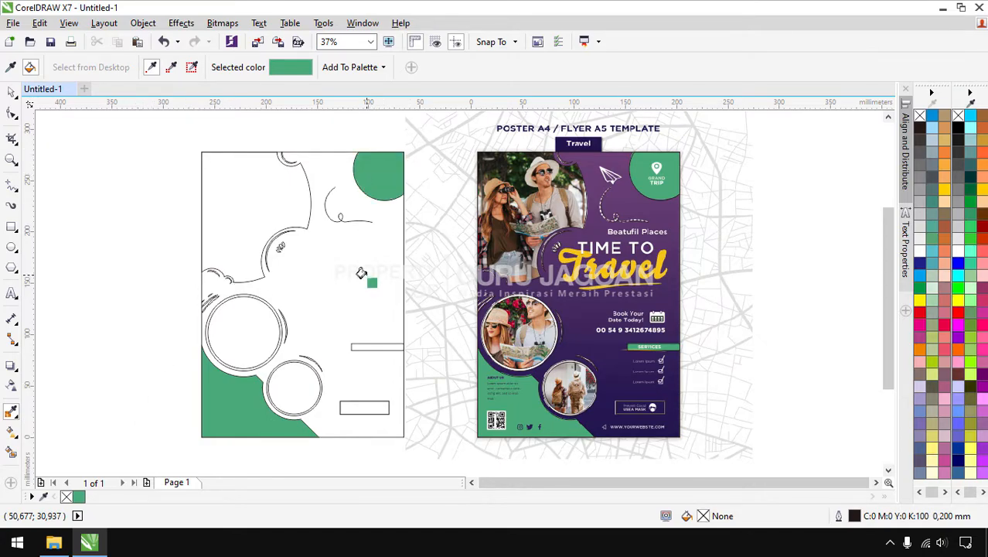
pyautogui.click(370, 348)
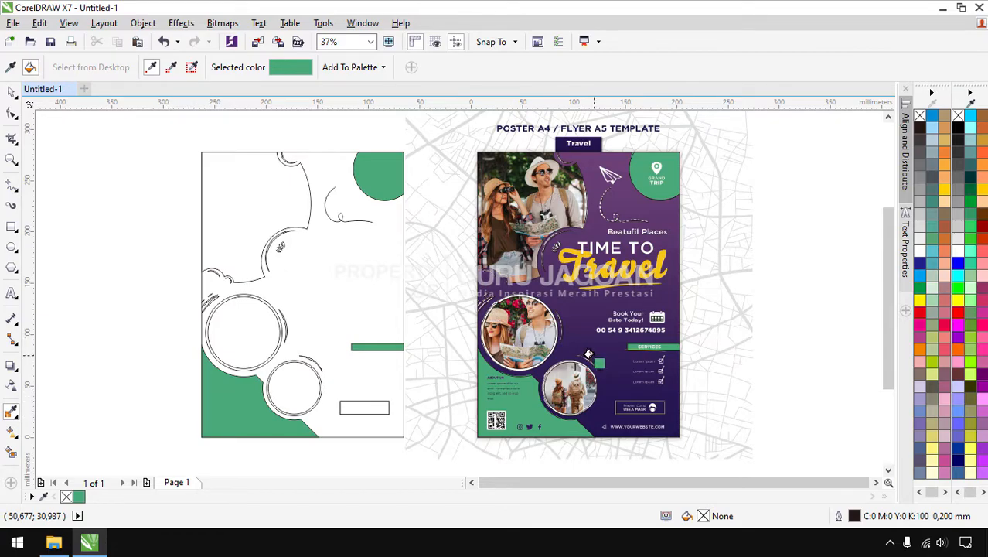
# Check the eyedropper's sampling modes, keeping plain colour sampling
pyautogui.click(12, 414)
pyautogui.click(64, 412)
pyautogui.click(17, 418)
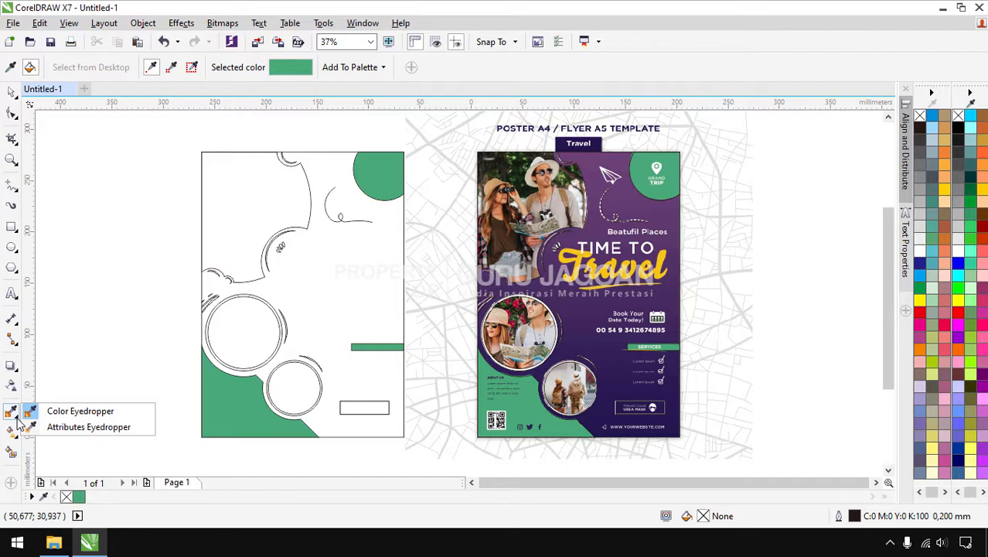
pyautogui.click(112, 372)
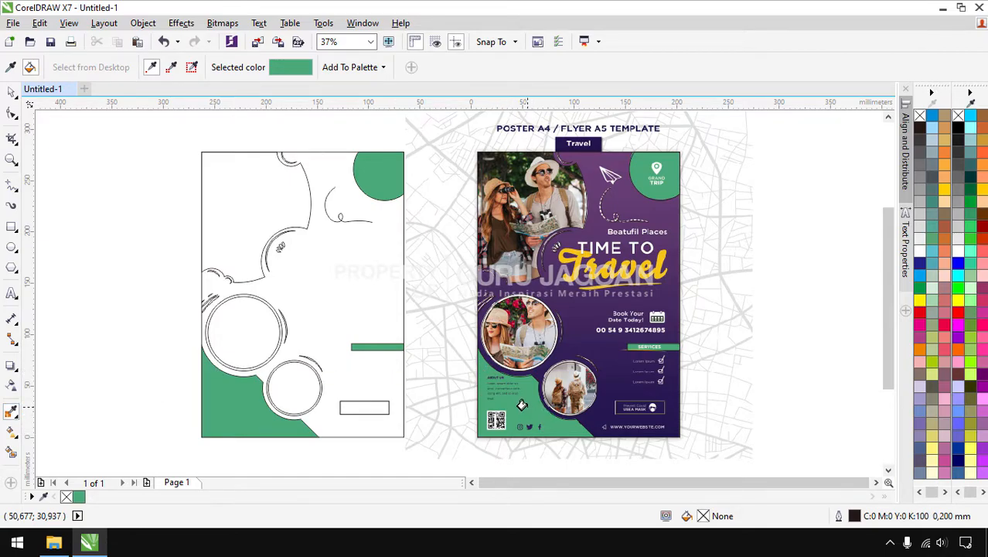
pyautogui.scroll(2, 522, 405)
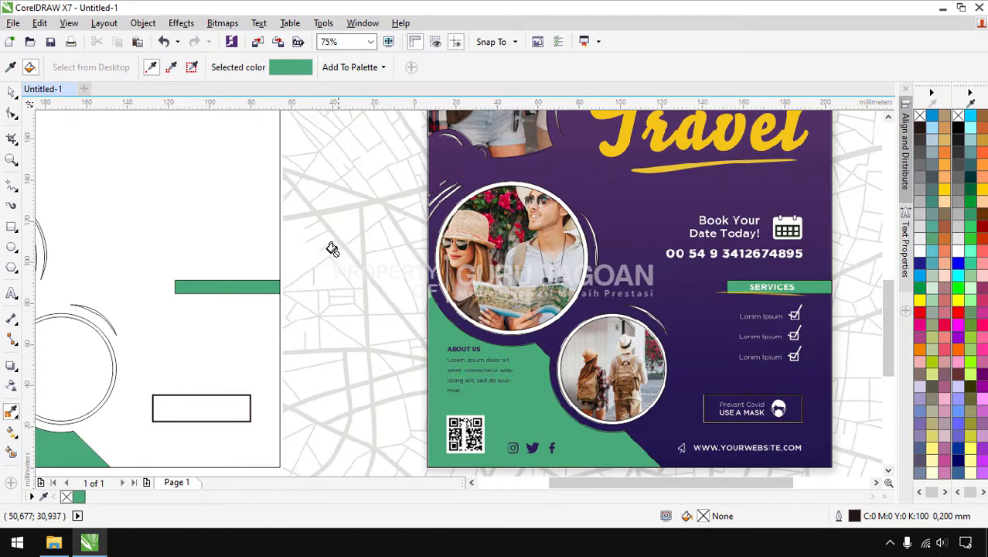
# Sample the flyer's dark navy #20174E and fill the blank left page with it
pyautogui.click(11, 412)
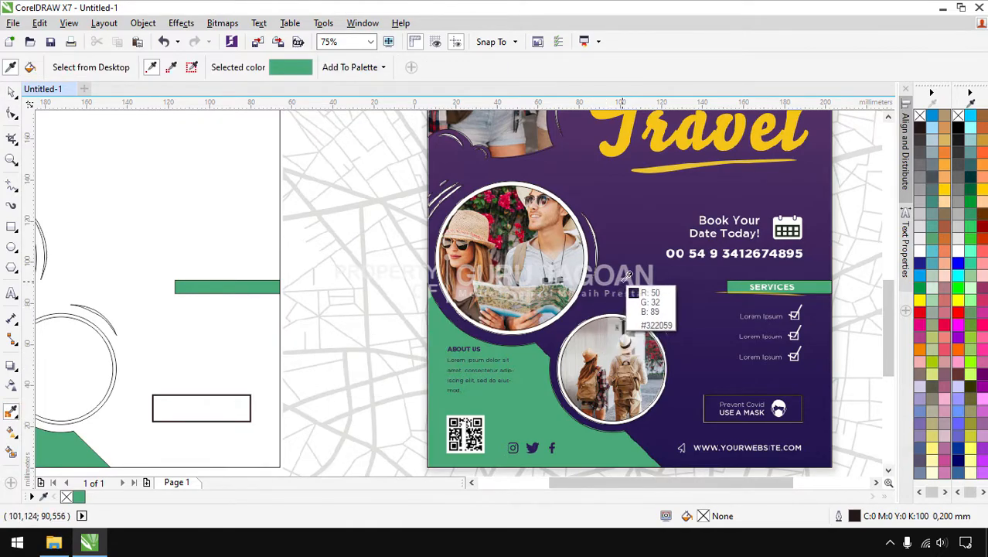
pyautogui.click(665, 443)
pyautogui.scroll(-2, 627, 442)
pyautogui.scroll(2, 386, 450)
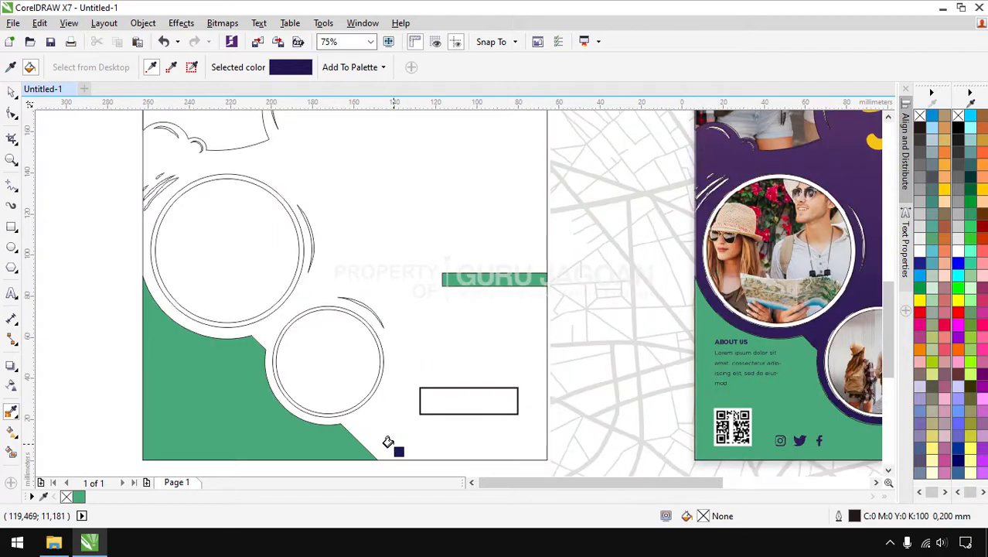
pyautogui.click(11, 95)
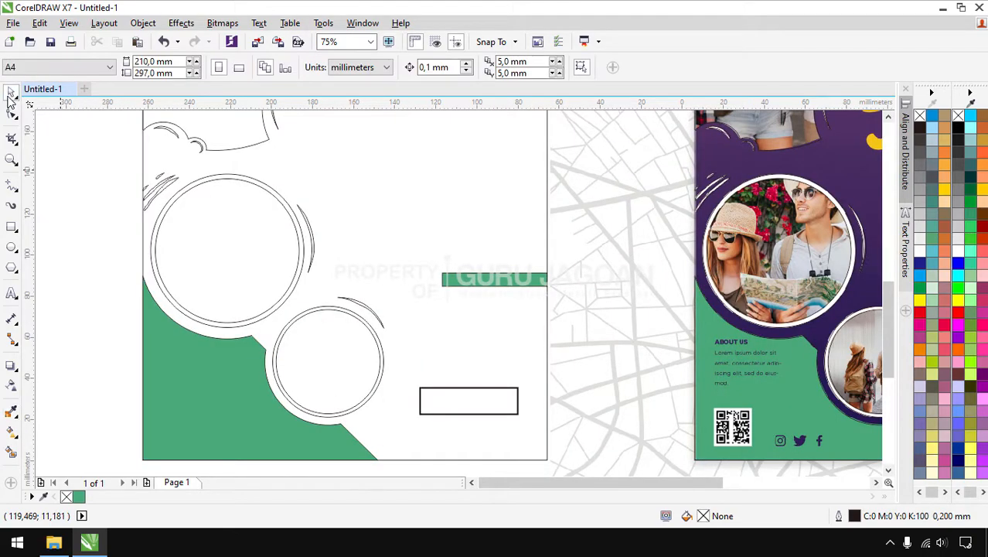
pyautogui.click(11, 411)
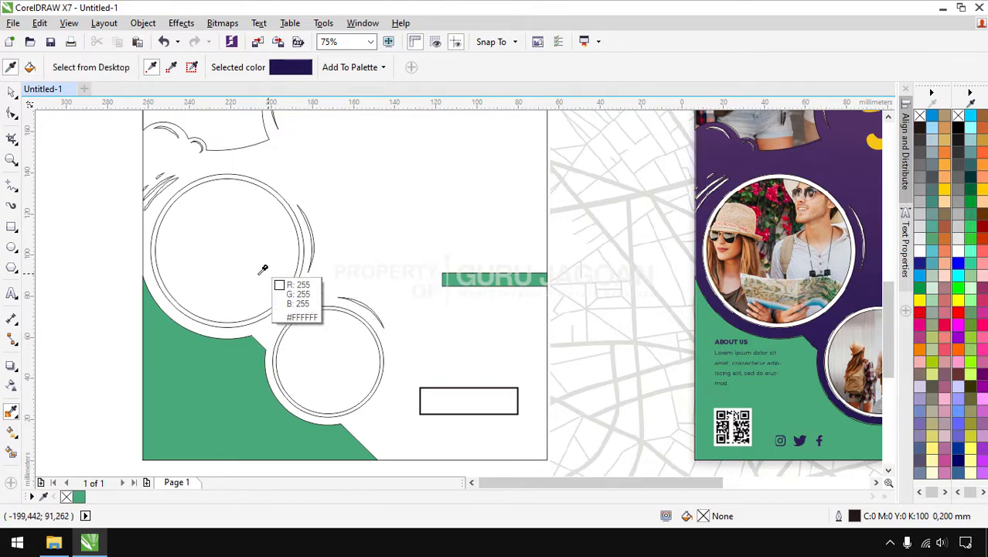
pyautogui.scroll(-2, 263, 266)
pyautogui.scroll(2, 589, 357)
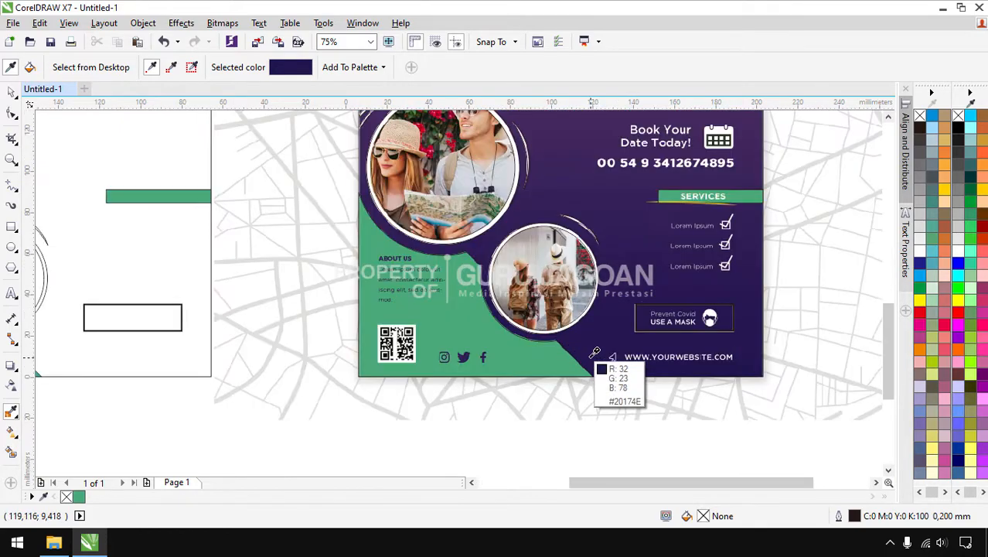
pyautogui.scroll(-2, 586, 355)
pyautogui.click(316, 347)
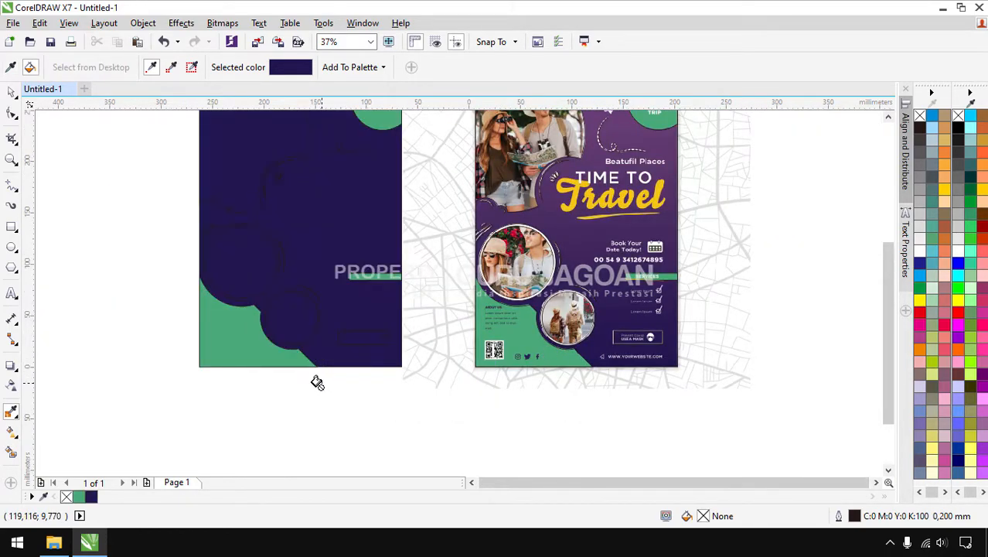
pyautogui.click(12, 93)
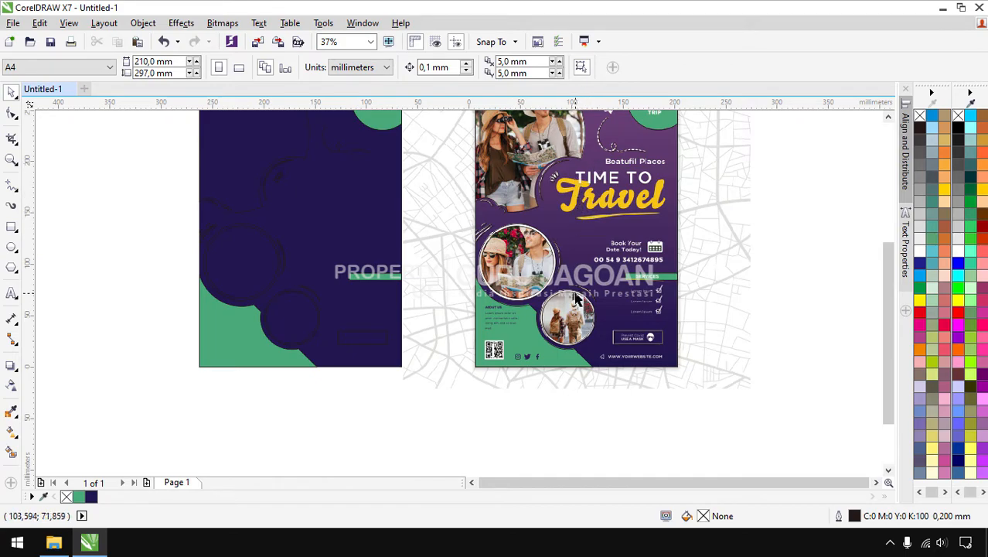
pyautogui.press('F4')
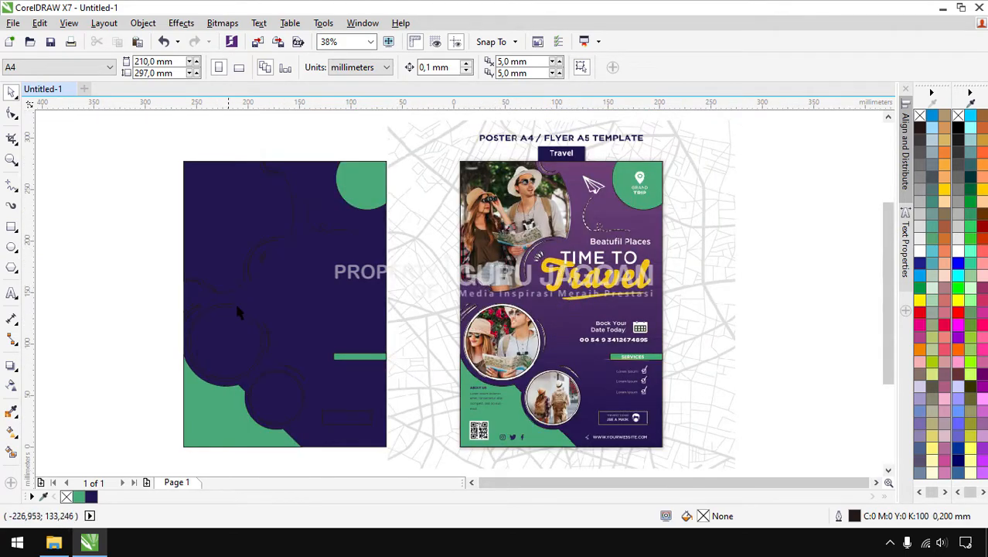
# Drag a linear fountain fill over the background rectangle, sampling the flyer's purple as its top colour
pyautogui.click(16, 436)
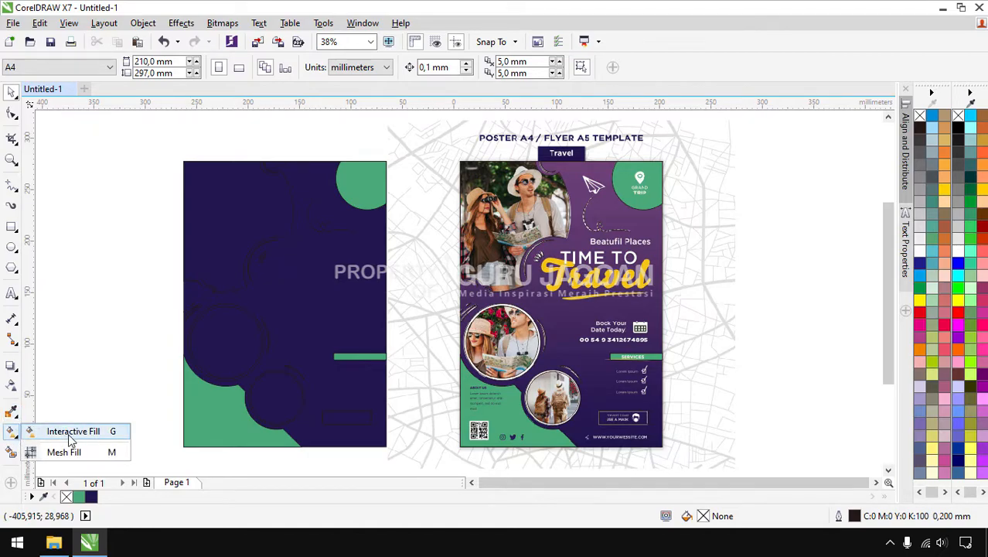
pyautogui.click(91, 438)
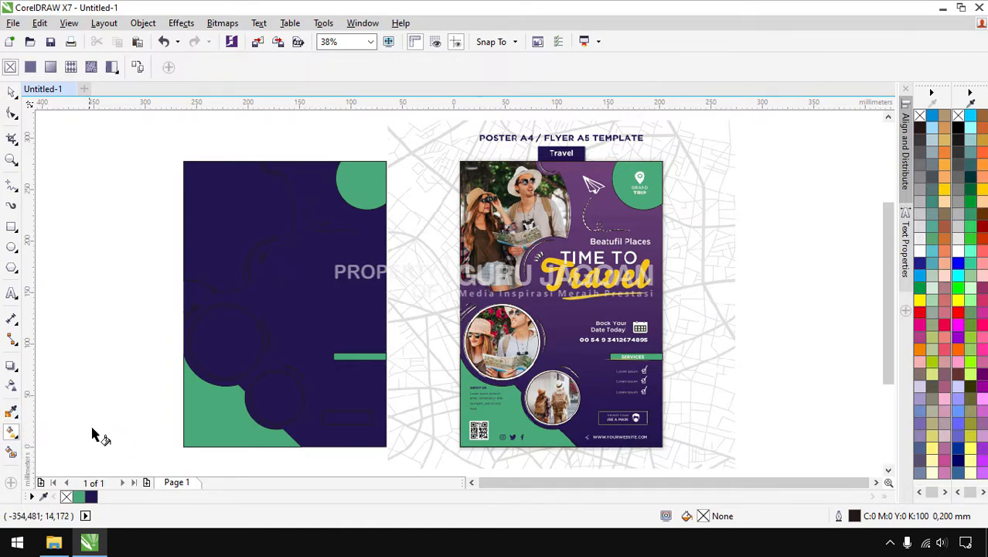
pyautogui.click(283, 359)
pyautogui.moveTo(291, 354); pyautogui.dragTo(299, 162)
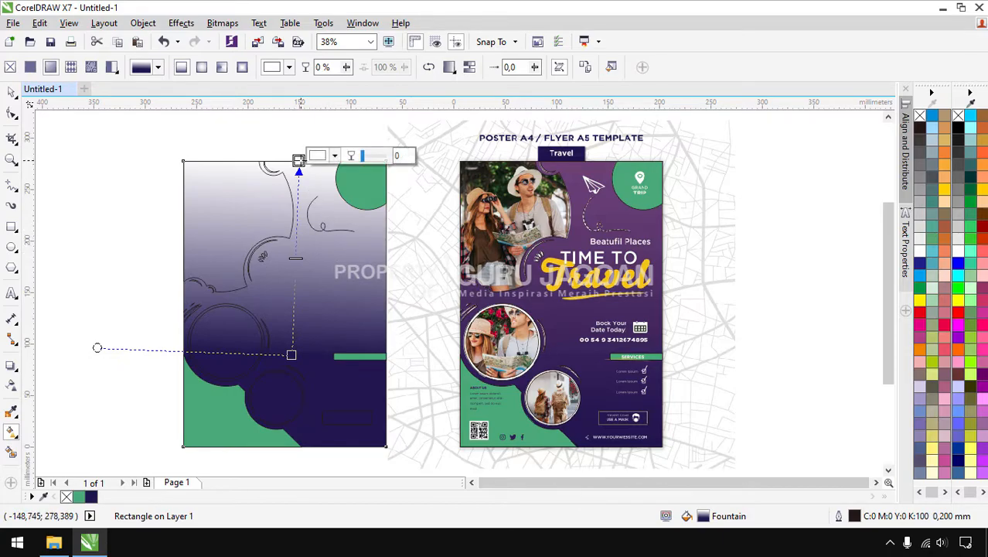
pyautogui.click(334, 157)
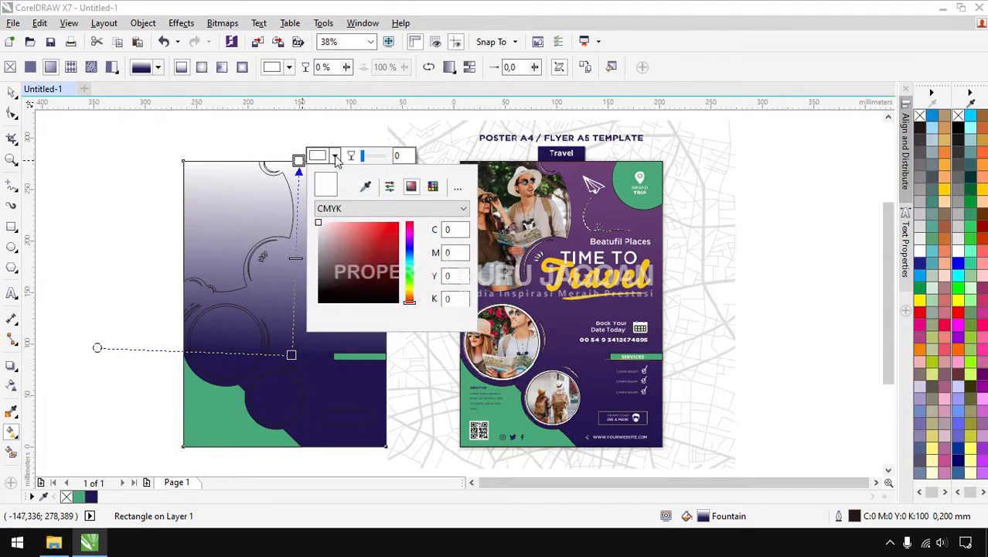
pyautogui.click(366, 190)
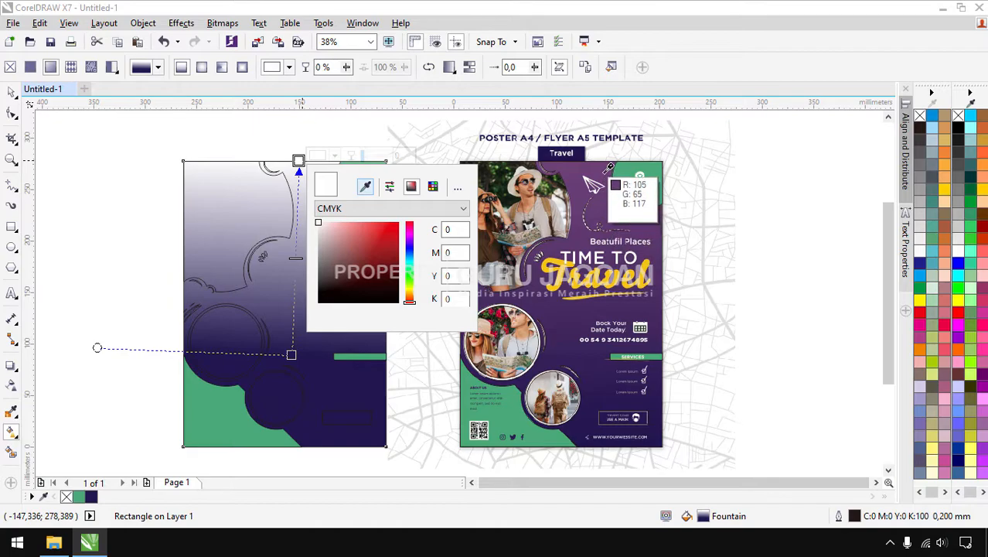
pyautogui.click(608, 164)
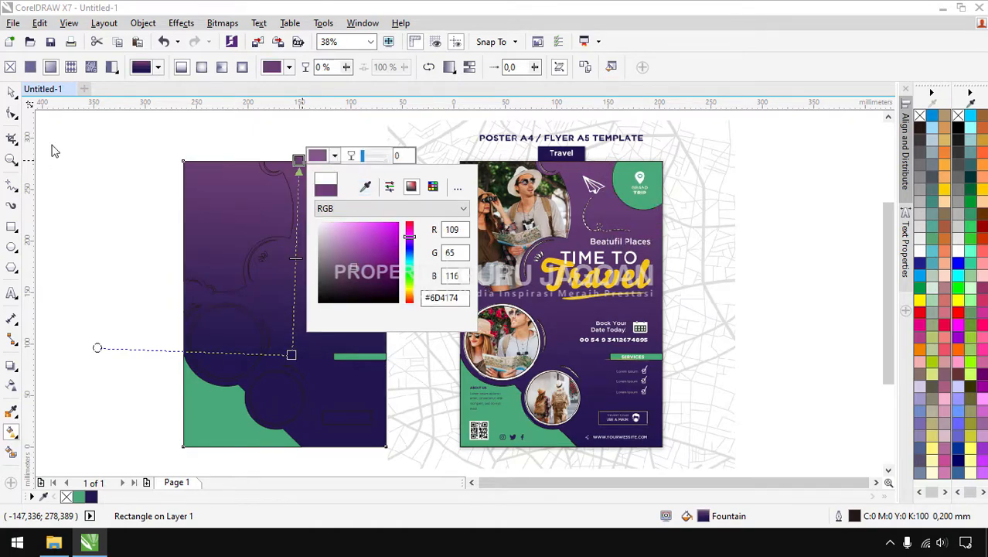
# Move the gradient's navy end lower down the background rectangle
pyautogui.click(11, 92)
pyautogui.click(98, 145)
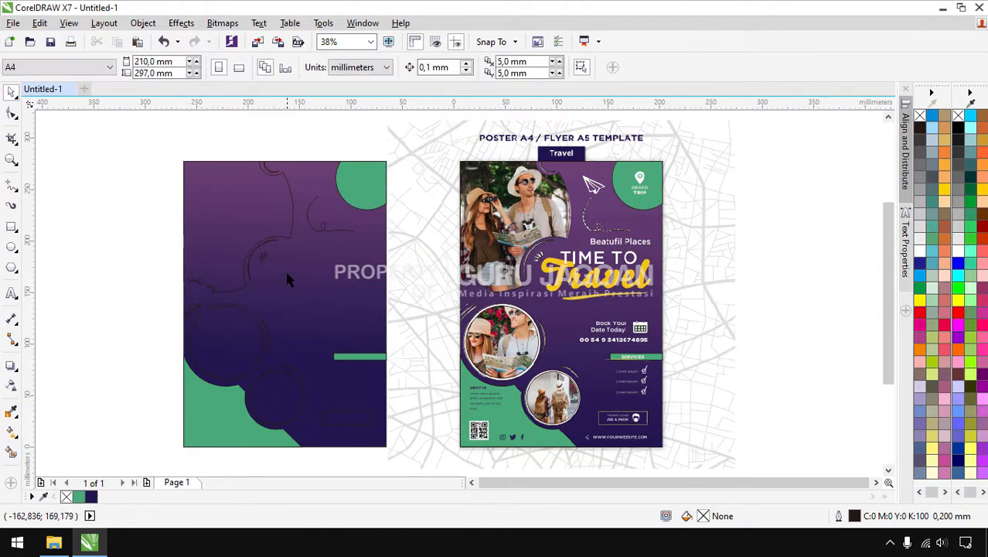
pyautogui.click(300, 327)
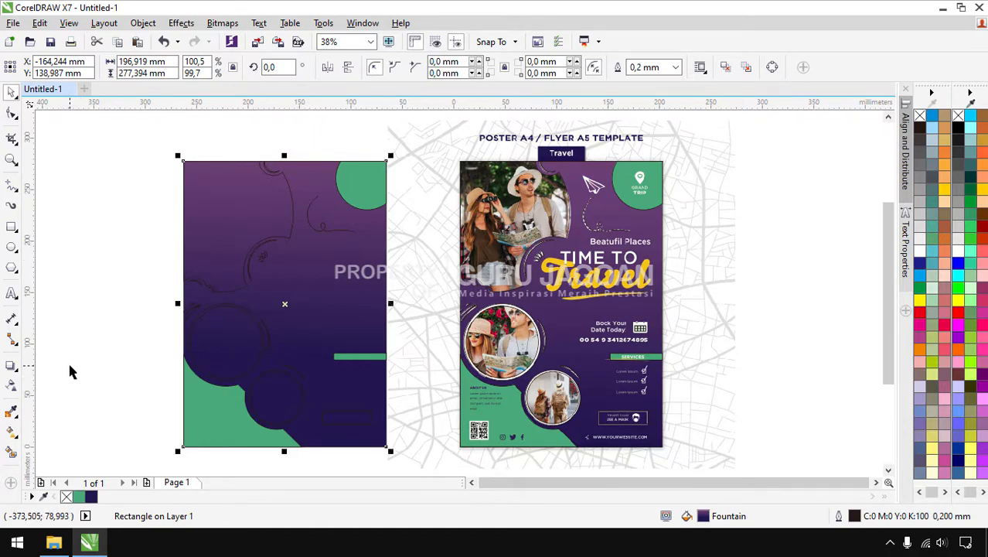
pyautogui.press('g')
pyautogui.moveTo(291, 354); pyautogui.dragTo(297, 381)
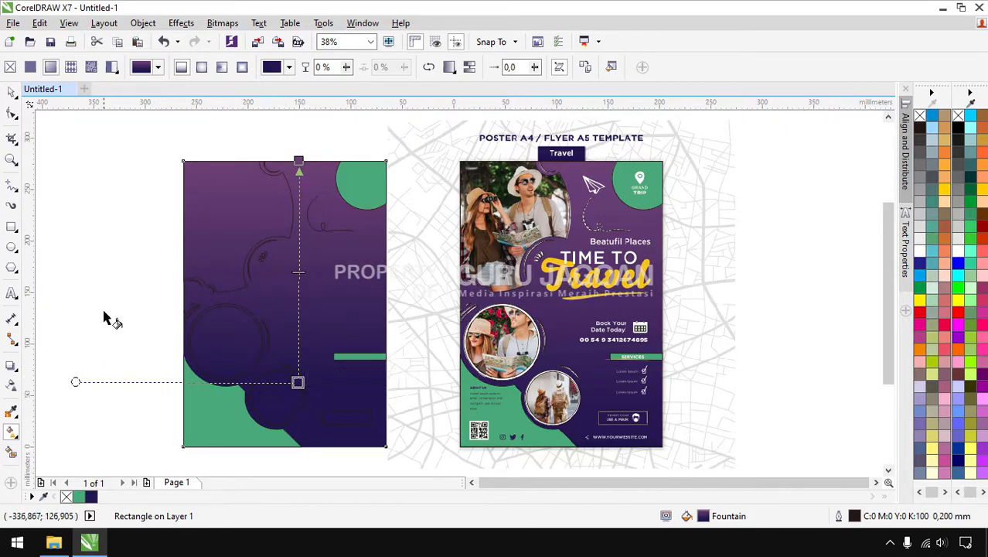
pyautogui.press('space')
pyautogui.click(78, 252)
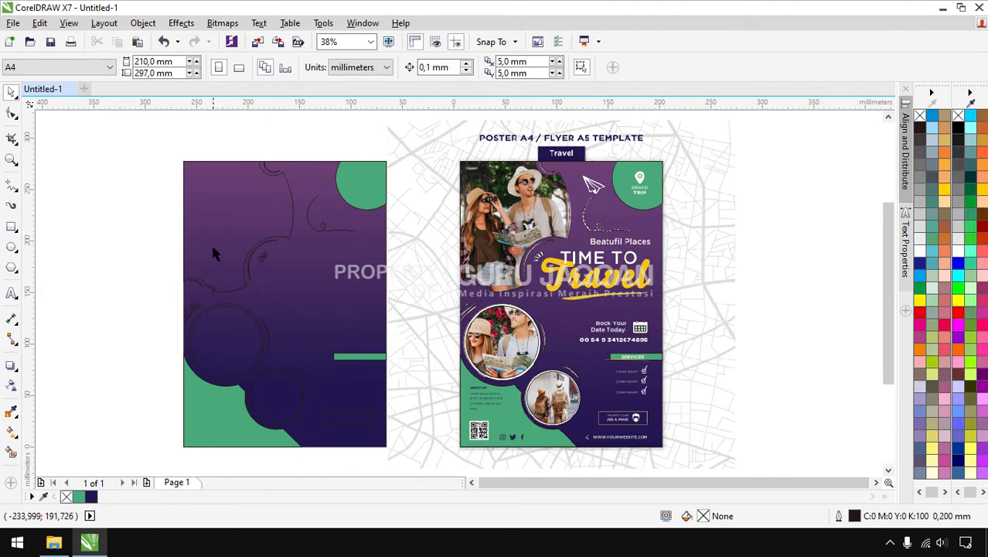
pyautogui.click(219, 221)
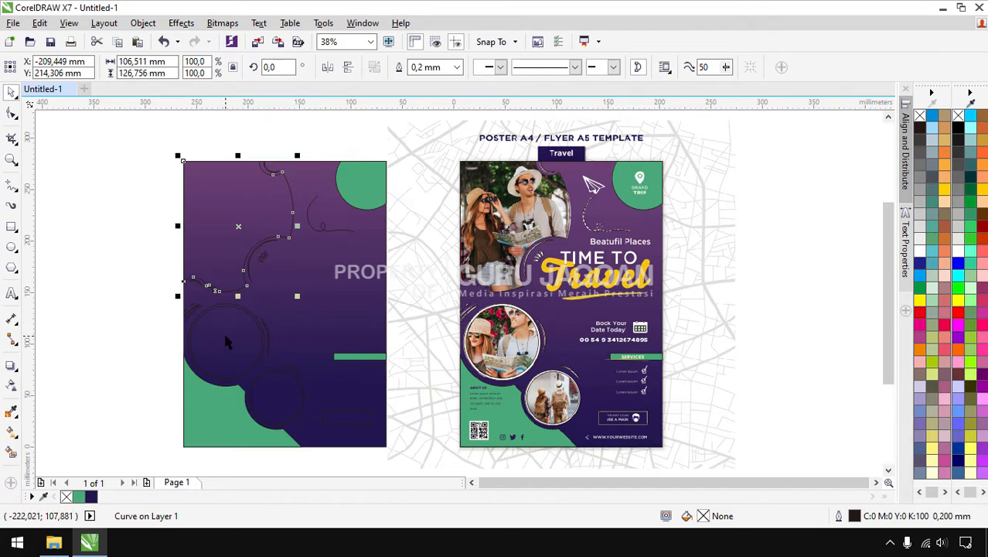
# Fill the cloud curve and the large and small circles black
pyautogui.click(109, 236)
pyautogui.click(221, 213)
pyautogui.keyDown('shift'); pyautogui.click(193, 339); pyautogui.keyUp('shift')
pyautogui.keyDown('shift'); pyautogui.click(275, 396); pyautogui.keyUp('shift')
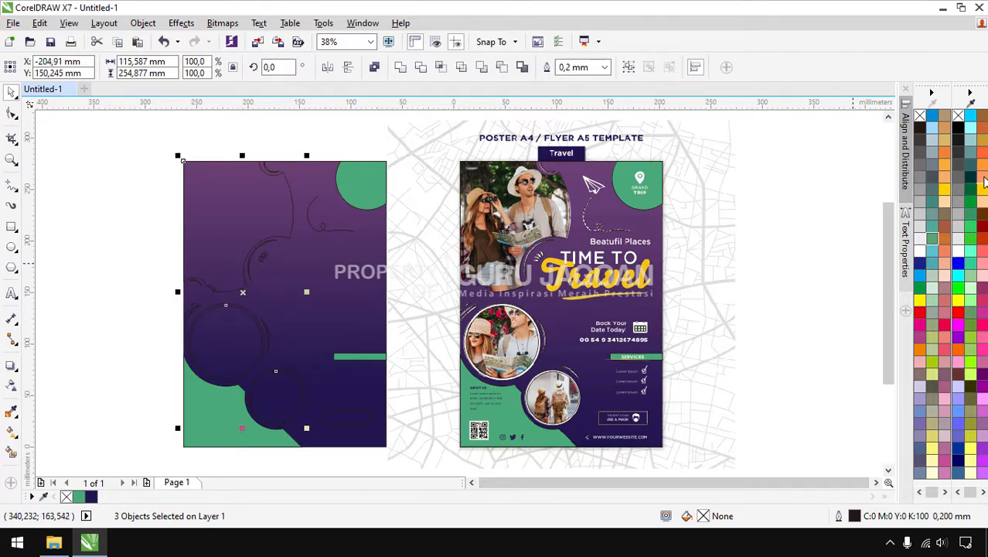
pyautogui.click(958, 129)
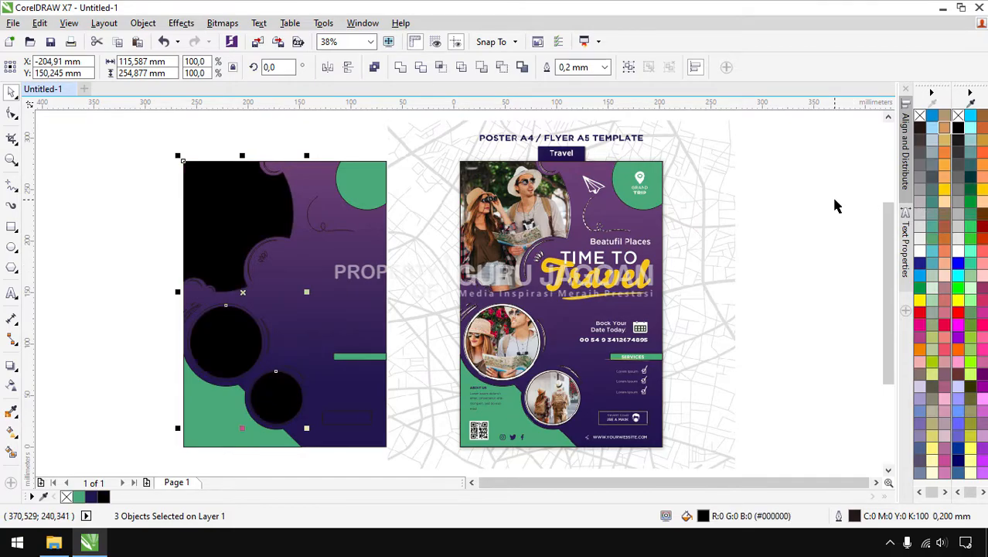
pyautogui.press('Escape')
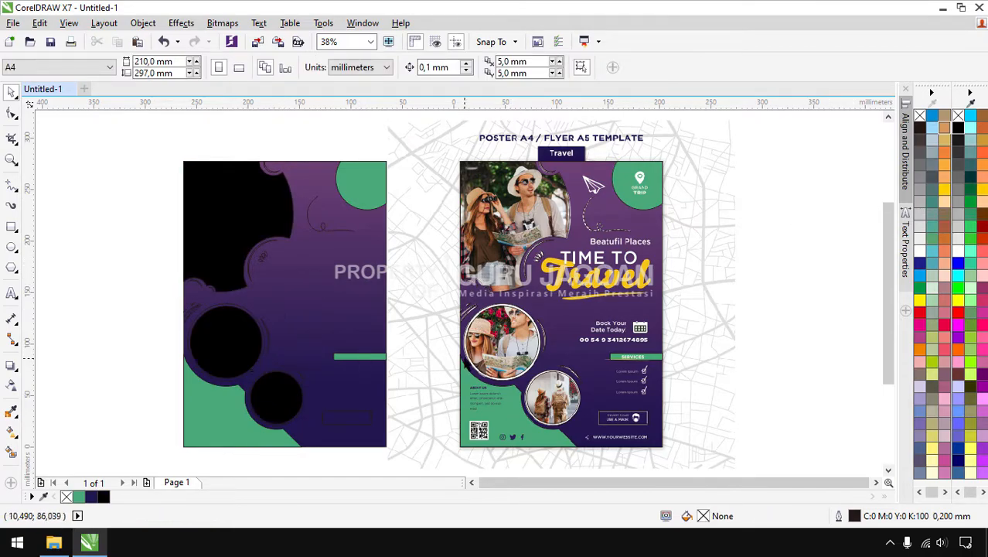
# Give the two black circles white outlines
pyautogui.scroll(5, 278, 371)
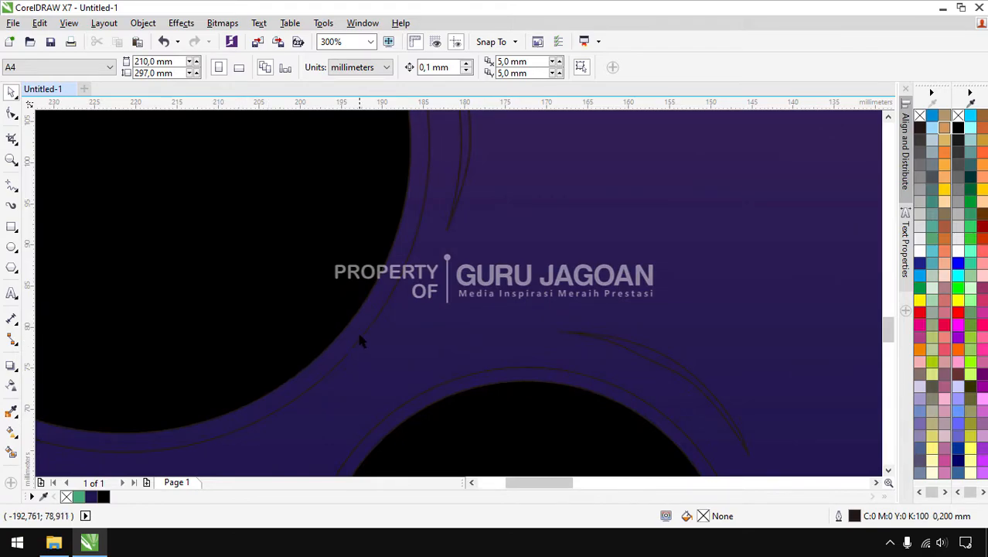
pyautogui.click(358, 338)
pyautogui.keyDown('shift'); pyautogui.click(420, 403); pyautogui.keyUp('shift')
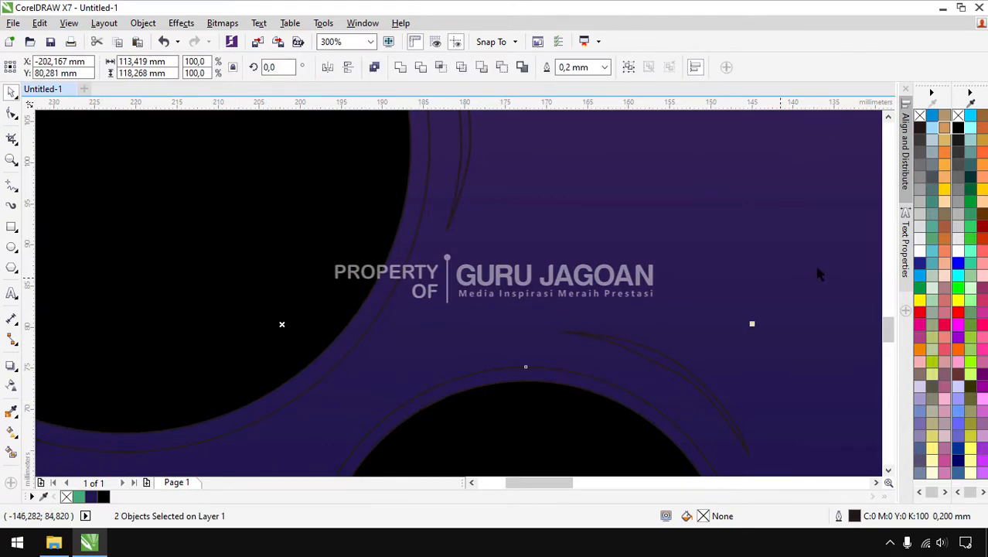
pyautogui.rightClick(958, 257)
pyautogui.scroll(-5, 470, 260)
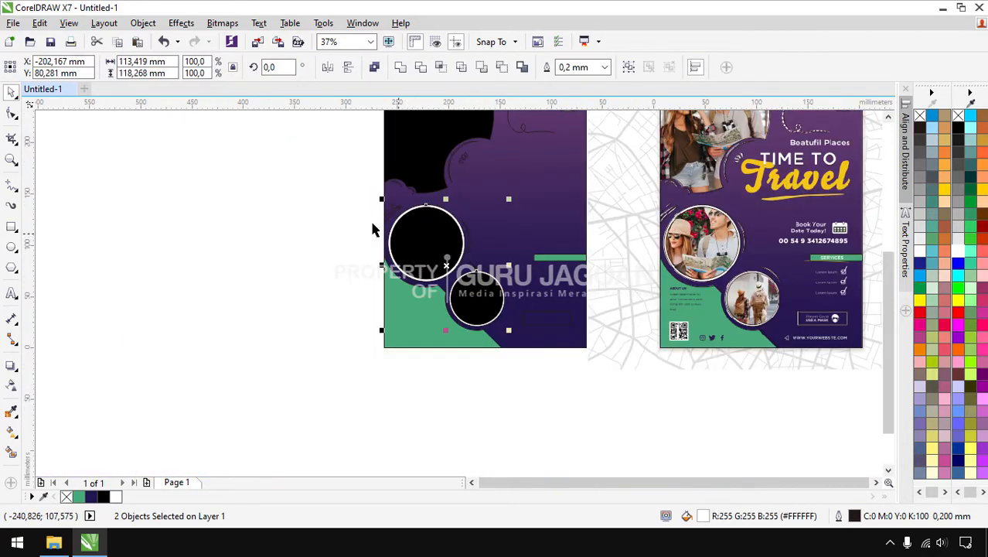
pyautogui.click(292, 190)
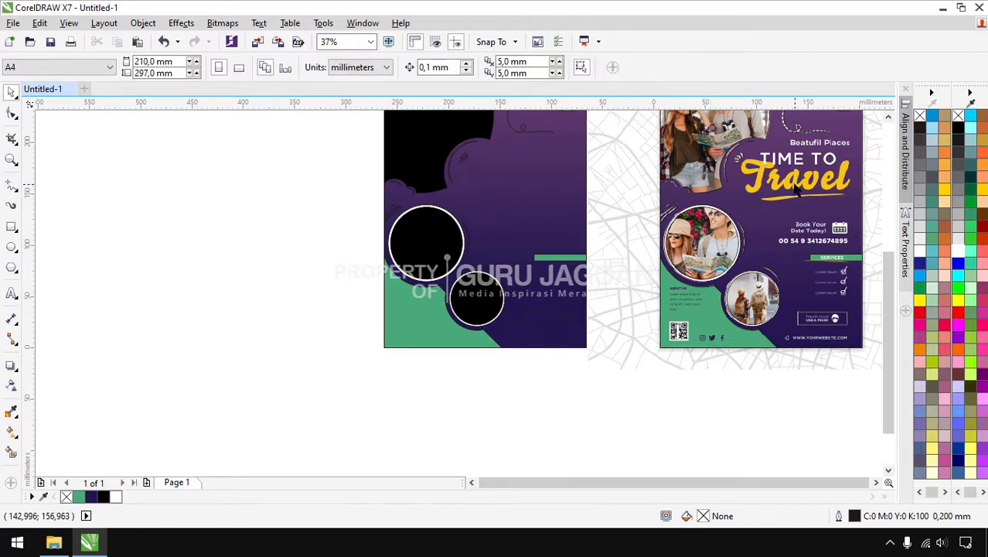
# Fill the small marks around the circles white
pyautogui.scroll(-1, 472, 263)
pyautogui.moveTo(392, 181); pyautogui.dragTo(492, 258)
pyautogui.click(958, 251)
pyautogui.click(777, 217)
pyautogui.scroll(1, 440, 210)
pyautogui.scroll(2, 440, 210)
pyautogui.scroll(-1, 440, 211)
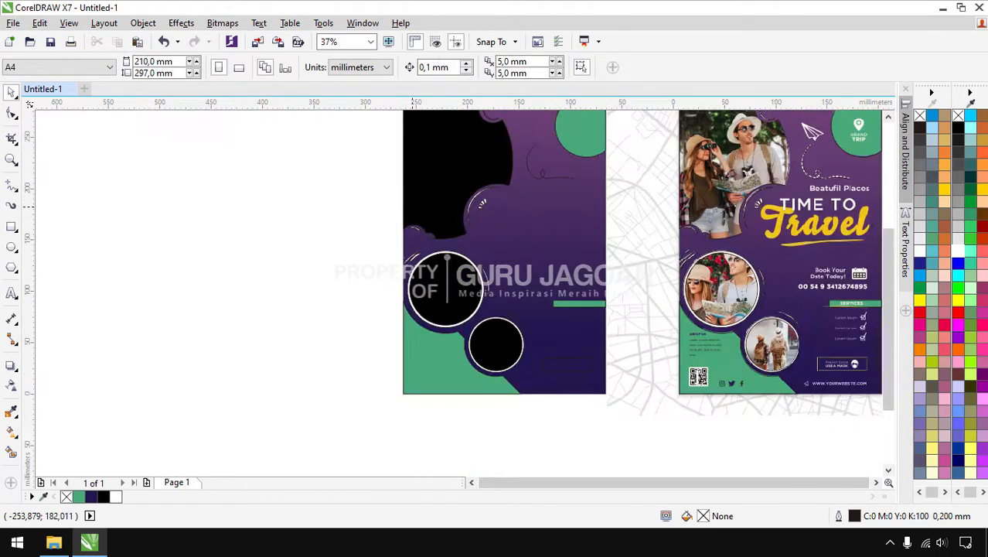
pyautogui.scroll(2, 517, 327)
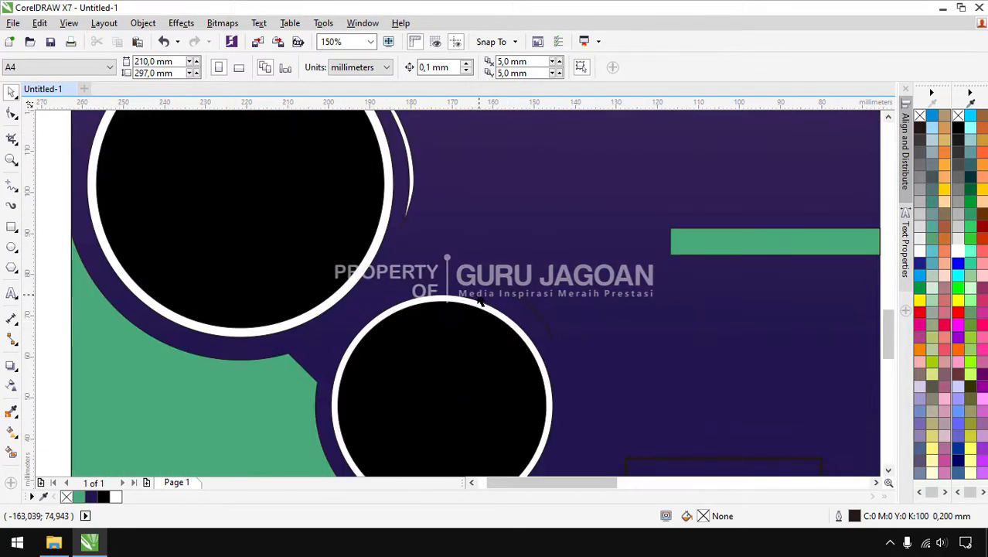
pyautogui.scroll(-1, 476, 298)
# Make the outlines of the dotted curve by the lower circle and the top curve white
pyautogui.moveTo(704, 355); pyautogui.dragTo(419, 269)
pyautogui.rightClick(958, 250)
pyautogui.scroll(-1, 513, 333)
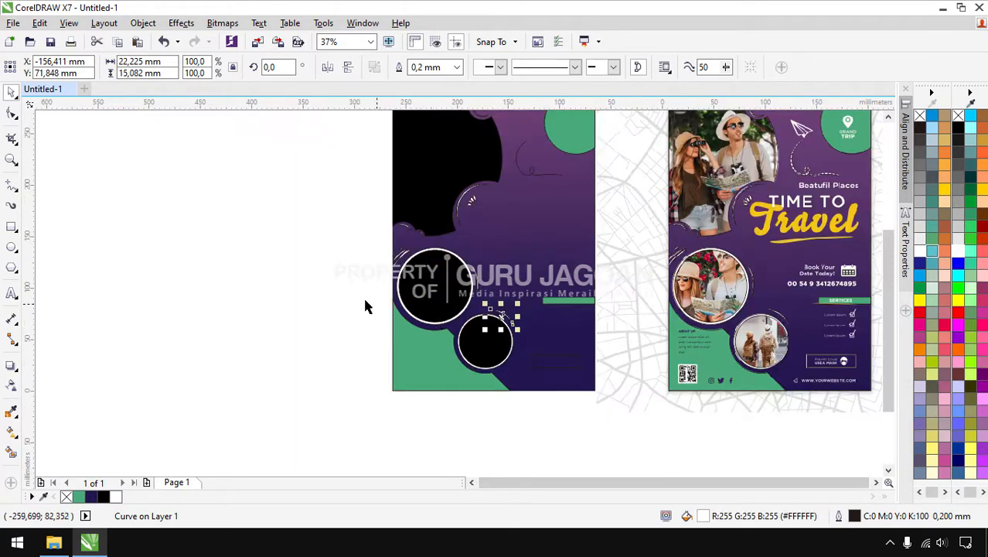
pyautogui.press('Escape')
pyautogui.scroll(-1, 562, 178)
pyautogui.scroll(2, 561, 179)
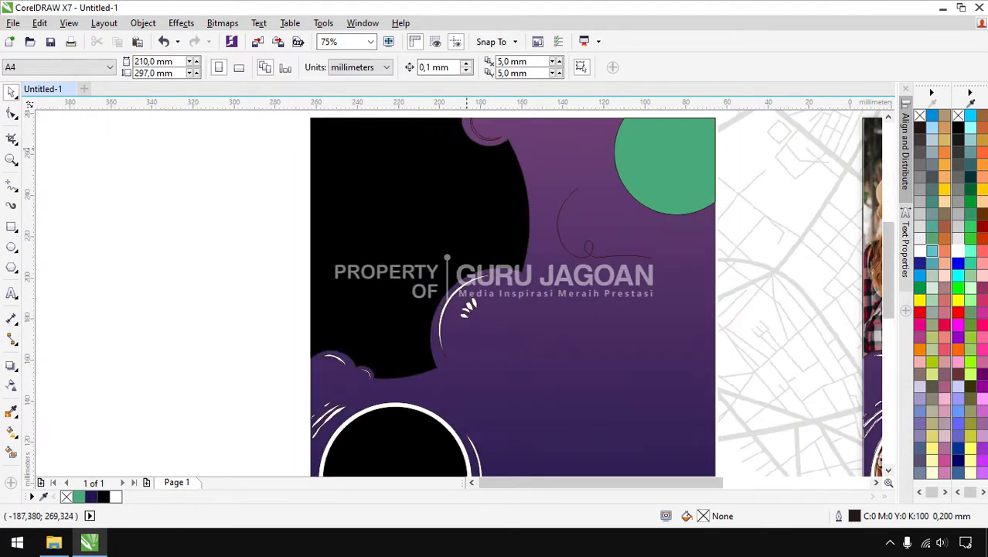
pyautogui.scroll(-1, 484, 147)
pyautogui.moveTo(458, 133); pyautogui.dragTo(501, 192)
pyautogui.rightClick(959, 251)
# Give the thin curve beside the green circle a white fill and white outline
pyautogui.click(541, 142)
pyautogui.scroll(1, 531, 222)
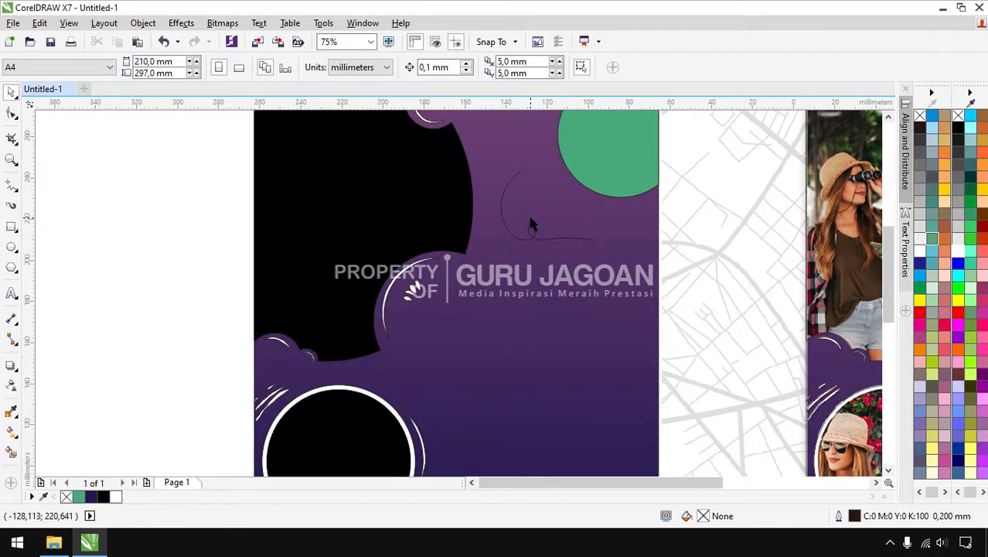
pyautogui.moveTo(683, 141); pyautogui.dragTo(472, 257)
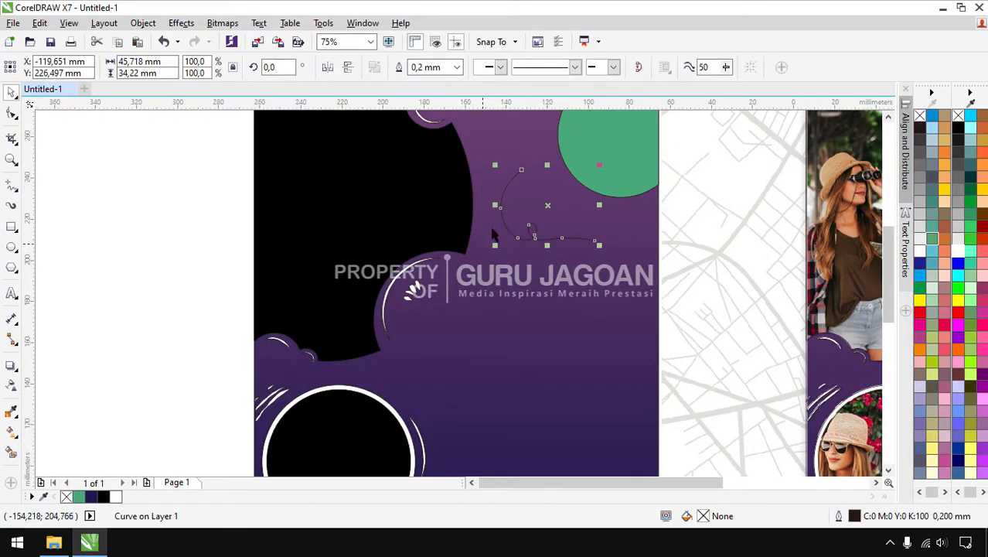
pyautogui.scroll(1, 515, 200)
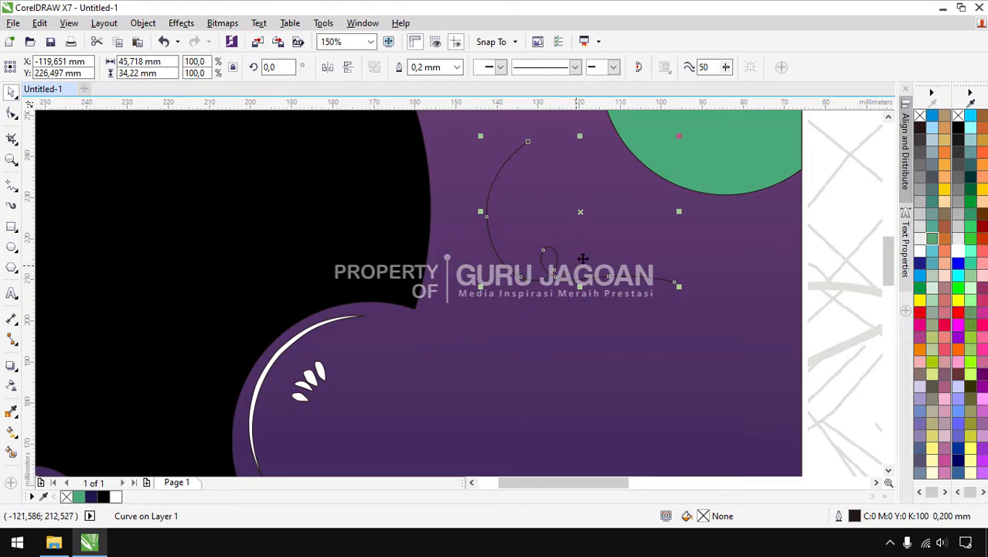
pyautogui.click(959, 258)
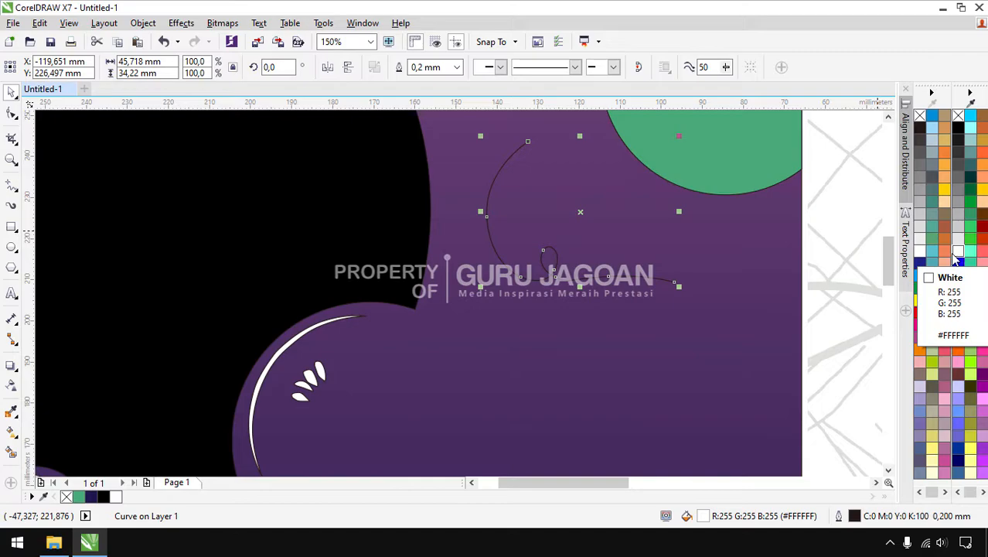
pyautogui.rightClick(959, 258)
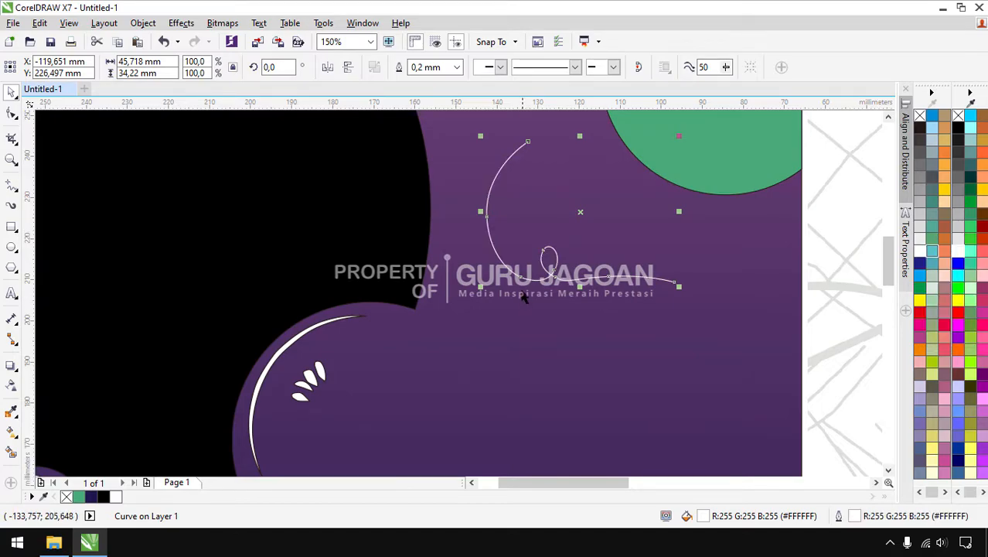
# Set the curve's outline to 1.0 mm with a fine dashed line style
pyautogui.click(456, 67)
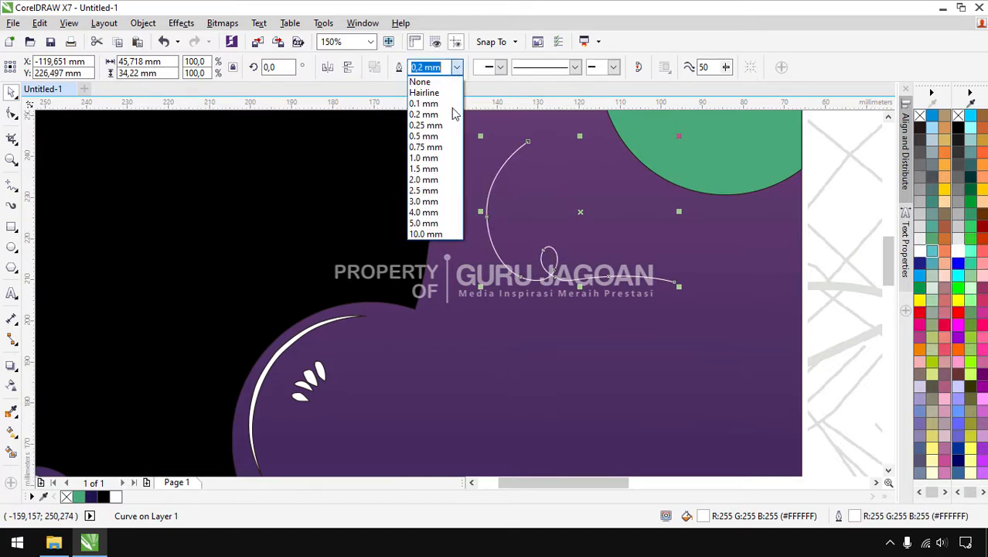
pyautogui.click(445, 159)
pyautogui.click(575, 68)
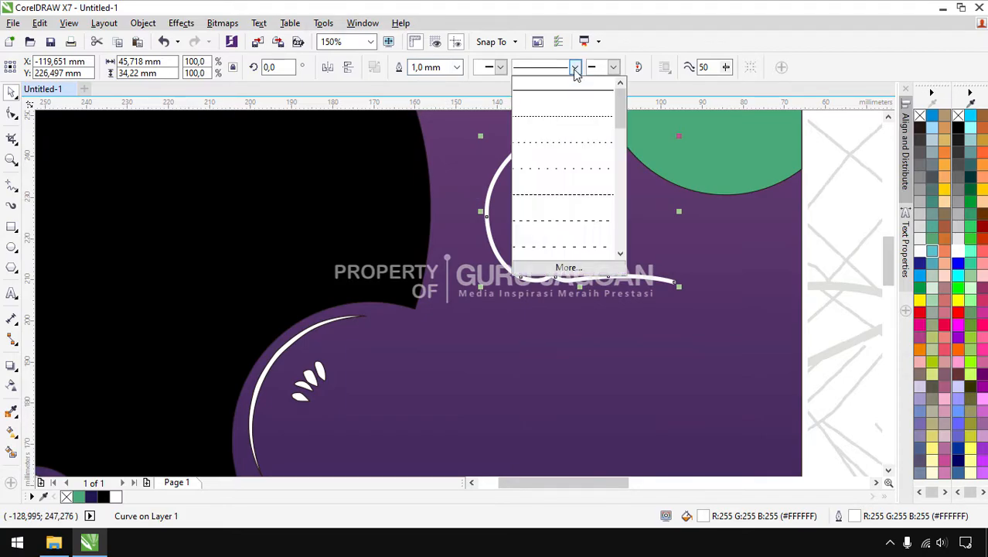
pyautogui.click(576, 220)
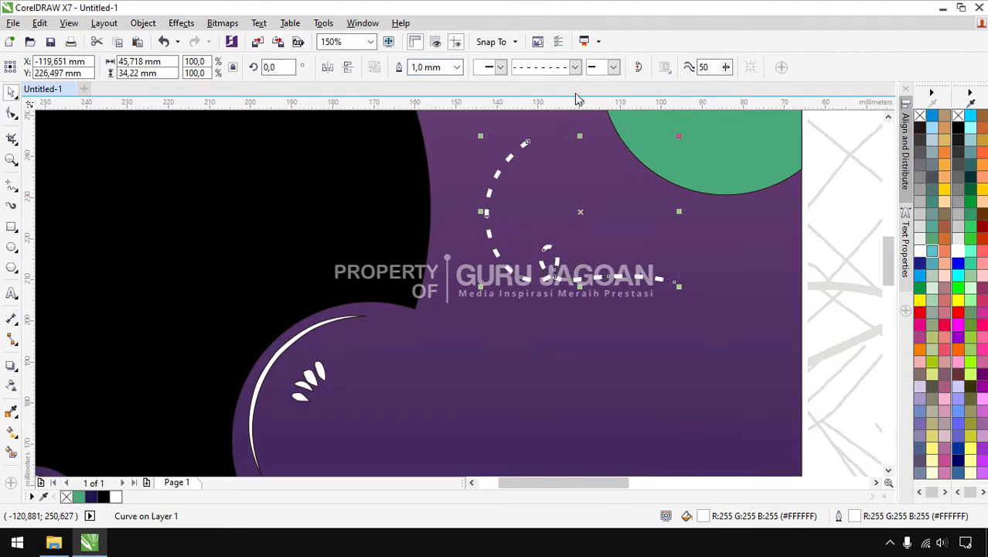
pyautogui.click(576, 68)
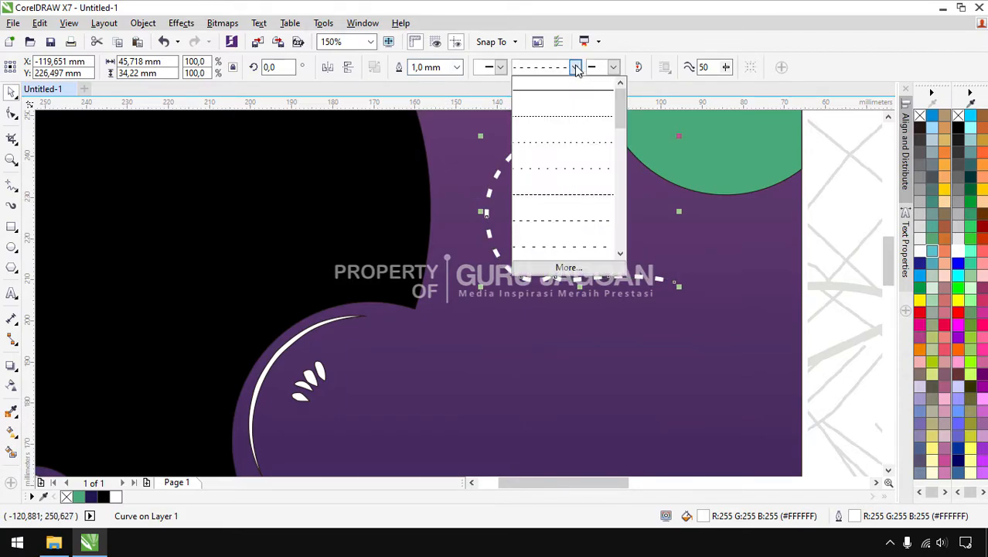
pyautogui.click(561, 195)
pyautogui.scroll(-2, 517, 249)
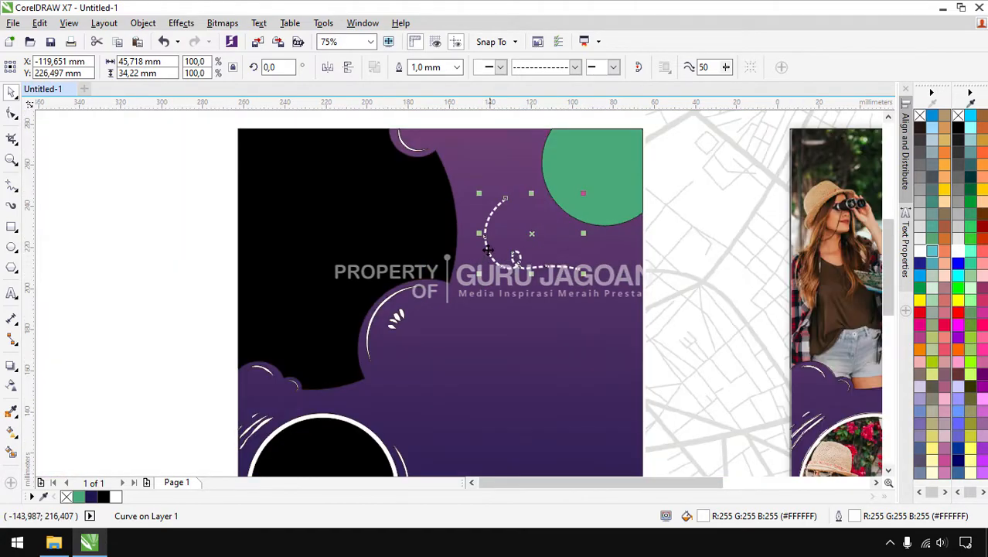
pyautogui.scroll(2, 504, 203)
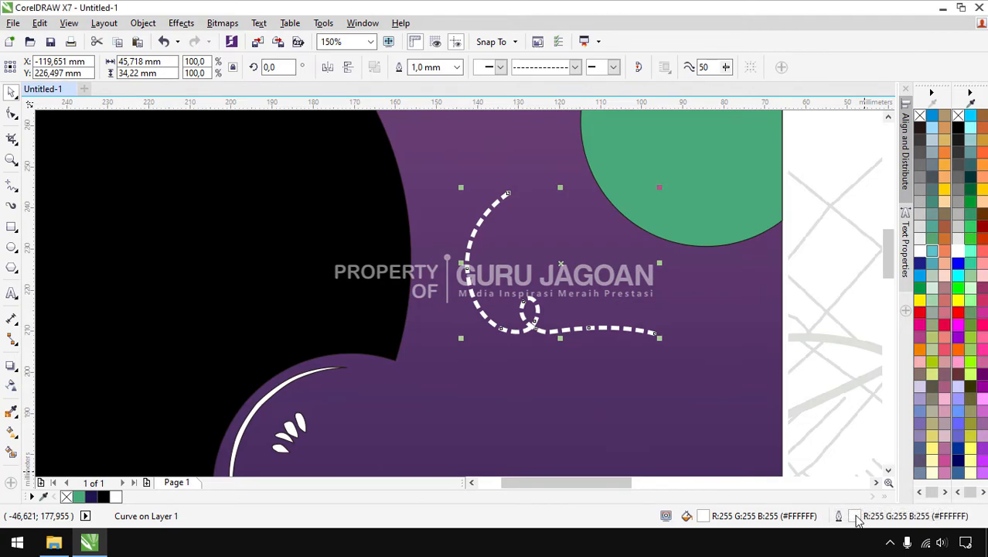
# In Outline Pen, set round corners and round caps, Behind fill and Scale with object
pyautogui.doubleClick(855, 517)
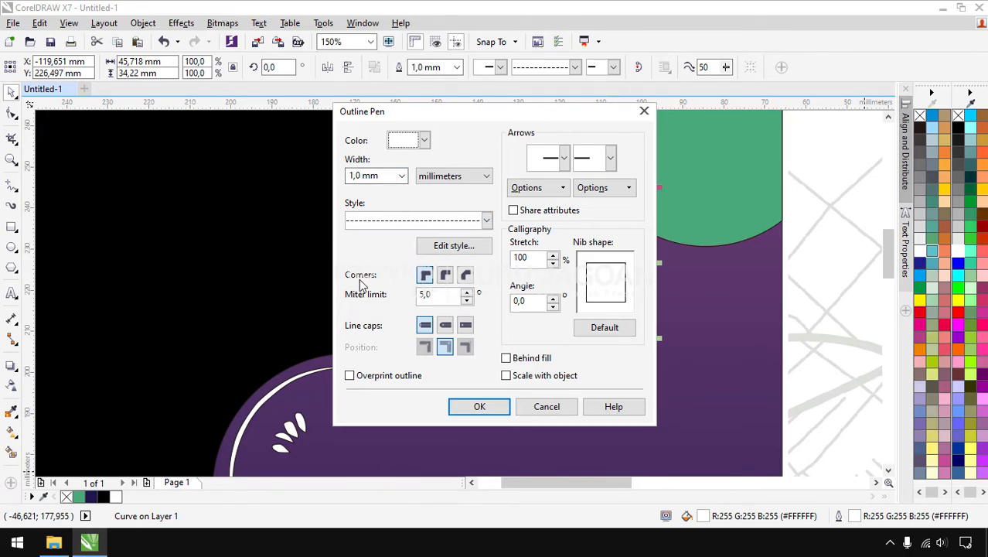
pyautogui.click(445, 276)
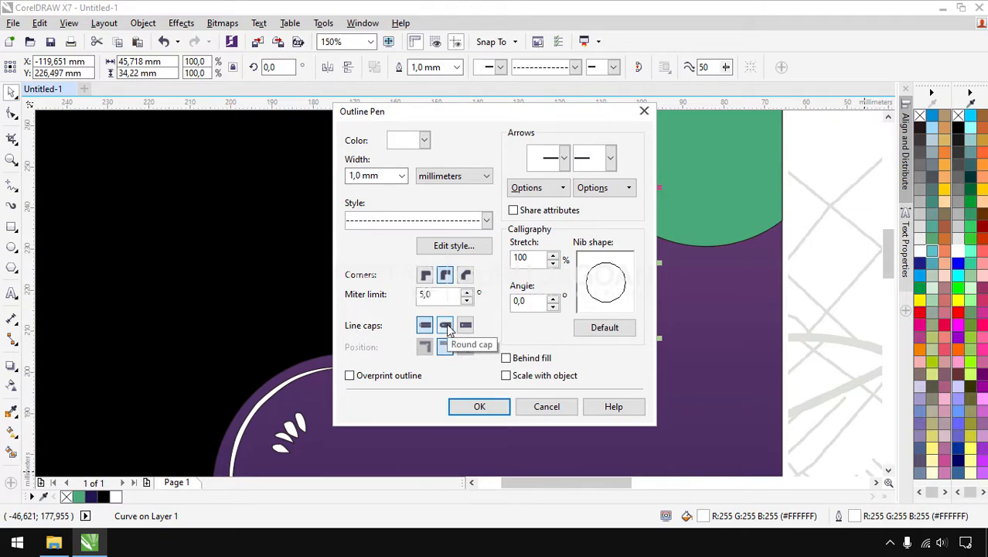
pyautogui.click(446, 327)
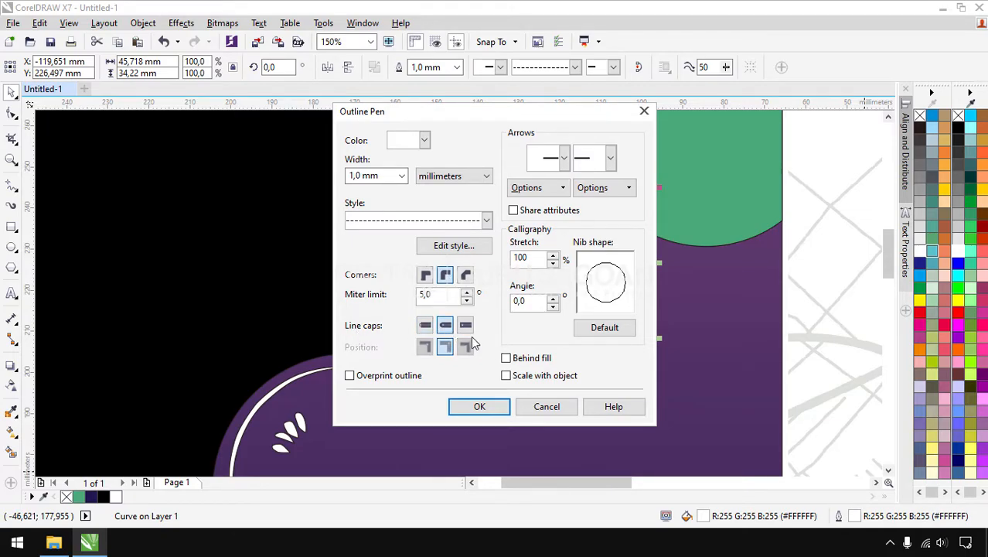
pyautogui.click(506, 358)
pyautogui.click(506, 375)
pyautogui.click(480, 406)
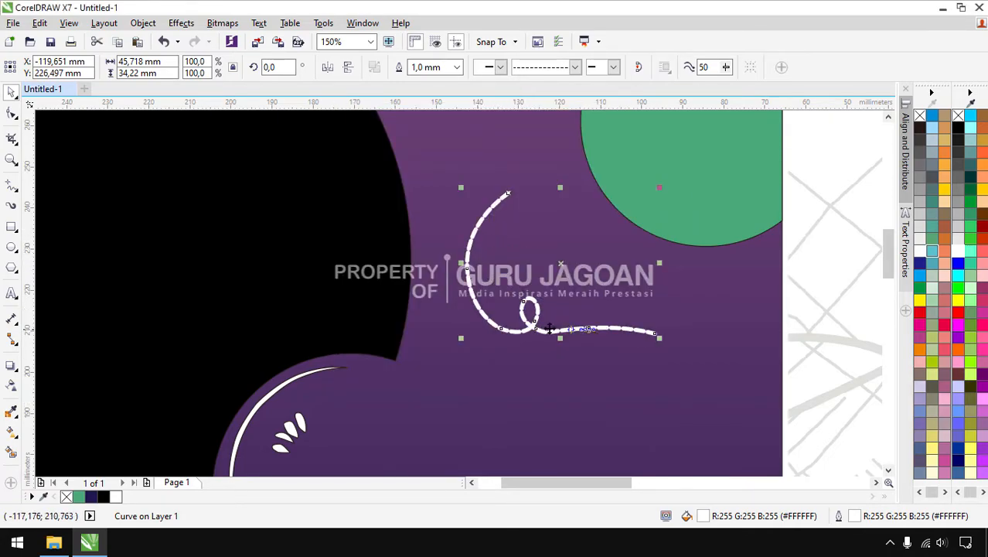
# Switch the curve to a longer-dash line style
pyautogui.click(574, 68)
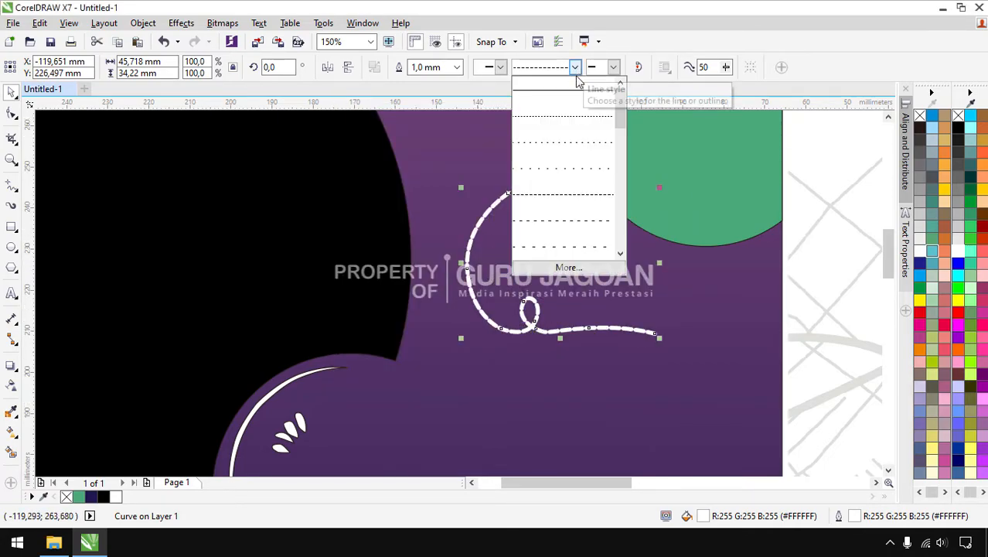
pyautogui.click(559, 222)
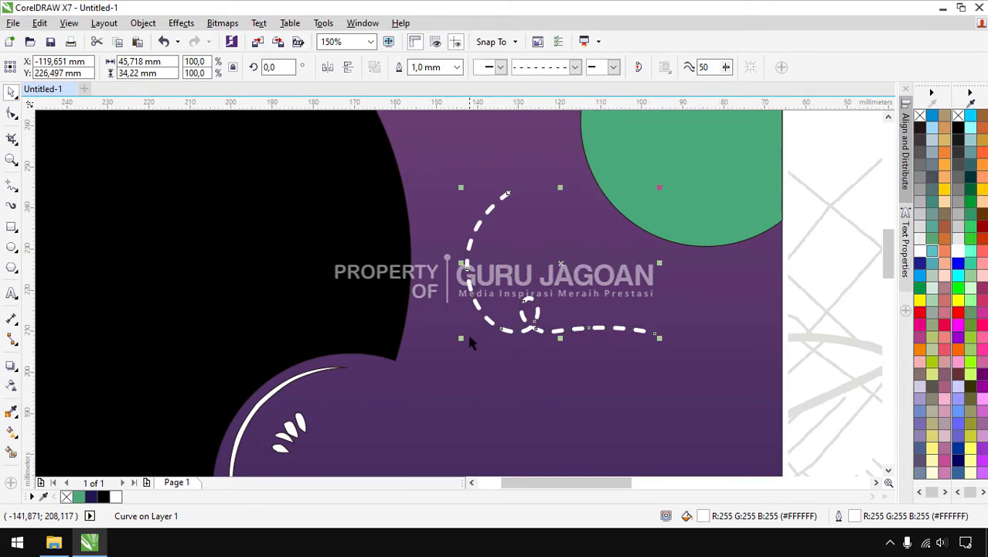
pyautogui.scroll(-2, 469, 334)
# Remove outlines from the poster's shapes, including those around the green bar
pyautogui.click(157, 245)
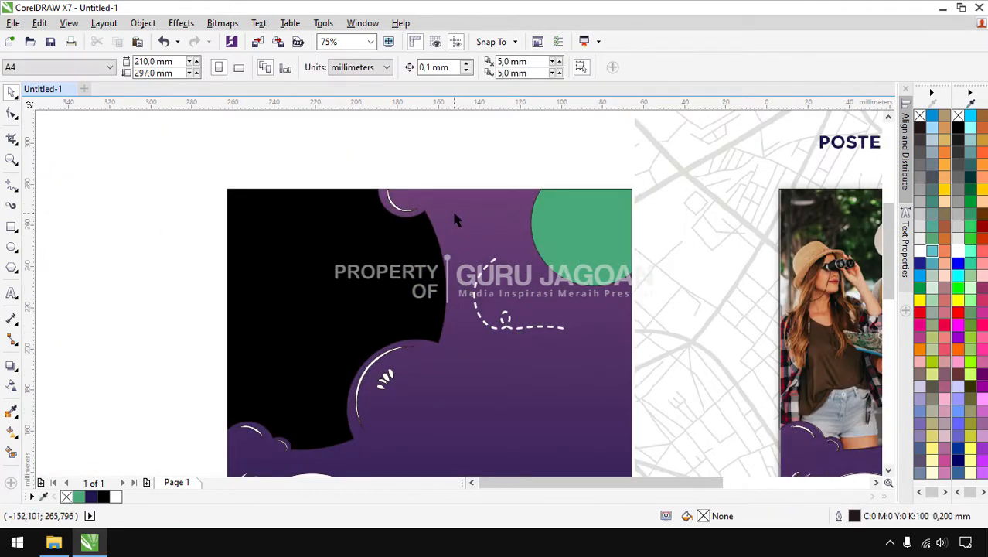
pyautogui.scroll(-2, 452, 214)
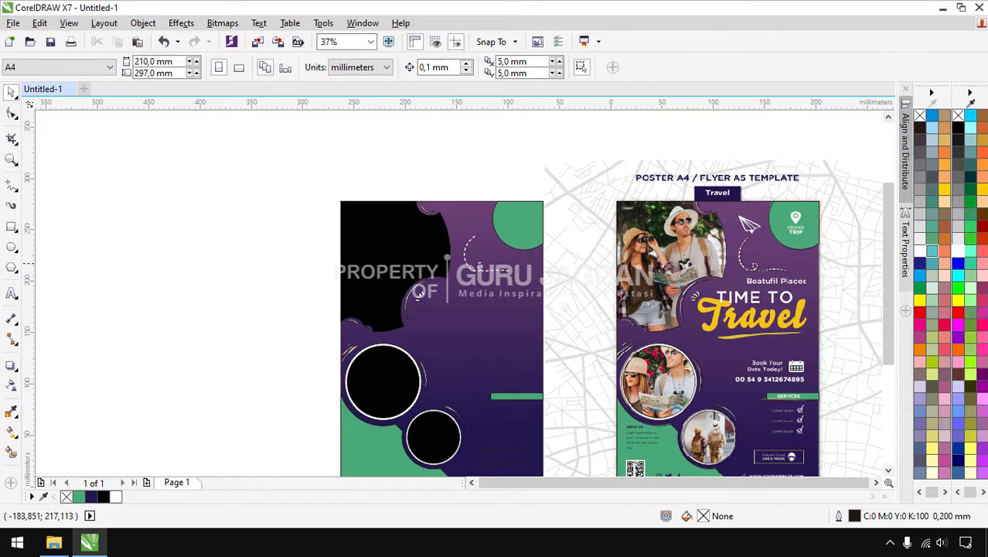
pyautogui.moveTo(292, 170); pyautogui.dragTo(478, 441)
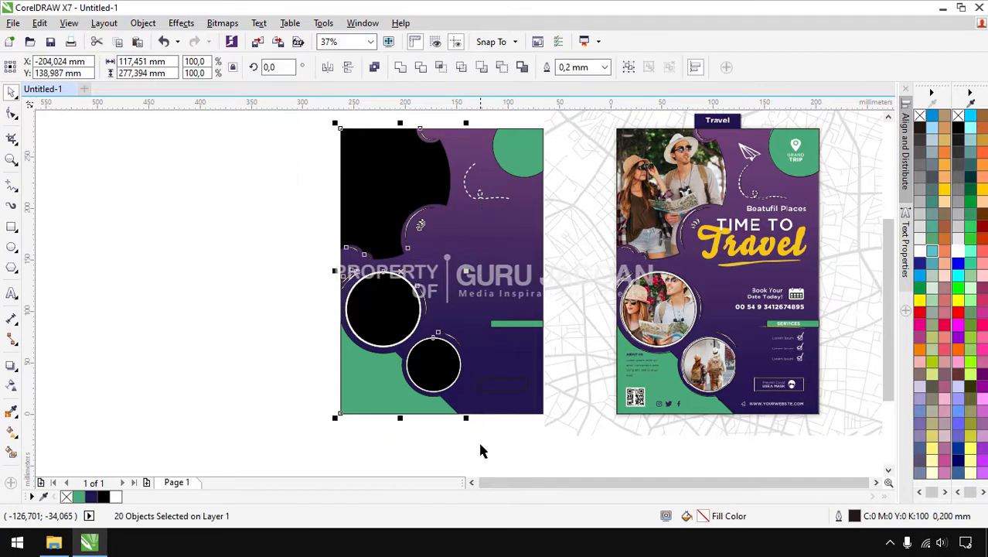
pyautogui.rightClick(959, 120)
pyautogui.click(295, 283)
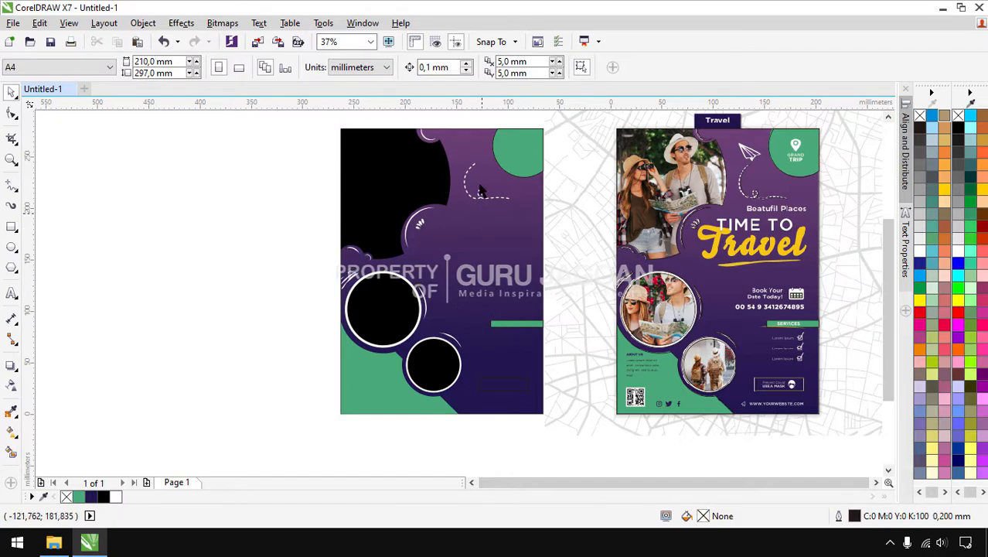
pyautogui.moveTo(480, 124); pyautogui.dragTo(570, 371)
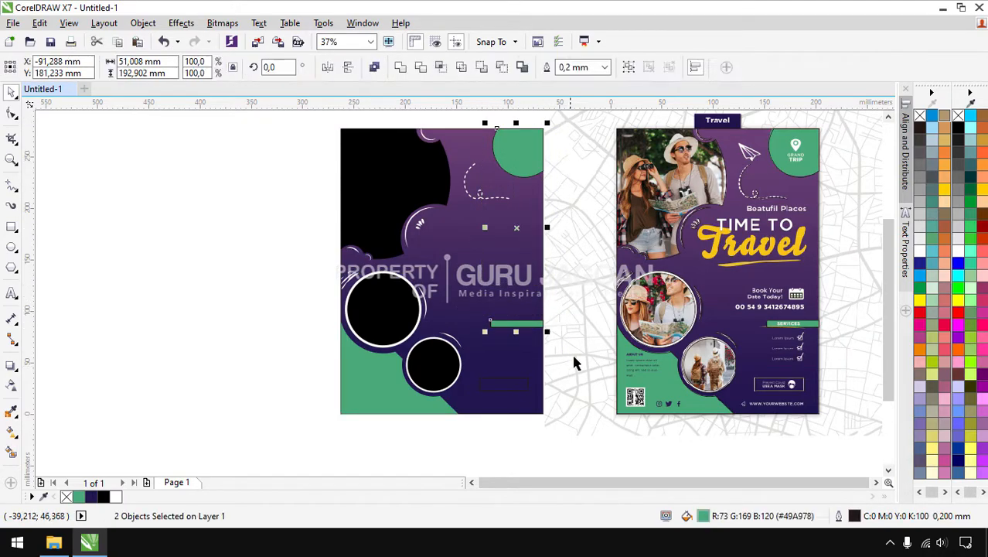
pyautogui.rightClick(959, 120)
pyautogui.click(255, 243)
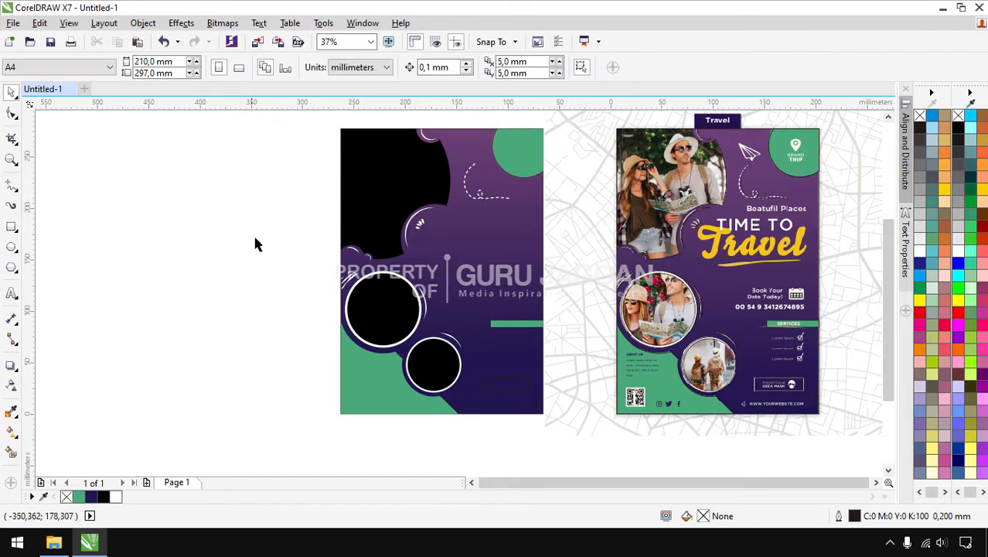
# Remove the gradient background rectangle's outline and check the poster in Full-screen Preview
pyautogui.click(517, 398)
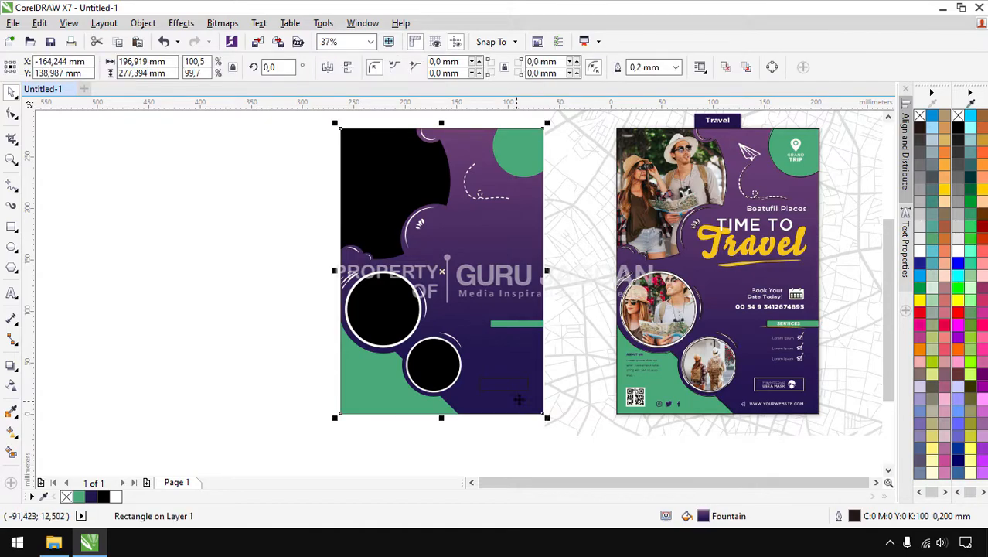
pyautogui.rightClick(958, 116)
pyautogui.press('Escape')
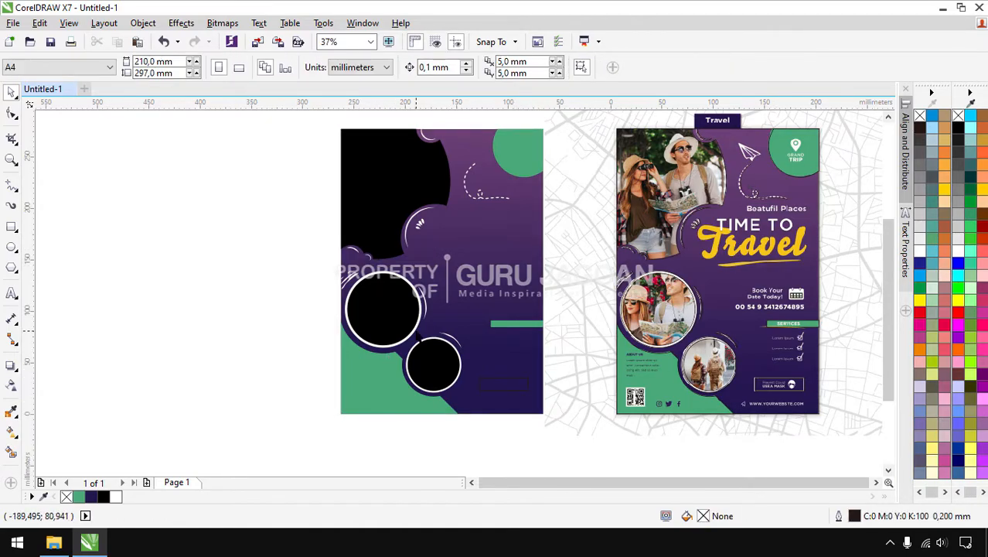
pyautogui.press('F4')
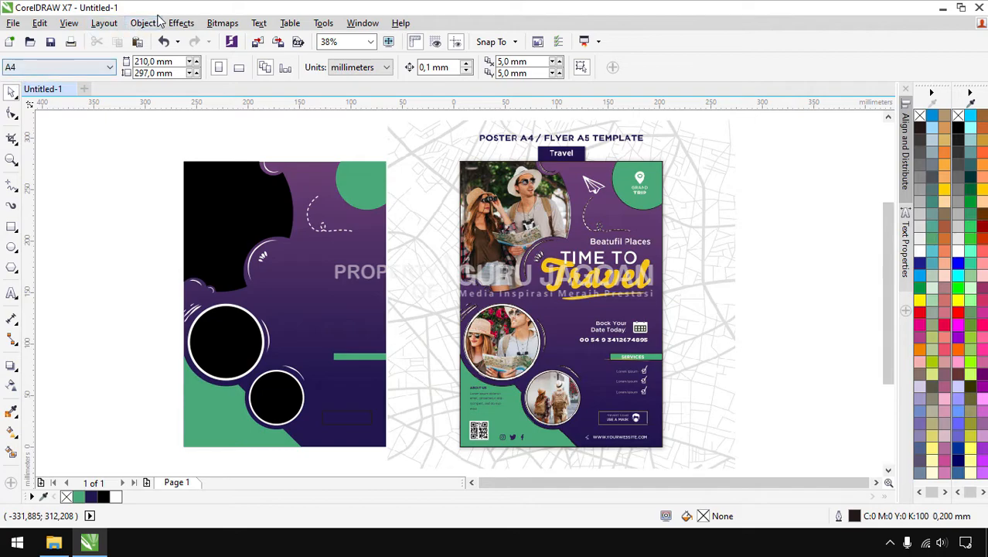
pyautogui.click(69, 23)
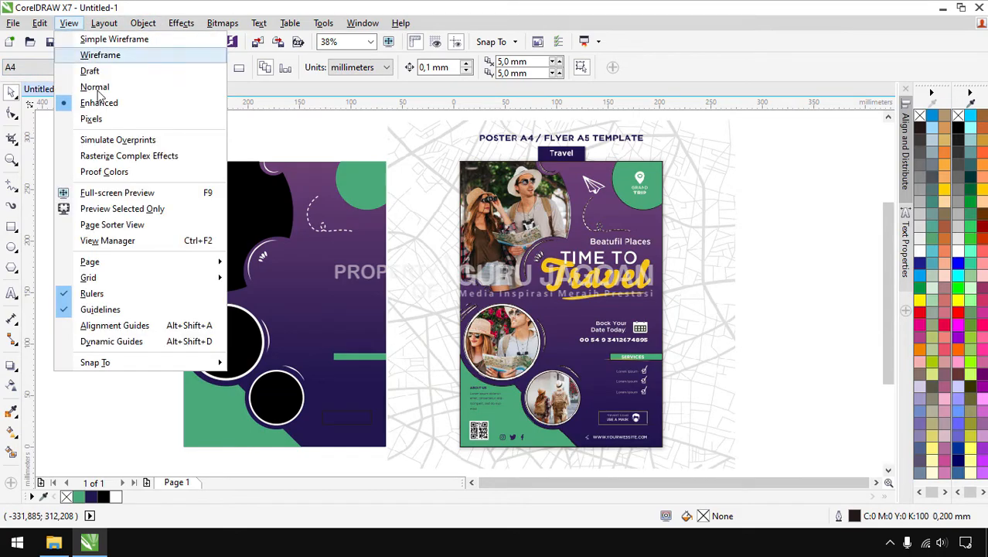
pyautogui.click(122, 195)
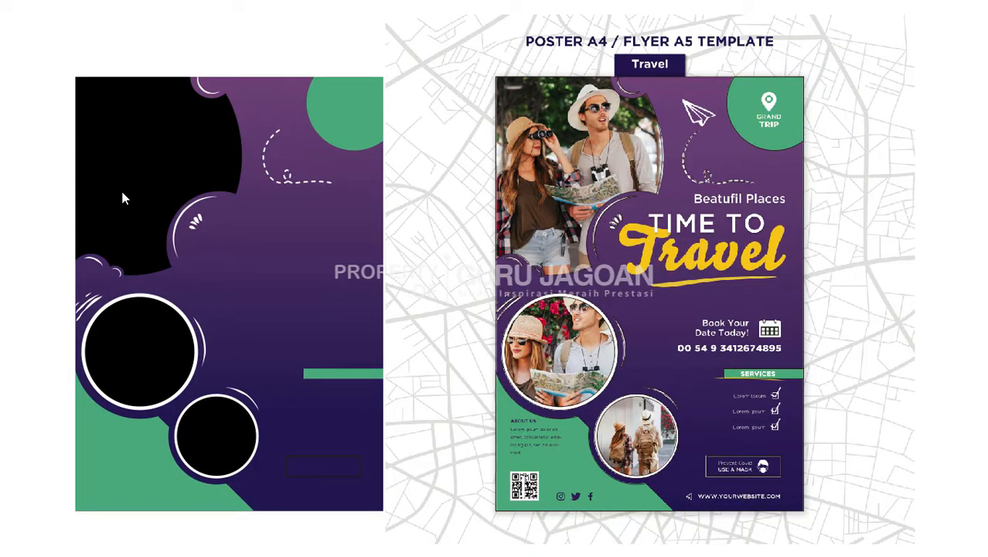
pyautogui.press('Escape')
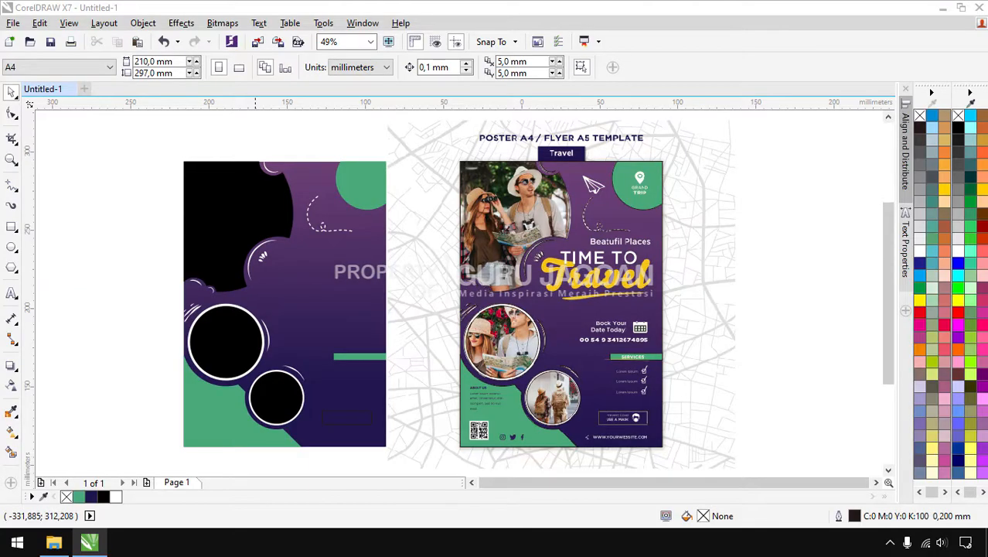
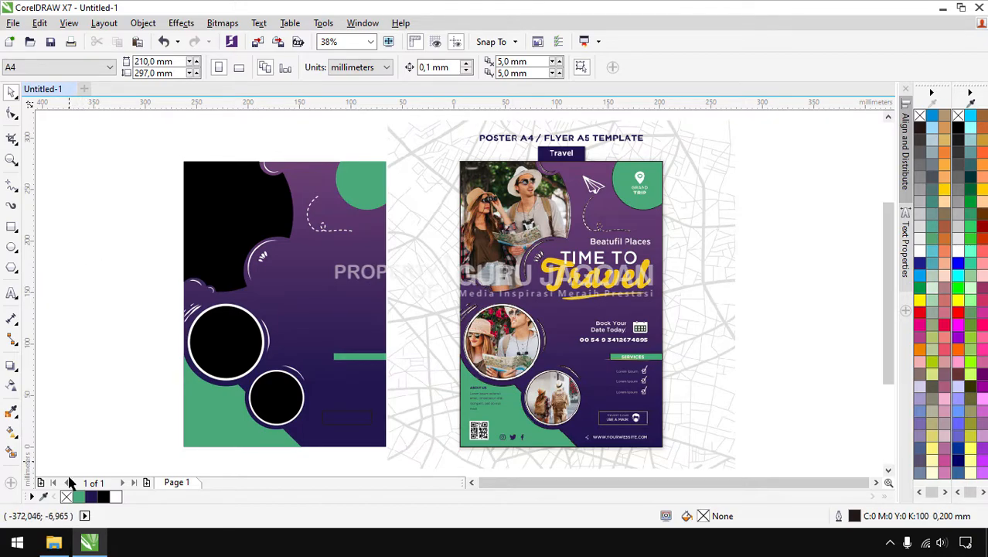
# Drag gamba2.jpg, gambar1.jpg and gambar3.jpg from the image folder onto the CorelDRAW canvas
pyautogui.click(53, 542)
pyautogui.click(306, 329)
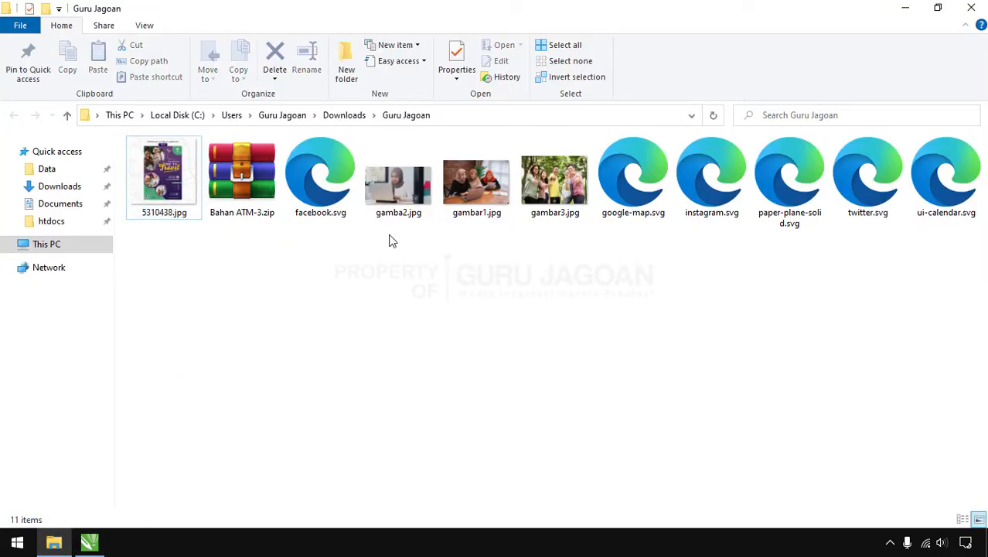
pyautogui.moveTo(409, 198); pyautogui.dragTo(88, 341)
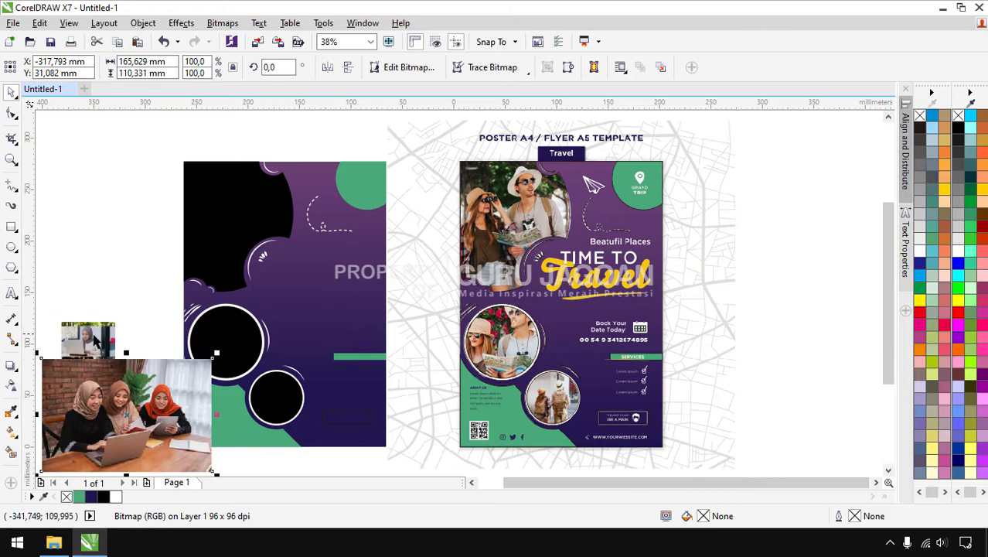
# Arrange the three photos beside the poster, placing the three-women photo at the design's top
pyautogui.moveTo(105, 226); pyautogui.dragTo(105, 226)
pyautogui.moveTo(96, 326); pyautogui.dragTo(121, 279)
pyautogui.moveTo(123, 396); pyautogui.dragTo(287, 159)
pyautogui.moveTo(115, 297); pyautogui.dragTo(144, 356)
pyautogui.moveTo(100, 236); pyautogui.dragTo(91, 411)
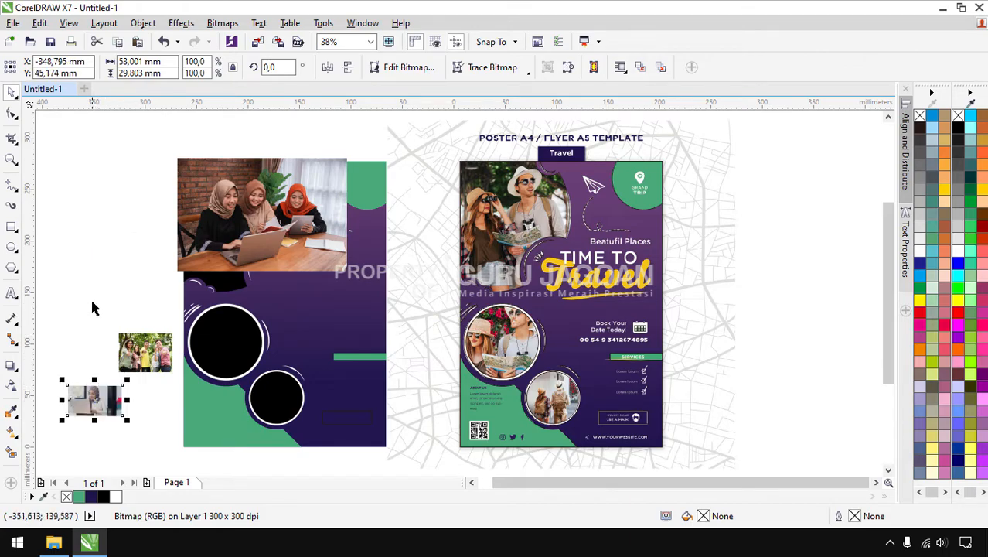
pyautogui.moveTo(126, 335); pyautogui.dragTo(75, 283)
pyautogui.moveTo(94, 400); pyautogui.dragTo(135, 371)
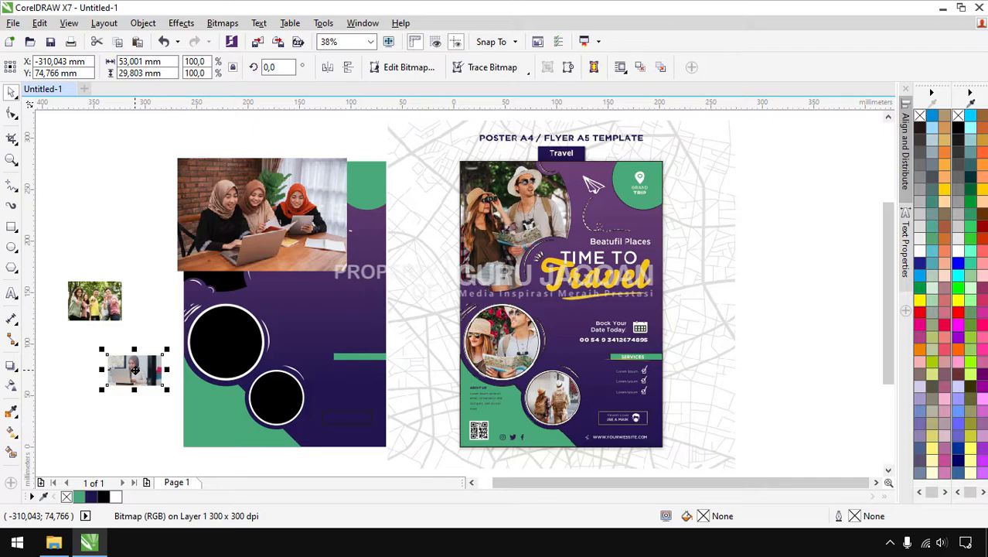
# PowerClip the laptop photo inside the upper black circle
pyautogui.rightClick(135, 371)
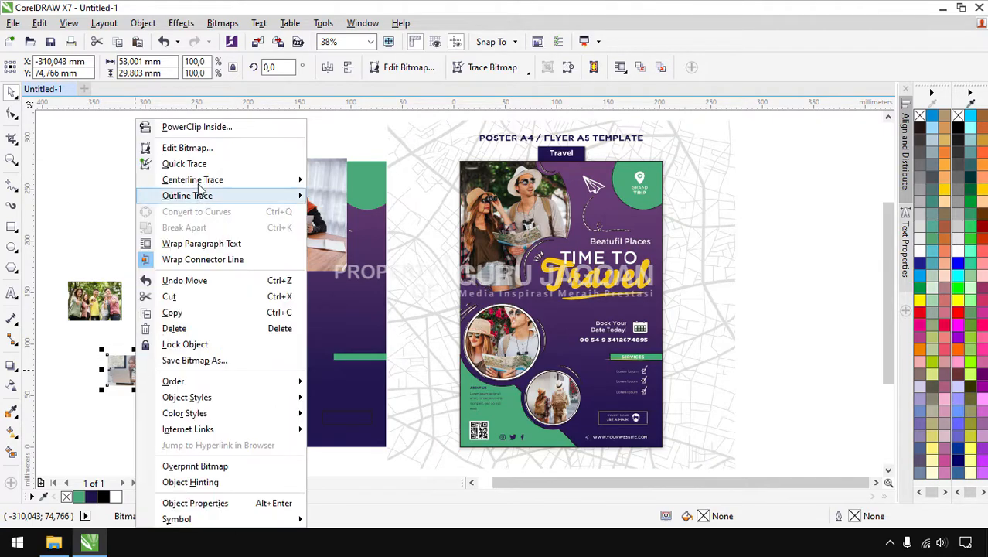
pyautogui.click(198, 128)
pyautogui.click(211, 338)
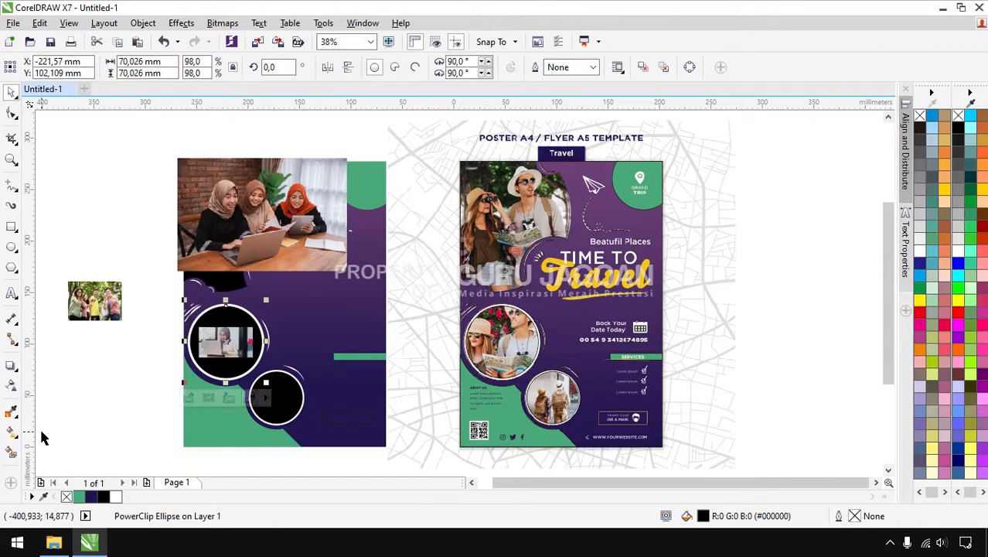
pyautogui.click(98, 307)
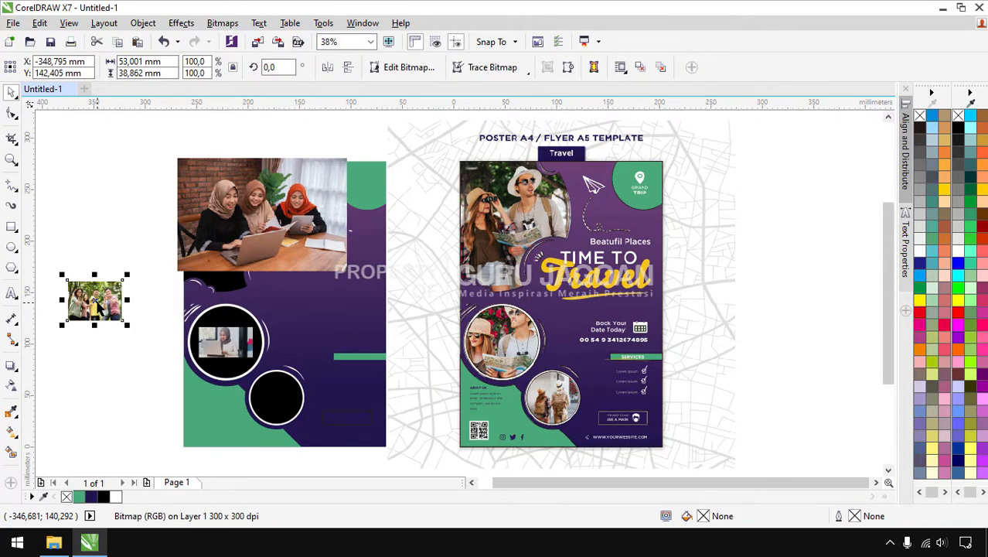
# PowerClip the group photo inside the lower circle
pyautogui.click(219, 23)
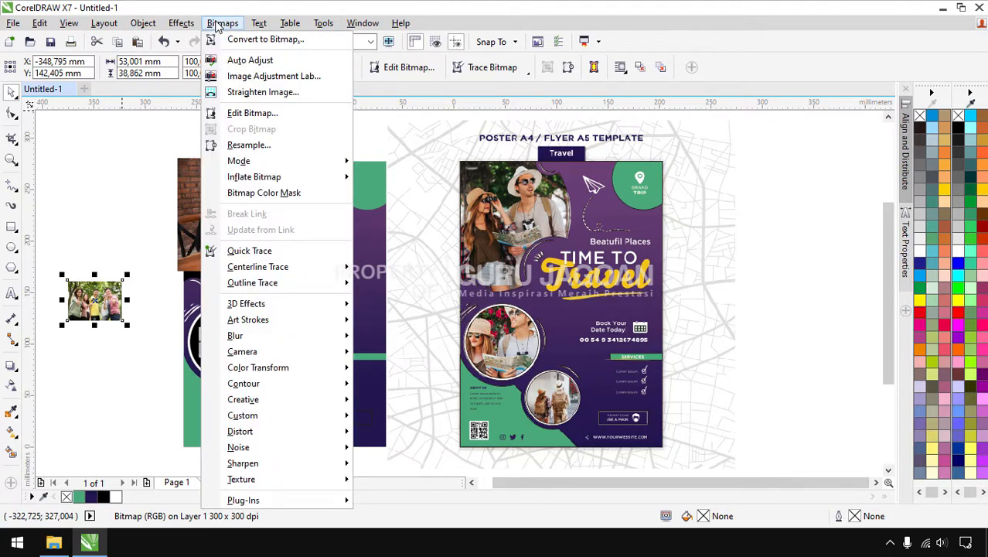
pyautogui.moveTo(171, 27)
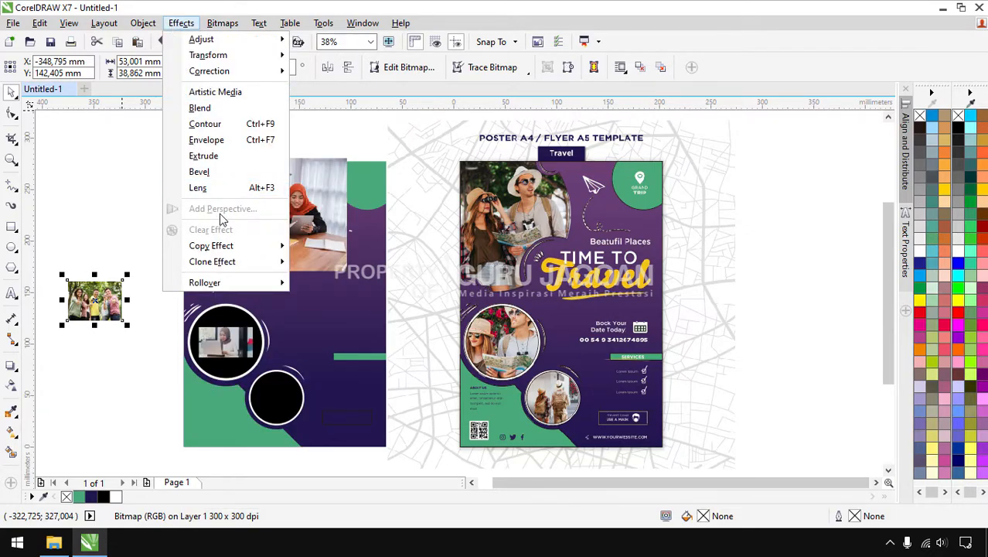
pyautogui.click(143, 24)
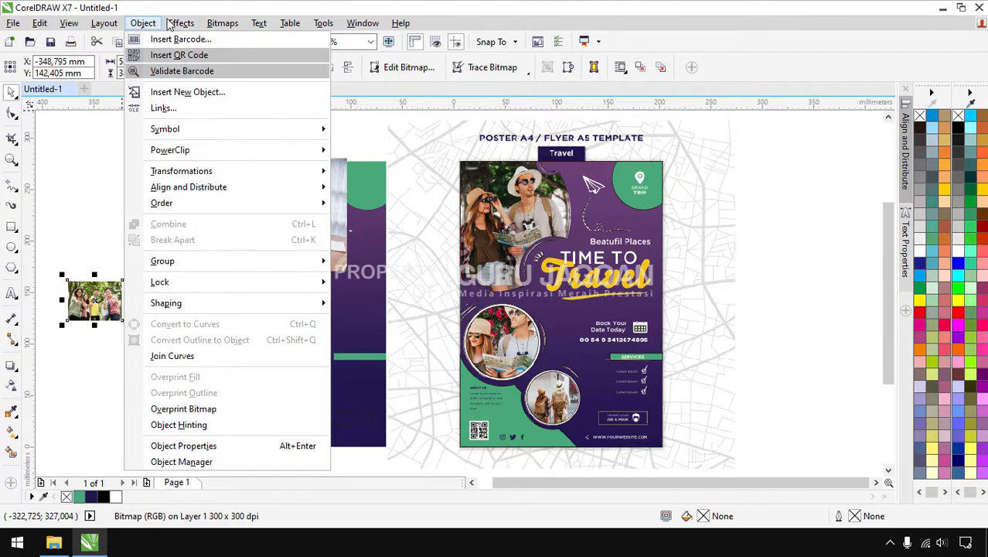
pyautogui.click(83, 212)
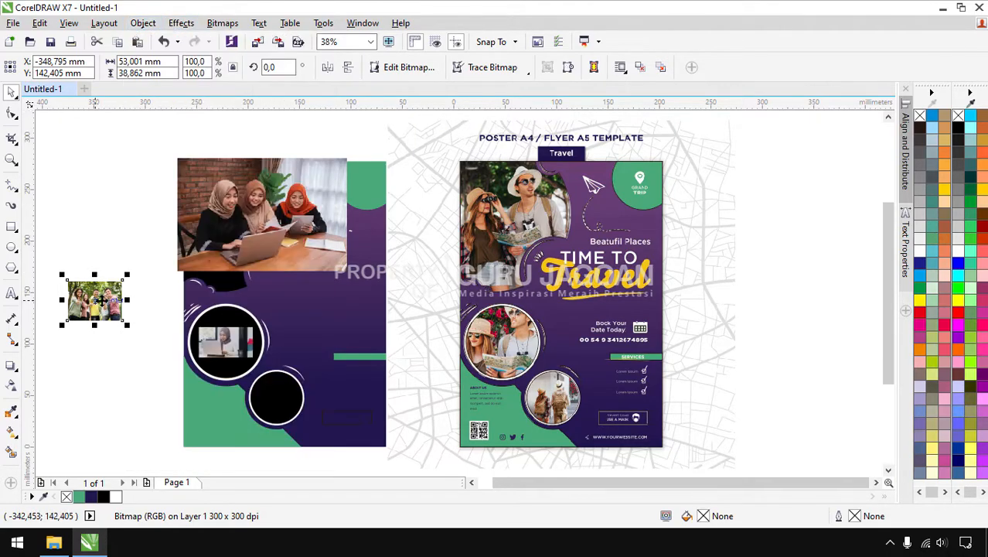
pyautogui.moveTo(100, 300); pyautogui.dragTo(120, 237)
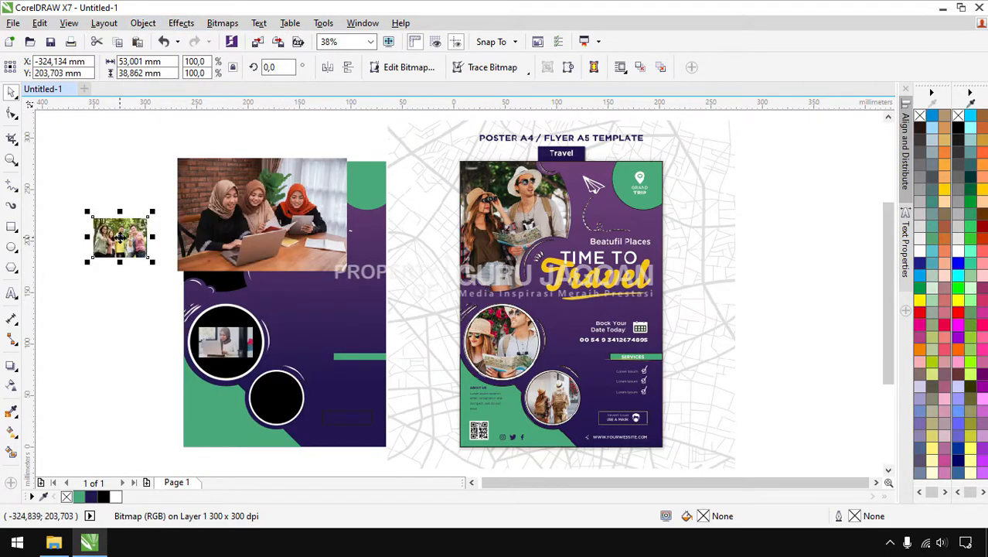
pyautogui.rightClick(120, 238)
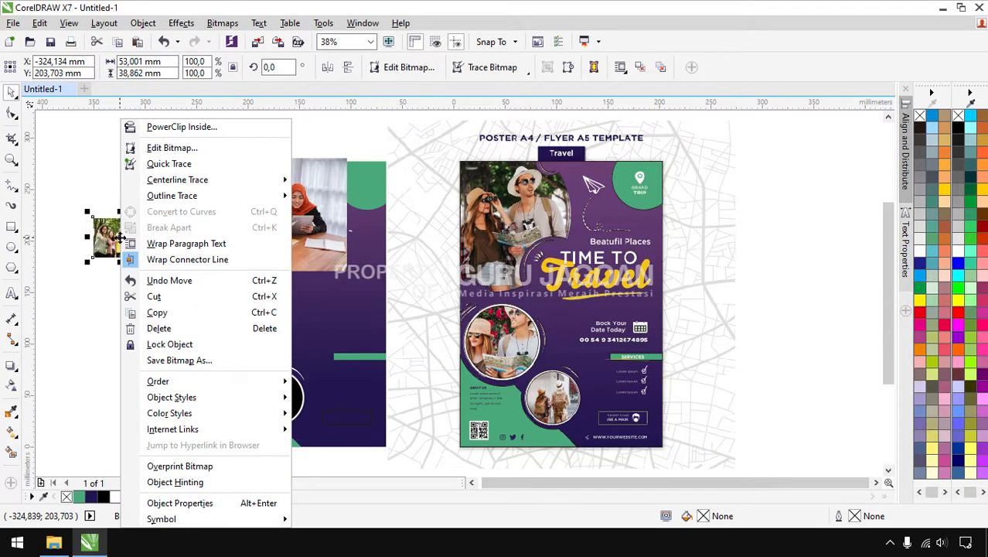
pyautogui.click(112, 204)
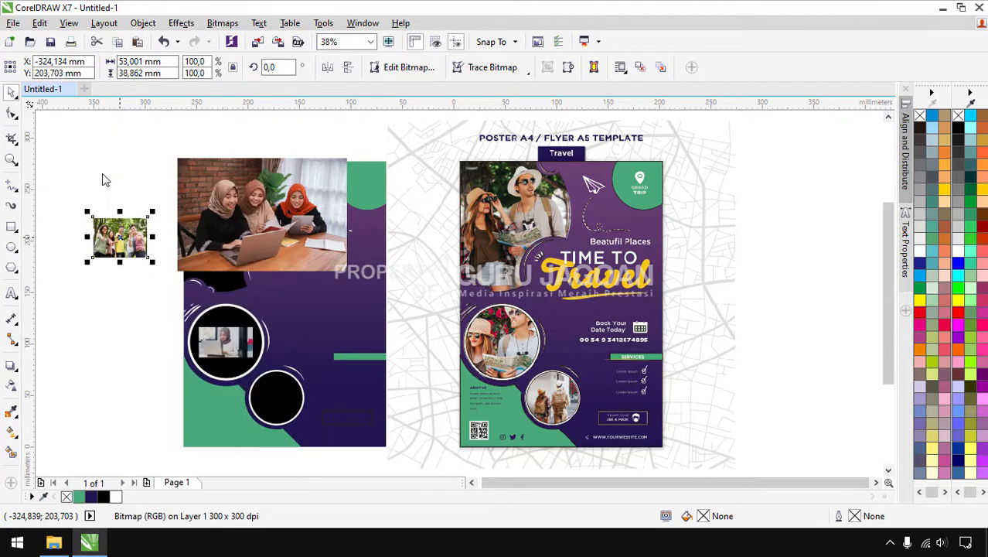
pyautogui.rightClick(111, 230)
pyautogui.click(159, 127)
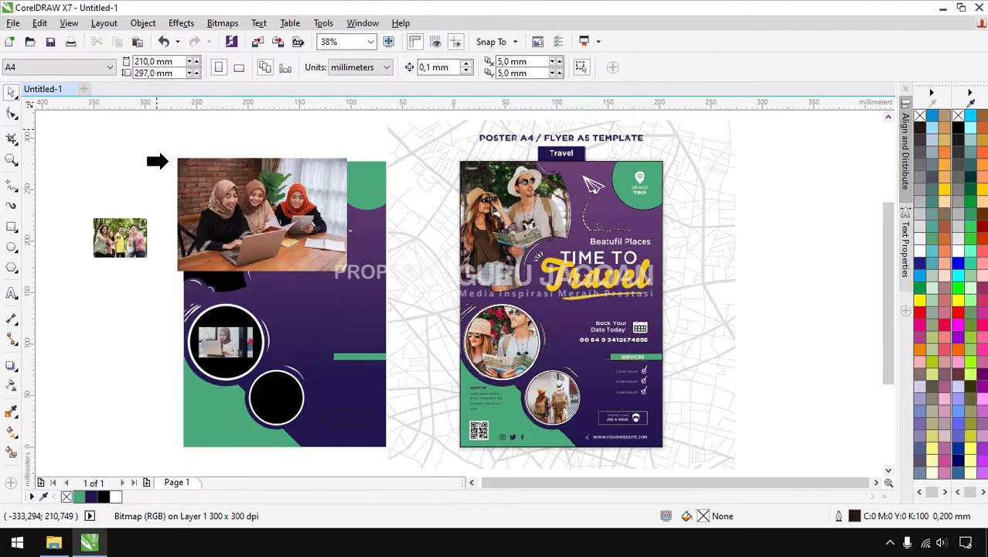
pyautogui.click(267, 379)
# PowerClip the three-women photo inside the top-left purple shape
pyautogui.moveTo(228, 221); pyautogui.dragTo(63, 194)
pyautogui.moveTo(124, 191); pyautogui.dragTo(81, 193)
pyautogui.rightClick(83, 193)
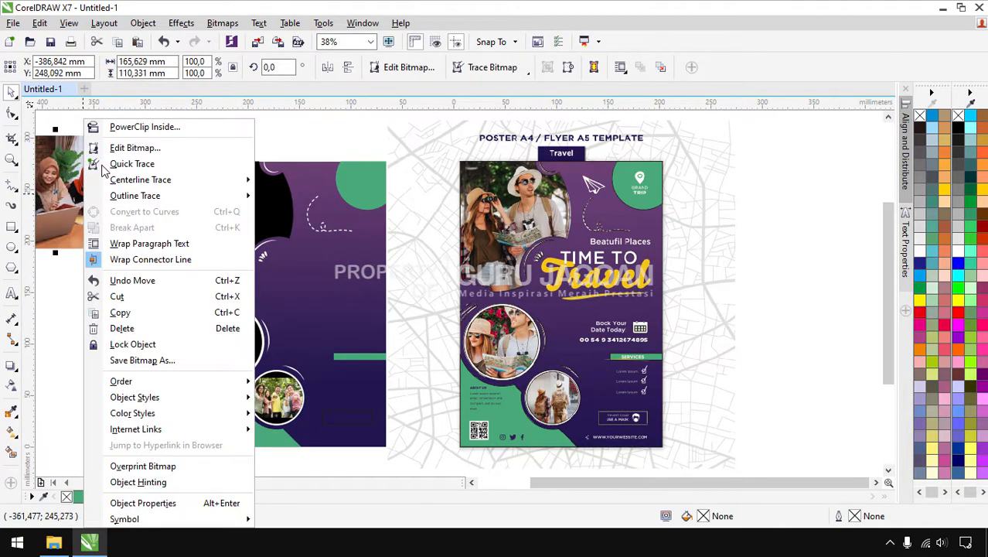
pyautogui.click(145, 127)
pyautogui.click(223, 202)
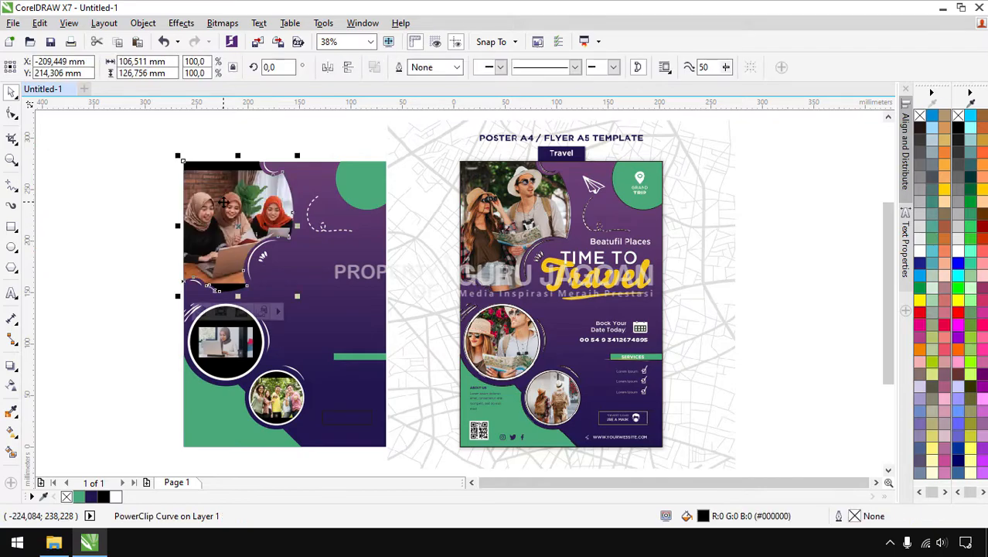
# Enlarge the three-women photo to 117.6% within its top-left PowerClip shape
pyautogui.click(108, 232)
pyautogui.click(219, 227)
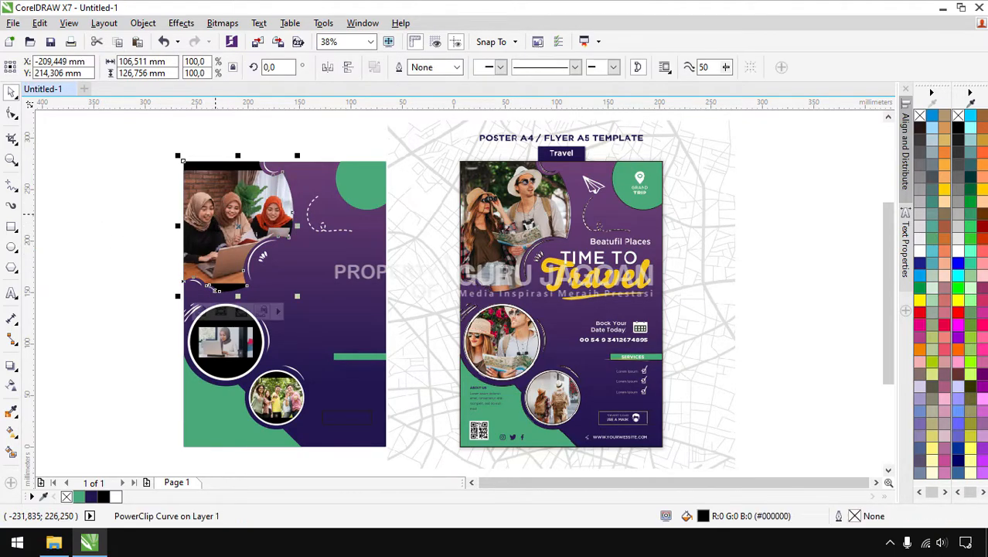
pyautogui.click(201, 312)
pyautogui.click(323, 280)
pyautogui.moveTo(327, 288); pyautogui.dragTo(345, 297)
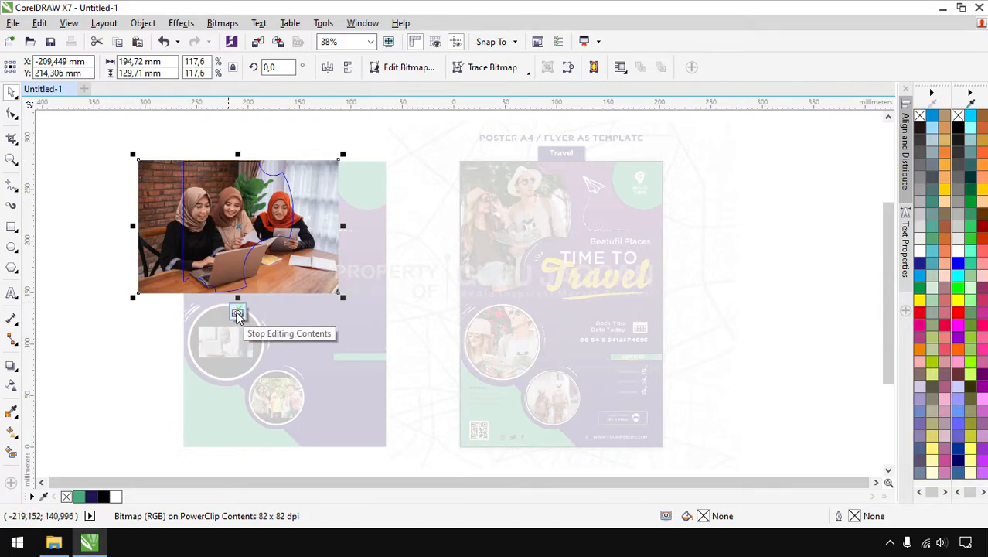
pyautogui.click(237, 315)
# Enlarge the laptop photo inside the upper circle so it fills the circle
pyautogui.click(126, 236)
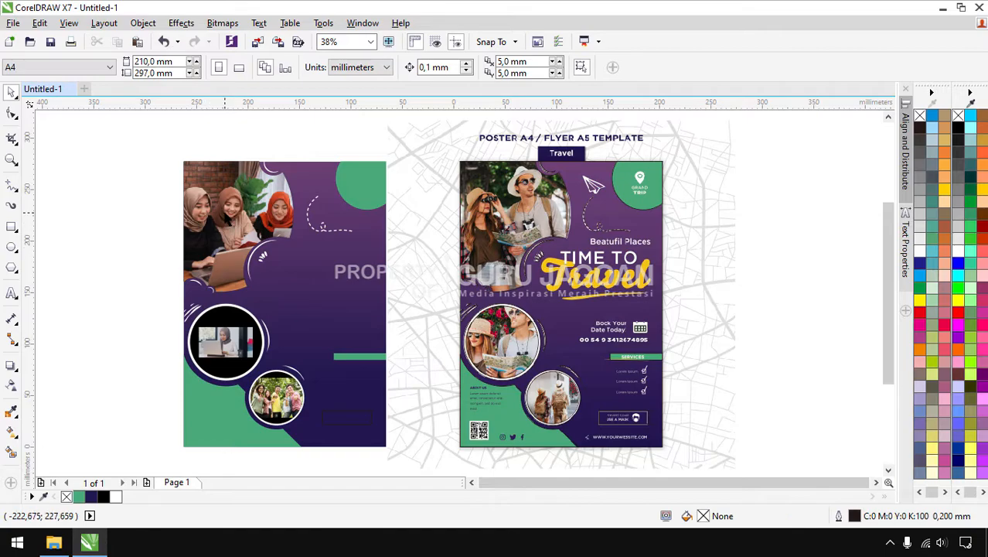
pyautogui.scroll(1, 225, 236)
pyautogui.scroll(-1, 229, 222)
pyautogui.scroll(2, 231, 332)
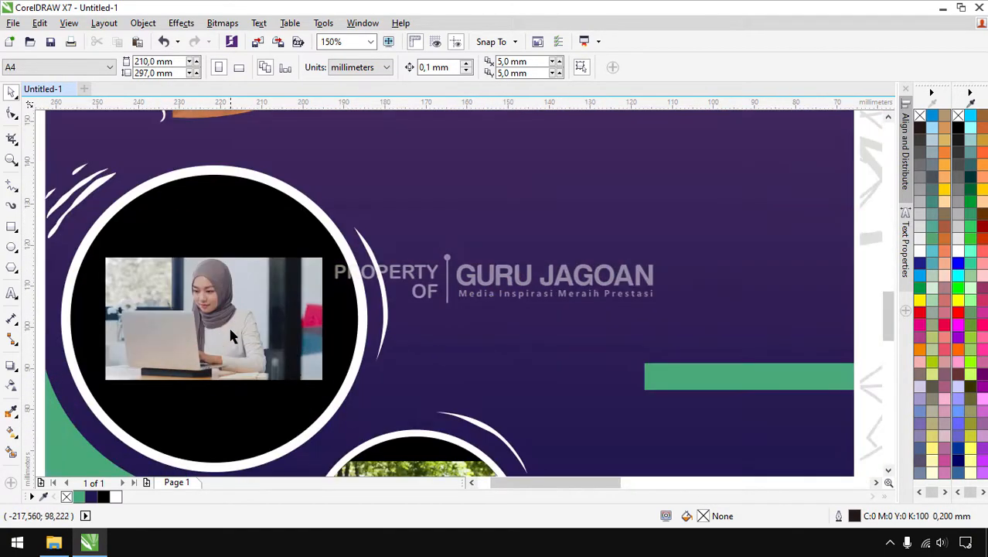
pyautogui.click(231, 321)
pyautogui.scroll(-1, 231, 321)
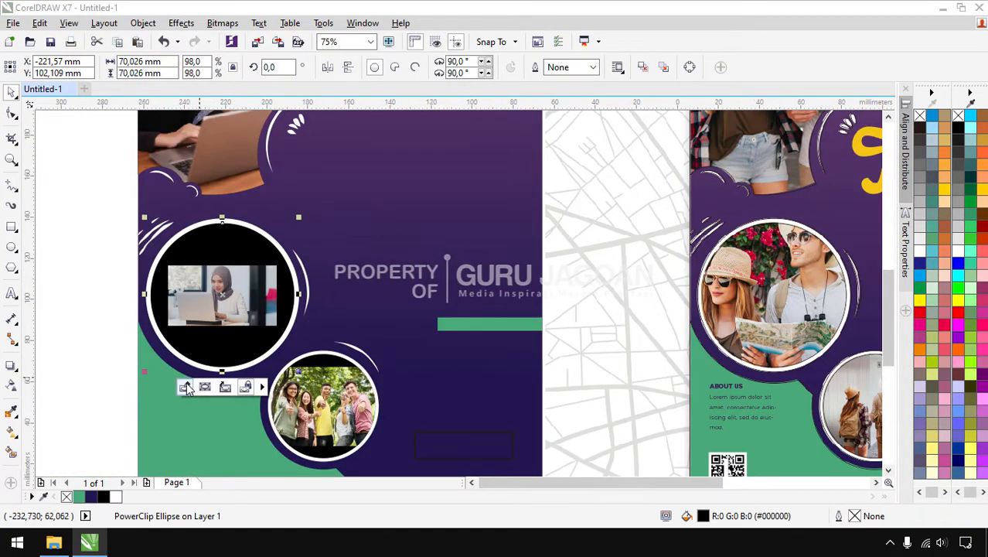
pyautogui.keyDown('ctrl'); pyautogui.click(209, 311); pyautogui.keyUp('ctrl')
pyautogui.click(209, 312)
pyautogui.moveTo(280, 261); pyautogui.dragTo(357, 203)
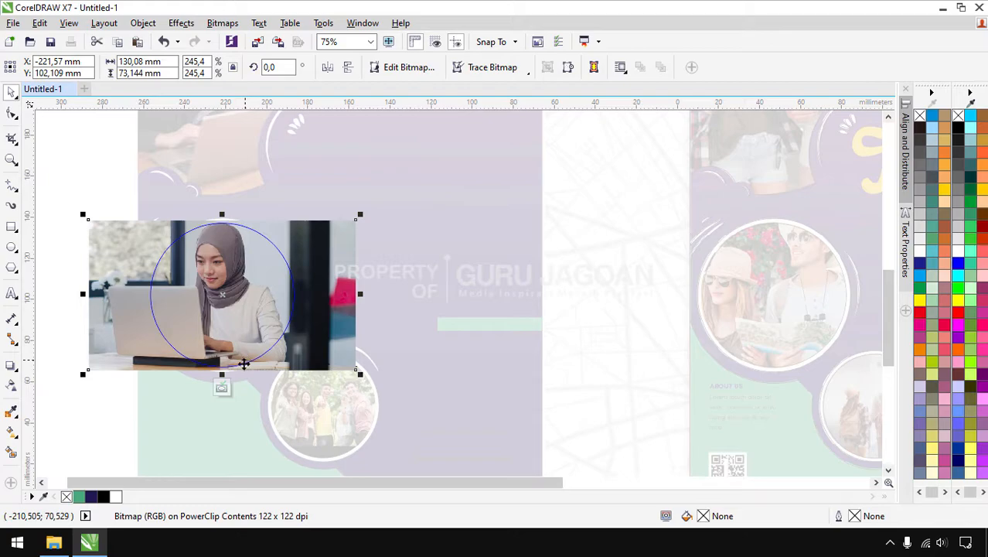
pyautogui.click(221, 389)
# Enlarge the group photo to 117.1% inside the lower circle, then return to the image folder
pyautogui.click(325, 407)
pyautogui.click(293, 334)
pyautogui.moveTo(382, 358); pyautogui.dragTo(410, 346)
pyautogui.keyDown('ctrl'); pyautogui.click(405, 293); pyautogui.keyUp('ctrl')
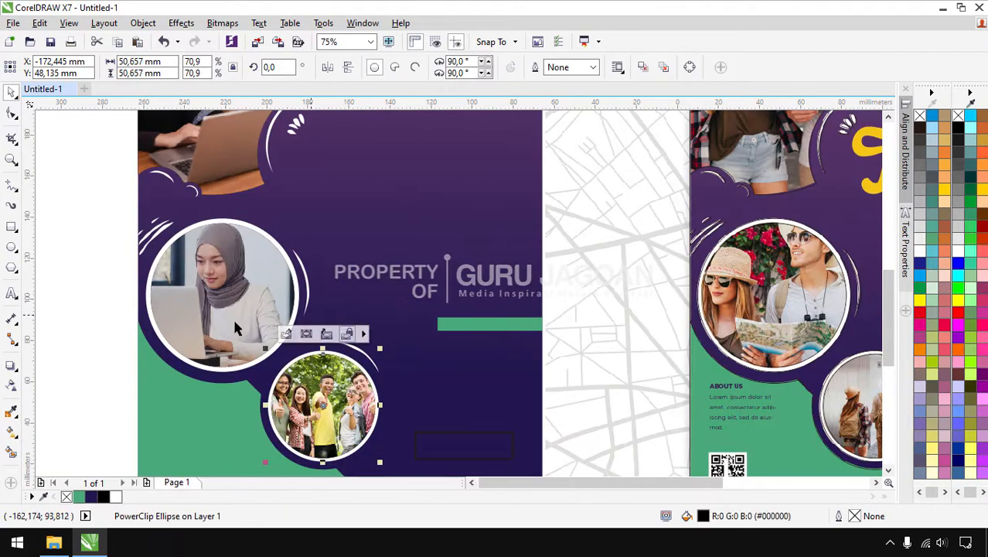
pyautogui.click(81, 327)
pyautogui.scroll(-1, 390, 338)
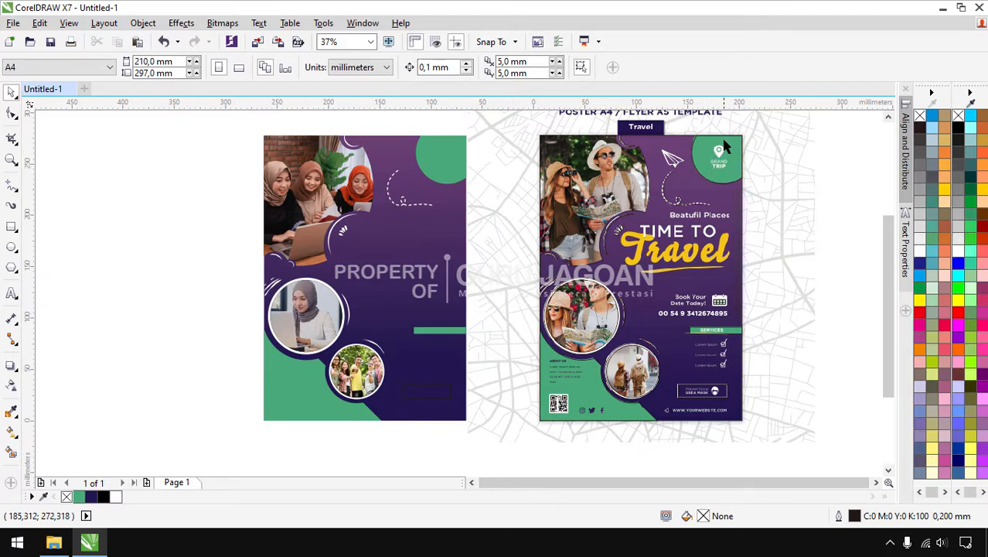
pyautogui.scroll(1, 721, 152)
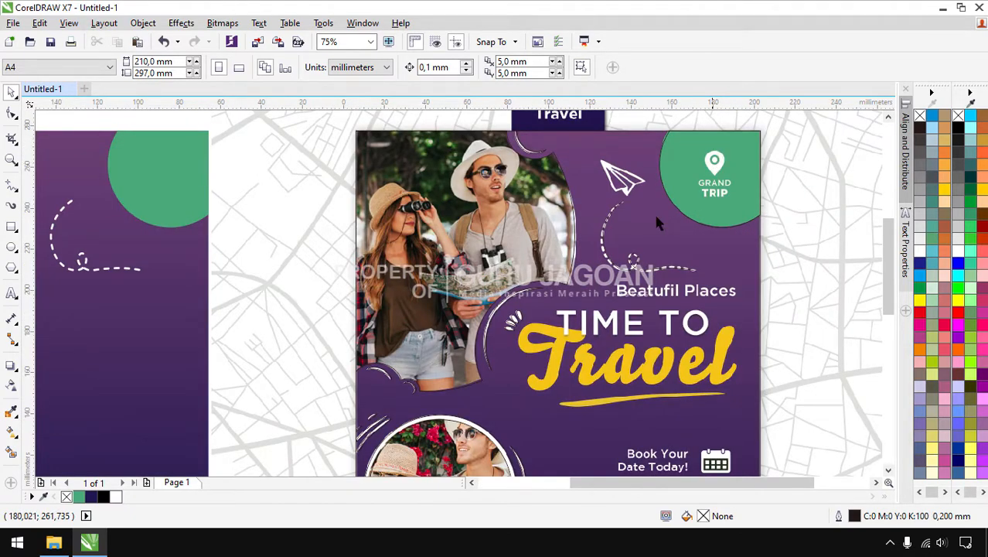
pyautogui.click(53, 542)
pyautogui.click(424, 299)
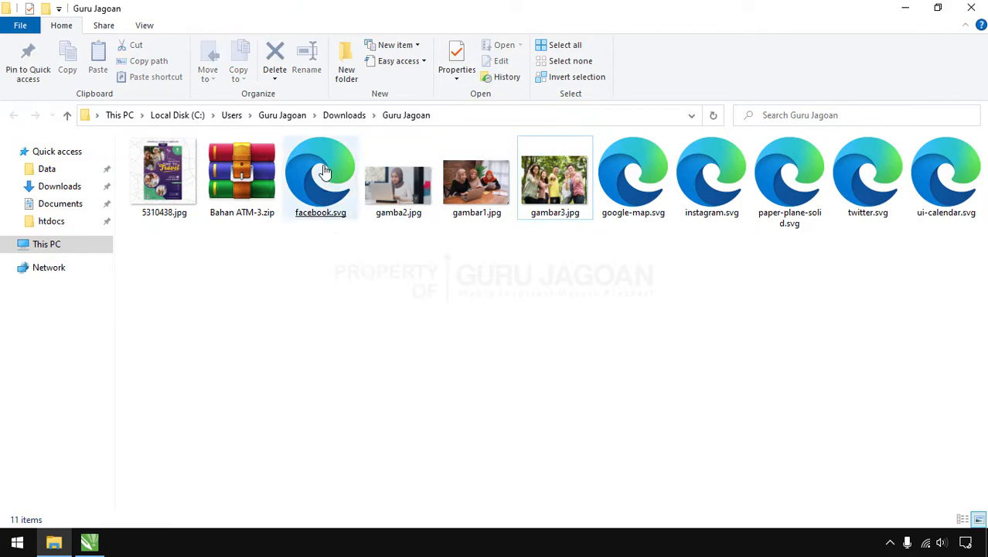
# Import google-map.svg from the image folder into the CorelDRAW document
pyautogui.click(330, 219)
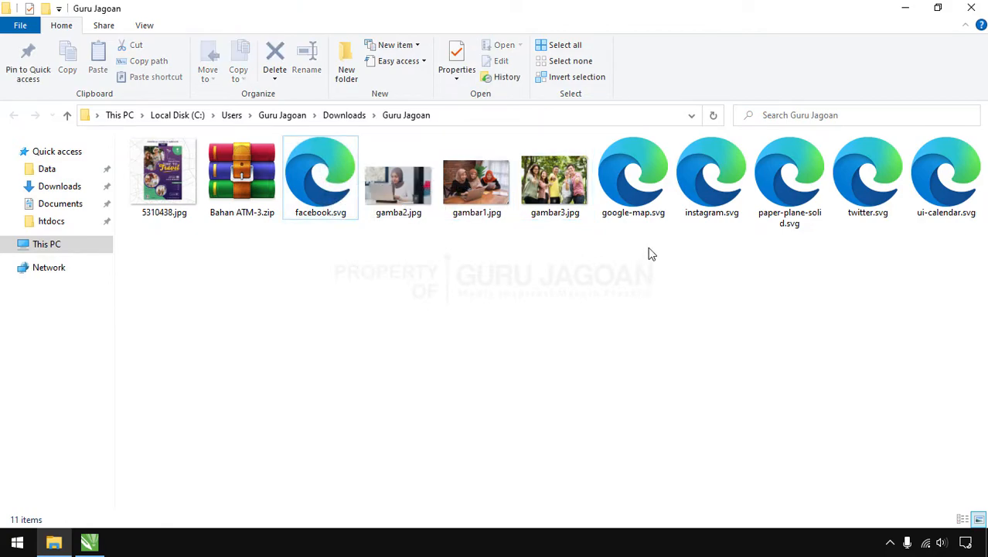
pyautogui.click(653, 218)
pyautogui.moveTo(633, 191); pyautogui.dragTo(149, 172)
pyautogui.scroll(-3, 248, 189)
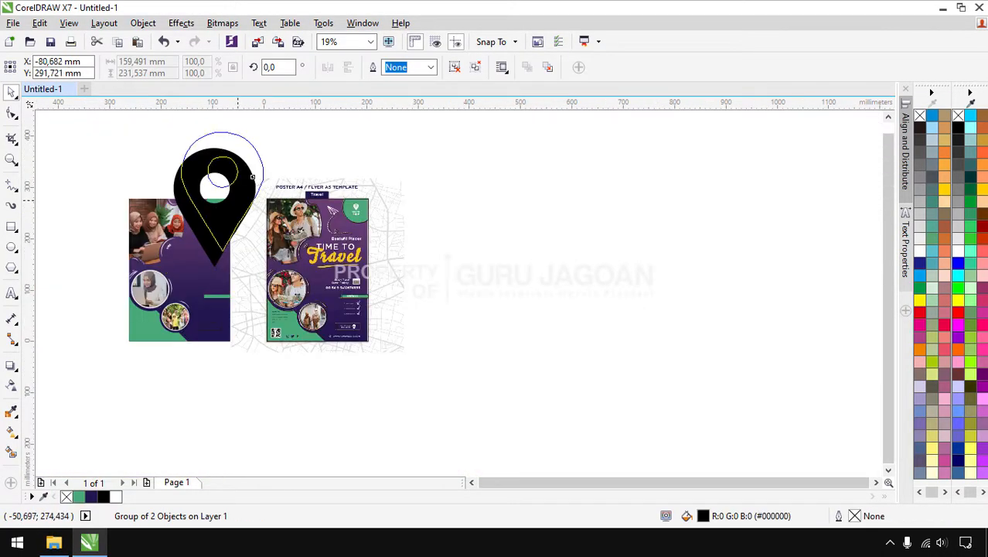
# Fill the imported map pin with white and adjust its size
pyautogui.moveTo(251, 177); pyautogui.dragTo(252, 176)
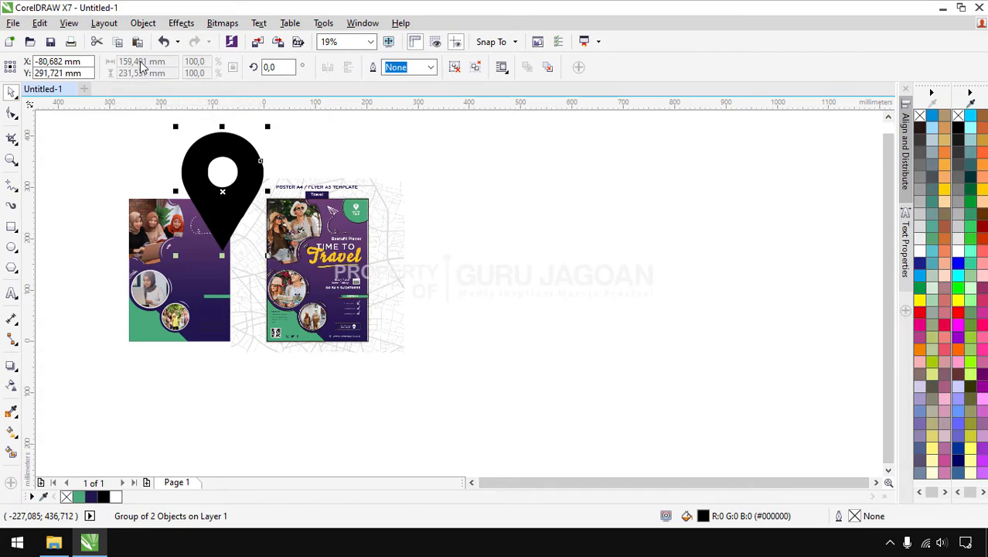
pyautogui.moveTo(177, 129); pyautogui.dragTo(222, 191)
pyautogui.moveTo(240, 224); pyautogui.dragTo(221, 214)
pyautogui.click(958, 255)
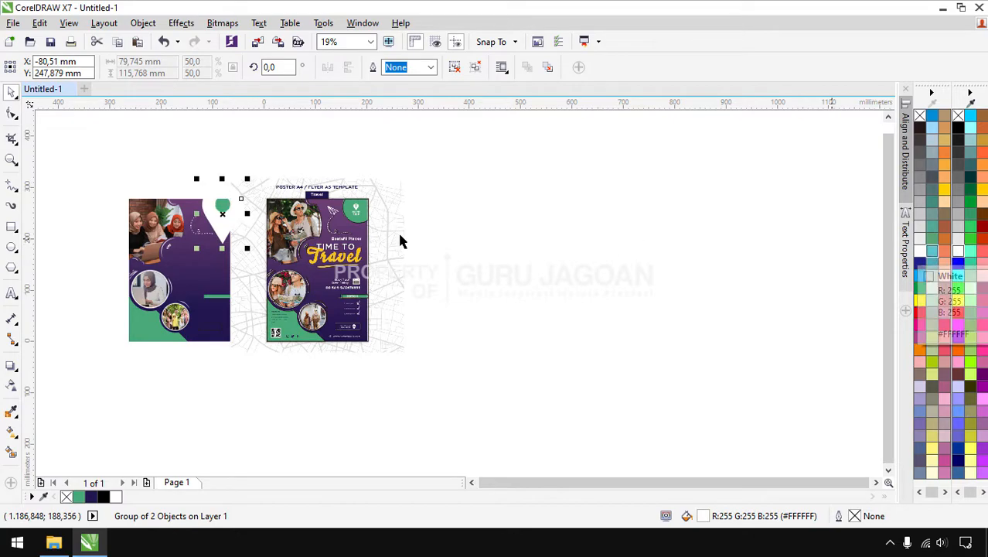
pyautogui.moveTo(248, 249); pyautogui.dragTo(224, 208)
pyautogui.scroll(2, 222, 203)
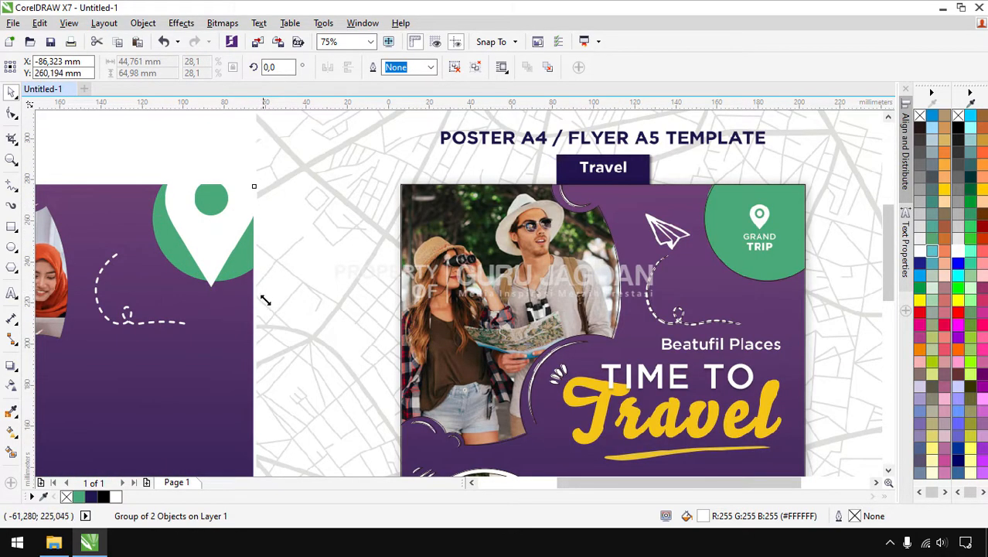
pyautogui.moveTo(261, 291); pyautogui.dragTo(302, 350)
pyautogui.moveTo(160, 149); pyautogui.dragTo(141, 116)
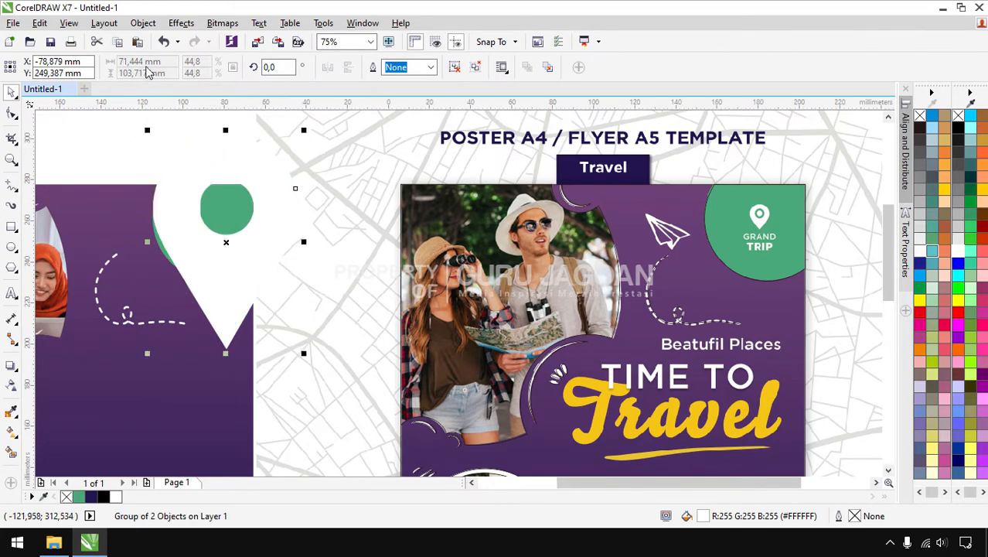
# Ungroup the pin and shrink it to about 11 × 16 mm inside the green circle
pyautogui.rightClick(205, 160)
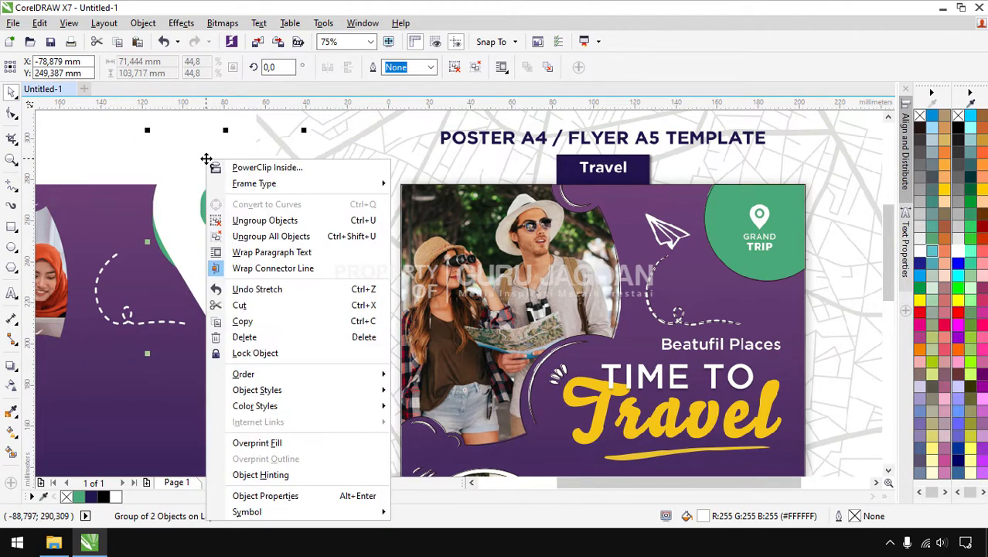
pyautogui.click(251, 223)
pyautogui.moveTo(170, 62); pyautogui.dragTo(95, 75)
pyautogui.click(174, 157)
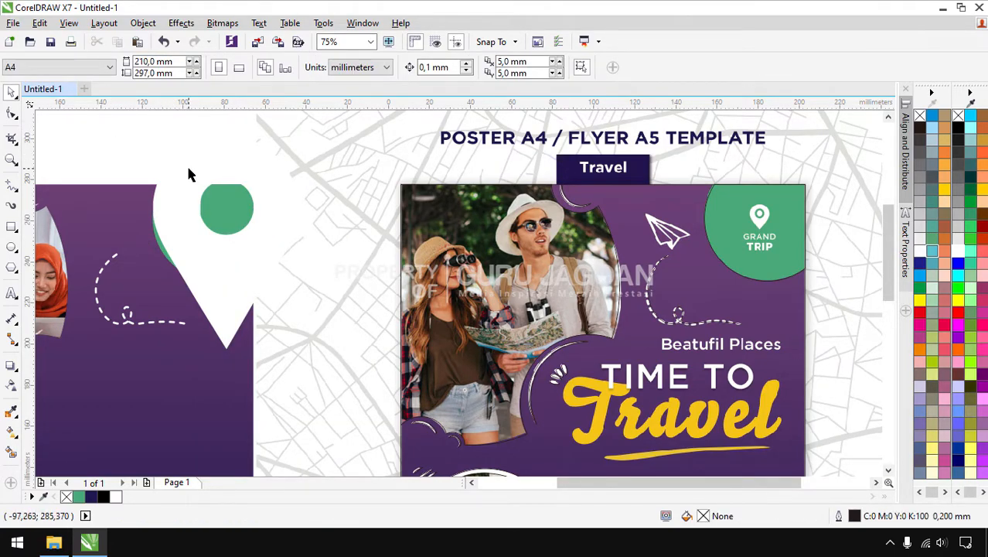
pyautogui.click(188, 174)
pyautogui.moveTo(151, 138); pyautogui.dragTo(276, 277)
pyautogui.moveTo(273, 315); pyautogui.dragTo(206, 221)
pyautogui.moveTo(235, 260); pyautogui.dragTo(231, 237)
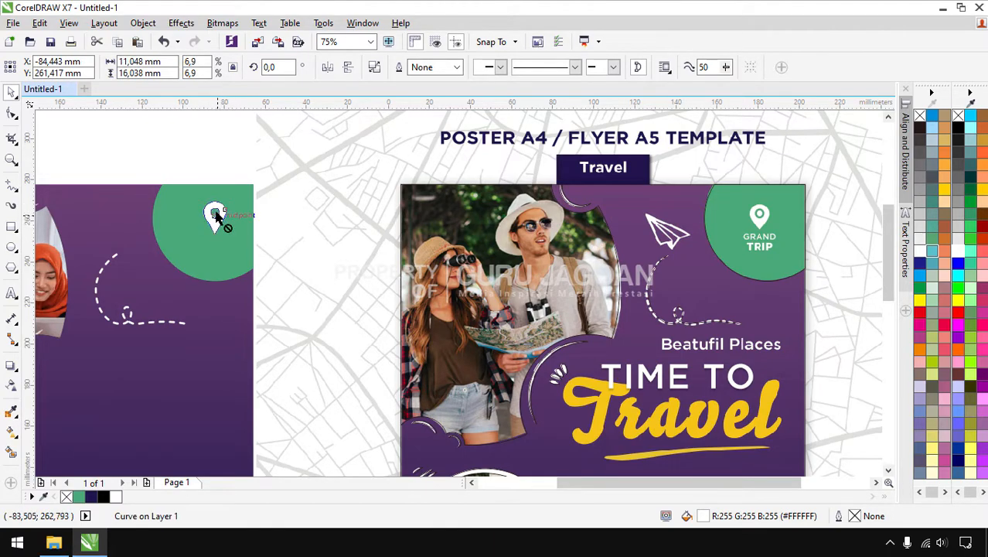
# Type the KARANGMALANG / KAB. SRAGEN address, convert it to UPPERCASE and centre-align it
pyautogui.click(217, 172)
pyautogui.click(12, 293)
pyautogui.click(122, 151)
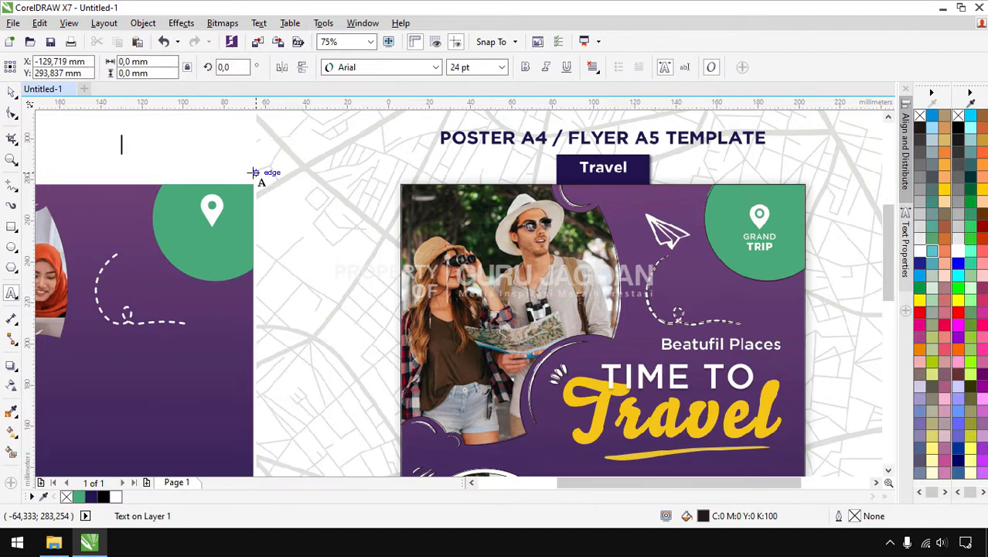
pyautogui.write('kan')
pyautogui.write('angmalang')
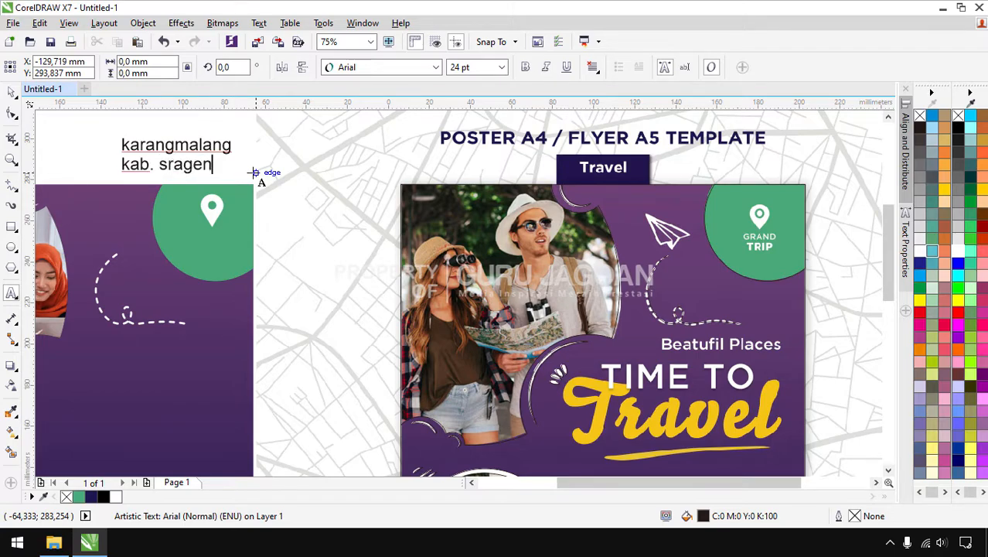
pyautogui.hotkey('ctrl', 'a')
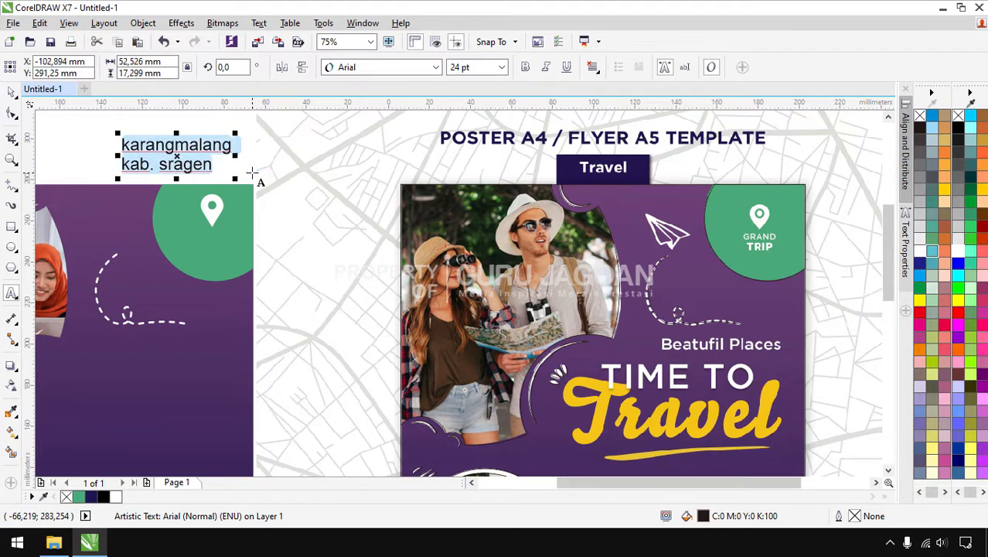
pyautogui.hotkey('shift', 'F3')
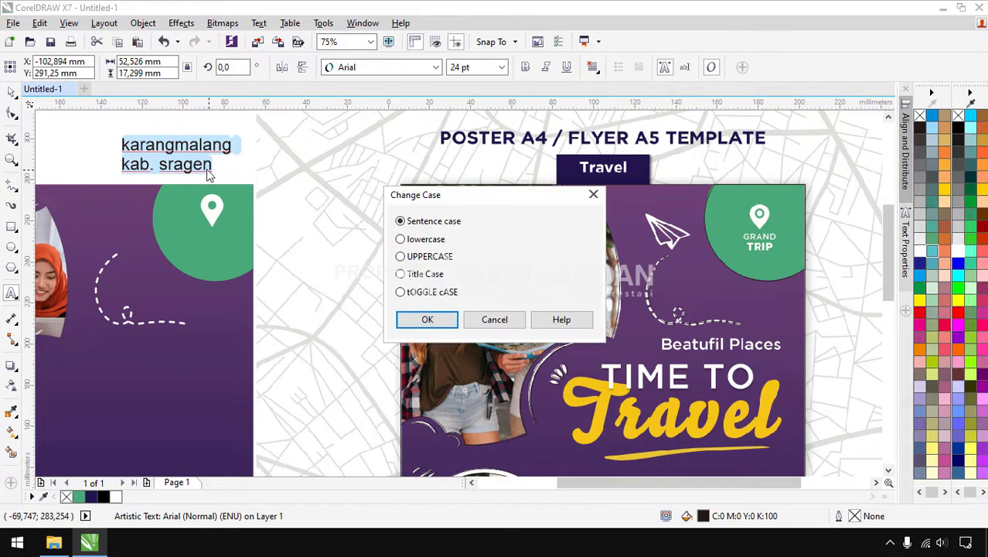
pyautogui.click(427, 259)
pyautogui.click(426, 319)
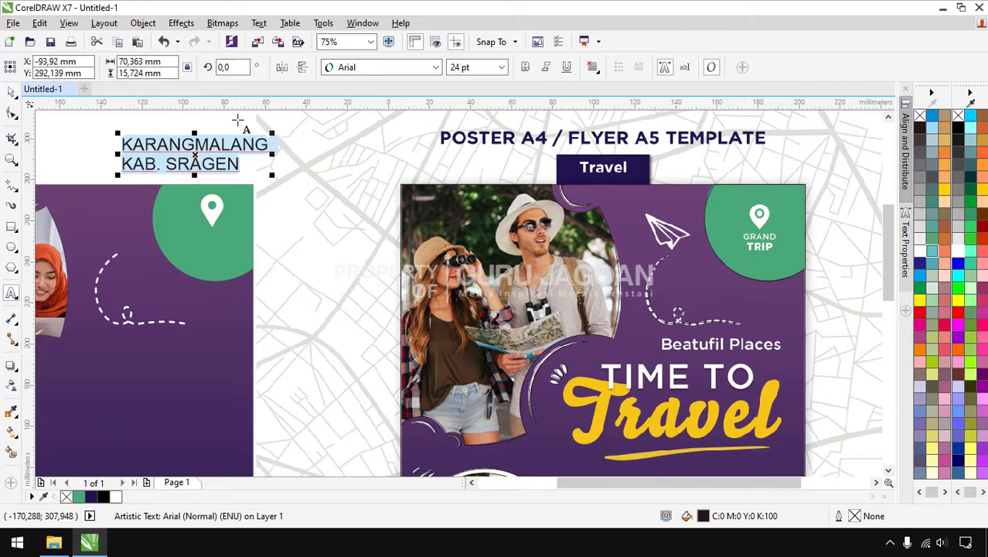
pyautogui.click(593, 67)
pyautogui.click(612, 115)
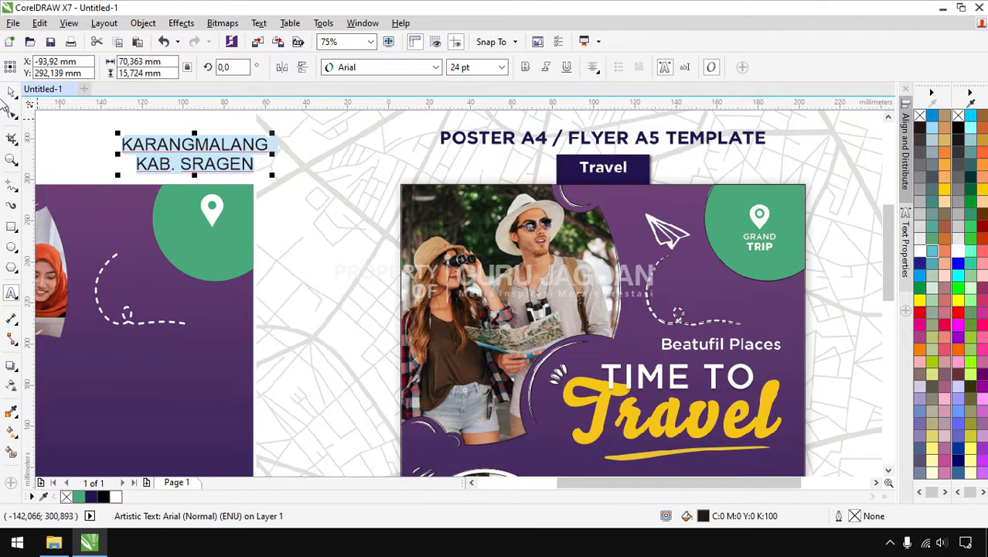
# Set the caption in Articulate and scale it and the pin to fit the green circle
pyautogui.click(11, 93)
pyautogui.click(436, 67)
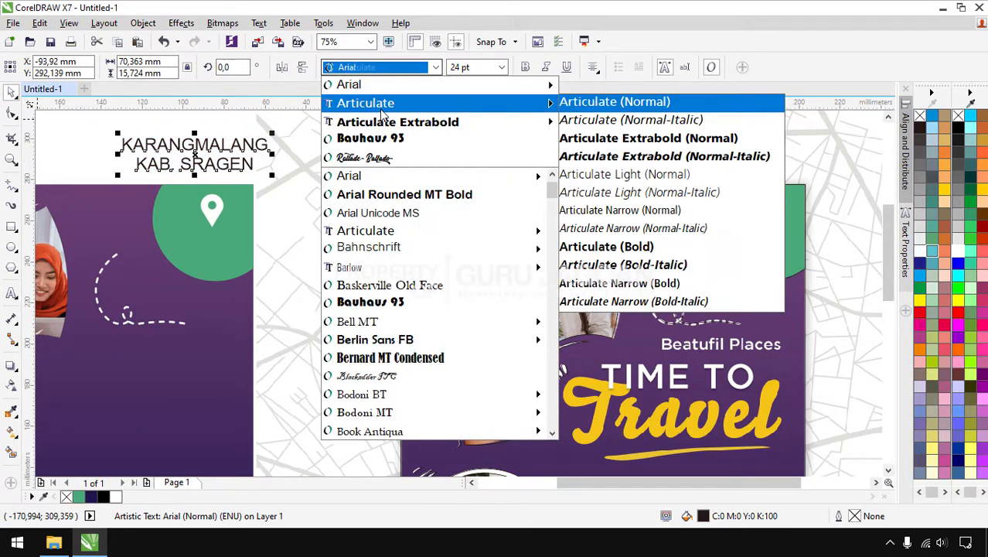
pyautogui.click(363, 99)
pyautogui.moveTo(233, 167); pyautogui.dragTo(248, 262)
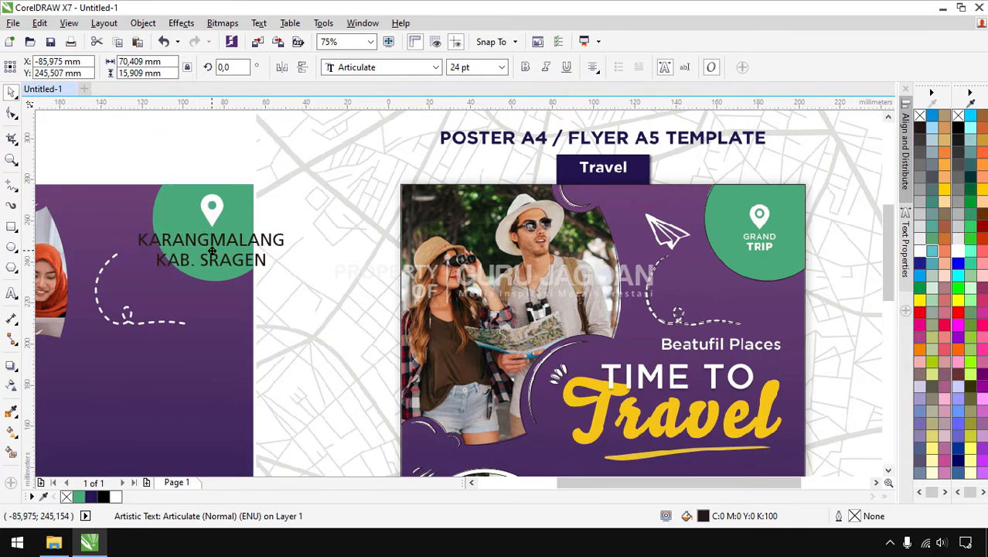
pyautogui.moveTo(287, 228); pyautogui.dragTo(209, 245)
pyautogui.press('Escape')
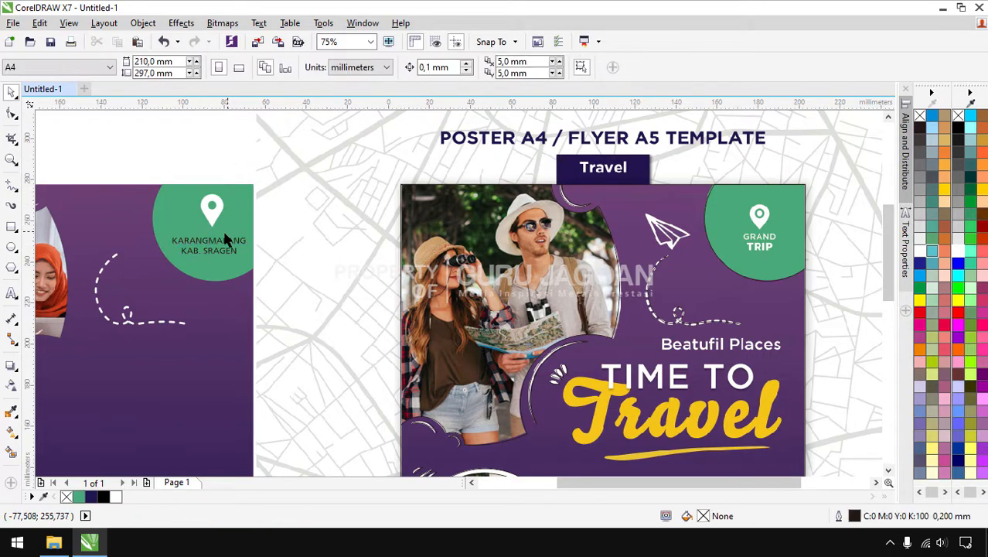
pyautogui.scroll(2, 209, 240)
pyautogui.click(217, 208)
pyautogui.moveTo(243, 224); pyautogui.dragTo(234, 211)
pyautogui.click(224, 245)
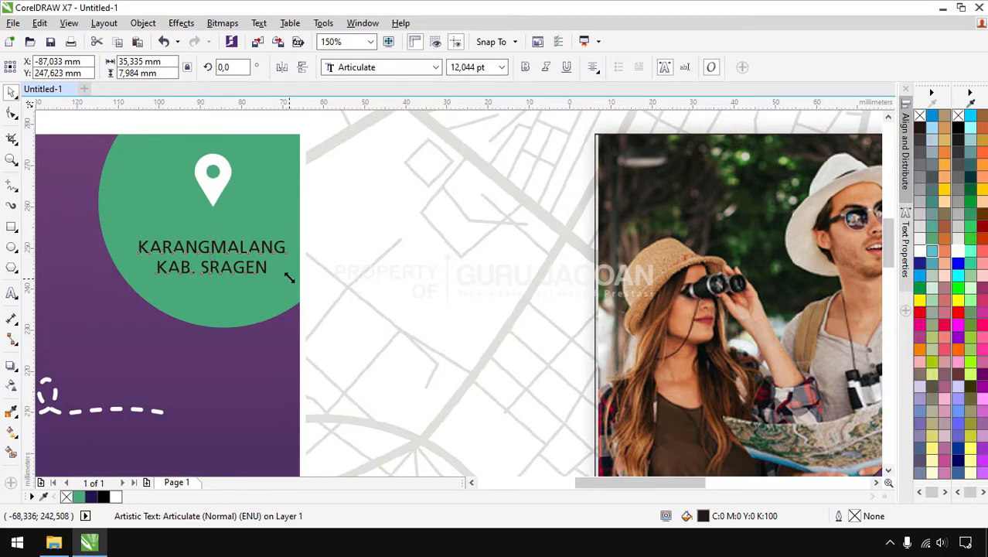
pyautogui.moveTo(289, 279); pyautogui.dragTo(275, 265)
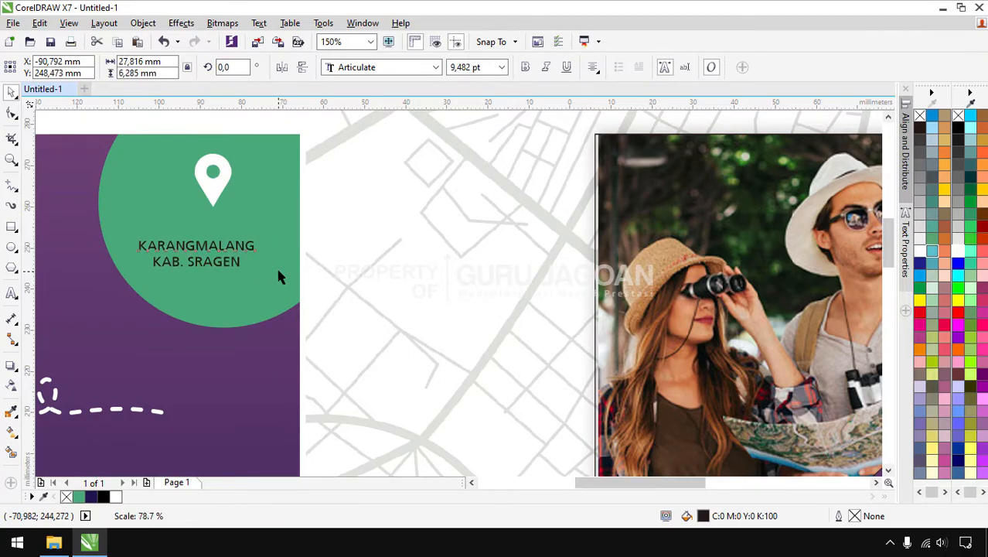
# Centre the pin over the caption and move both to the circle's centre
pyautogui.keyDown('shift'); pyautogui.click(213, 189); pyautogui.keyUp('shift')
pyautogui.click(292, 168)
pyautogui.click(213, 189)
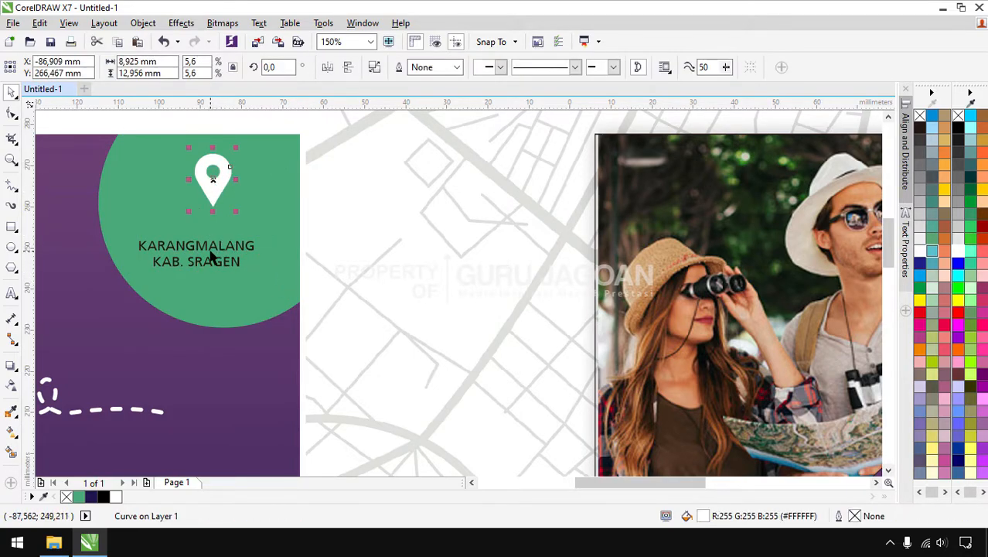
pyautogui.keyDown('shift'); pyautogui.click(215, 249); pyautogui.keyUp('shift')
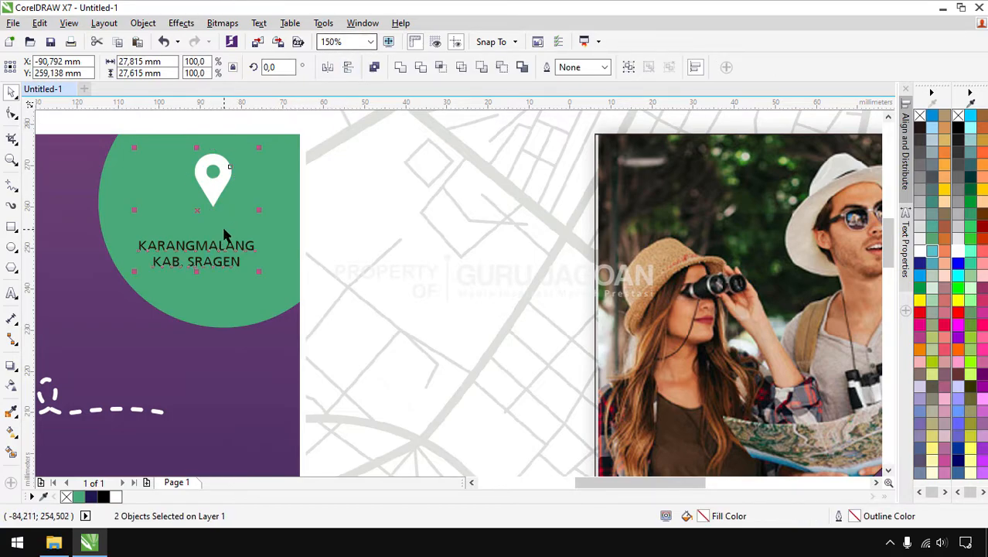
pyautogui.press('c')
pyautogui.moveTo(200, 199); pyautogui.dragTo(219, 200)
pyautogui.press('Escape')
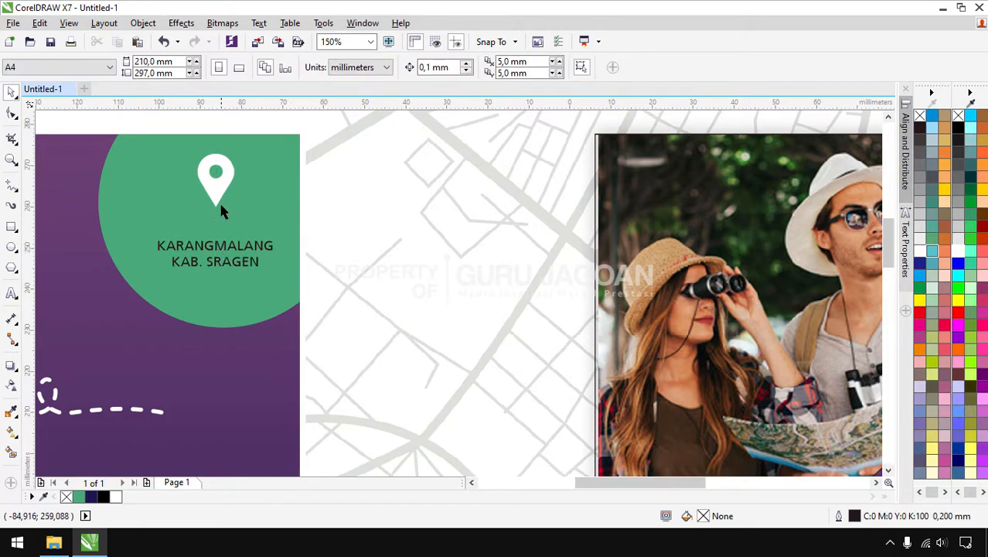
# Make the KAB. SRAGEN line Articulate Extrabold and colour both caption lines white
pyautogui.click(220, 206)
pyautogui.doubleClick(215, 252)
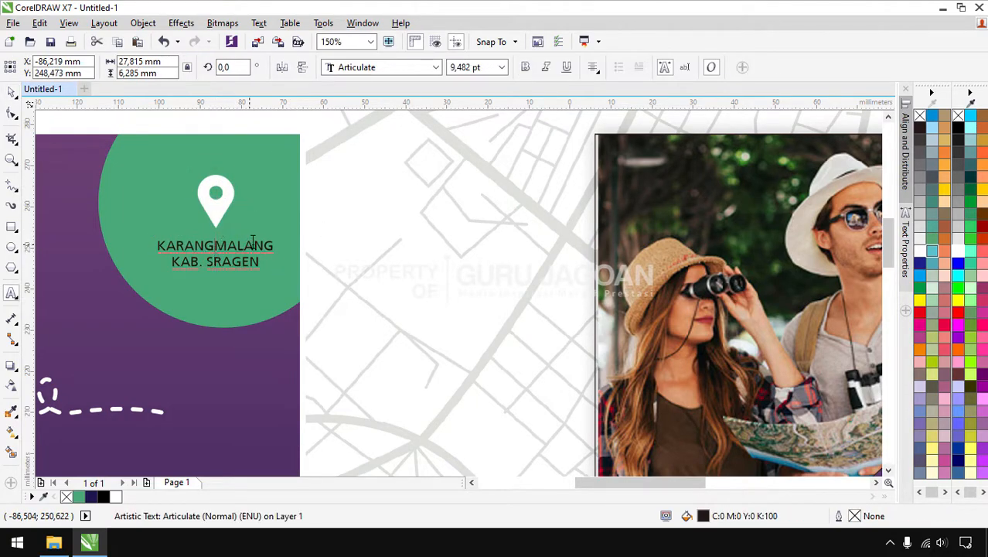
pyautogui.moveTo(275, 246); pyautogui.dragTo(137, 245)
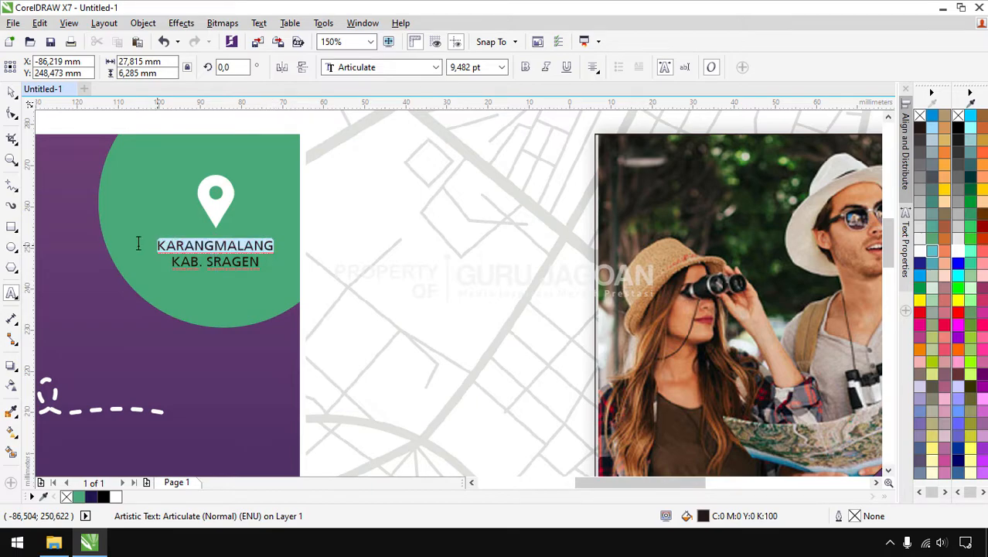
pyautogui.click(11, 91)
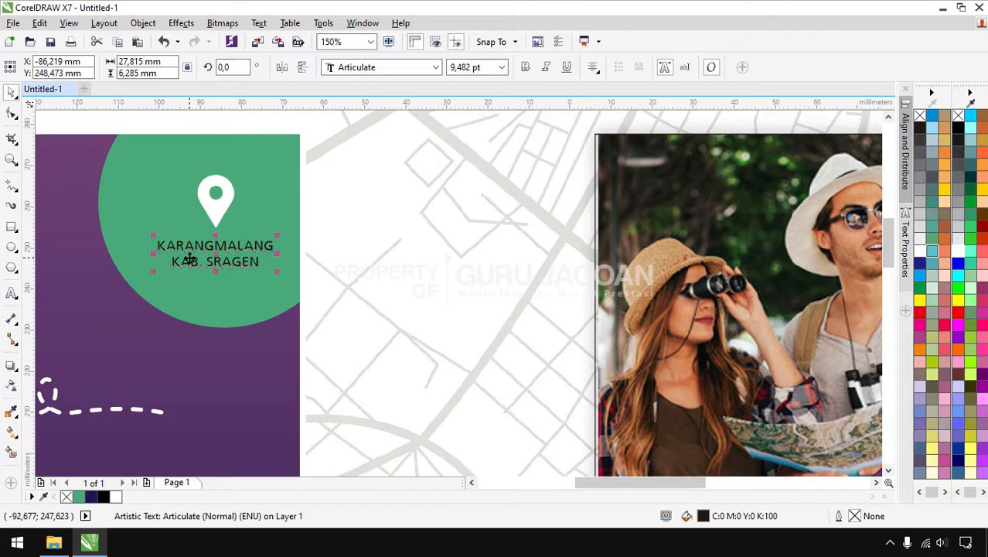
pyautogui.click(178, 209)
pyautogui.click(192, 247)
pyautogui.click(196, 267)
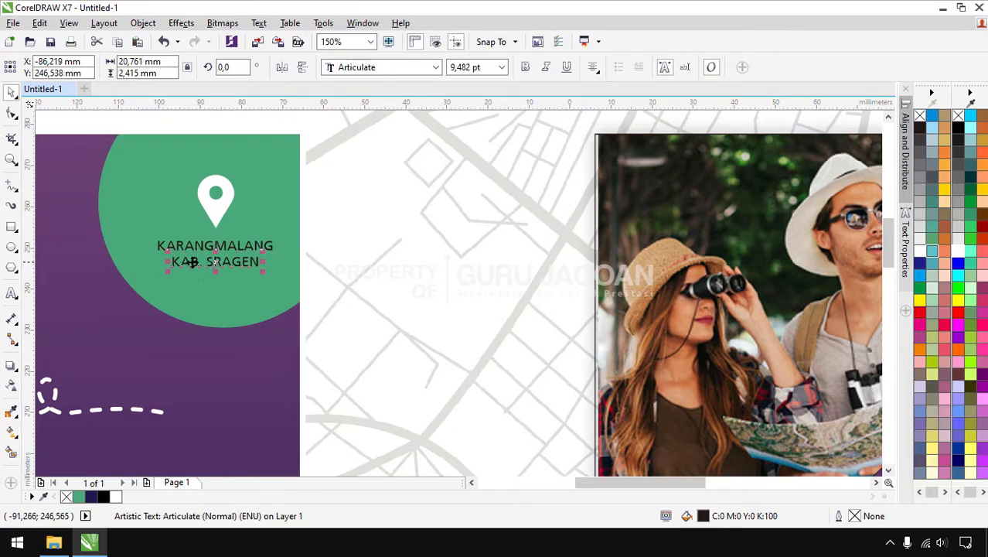
pyautogui.click(435, 68)
pyautogui.click(423, 126)
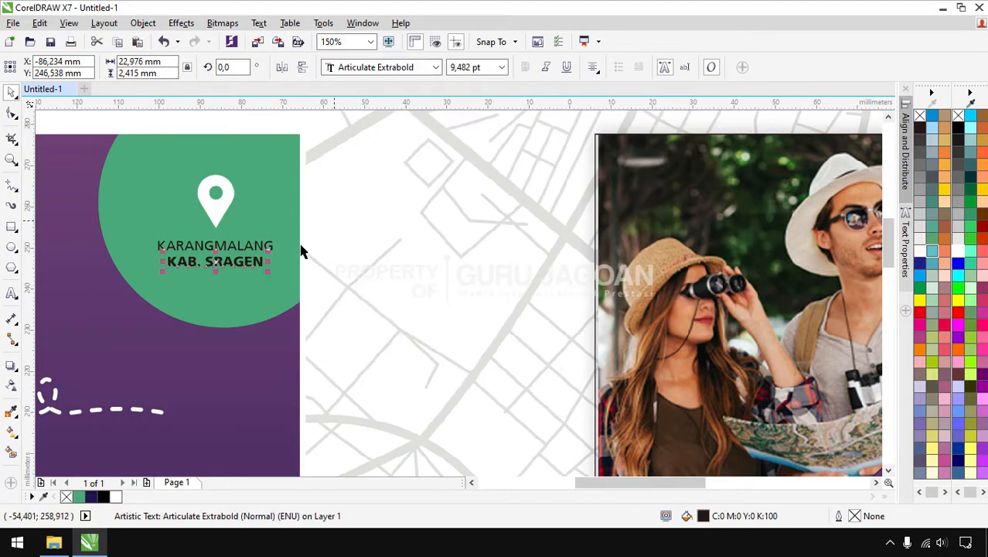
pyautogui.keyDown('shift'); pyautogui.click(244, 250); pyautogui.keyUp('shift')
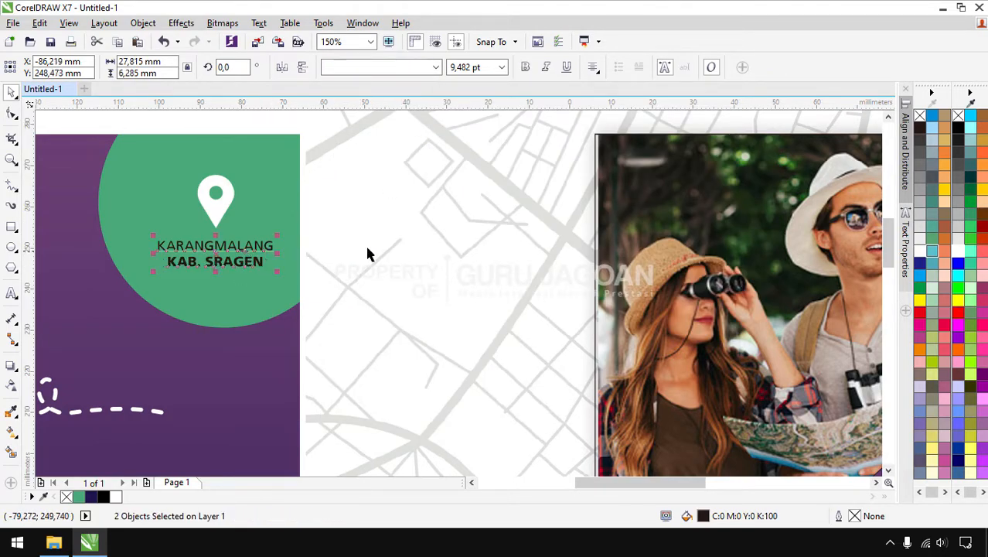
pyautogui.click(957, 250)
pyautogui.press('Escape')
pyautogui.scroll(-1, 315, 272)
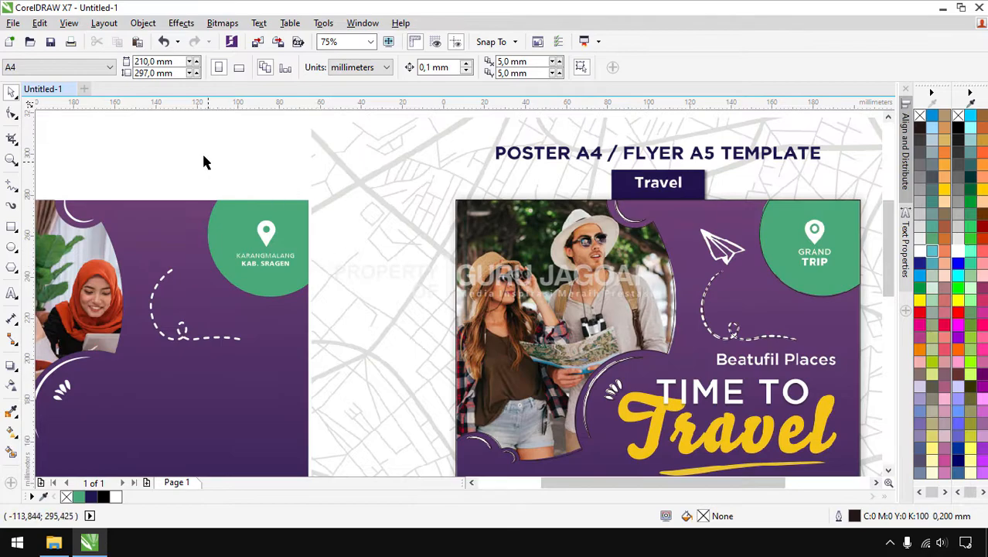
# Type 'Mari Bergabung Bersama Kami' in Articulate on the left flyer and colour it white
pyautogui.scroll(-1, 415, 190)
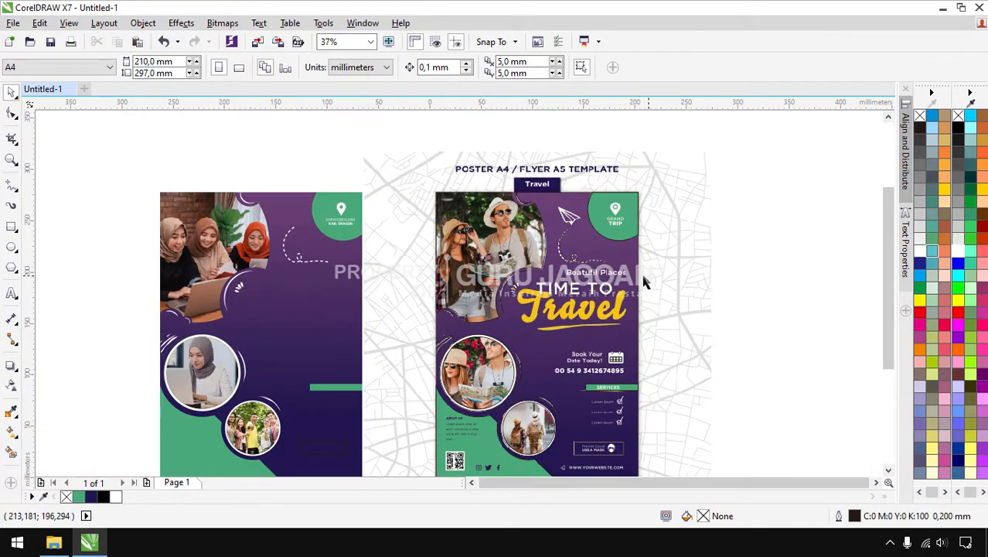
pyautogui.click(11, 293)
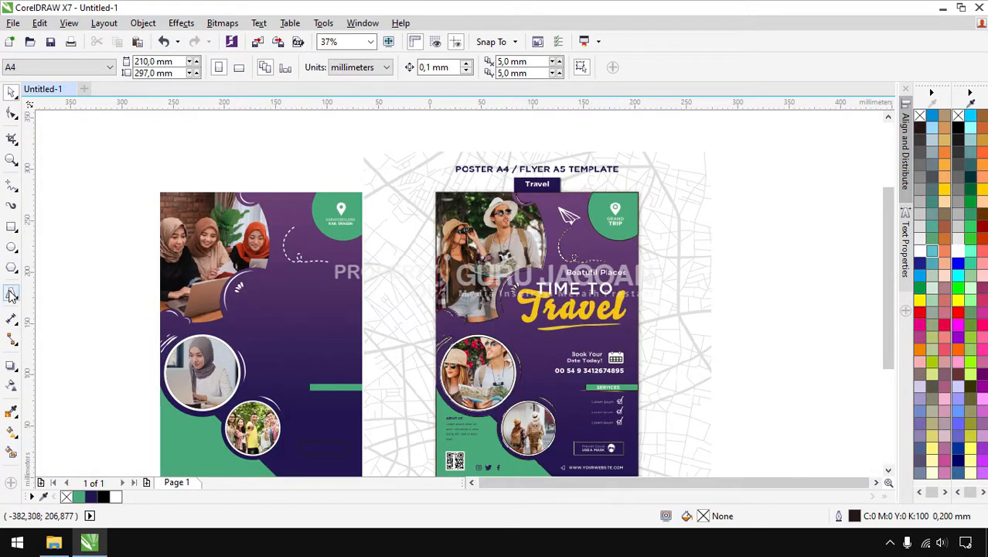
pyautogui.click(285, 297)
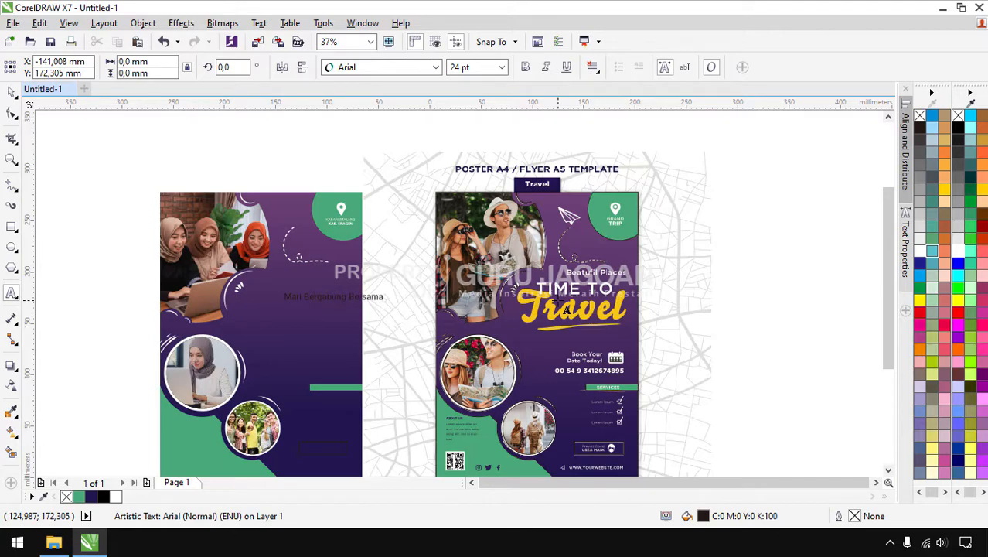
pyautogui.click(11, 92)
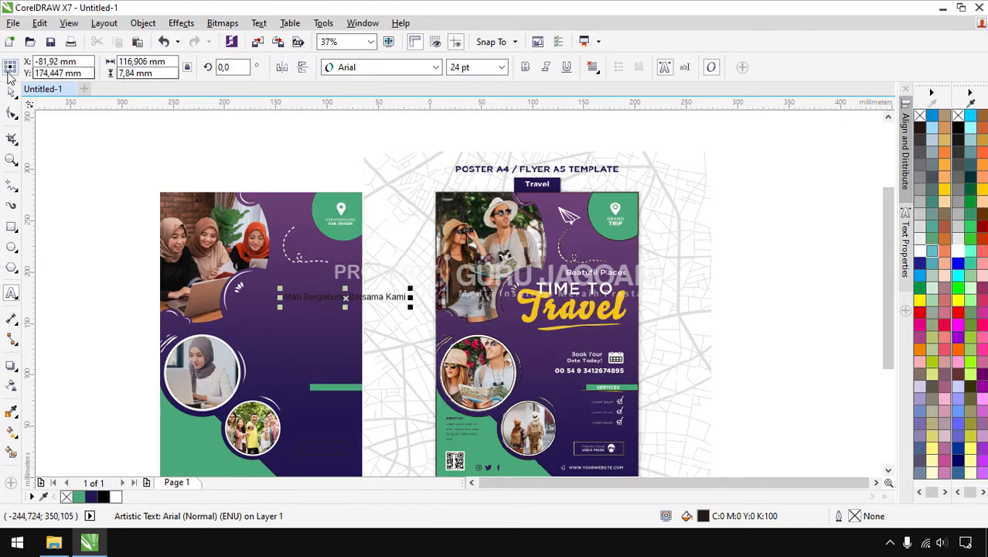
pyautogui.click(409, 68)
pyautogui.click(412, 109)
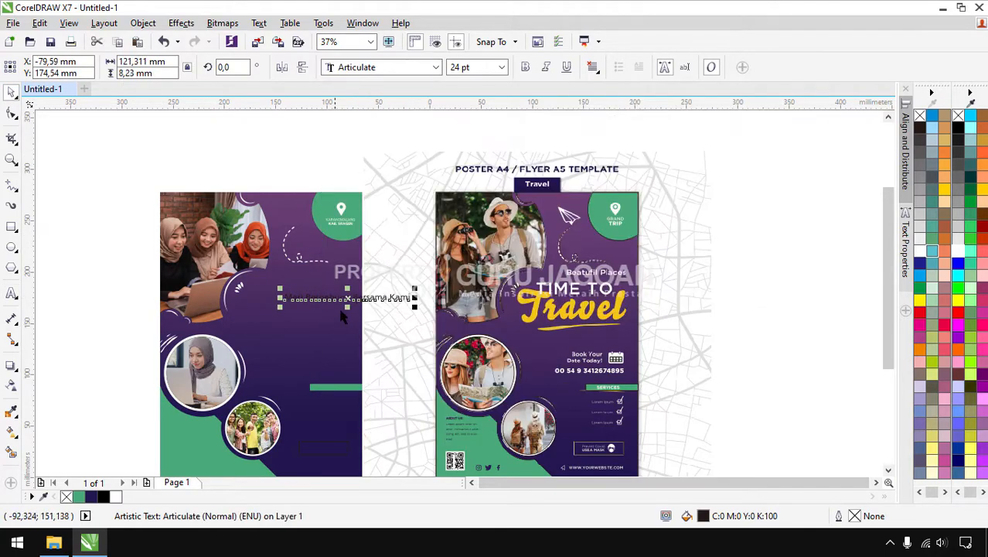
pyautogui.scroll(2, 332, 311)
pyautogui.moveTo(471, 304); pyautogui.dragTo(312, 237)
pyautogui.click(958, 251)
# Scale the tagline down to about 71 mm wide, roughly 14 pt
pyautogui.moveTo(370, 249); pyautogui.dragTo(346, 257)
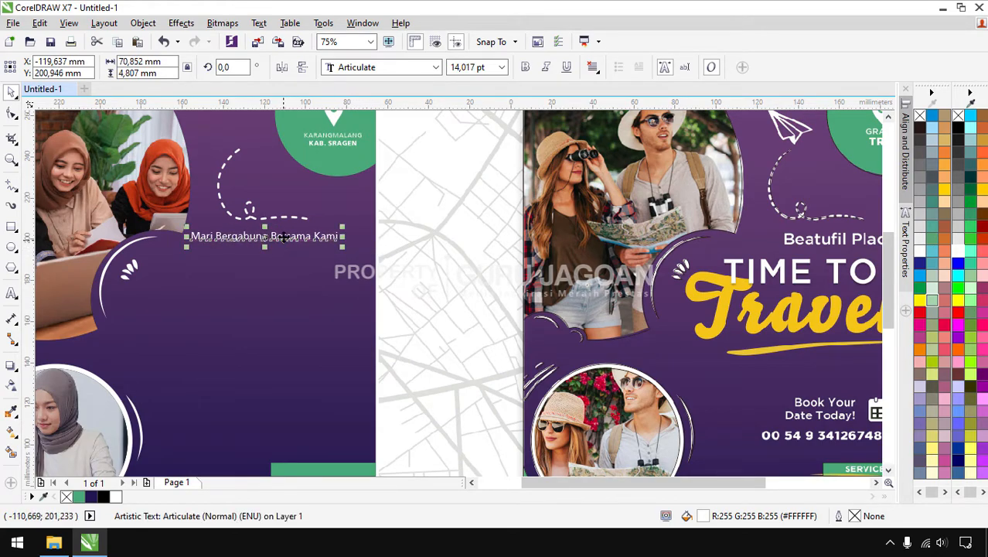
pyautogui.click(12, 293)
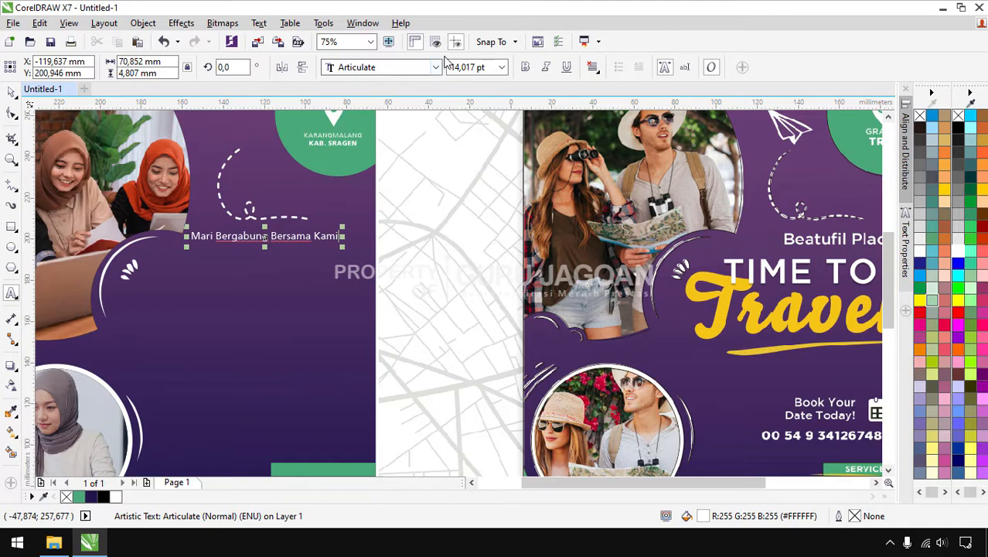
pyautogui.click(436, 67)
pyautogui.moveTo(425, 98)
pyautogui.press('Escape')
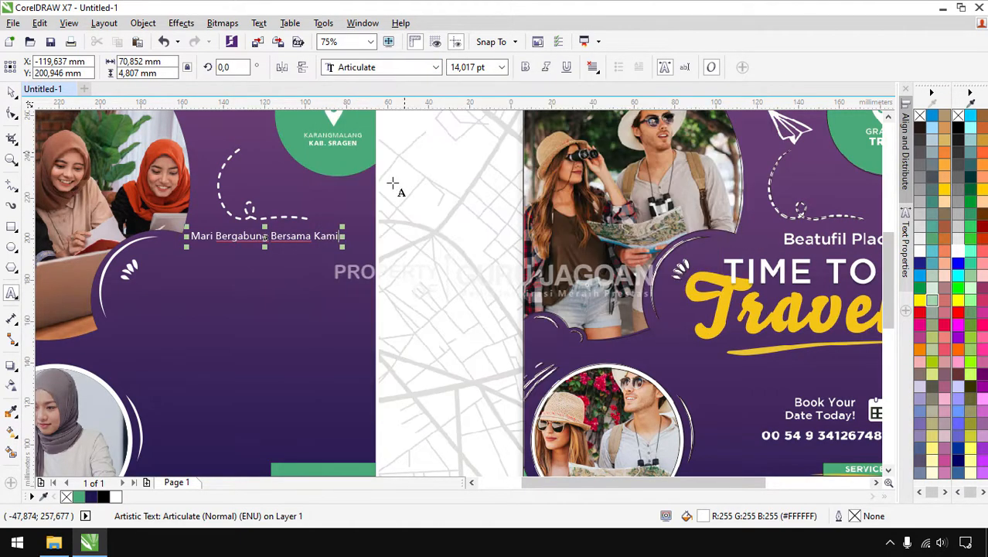
pyautogui.click(11, 91)
pyautogui.click(412, 205)
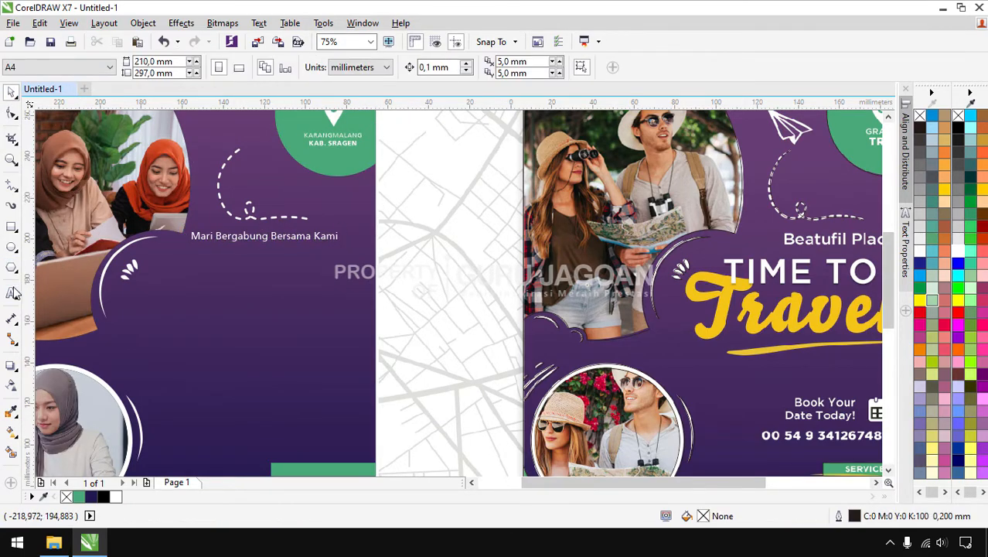
# Set Articulate as the default font for new text
pyautogui.click(12, 295)
pyautogui.click(421, 68)
pyautogui.click(410, 101)
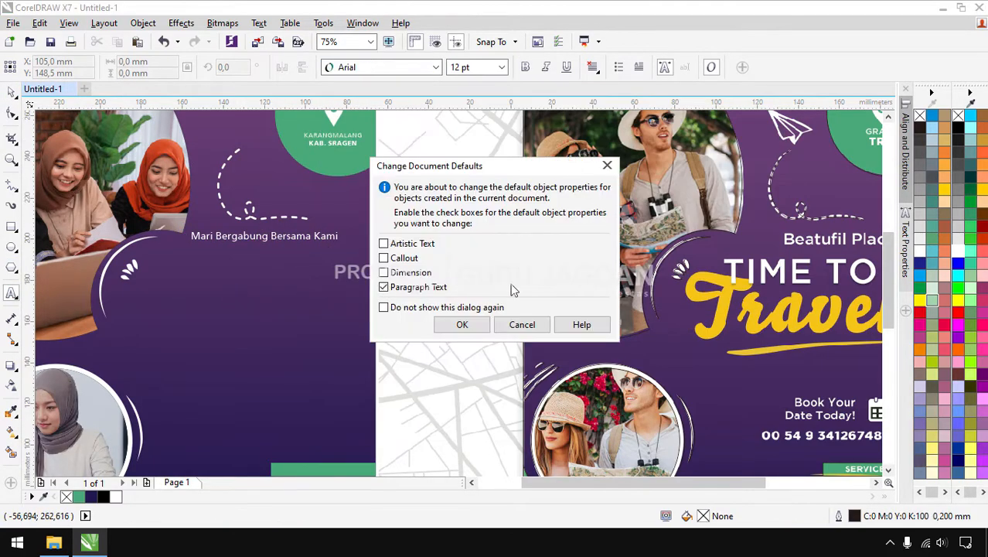
pyautogui.click(459, 325)
# Add 'PPDB' in Articulate Extrabold beside the leaf motif and move the tagline above it
pyautogui.click(170, 283)
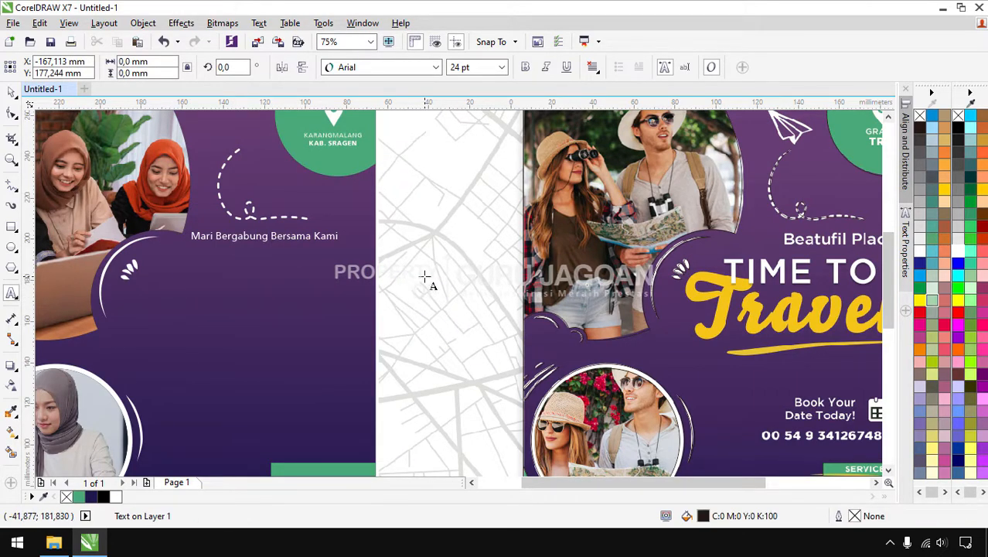
pyautogui.write('PPDB')
pyautogui.click(11, 92)
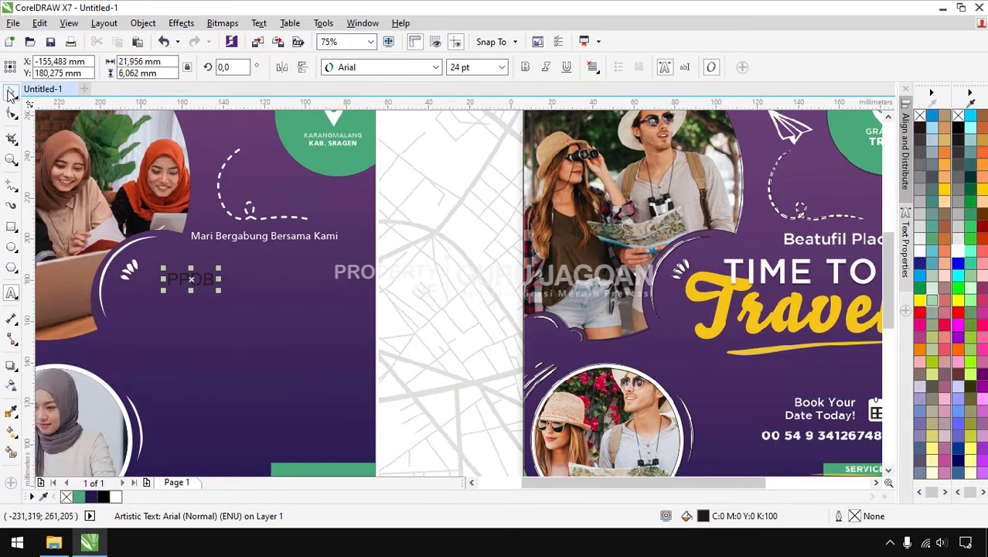
pyautogui.click(404, 68)
pyautogui.click(397, 121)
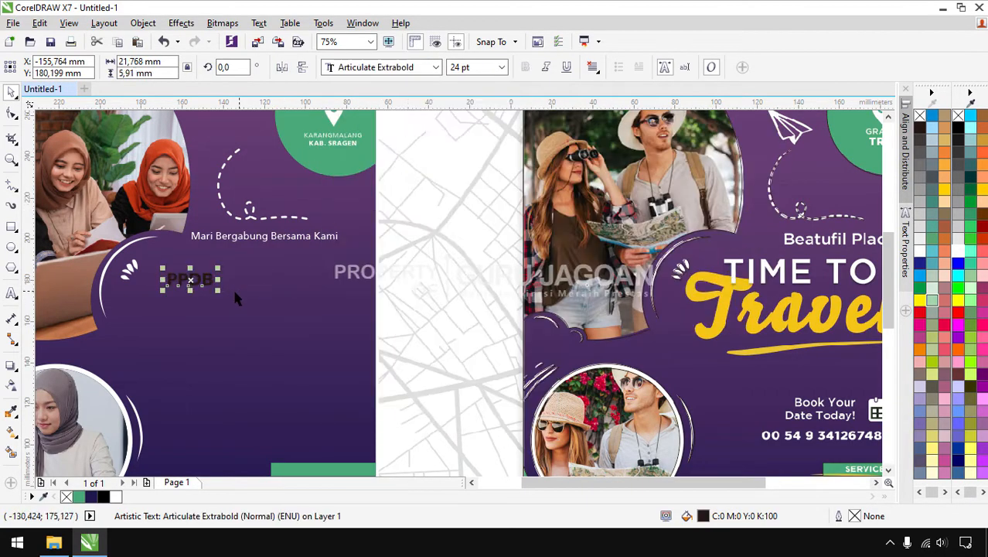
pyautogui.moveTo(207, 281); pyautogui.dragTo(355, 387)
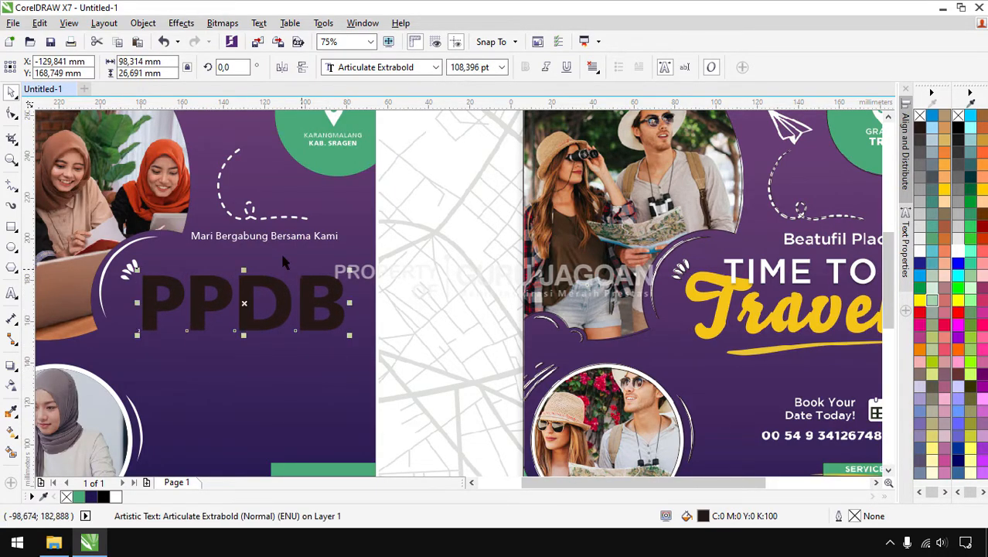
pyautogui.moveTo(273, 243); pyautogui.dragTo(245, 257)
# Change the tagline to UPPERCASE, shift it left and enlarge it slightly
pyautogui.doubleClick(272, 255)
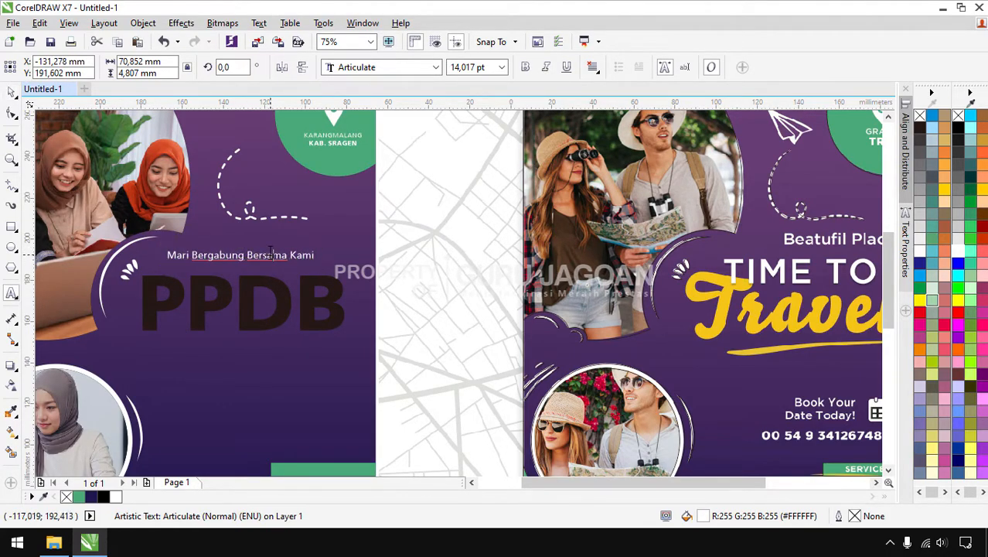
pyautogui.hotkey('ctrl', 'a')
pyautogui.hotkey('shift', 'F3')
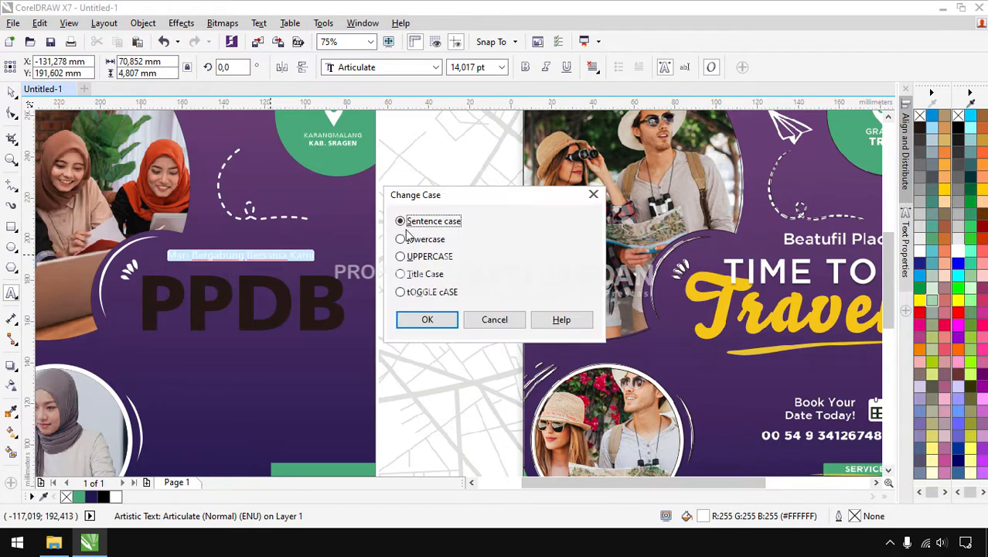
pyautogui.click(424, 258)
pyautogui.click(427, 318)
pyautogui.click(12, 93)
pyautogui.scroll(2, 190, 272)
pyautogui.moveTo(197, 241); pyautogui.dragTo(155, 251)
pyautogui.moveTo(444, 238); pyautogui.dragTo(489, 217)
# Fill PPDB with the yellow #F5C417 sampled from the Travel lettering
pyautogui.click(361, 301)
pyautogui.click(375, 303)
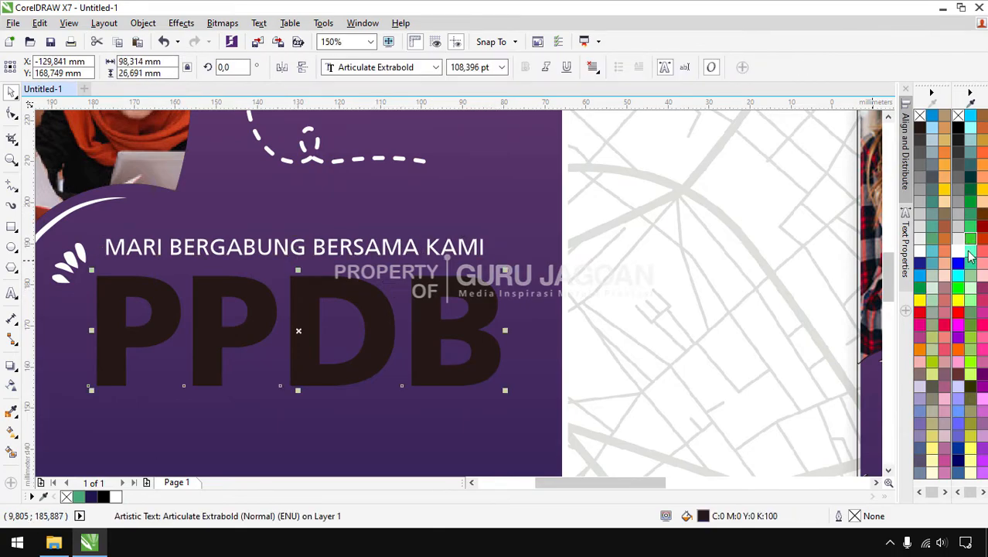
pyautogui.click(960, 258)
pyautogui.press('F4')
pyautogui.scroll(4, 682, 285)
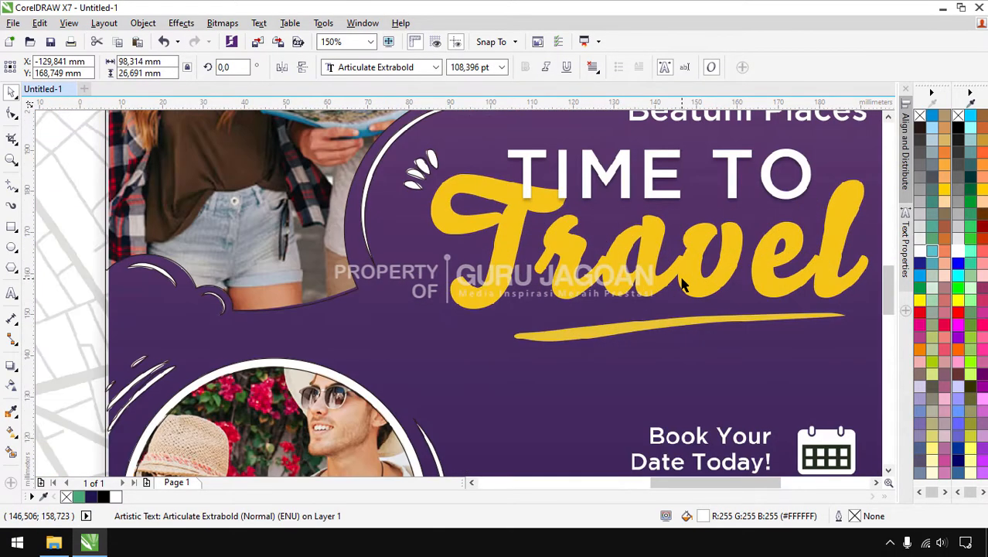
pyautogui.click(11, 412)
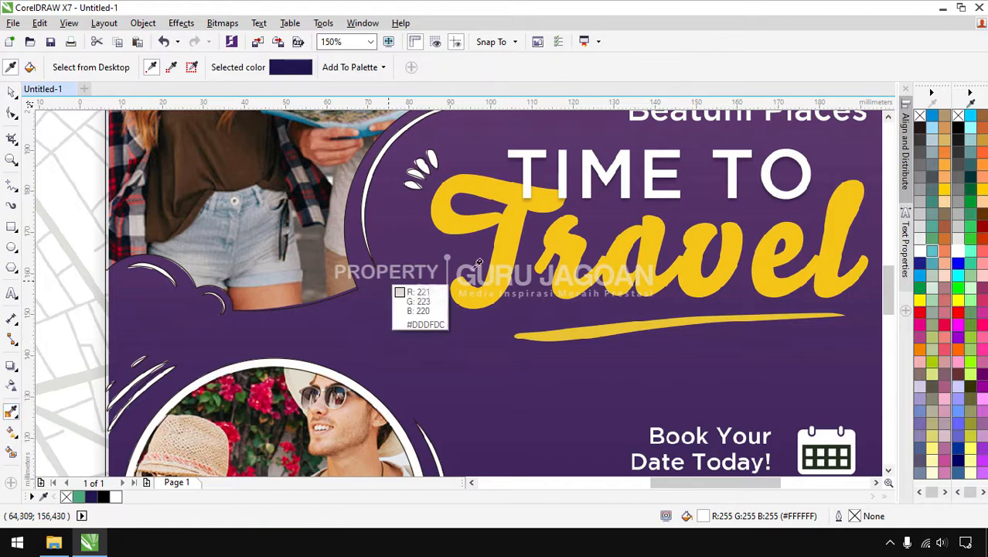
pyautogui.click(579, 277)
pyautogui.press('F4')
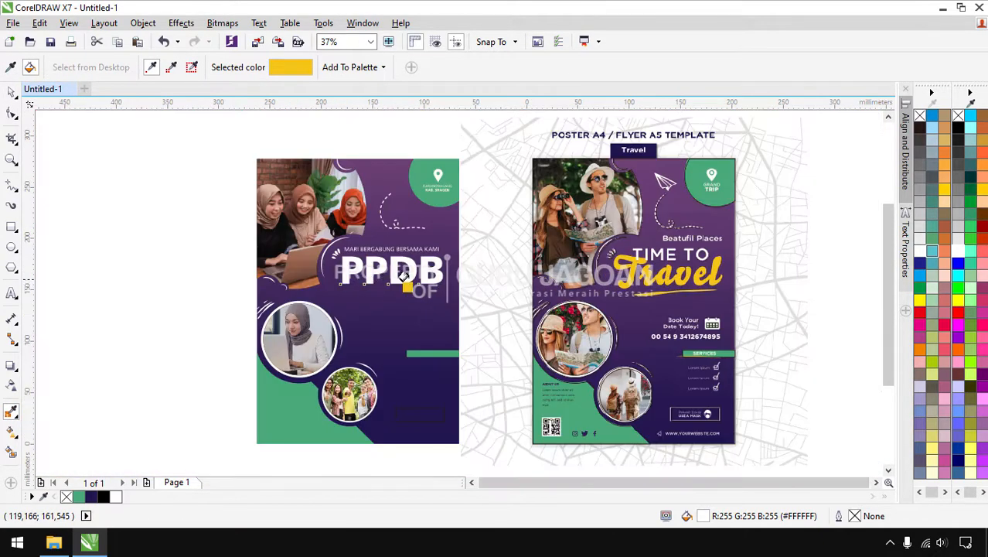
pyautogui.scroll(5, 340, 278)
pyautogui.click(329, 260)
pyautogui.scroll(-3, 513, 299)
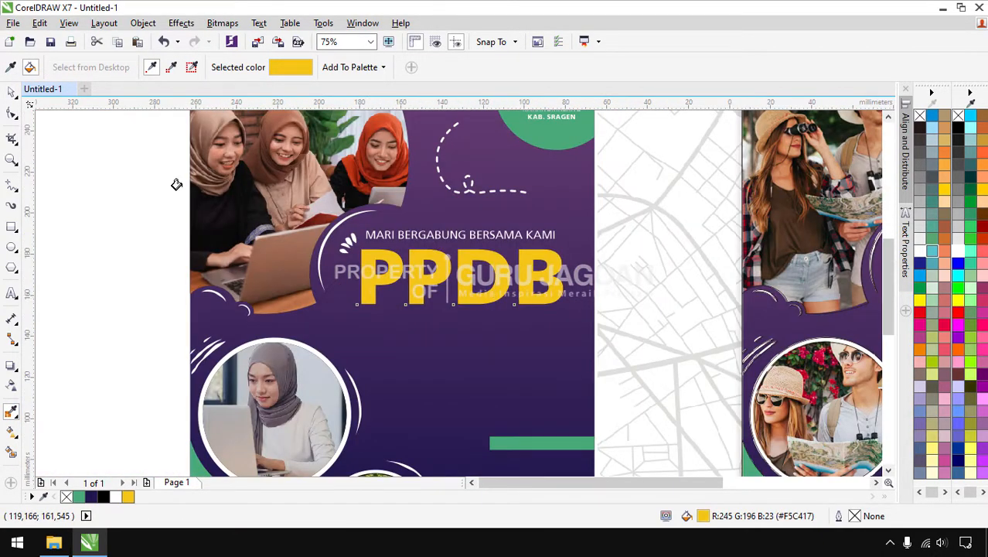
pyautogui.click(11, 92)
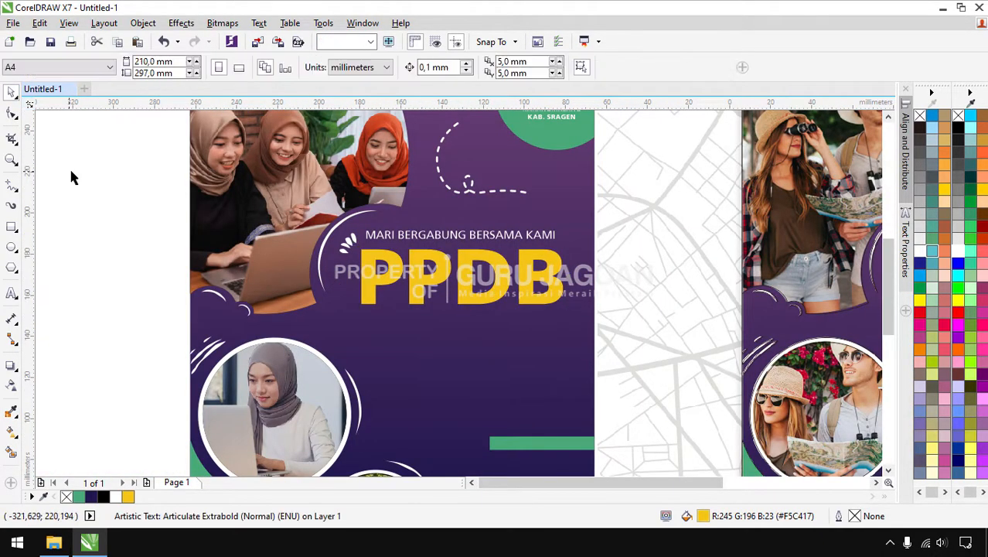
# Copy the tagline below PPDB, retype it as 'th. 2022/2023' and enlarge it to about 19.8 pt
pyautogui.click(434, 238)
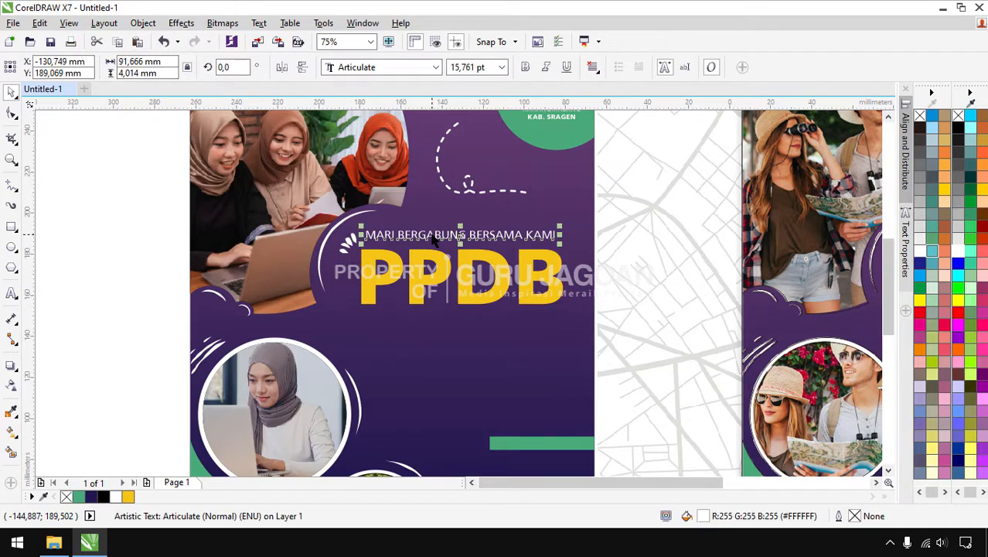
pyautogui.moveTo(437, 239); pyautogui.dragTo(443, 317)
pyautogui.rightClick(443, 317)
pyautogui.doubleClick(443, 316)
pyautogui.hotkey('ctrl', 'a')
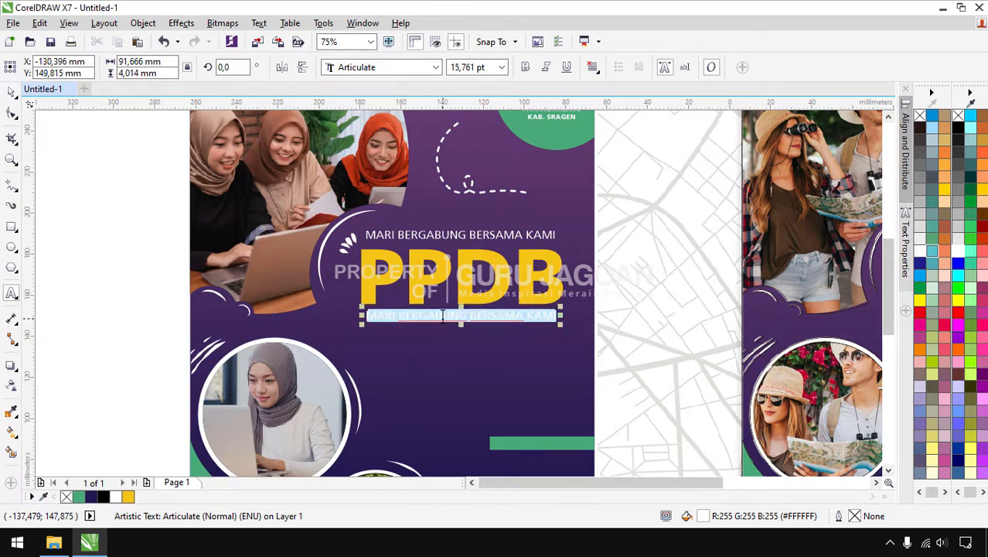
pyautogui.write('th. 2022/20')
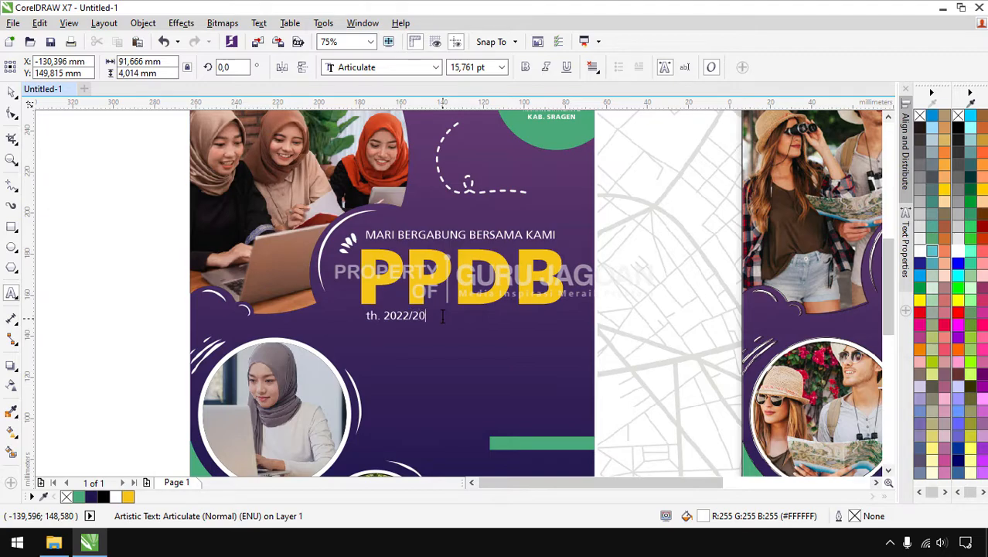
pyautogui.click(11, 92)
pyautogui.click(394, 315)
pyautogui.moveTo(443, 326); pyautogui.dragTo(464, 327)
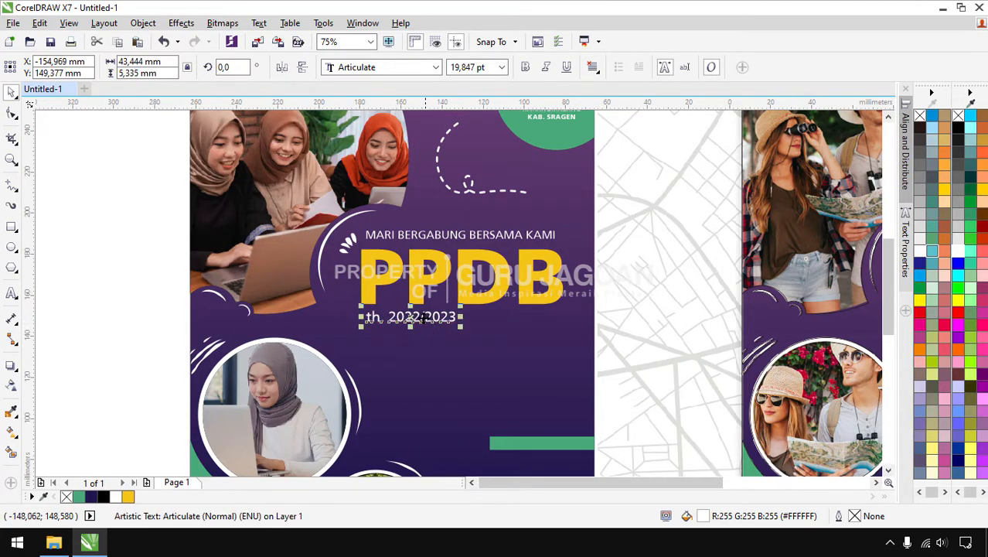
pyautogui.click(149, 289)
pyautogui.scroll(-1, 374, 252)
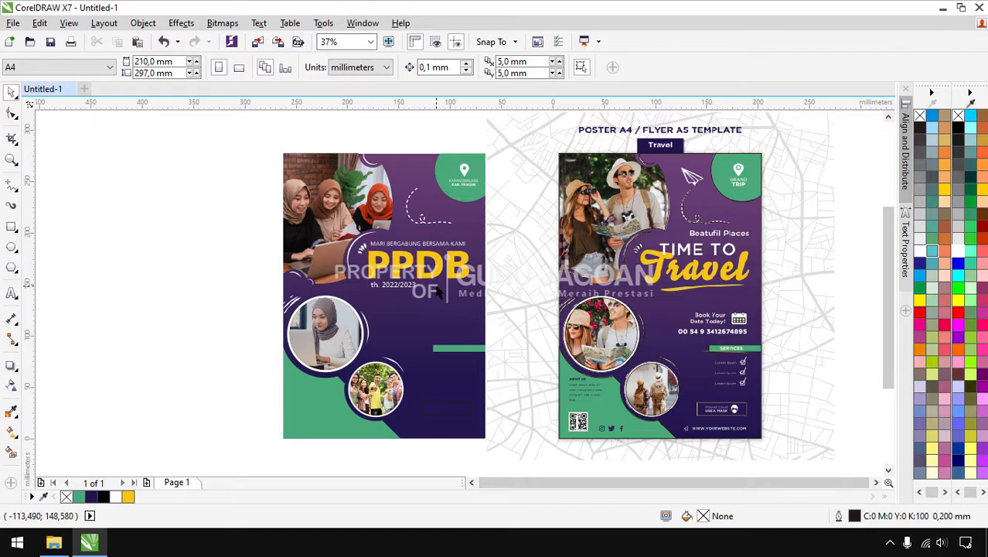
# Draw a freehand swoosh and move it beneath the PPDB year line
pyautogui.click(17, 193)
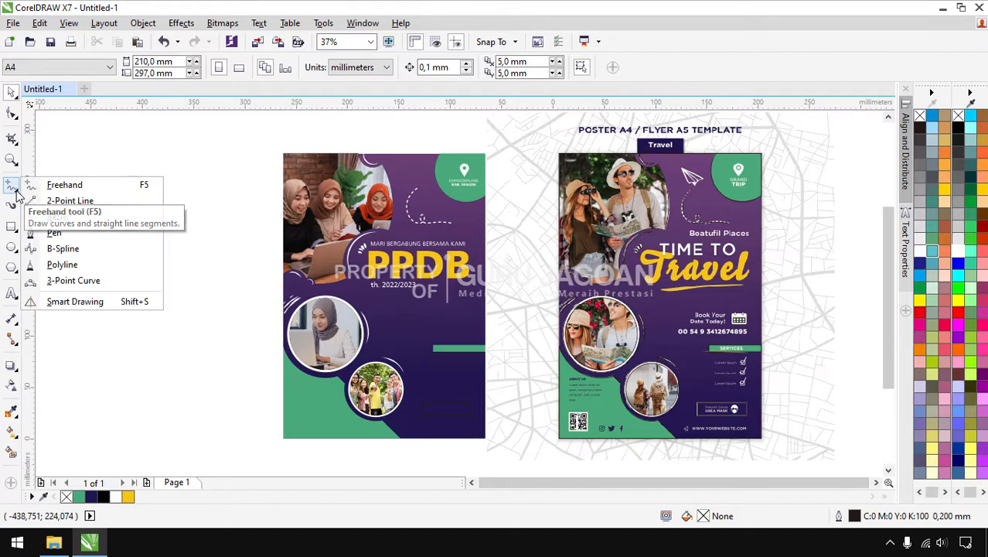
pyautogui.click(59, 190)
pyautogui.scroll(4, 744, 286)
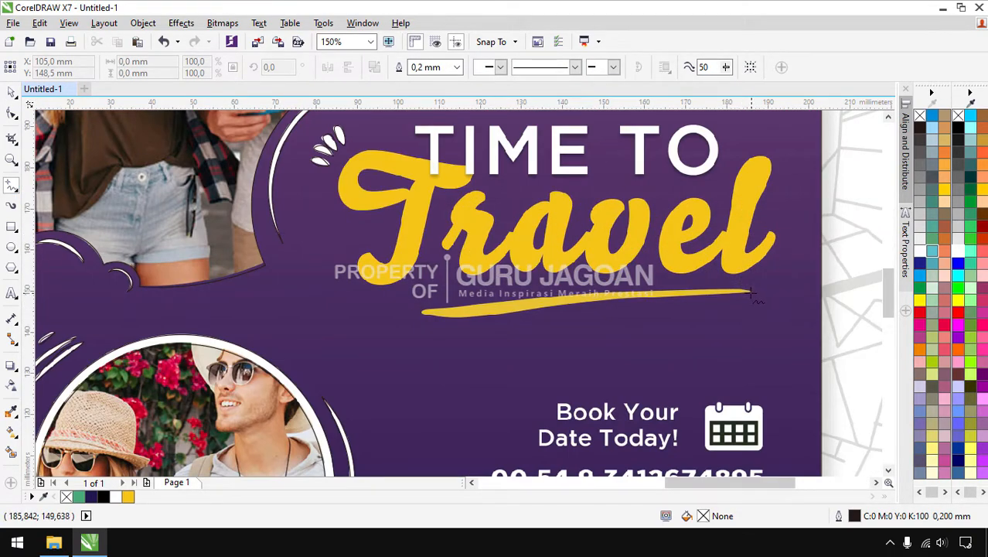
pyautogui.click(750, 292)
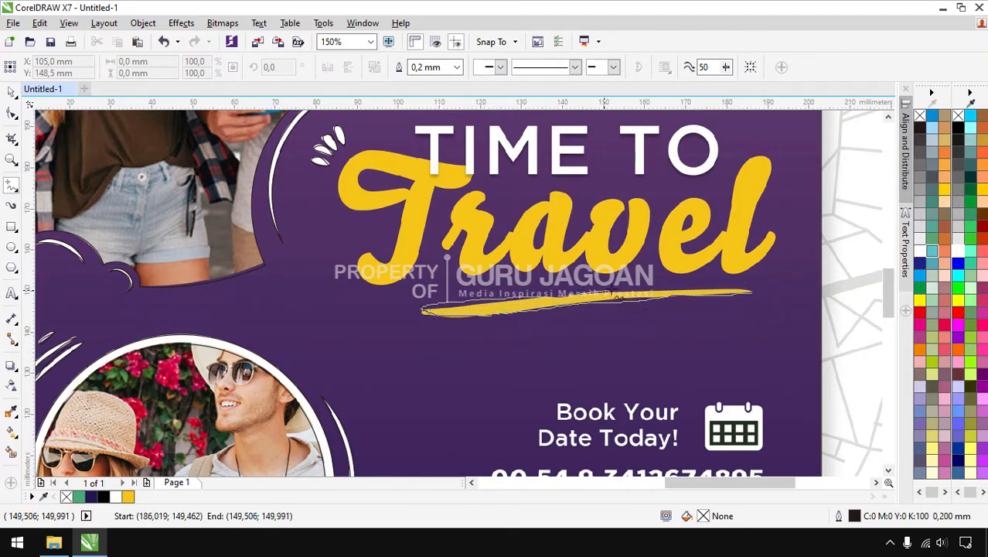
pyautogui.click(748, 290)
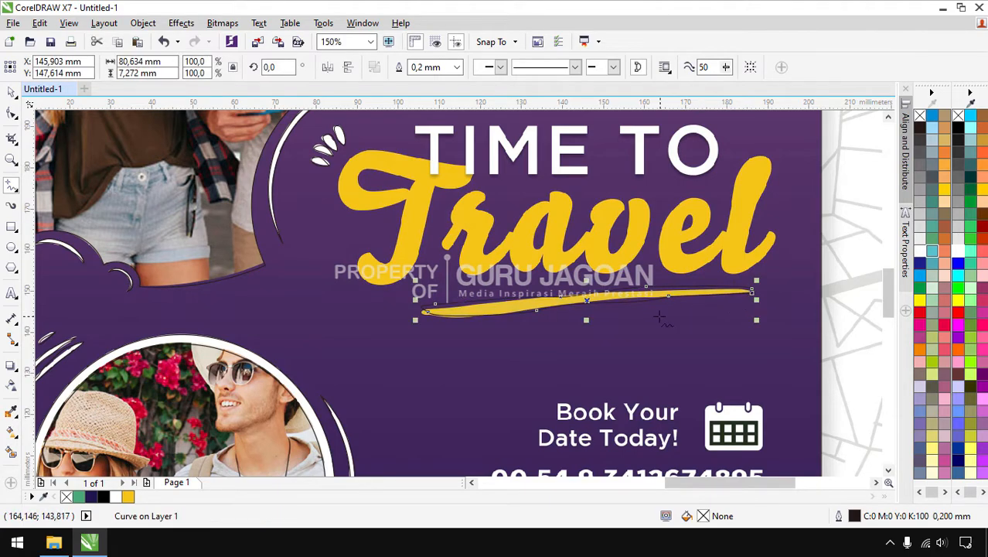
pyautogui.click(11, 91)
pyautogui.scroll(-4, 613, 305)
pyautogui.moveTo(330, 316); pyautogui.dragTo(337, 310)
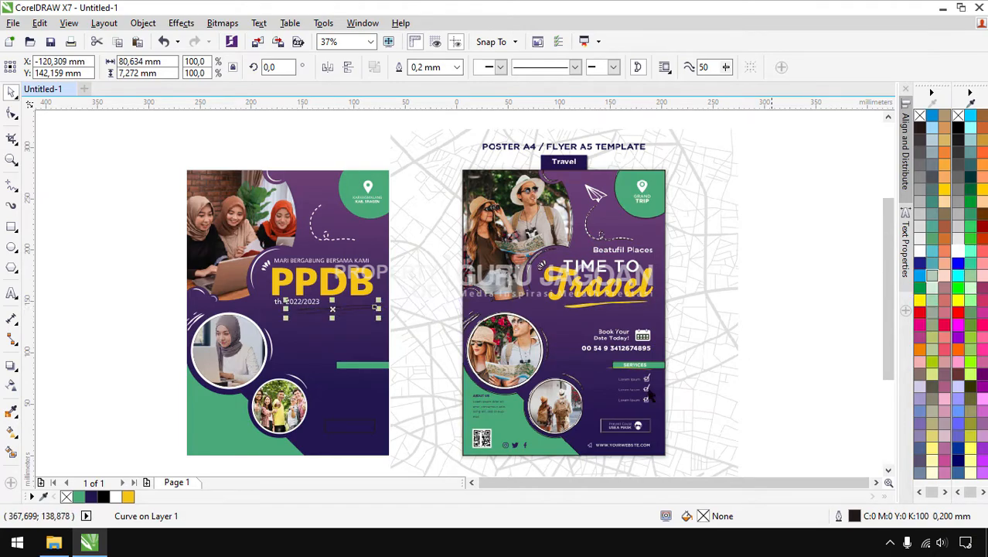
# Fill the swoosh yellow, remove its outline and nudge it slightly left
pyautogui.click(129, 498)
pyautogui.scroll(4, 345, 307)
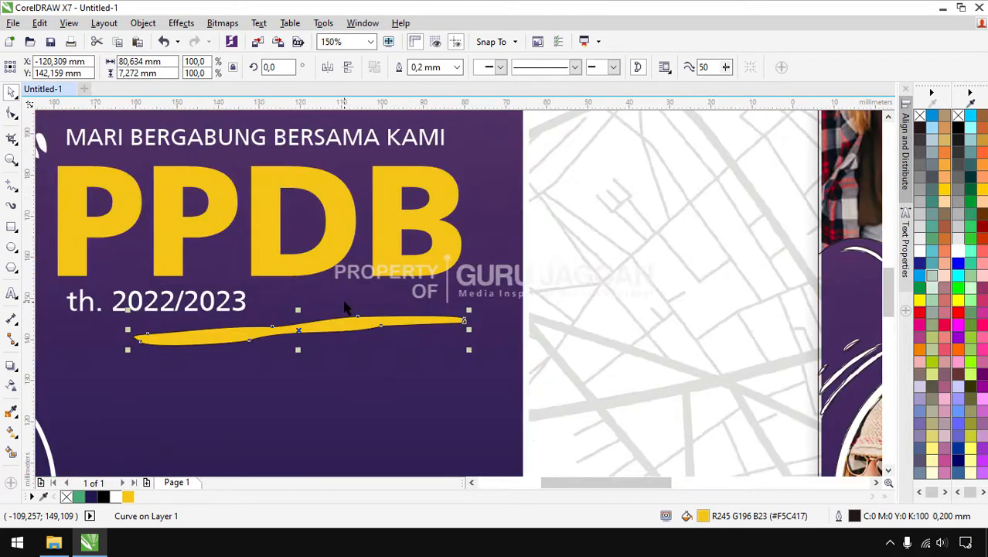
pyautogui.rightClick(958, 116)
pyautogui.scroll(-2, 425, 264)
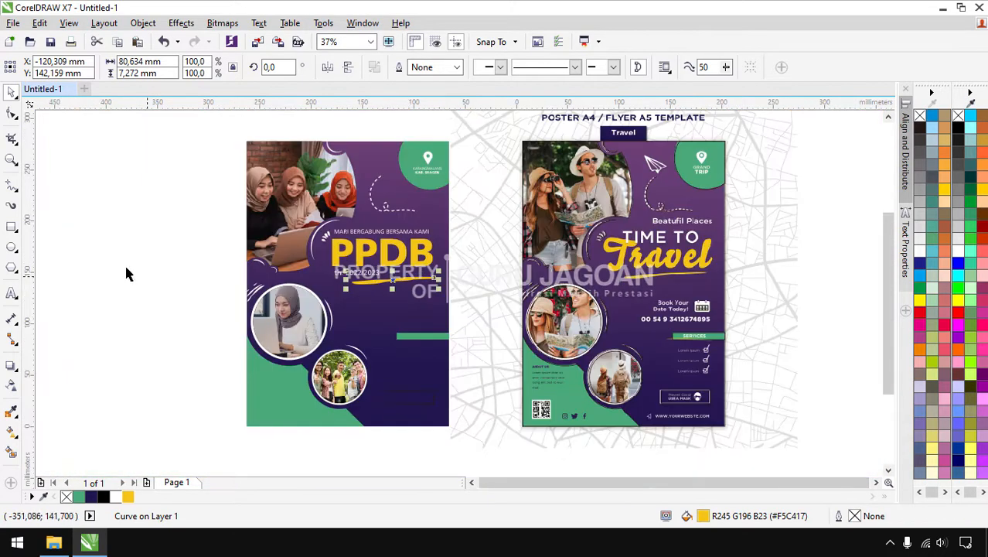
pyautogui.click(178, 287)
pyautogui.scroll(4, 403, 288)
pyautogui.click(373, 286)
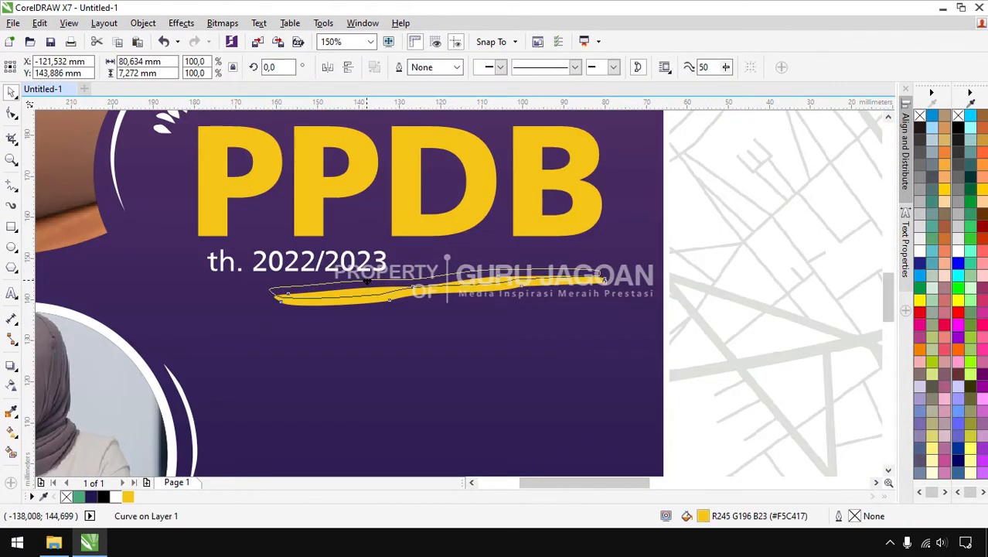
pyautogui.scroll(-3, 396, 281)
pyautogui.click(166, 288)
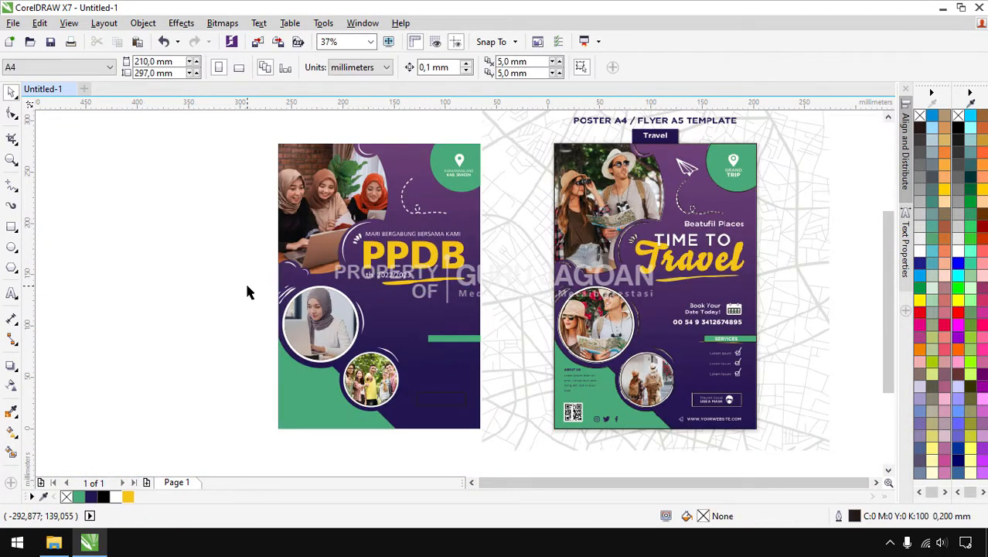
pyautogui.scroll(2, 382, 300)
pyautogui.moveTo(473, 260); pyautogui.dragTo(462, 261)
pyautogui.click(597, 256)
pyautogui.scroll(-2, 447, 294)
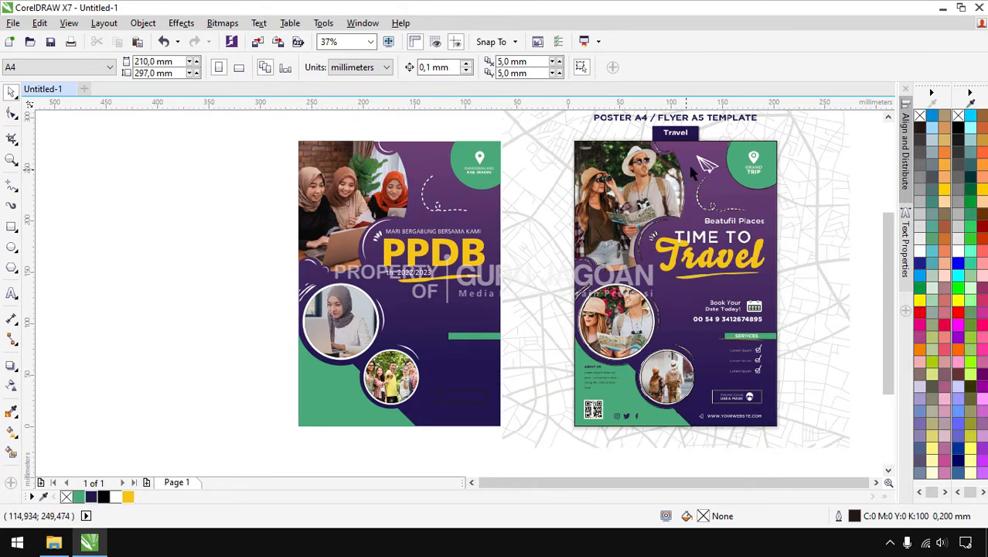
# Drag paper-plane-solid.svg from the assets folder onto the CorelDRAW canvas
pyautogui.click(53, 545)
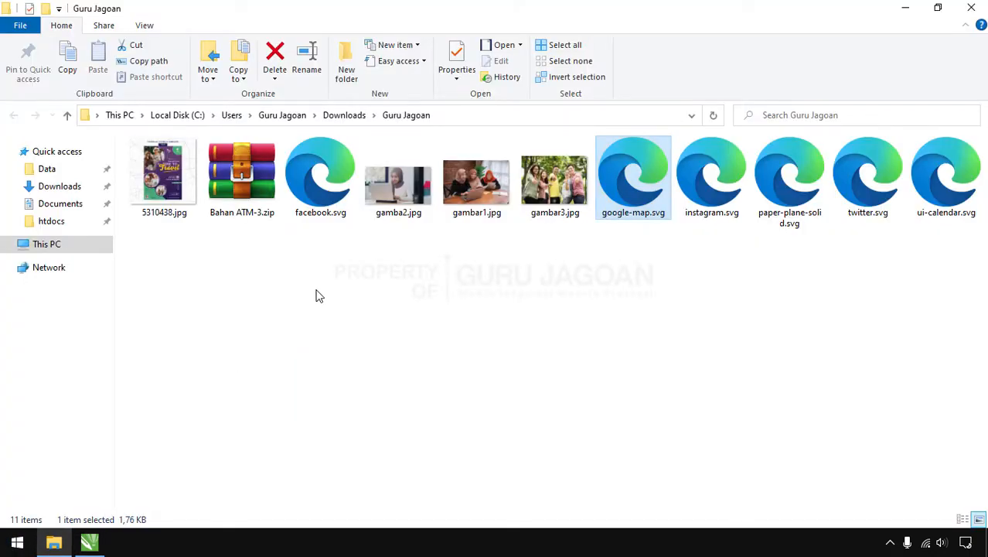
pyautogui.click(774, 262)
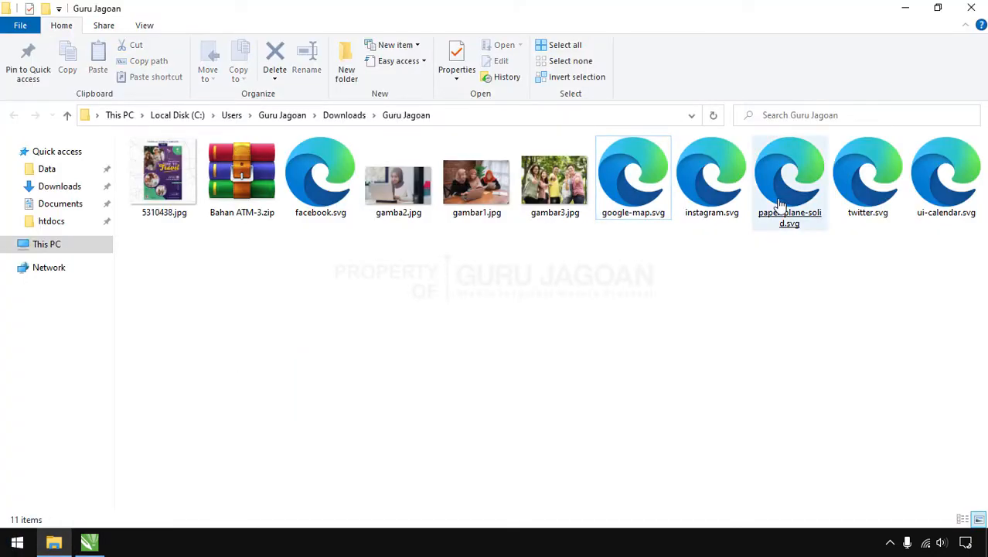
pyautogui.moveTo(776, 214); pyautogui.dragTo(158, 298)
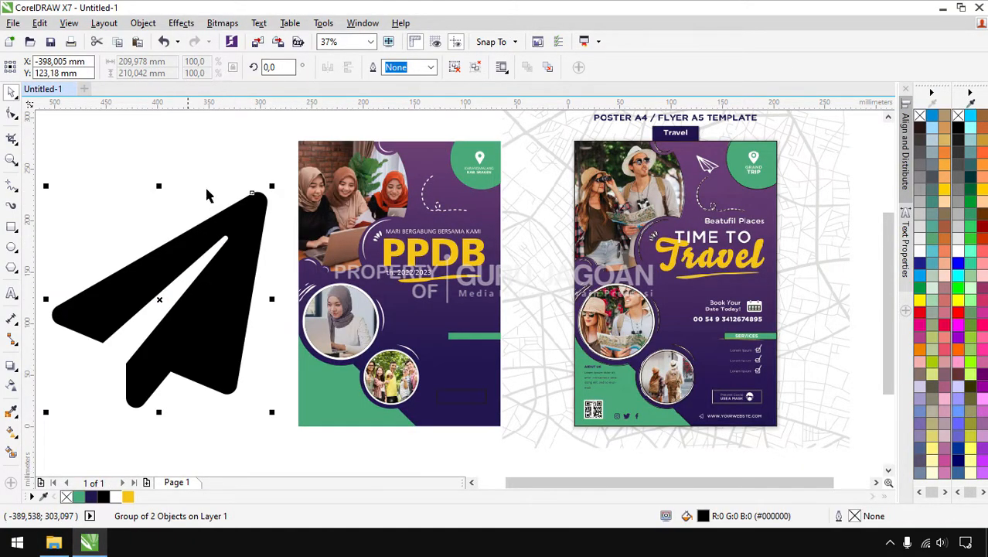
# Ungroup the paper plane, mirror it horizontally and shrink it to a small icon
pyautogui.rightClick(206, 240)
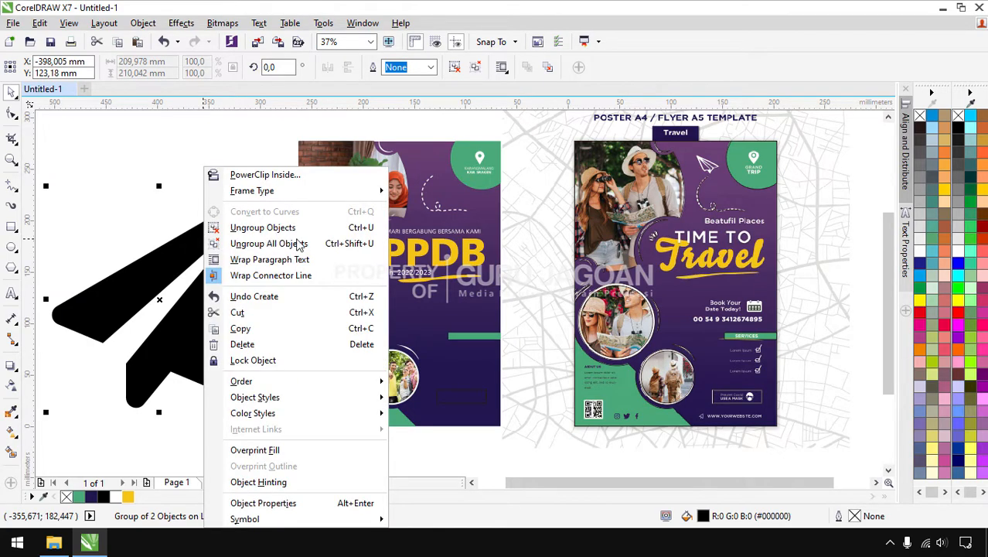
pyautogui.click(235, 229)
pyautogui.click(327, 68)
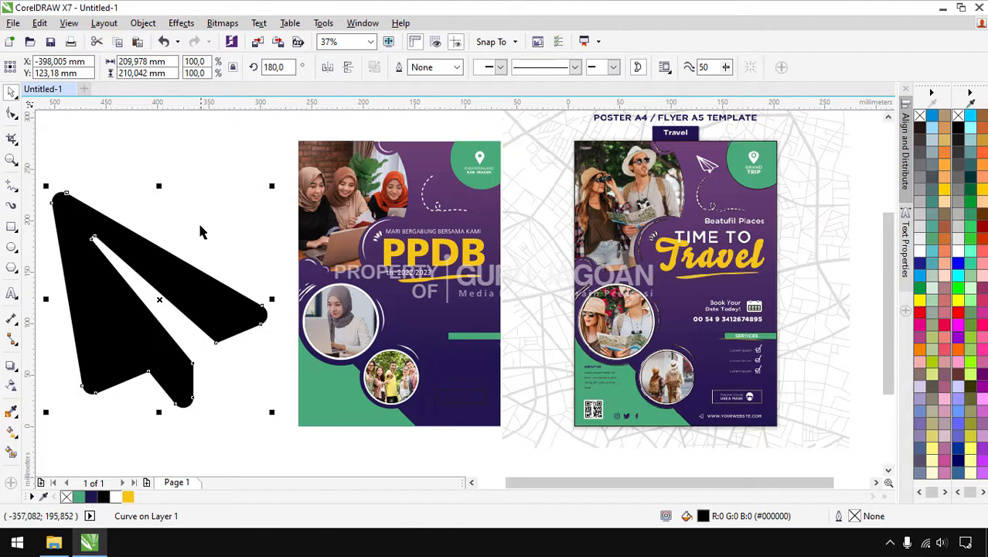
pyautogui.moveTo(270, 412); pyautogui.dragTo(426, 164)
# Fill the paper plane white, scale it to 8.9% and nudge it into place
pyautogui.click(433, 163)
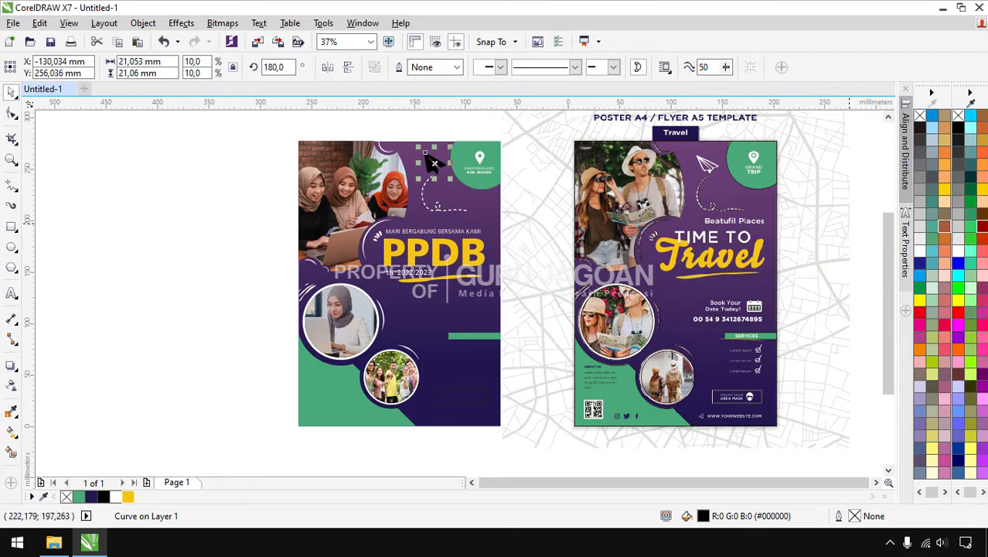
pyautogui.click(957, 252)
pyautogui.click(218, 201)
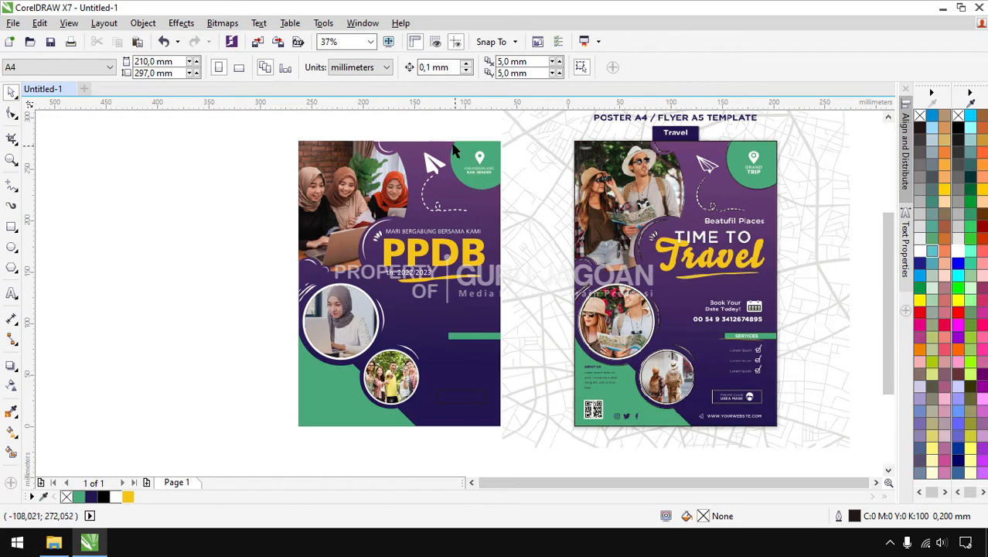
pyautogui.scroll(2, 453, 145)
pyautogui.click(402, 225)
pyautogui.moveTo(428, 173); pyautogui.dragTo(415, 181)
pyautogui.moveTo(399, 223); pyautogui.dragTo(408, 221)
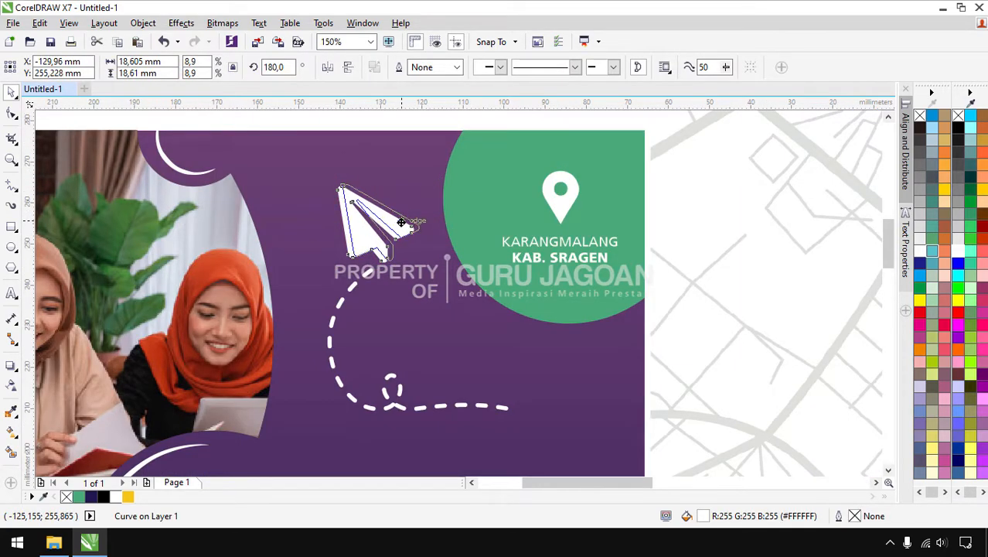
pyautogui.scroll(-1, 400, 214)
pyautogui.click(426, 136)
pyautogui.scroll(-1, 383, 166)
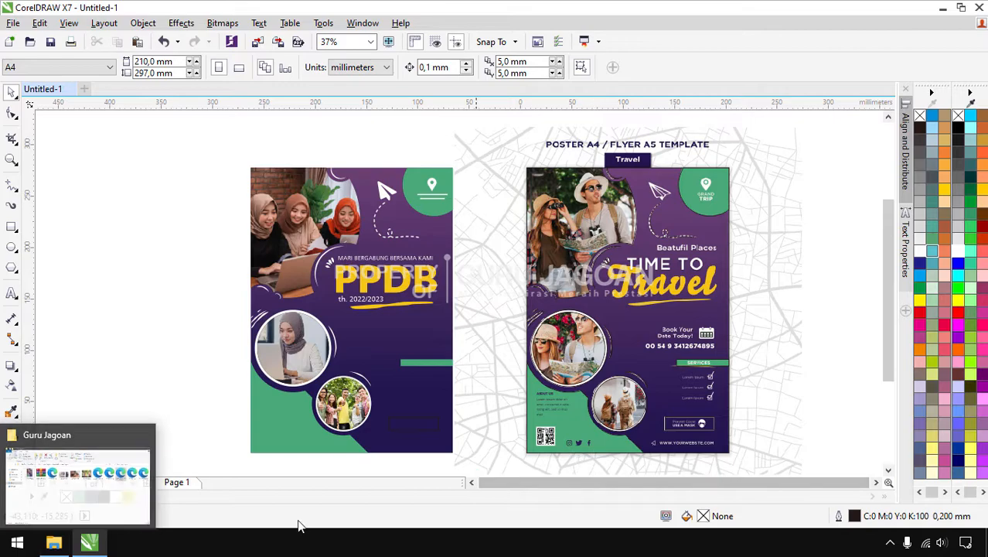
# Bring facebook.svg, twitter.svg and instagram.svg from the assets folder into CorelDRAW
pyautogui.click(46, 544)
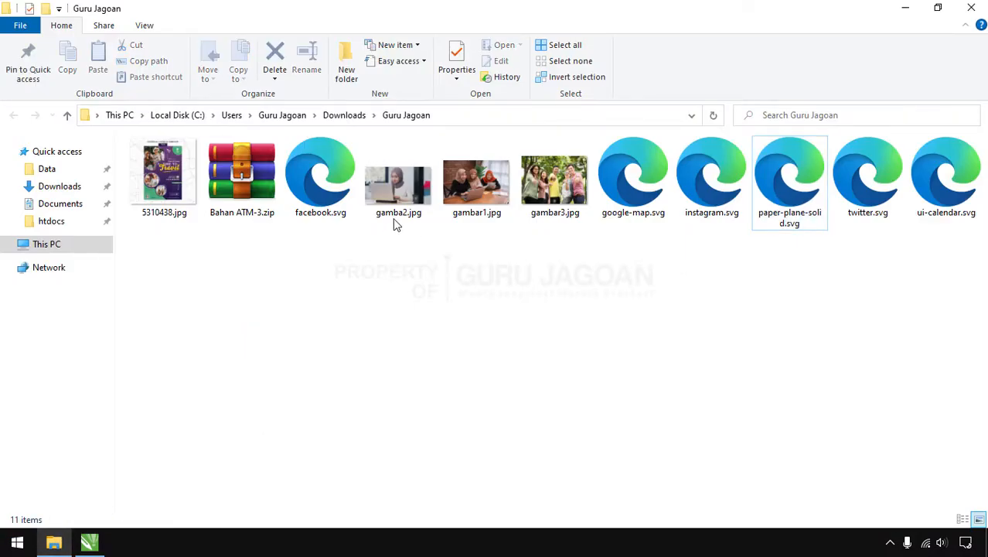
pyautogui.click(317, 181)
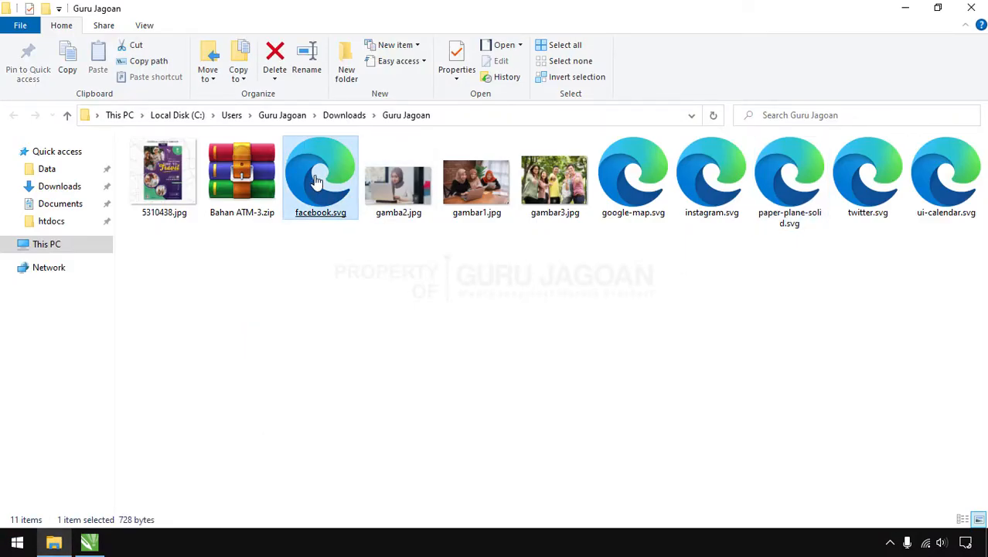
pyautogui.keyDown('ctrl'); pyautogui.click(866, 188); pyautogui.keyUp('ctrl')
pyautogui.keyDown('ctrl'); pyautogui.click(713, 194); pyautogui.keyUp('ctrl')
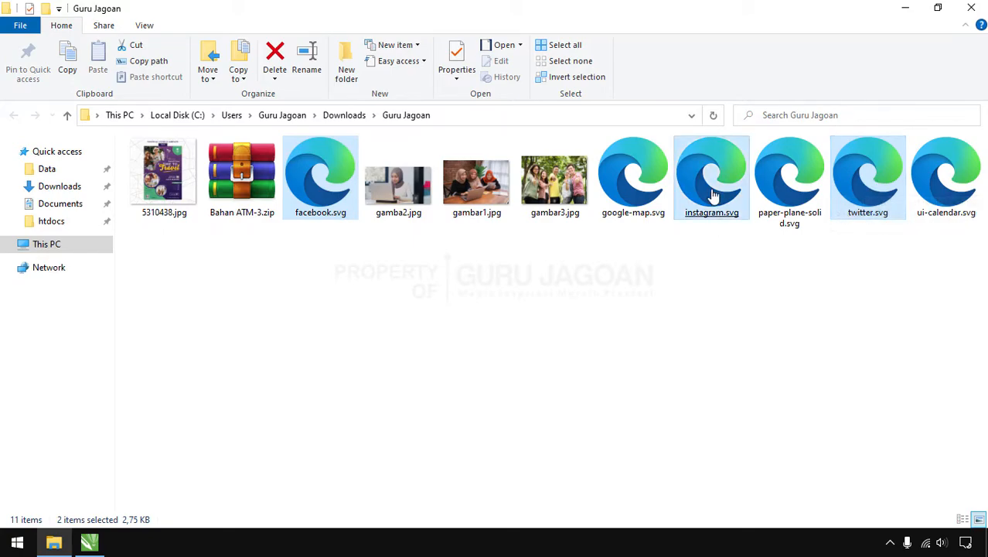
pyautogui.moveTo(712, 208); pyautogui.dragTo(150, 318)
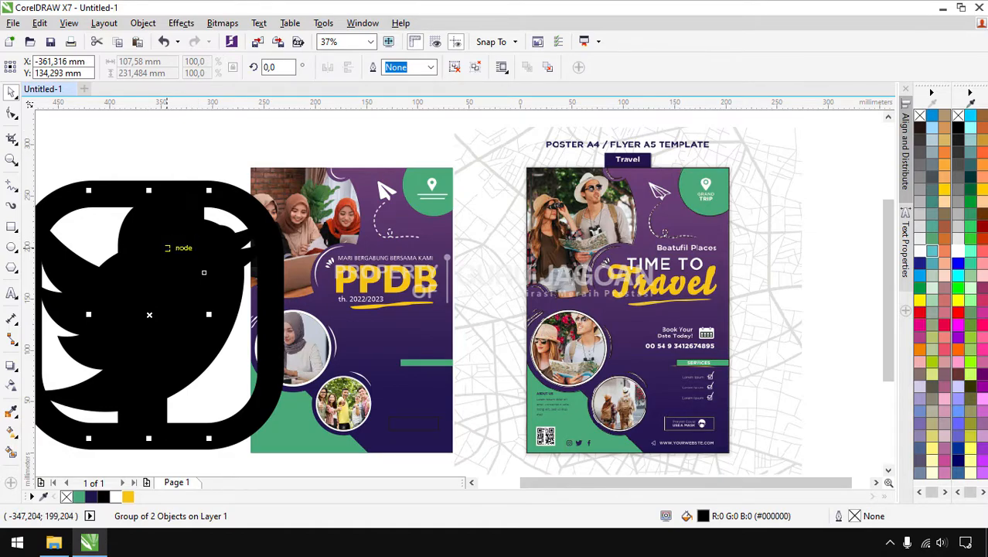
# Convert the Twitter and Instagram icons to curves and spread the three icons apart
pyautogui.hotkey('ctrl', 'l')
pyautogui.hotkey('ctrl', 'z')
pyautogui.moveTo(163, 248); pyautogui.dragTo(375, 311)
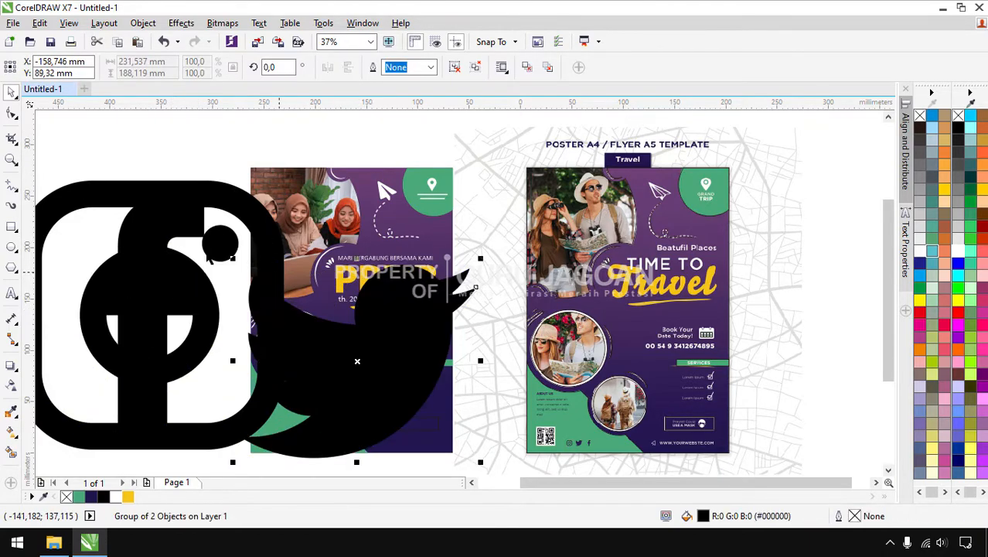
pyautogui.hotkey('ctrl', 'l')
pyautogui.moveTo(162, 188); pyautogui.dragTo(181, 142)
pyautogui.hotkey('ctrl', 'l')
pyautogui.click(150, 241)
pyautogui.moveTo(151, 239)
pyautogui.mouseDown()
pyautogui.moveTo(153, 221)
pyautogui.moveTo(156, 292)
pyautogui.mouseUp()
pyautogui.moveTo(406, 287); pyautogui.dragTo(237, 260)
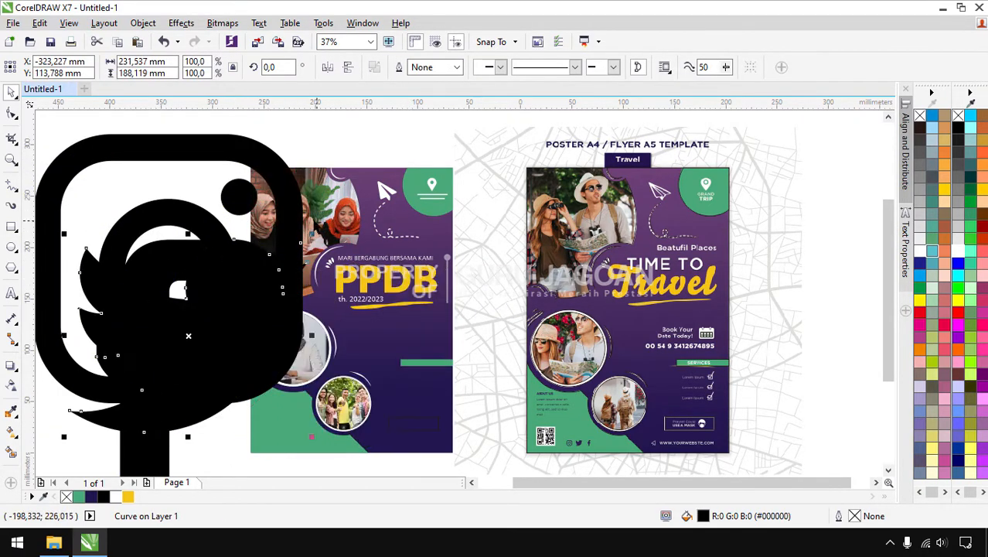
# Shrink the Twitter, f and Instagram icons and gather them on the poster
pyautogui.moveTo(310, 234); pyautogui.dragTo(177, 312)
pyautogui.scroll(-1, 171, 304)
pyautogui.moveTo(163, 349); pyautogui.dragTo(234, 373)
pyautogui.moveTo(260, 312); pyautogui.dragTo(226, 371)
pyautogui.moveTo(227, 302); pyautogui.dragTo(176, 406)
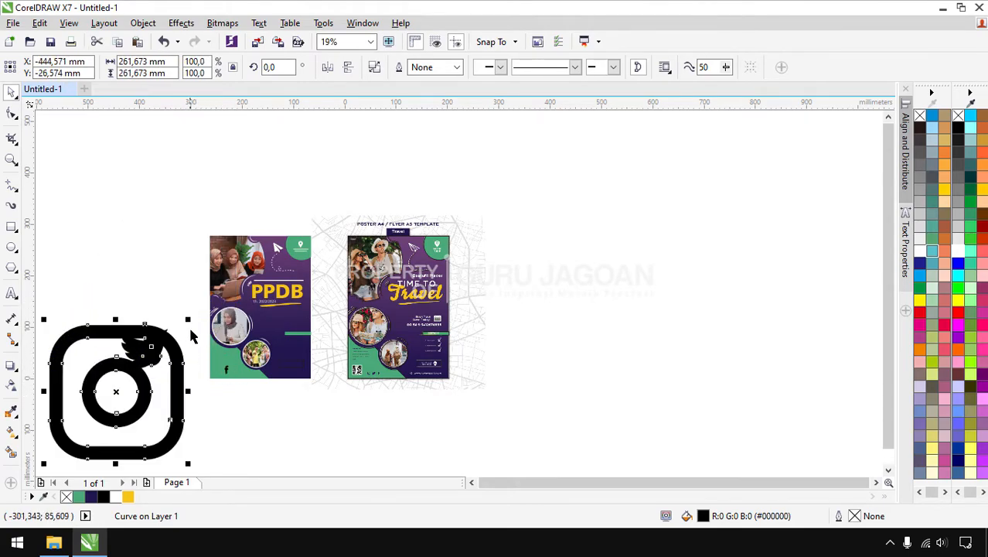
pyautogui.moveTo(189, 319); pyautogui.dragTo(203, 371)
pyautogui.click(146, 348)
pyautogui.moveTo(172, 322); pyautogui.dragTo(242, 368)
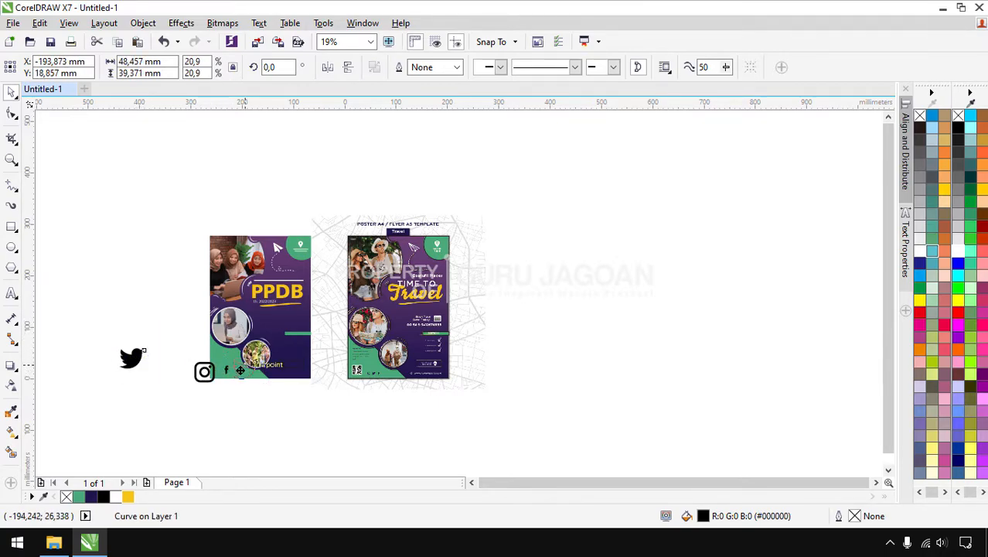
pyautogui.scroll(5, 213, 370)
pyautogui.click(224, 336)
pyautogui.moveTo(234, 317); pyautogui.dragTo(277, 394)
pyautogui.moveTo(331, 379)
pyautogui.mouseDown()
pyautogui.moveTo(362, 375)
pyautogui.moveTo(327, 384)
pyautogui.mouseUp()
# Set the Instagram, Facebook and Twitter icons each to a 10 mm height
pyautogui.click(300, 391)
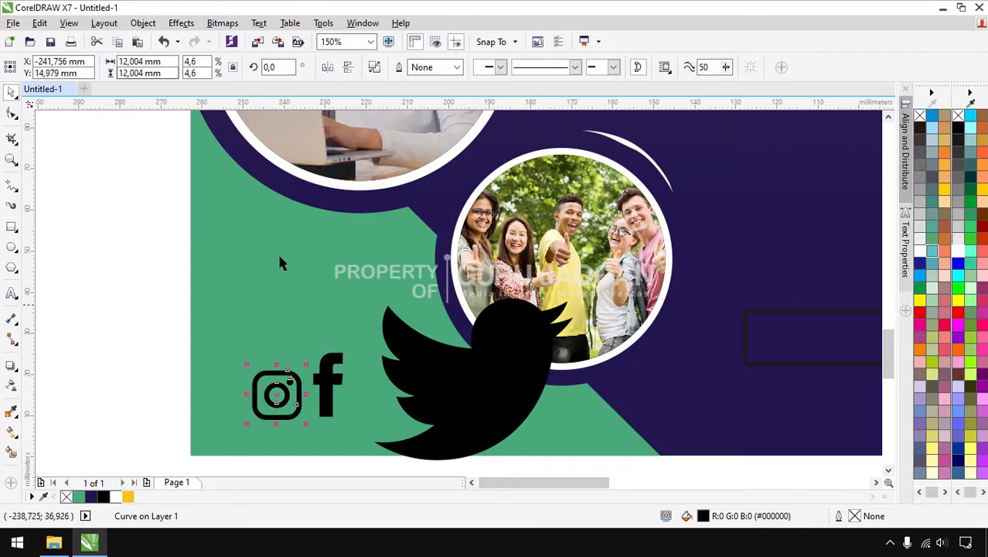
pyautogui.tripleClick(167, 73)
pyautogui.write('10')
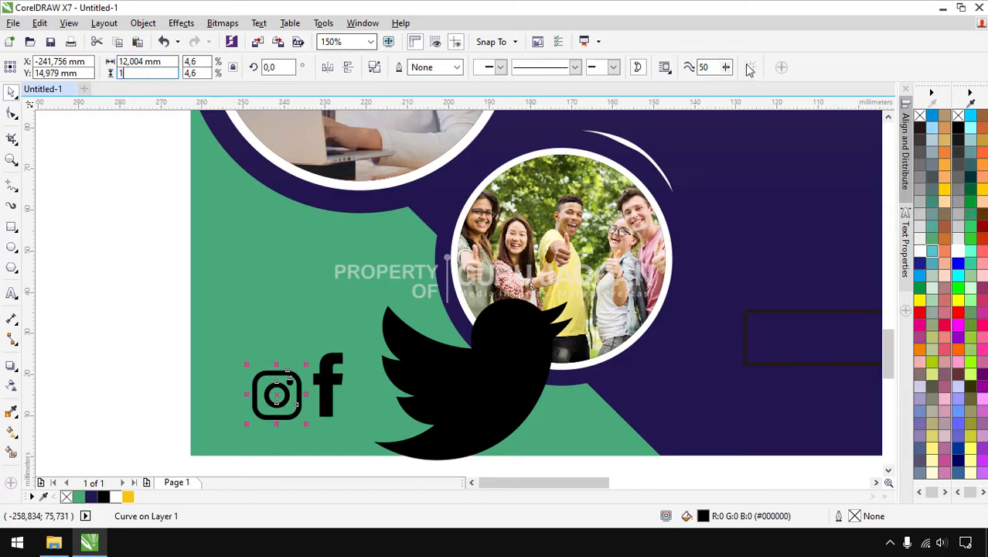
pyautogui.press('Return')
pyautogui.click(331, 390)
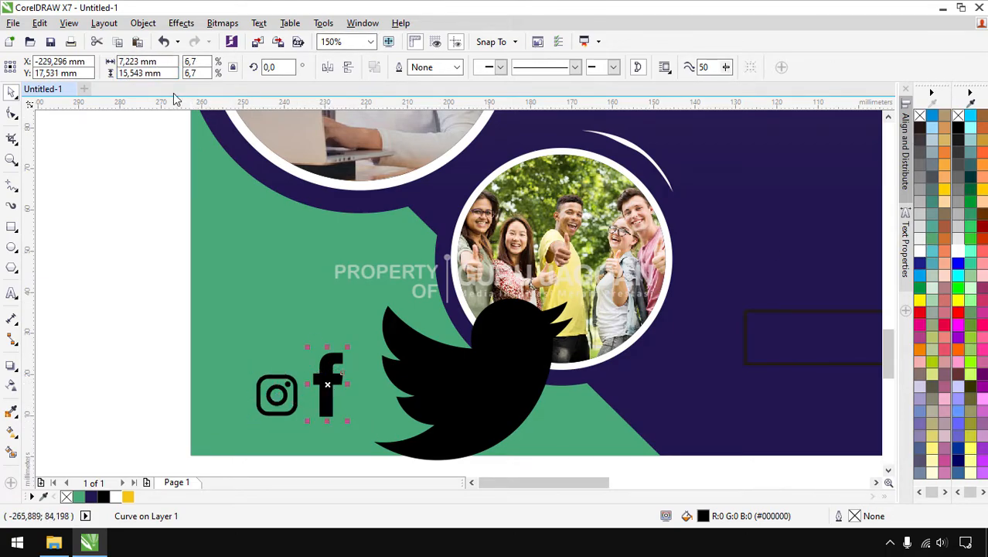
pyautogui.tripleClick(128, 73)
pyautogui.write('10')
pyautogui.press('Return')
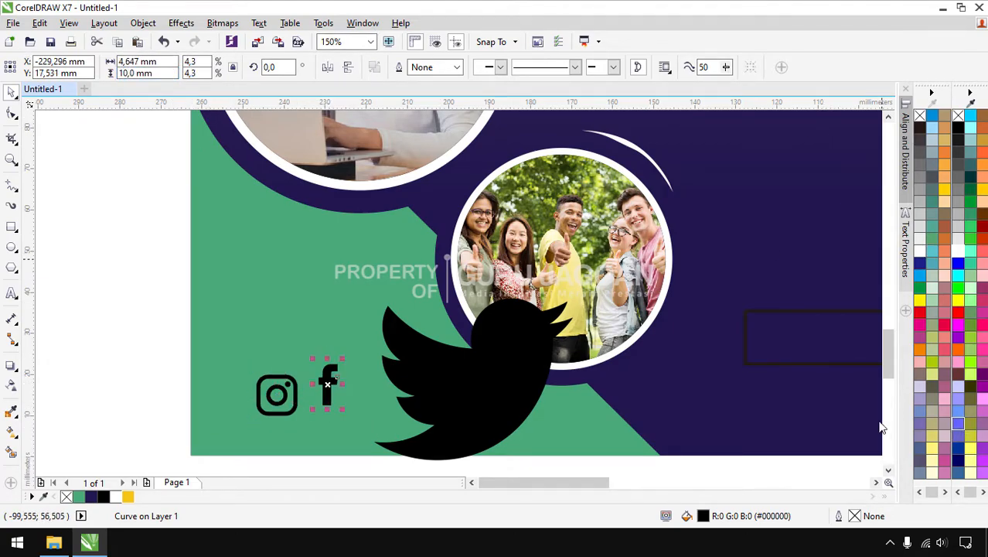
pyautogui.click(469, 364)
pyautogui.tripleClick(170, 73)
pyautogui.write('10')
pyautogui.press('Return')
# Place the Twitter bird beside the f icon and bottom-align all three icons
pyautogui.click(329, 391)
pyautogui.moveTo(472, 378); pyautogui.dragTo(397, 394)
pyautogui.click(116, 345)
pyautogui.moveTo(99, 333); pyautogui.dragTo(453, 442)
pyautogui.click(76, 328)
pyautogui.moveTo(396, 401); pyautogui.dragTo(400, 349)
pyautogui.moveTo(139, 286); pyautogui.dragTo(456, 438)
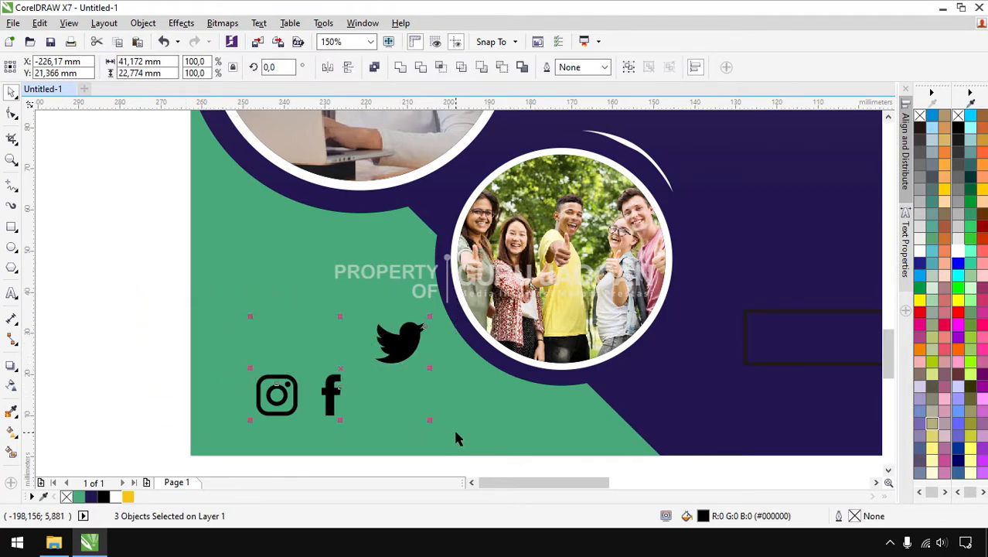
pyautogui.moveTo(84, 262); pyautogui.dragTo(455, 440)
pyautogui.press('b')
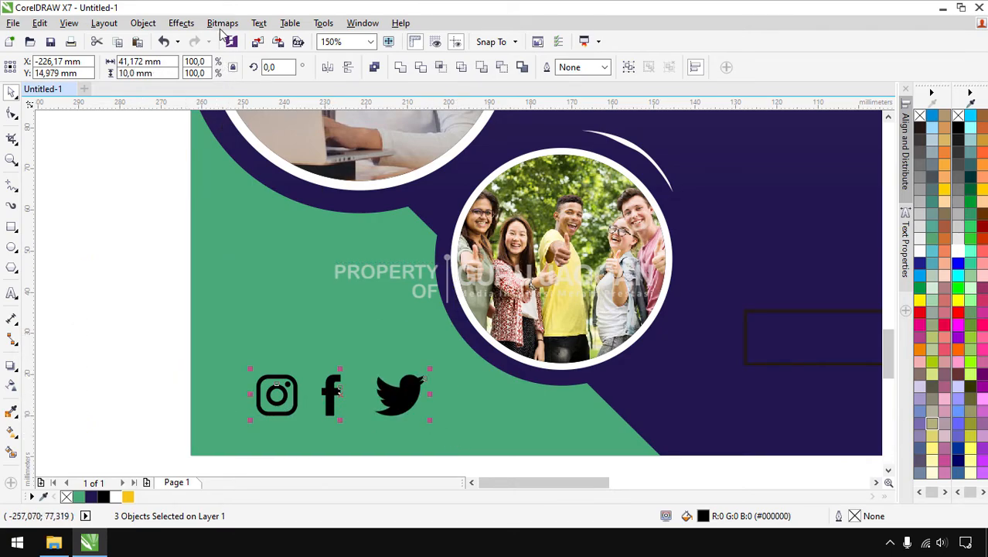
# Distribute the Instagram, Facebook and Twitter icons evenly in the horizontal direction
pyautogui.click(143, 23)
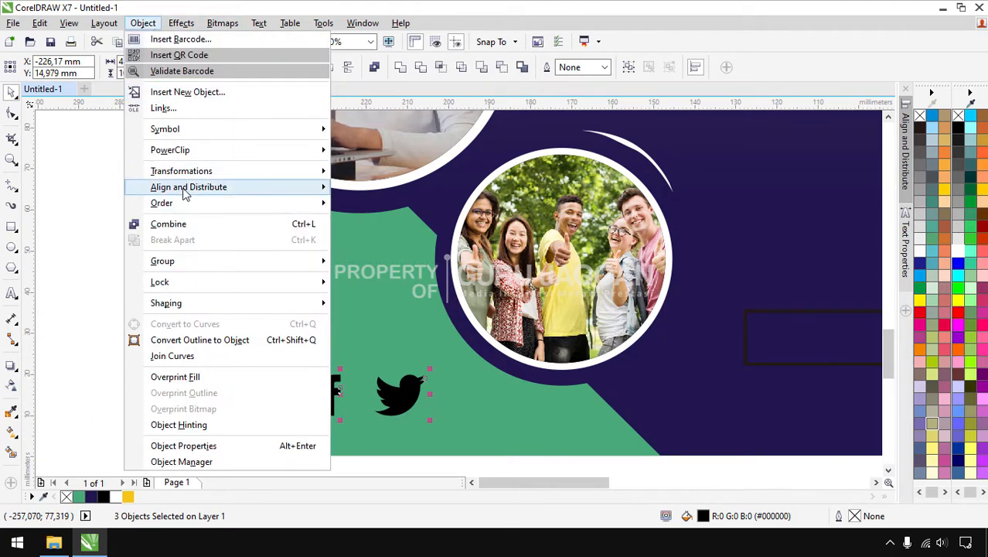
pyautogui.moveTo(185, 194)
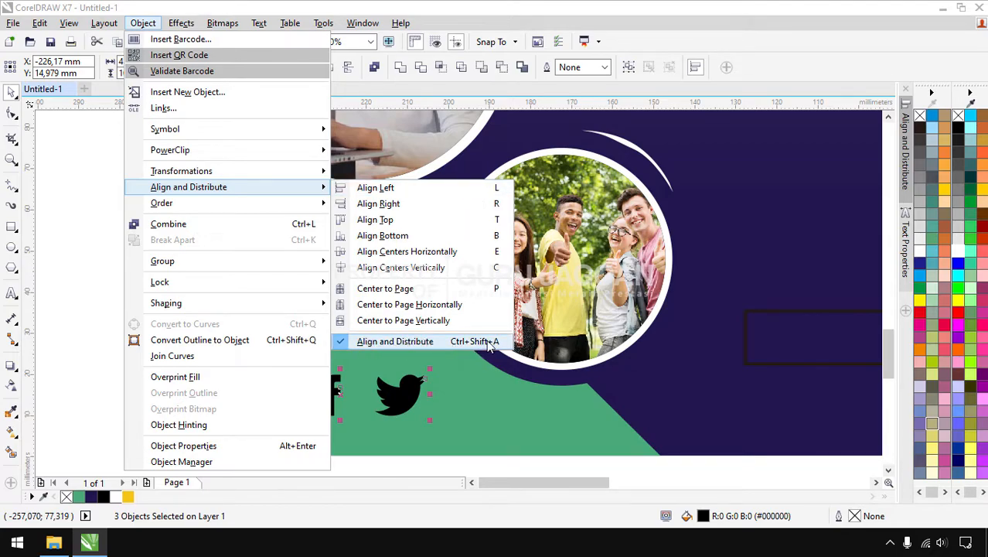
pyautogui.click(908, 170)
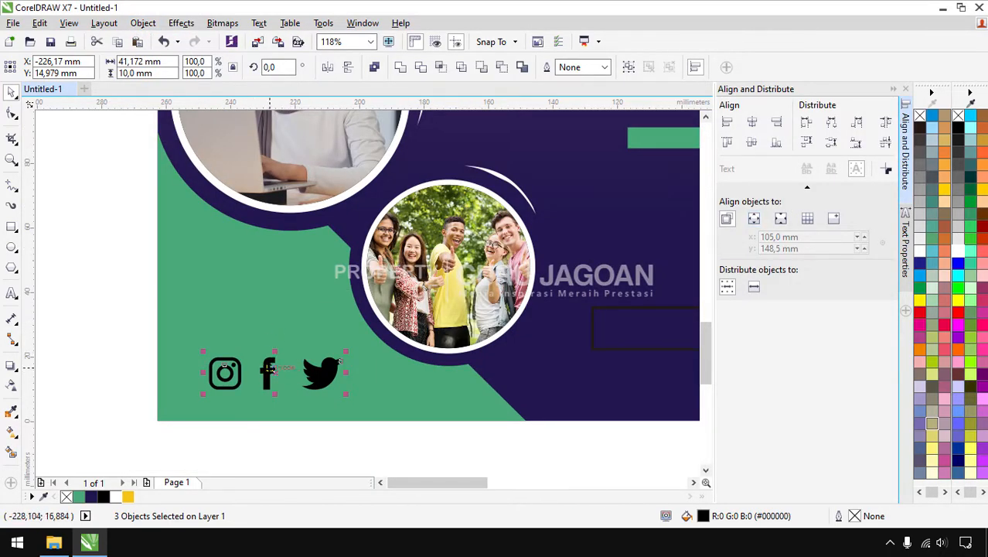
pyautogui.click(886, 122)
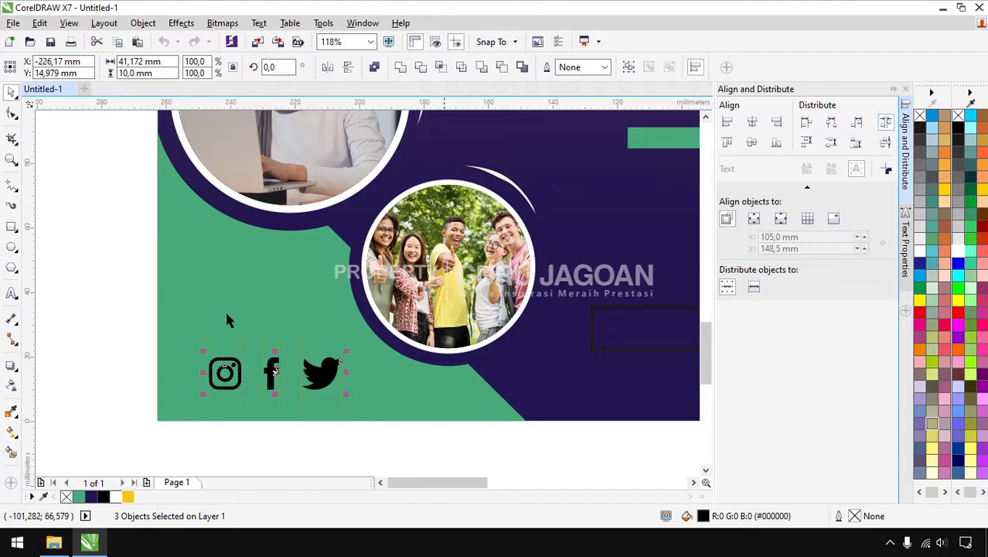
pyautogui.click(117, 292)
pyautogui.click(893, 90)
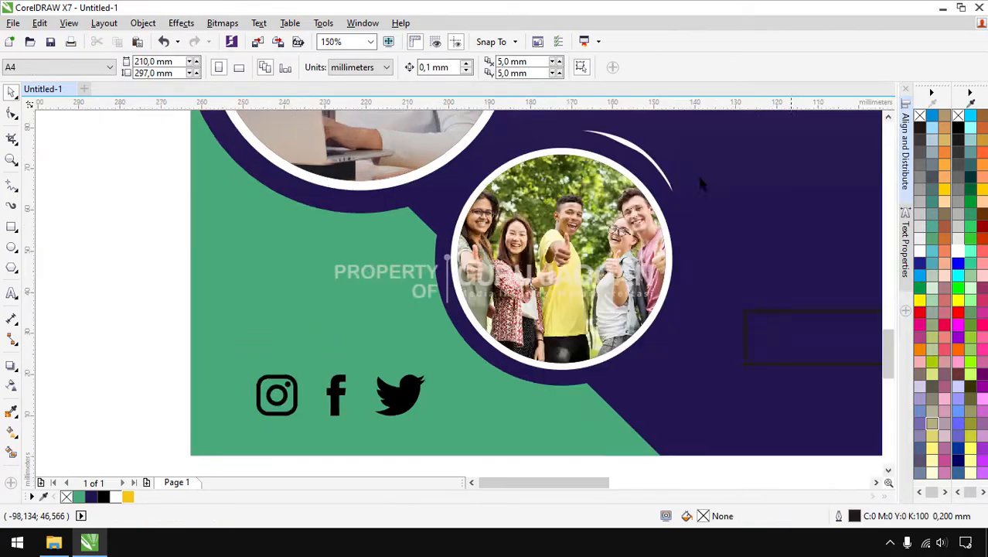
# Scale the three social icons down to 7 mm tall
pyautogui.scroll(-2, 462, 242)
pyautogui.scroll(1, 416, 272)
pyautogui.moveTo(318, 259); pyautogui.dragTo(497, 313)
pyautogui.scroll(1, 453, 277)
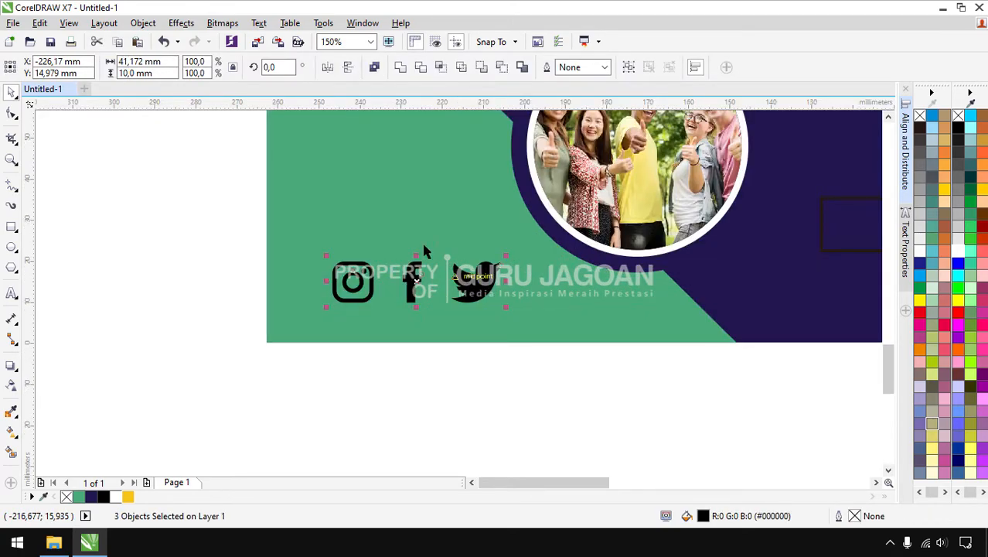
pyautogui.click(169, 73)
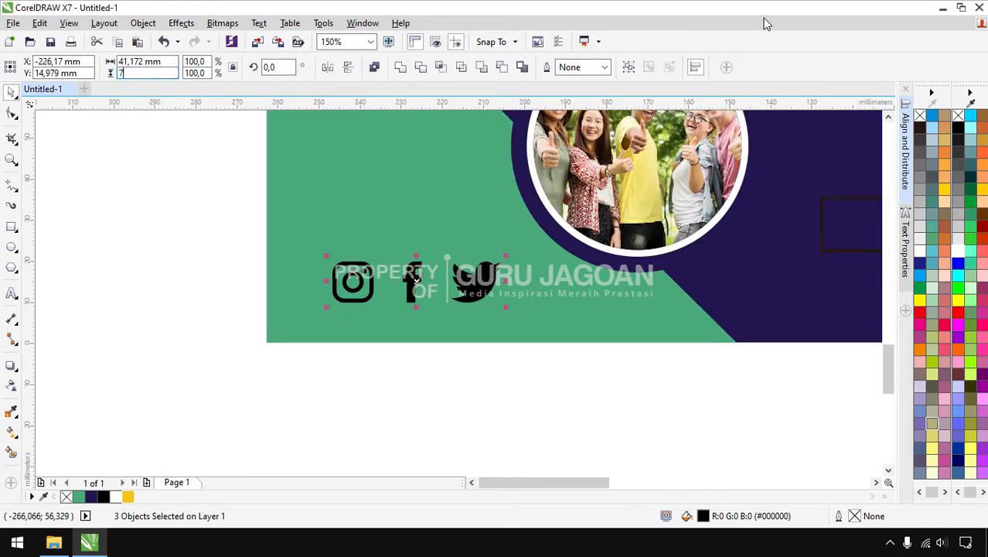
pyautogui.press('Return')
# Move the social icon row to the poster's bottom left corner
pyautogui.moveTo(432, 298); pyautogui.dragTo(419, 312)
pyautogui.click(171, 279)
pyautogui.moveTo(234, 263); pyautogui.dragTo(506, 335)
pyautogui.moveTo(442, 305); pyautogui.dragTo(440, 302)
pyautogui.click(492, 379)
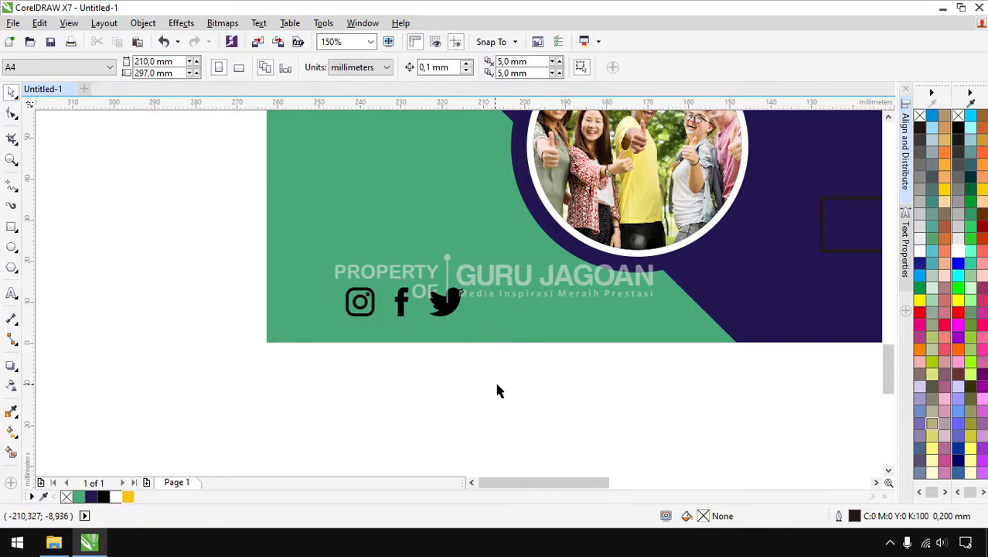
pyautogui.scroll(-2, 511, 375)
pyautogui.scroll(1, 532, 371)
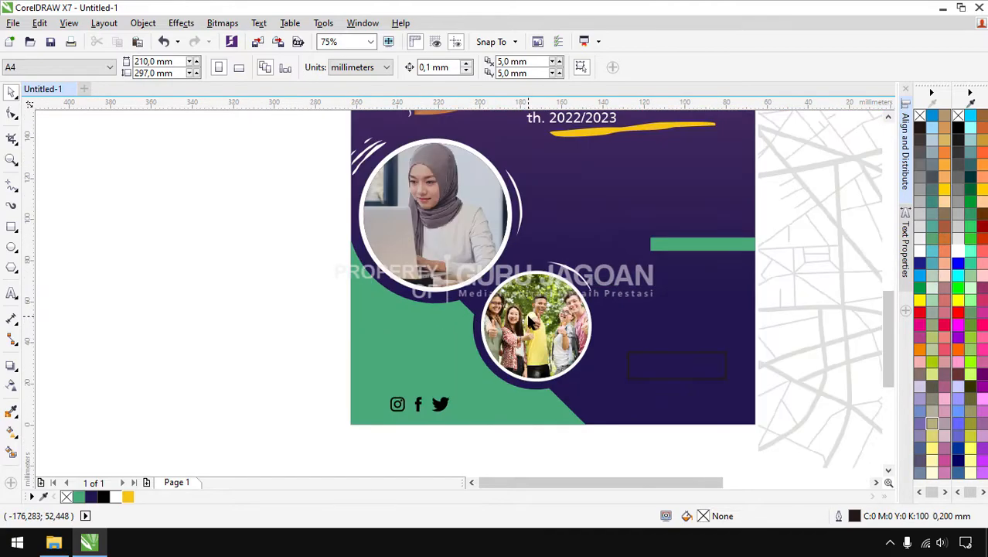
# Type 'smk bisa-hebat' on the green area and convert it to UPPERCASE
pyautogui.click(11, 293)
pyautogui.click(375, 319)
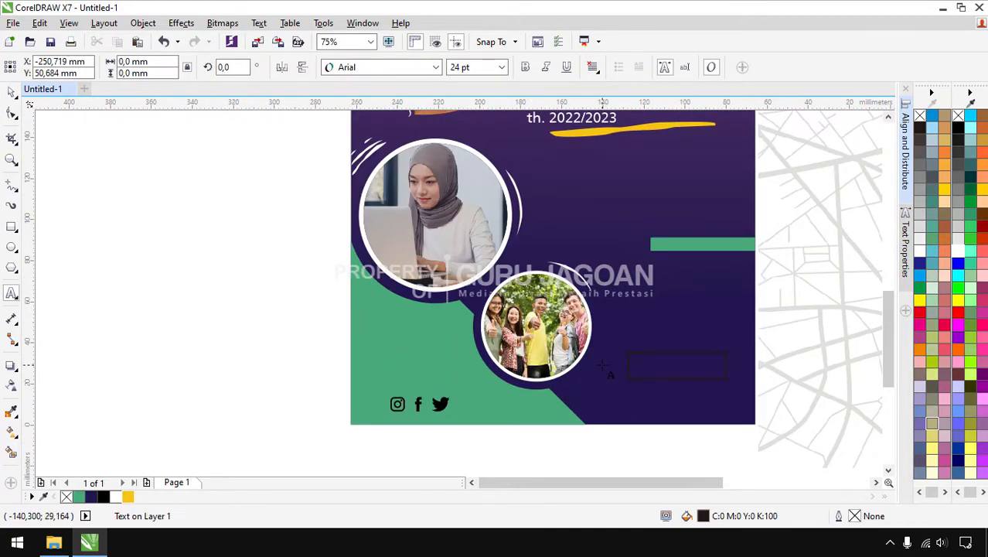
pyautogui.write('smk bisa')
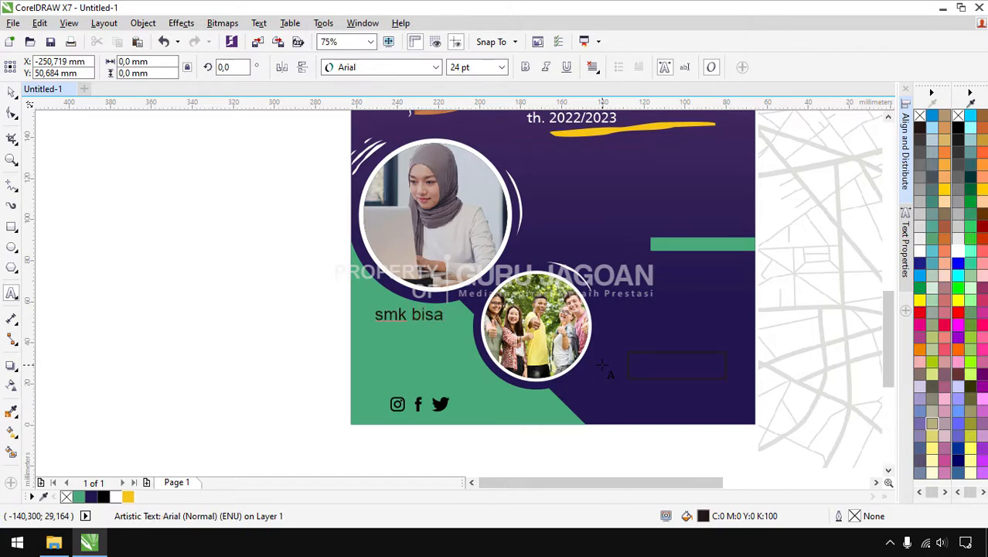
pyautogui.write('-hebat')
pyautogui.hotkey('ctrl', 'a')
pyautogui.hotkey('shift', 'F3')
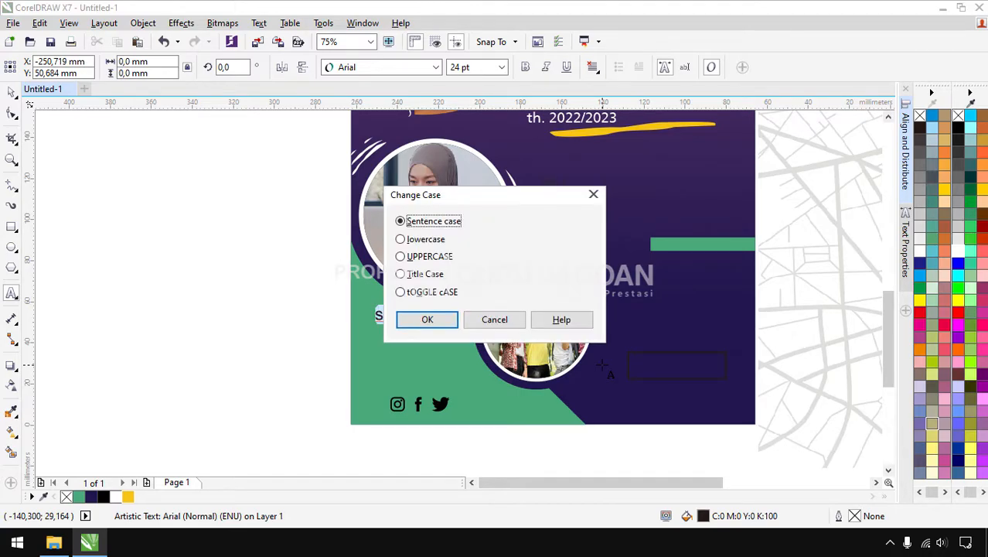
pyautogui.click(425, 256)
pyautogui.click(447, 319)
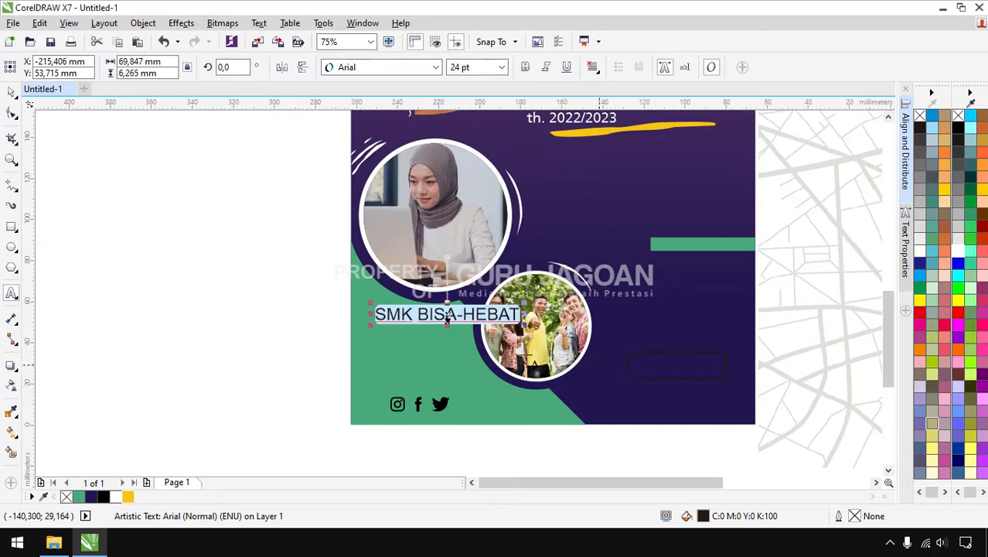
pyautogui.click(11, 93)
# Set the heading to Articulate Extrabold and scale it down
pyautogui.click(418, 70)
pyautogui.click(397, 121)
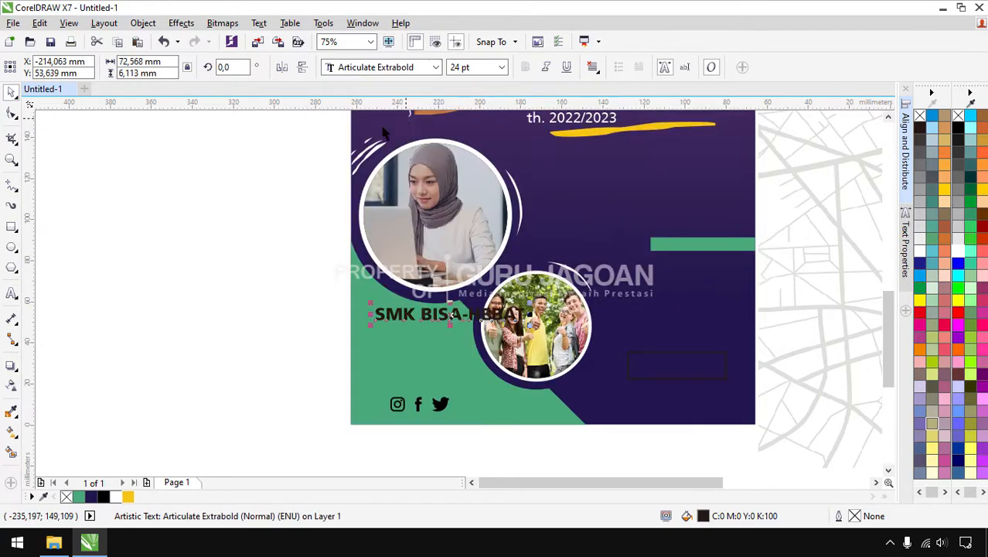
pyautogui.moveTo(527, 303); pyautogui.dragTo(461, 311)
pyautogui.scroll(3, 373, 319)
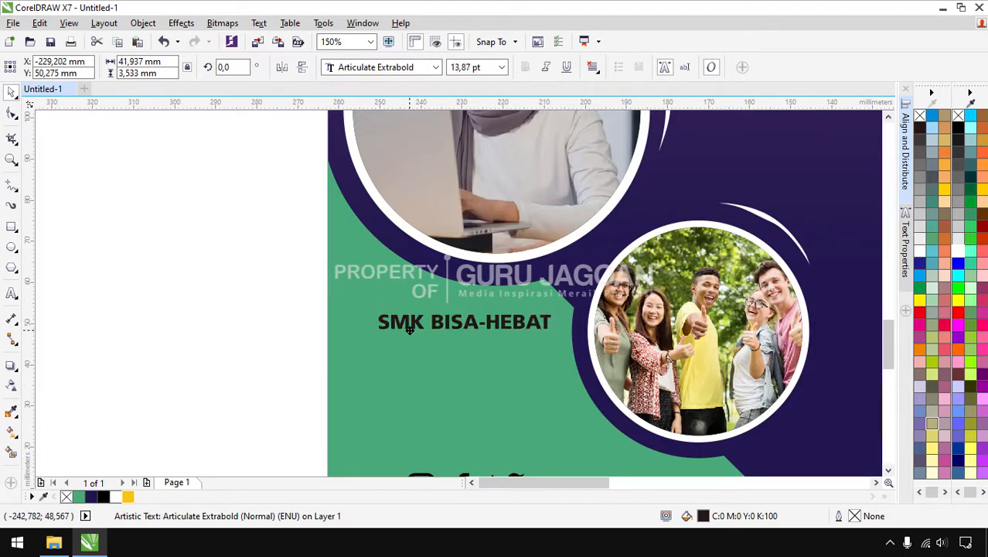
# Change the words BISA-HEBAT to regular Articulate, keeping SMK extrabold
pyautogui.click(434, 334)
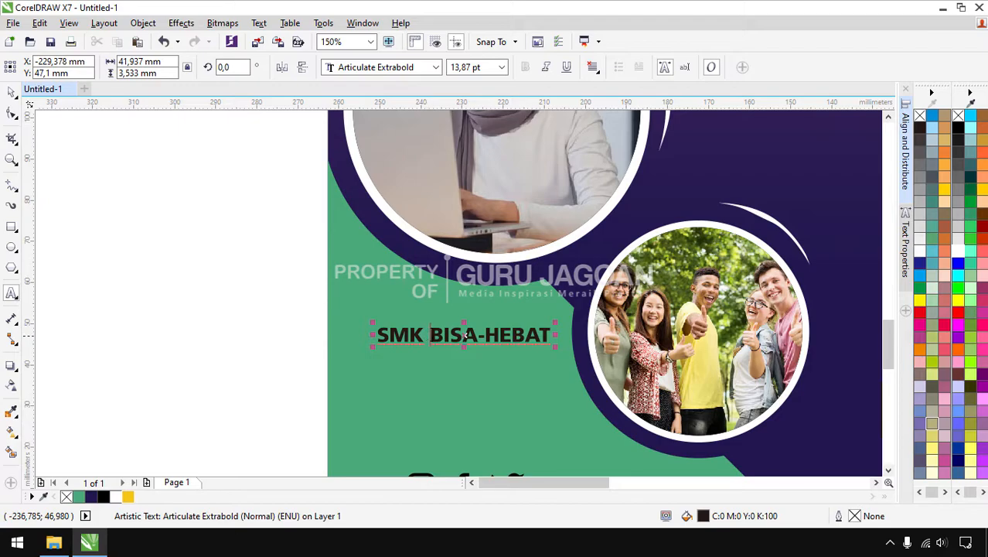
pyautogui.moveTo(431, 335); pyautogui.dragTo(539, 335)
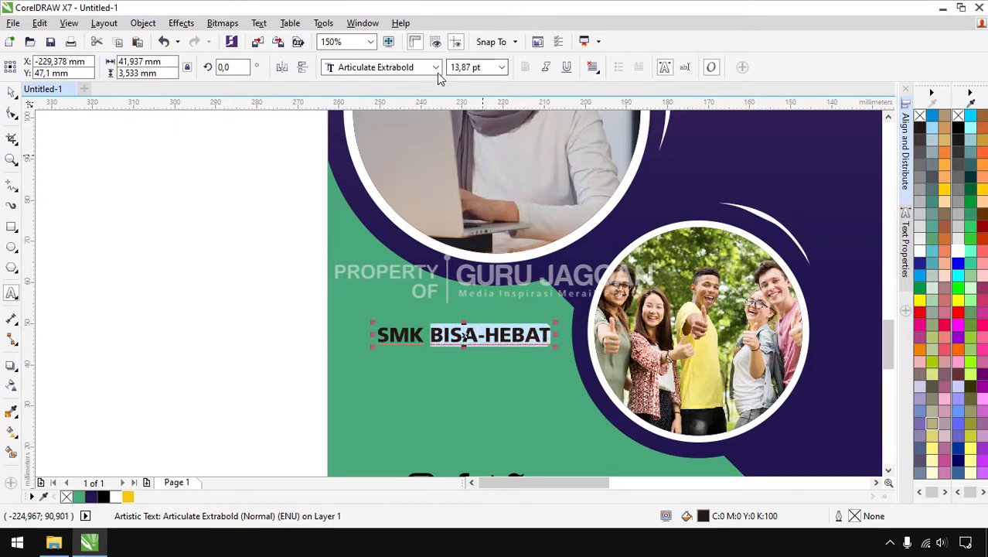
pyautogui.click(436, 67)
pyautogui.click(419, 126)
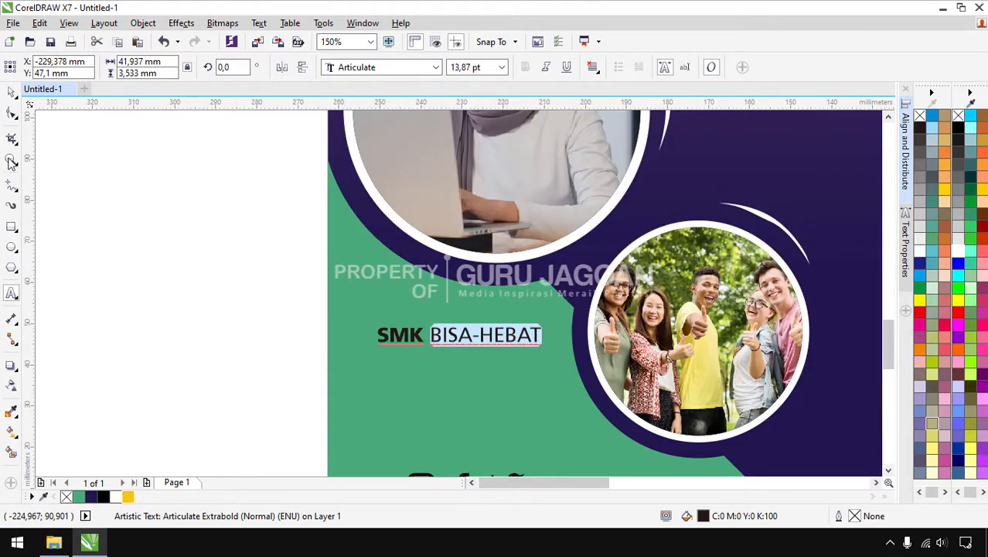
pyautogui.click(11, 92)
pyautogui.click(118, 194)
pyautogui.scroll(-1, 167, 230)
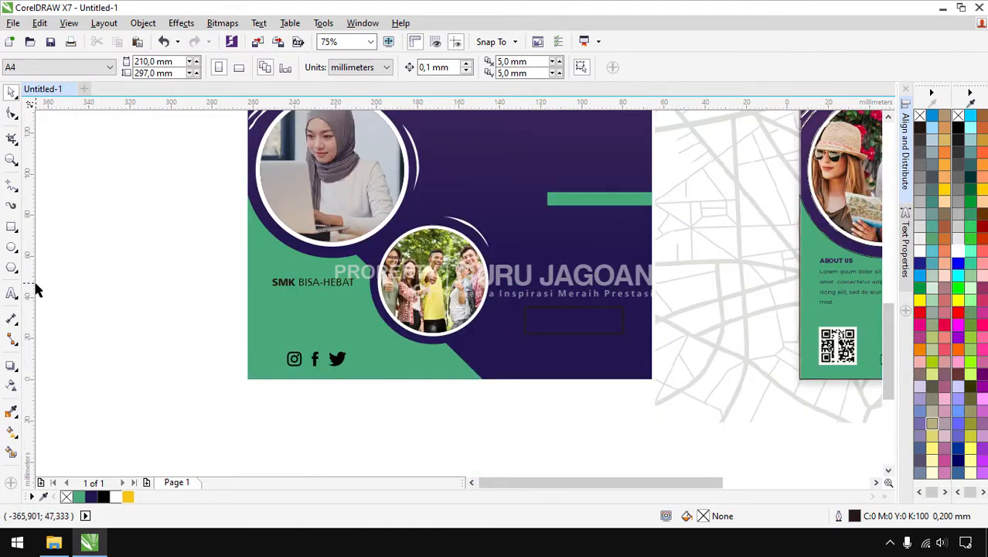
# Draw a paragraph text frame below the SMK BISA-HEBAT heading at 10 pt
pyautogui.click(11, 293)
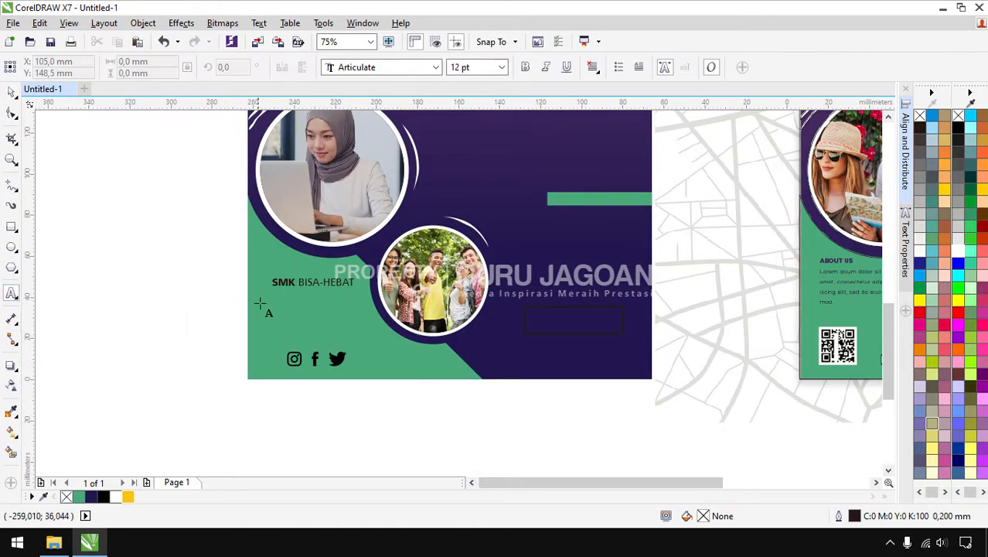
pyautogui.moveTo(272, 295); pyautogui.dragTo(362, 343)
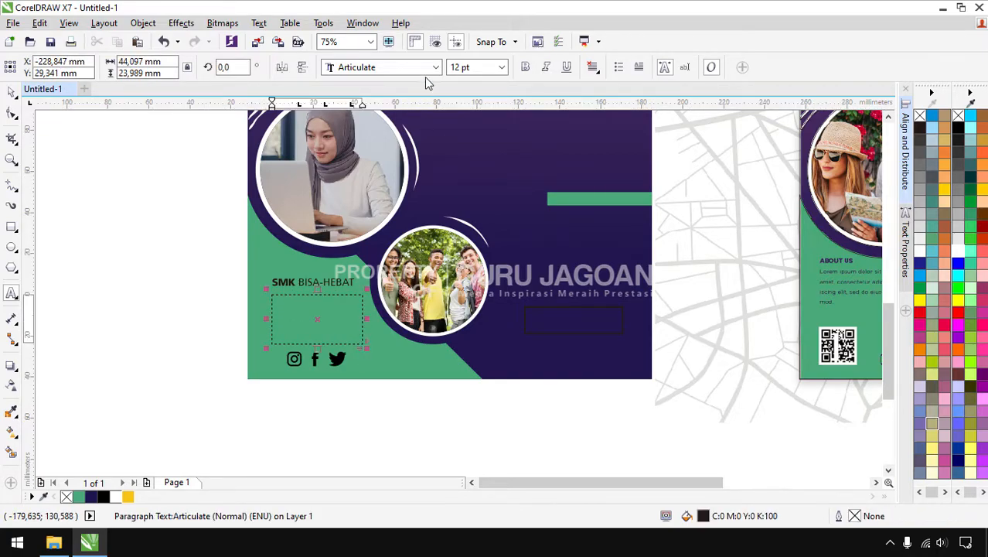
pyautogui.click(485, 67)
pyautogui.click(501, 67)
pyautogui.click(490, 133)
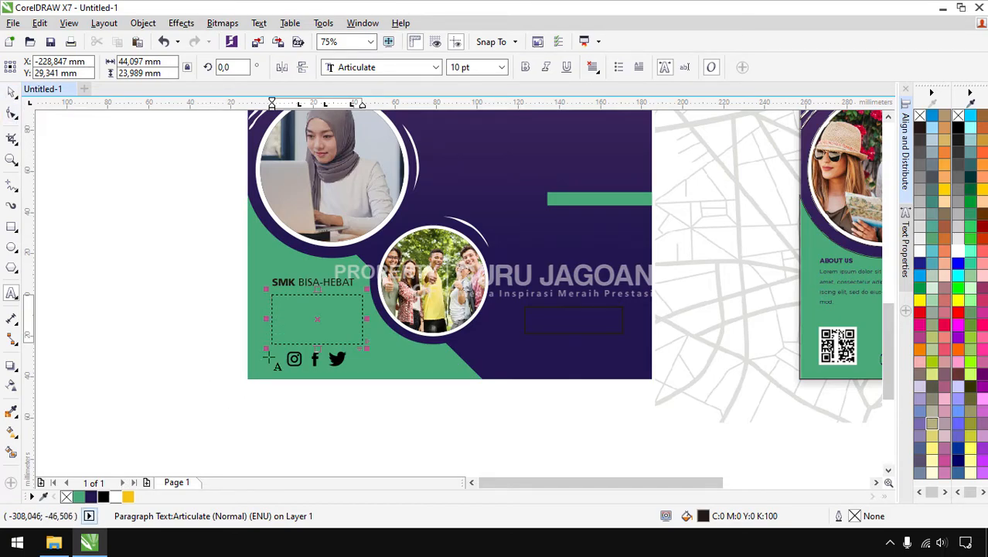
pyautogui.click(16, 545)
# Search 'lorem indo' in Chrome and select the first Indonesian lorem ipsum sentence on id.lipsum.com
pyautogui.click(255, 166)
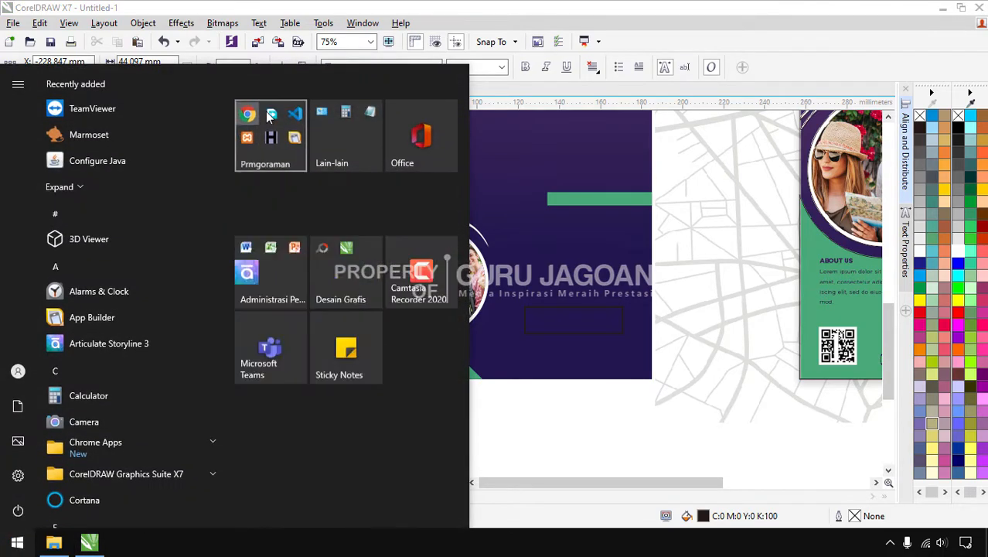
pyautogui.click(264, 232)
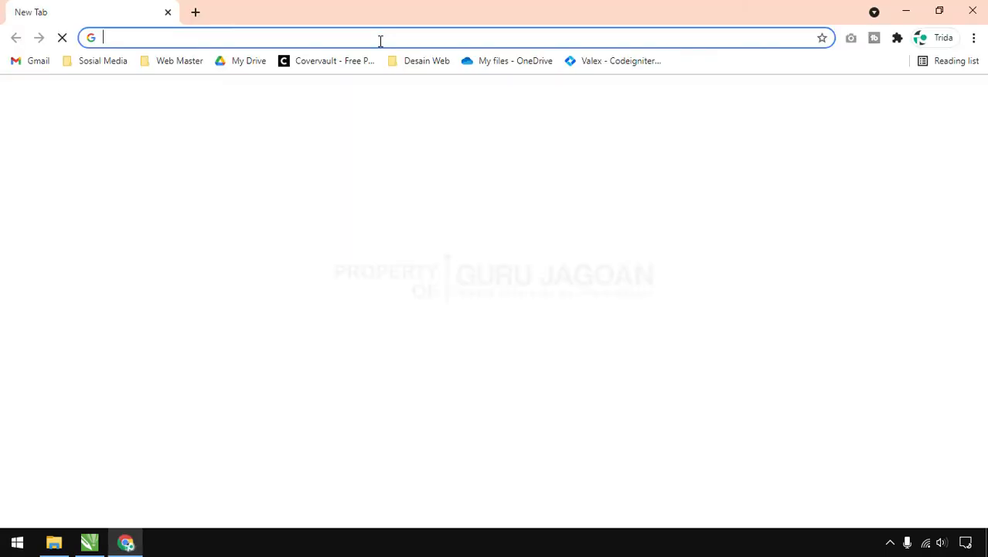
pyautogui.click(379, 39)
pyautogui.write('lorem indo')
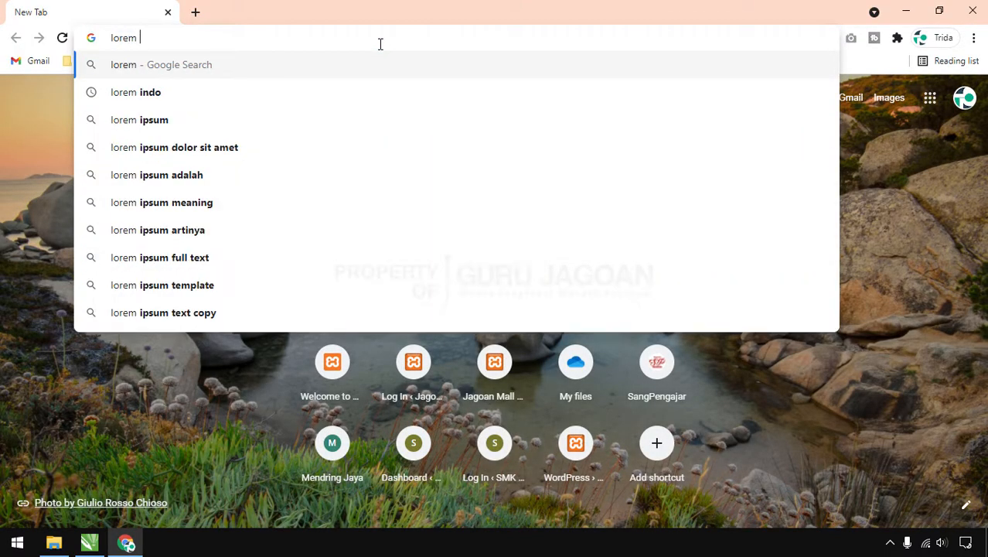
pyautogui.press('Return')
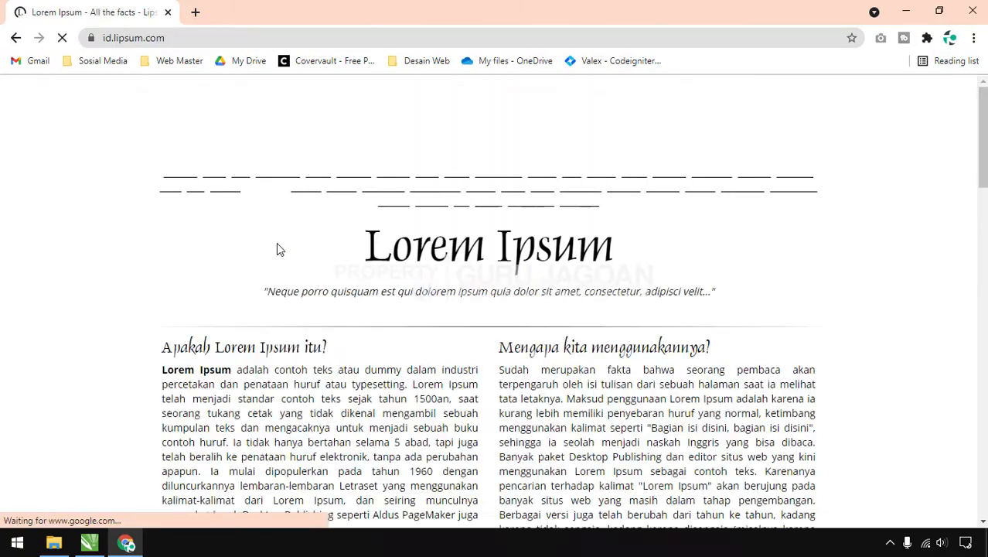
pyautogui.moveTo(500, 371); pyautogui.dragTo(563, 402)
pyautogui.hotkey('ctrl', 'c')
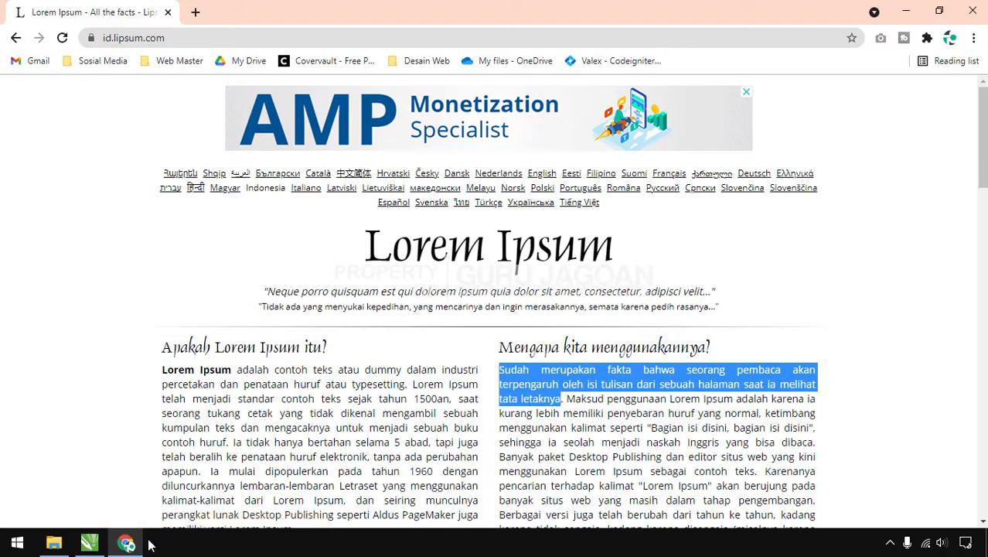
pyautogui.click(89, 542)
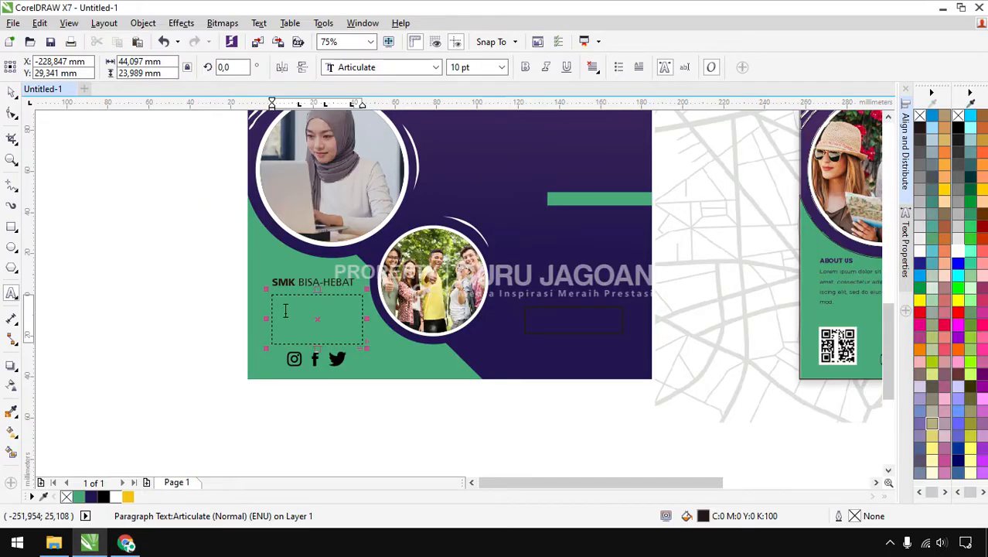
# Paste the Indonesian placeholder text into the frame, set it to 9 pt, and tighten the frame
pyautogui.hotkey('ctrl', 'v')
pyautogui.scroll(2, 298, 310)
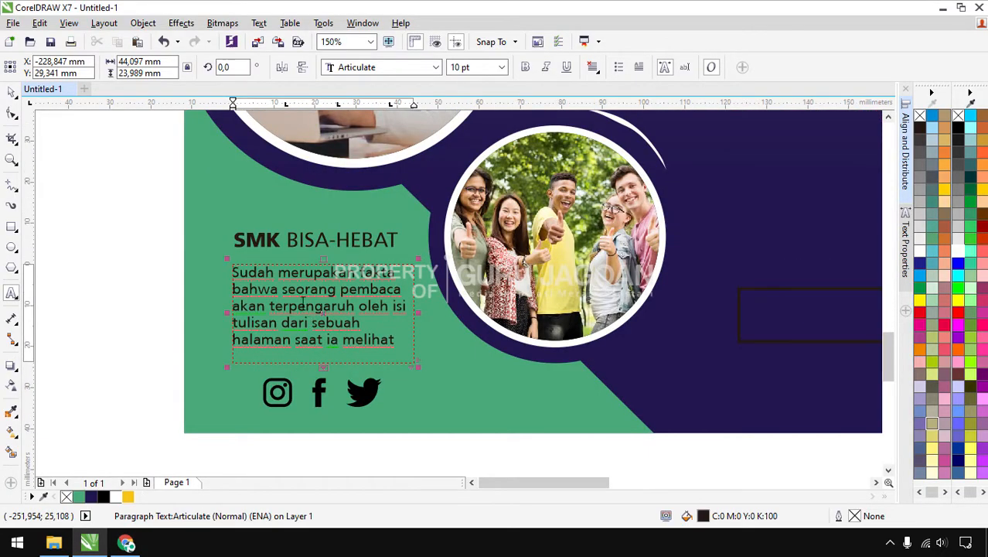
pyautogui.click(12, 93)
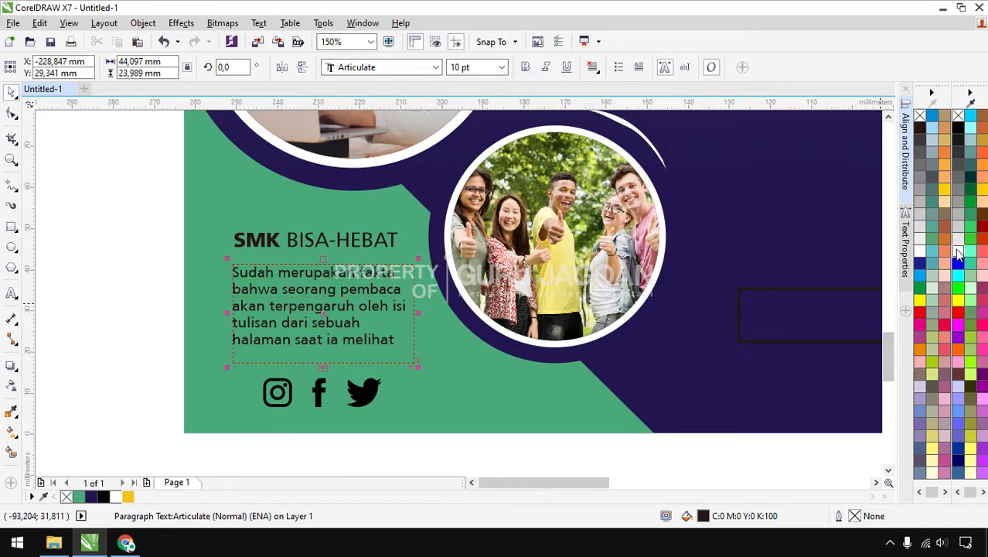
pyautogui.click(501, 68)
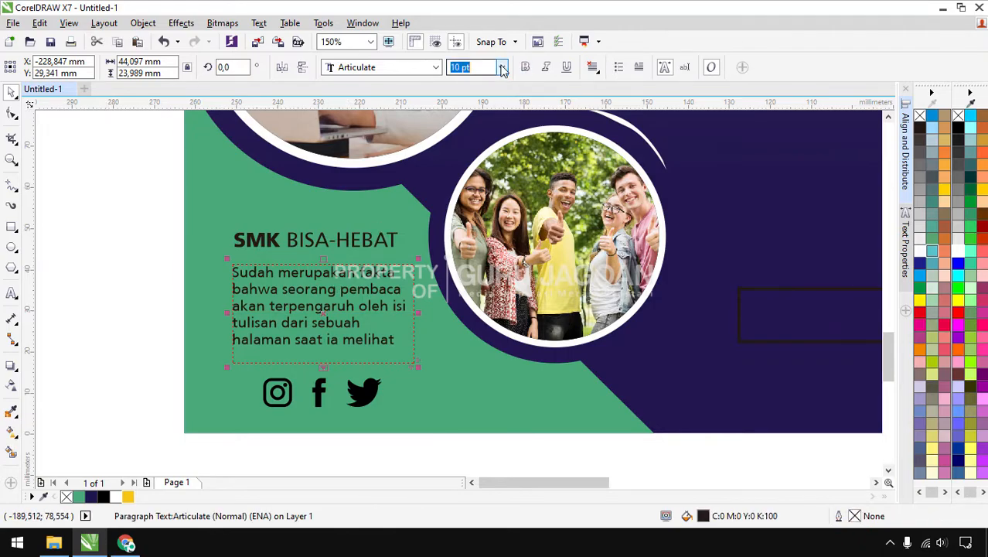
pyautogui.click(501, 68)
pyautogui.click(478, 122)
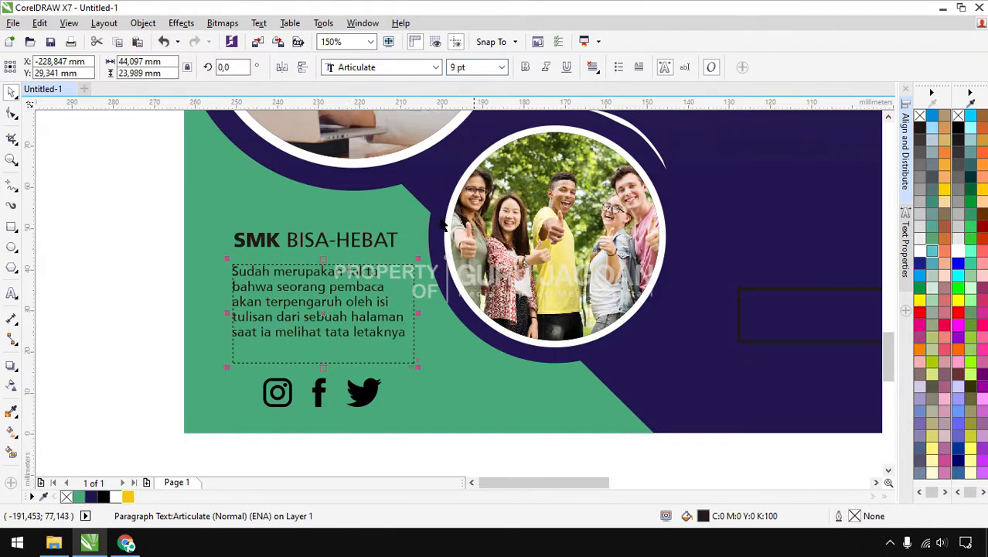
pyautogui.click(144, 281)
pyautogui.click(344, 287)
pyautogui.moveTo(324, 368); pyautogui.dragTo(323, 340)
pyautogui.click(110, 248)
# Give the empty box on the purple area a white outline and fit all objects in view
pyautogui.scroll(-2, 356, 199)
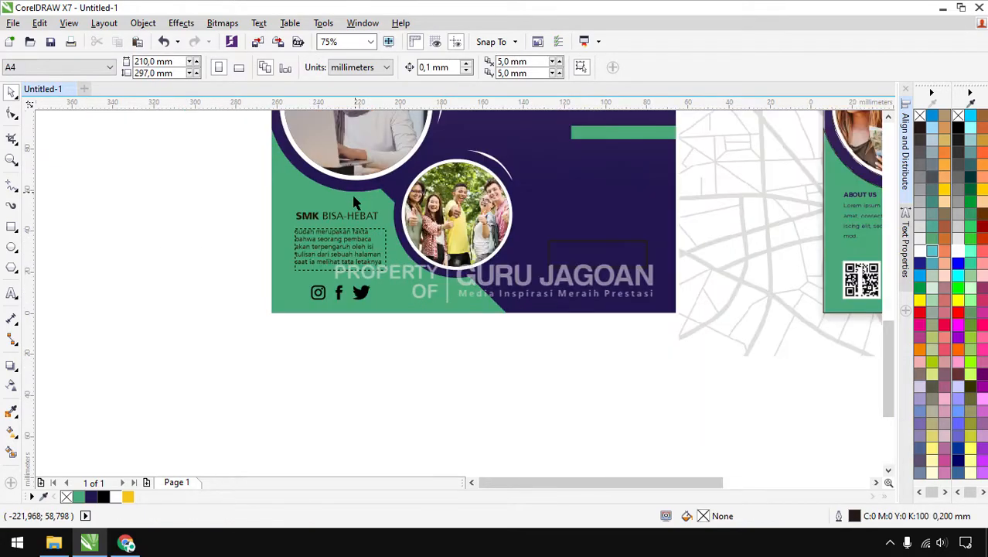
pyautogui.scroll(-1, 150, 251)
pyautogui.click(383, 247)
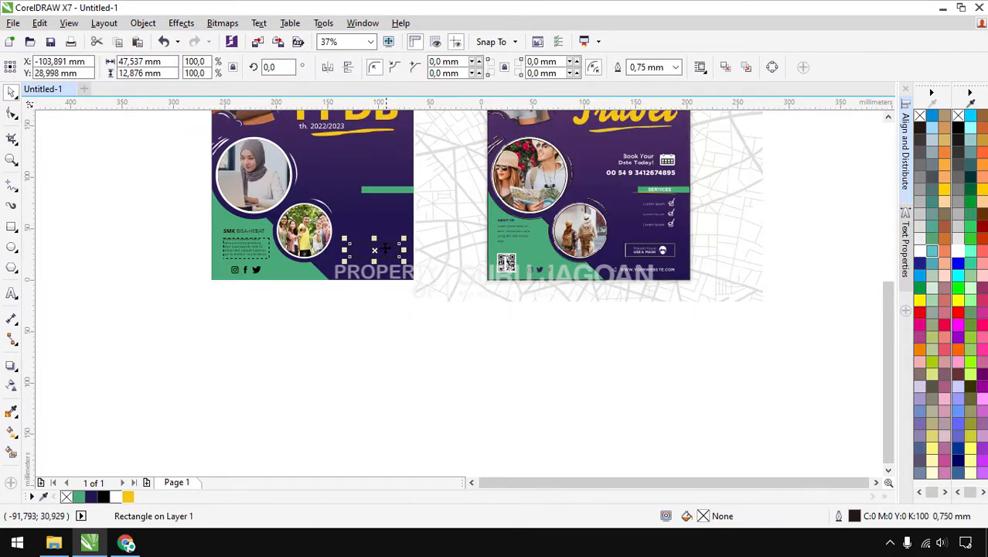
pyautogui.scroll(1, 379, 246)
pyautogui.scroll(1, 380, 246)
pyautogui.rightClick(951, 252)
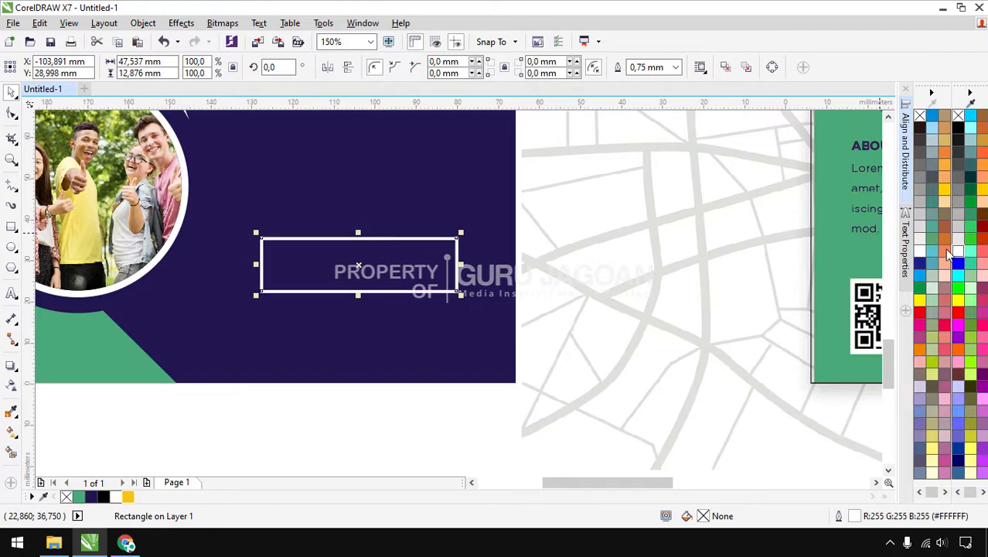
pyautogui.scroll(-1, 422, 258)
pyautogui.click(369, 336)
pyautogui.scroll(-1, 369, 336)
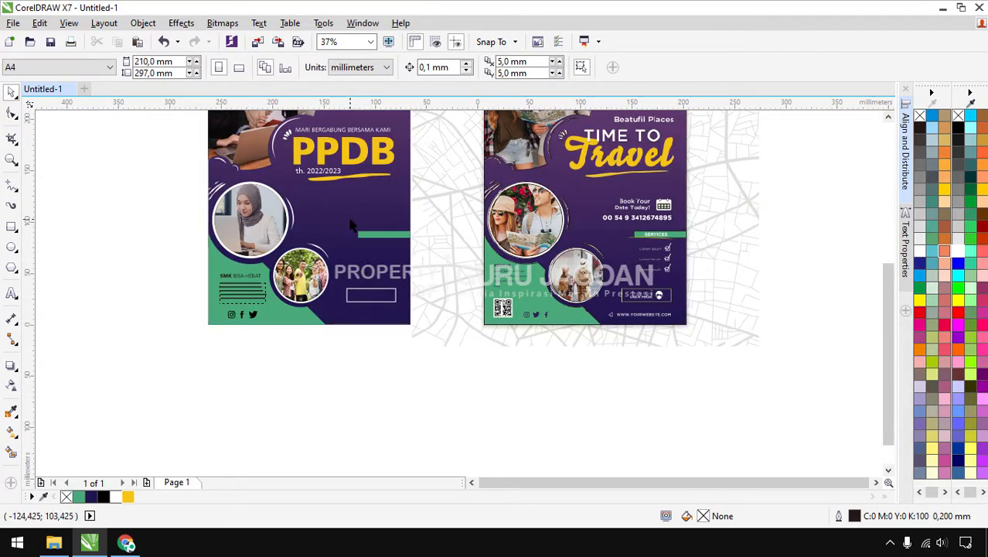
pyautogui.press('F4')
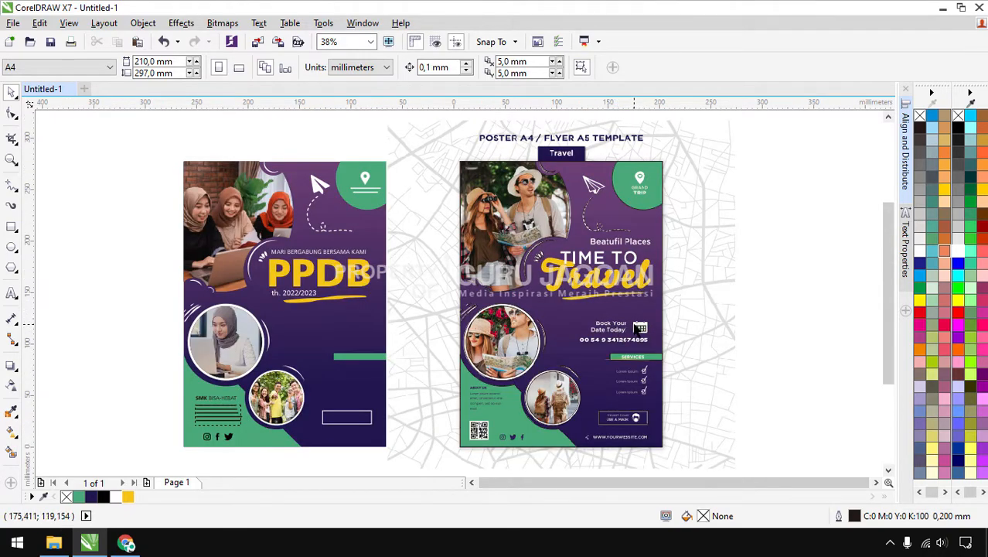
pyautogui.click(54, 542)
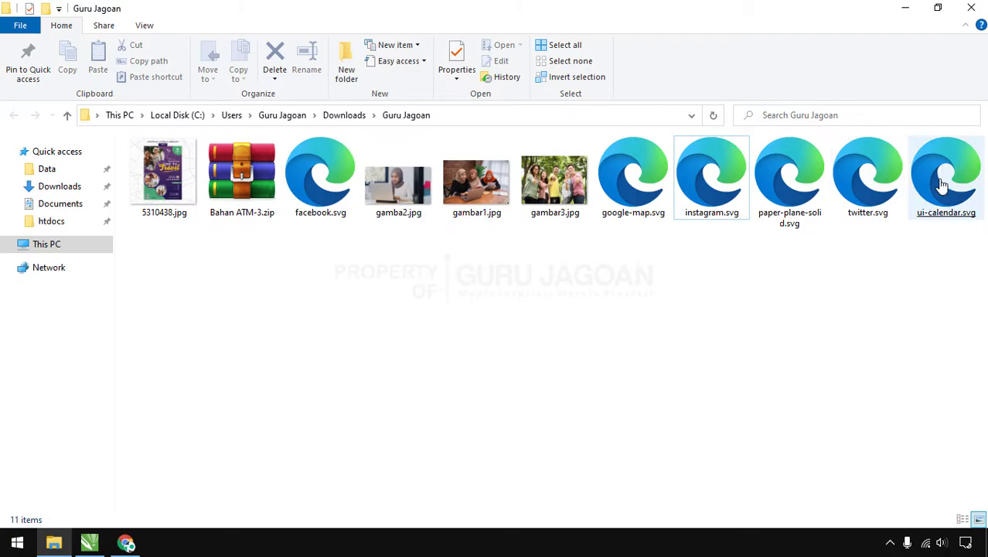
# Import ui-calendar.svg, shrink it to about 40%, place it by the poster, and combine it with Ctrl+L
pyautogui.moveTo(947, 177); pyautogui.dragTo(116, 335)
pyautogui.moveTo(236, 194); pyautogui.dragTo(97, 326)
pyautogui.moveTo(78, 379); pyautogui.dragTo(368, 321)
pyautogui.hotkey('ctrl', 'l')
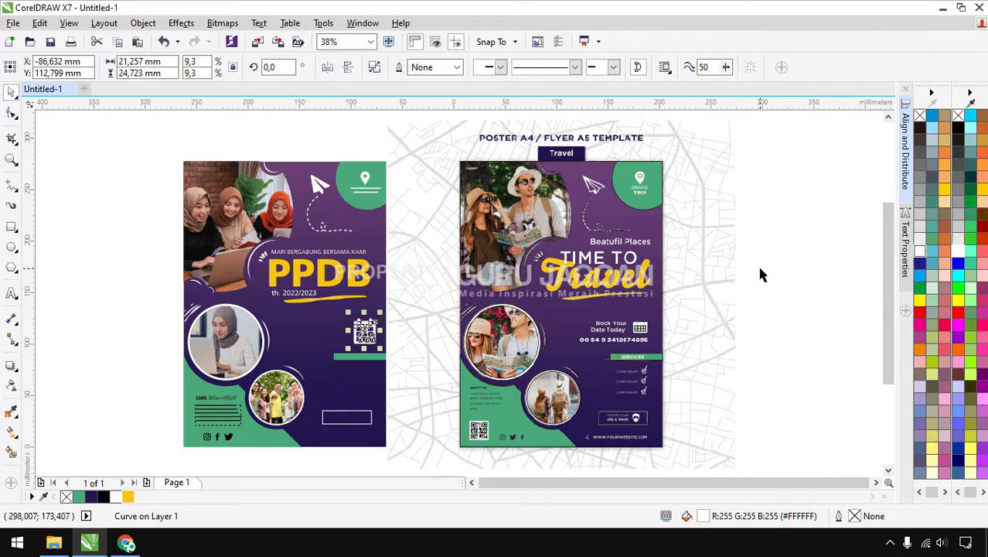
# Right-align the calendar icon with the PPDB title
pyautogui.press('Escape')
pyautogui.scroll(2, 369, 325)
pyautogui.keyDown('shift'); pyautogui.click(358, 229); pyautogui.keyUp('shift')
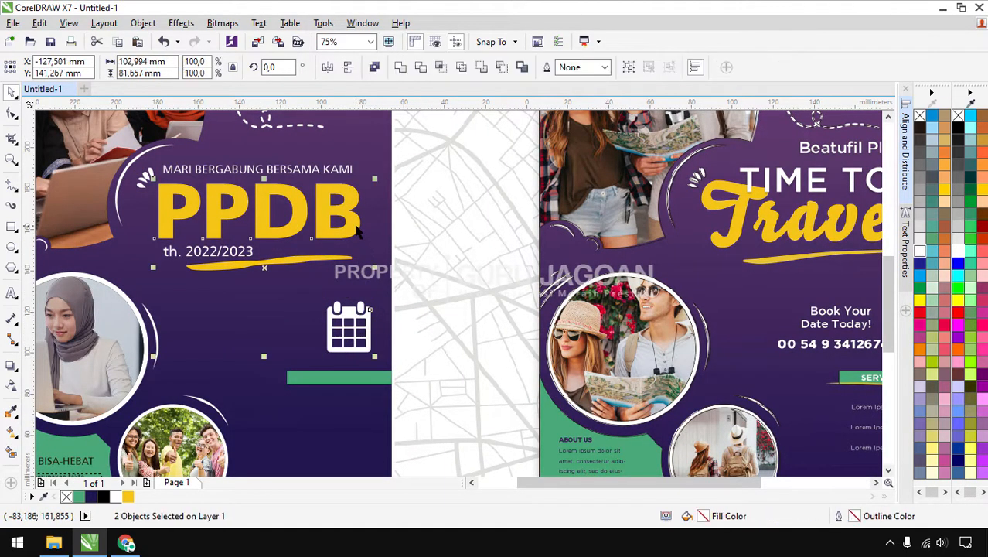
pyautogui.press('r')
pyautogui.press('Escape')
pyautogui.scroll(-2, 348, 349)
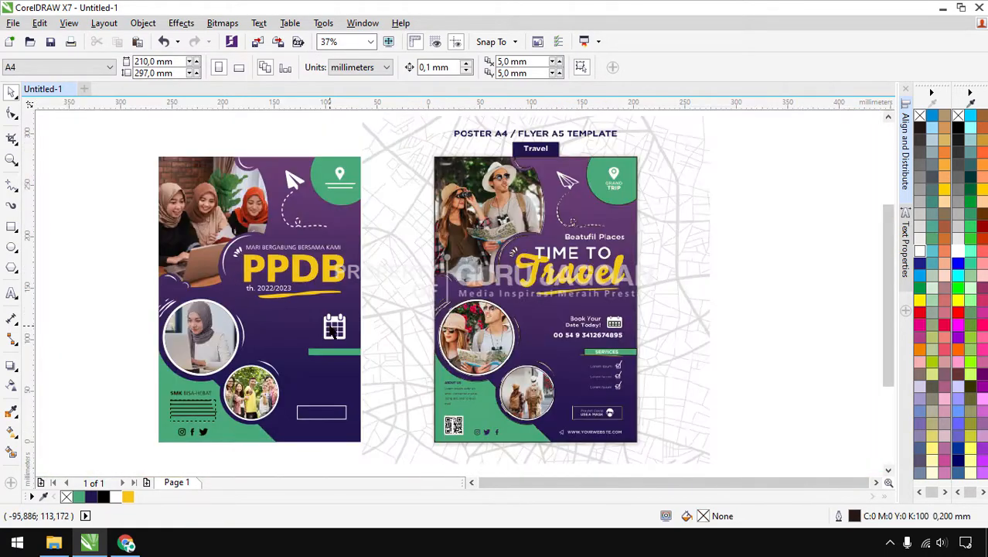
pyautogui.scroll(2, 339, 335)
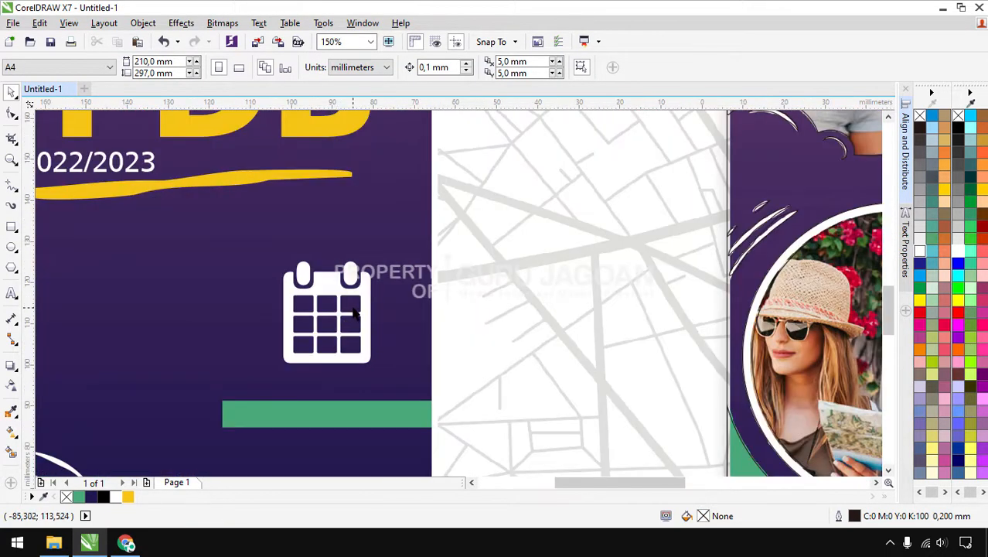
# Shrink the calendar icon to about two thirds of its size
pyautogui.click(378, 297)
pyautogui.moveTo(379, 296); pyautogui.dragTo(380, 296)
pyautogui.moveTo(298, 257); pyautogui.dragTo(329, 290)
pyautogui.press('Escape')
pyautogui.scroll(-1, 366, 258)
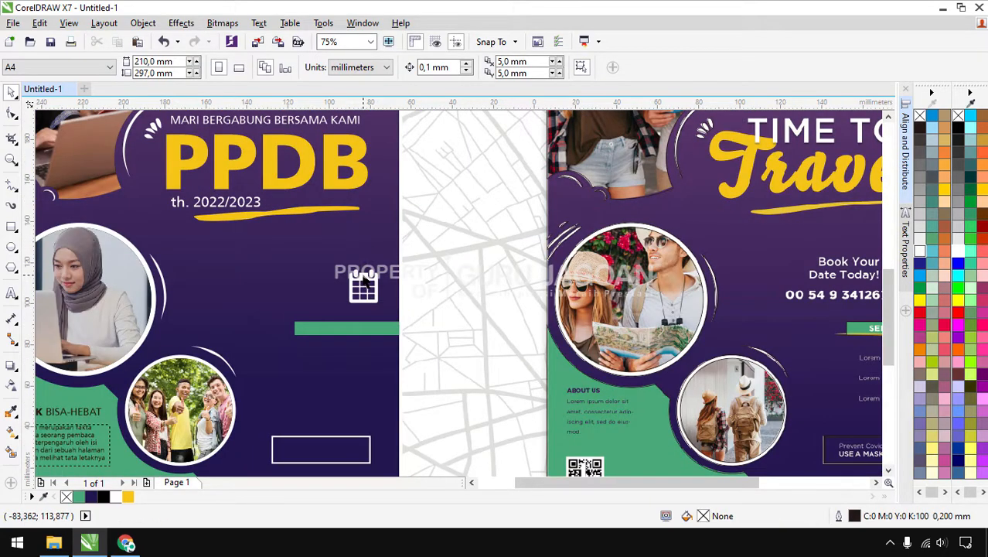
# Right-align the calendar icon with the white-outlined box below it
pyautogui.click(366, 280)
pyautogui.keyDown('shift'); pyautogui.click(357, 445); pyautogui.keyUp('shift')
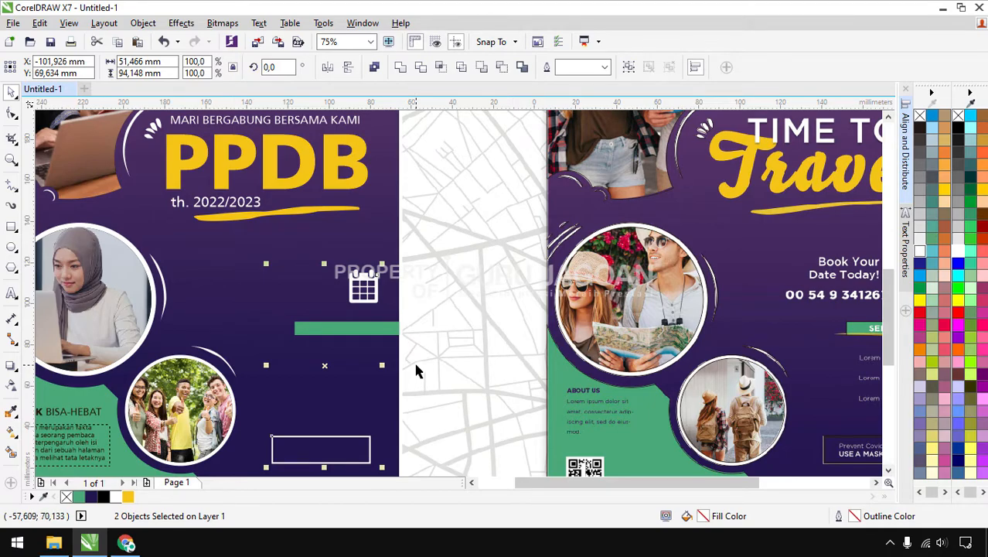
pyautogui.press('r')
pyautogui.press('Escape')
pyautogui.scroll(-1, 450, 311)
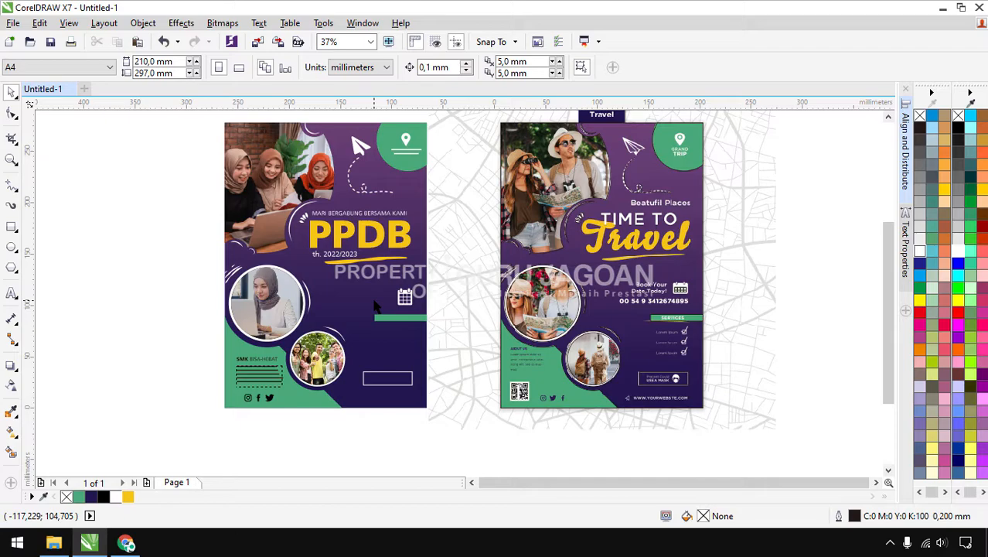
pyautogui.scroll(1, 376, 307)
pyautogui.press('F8')
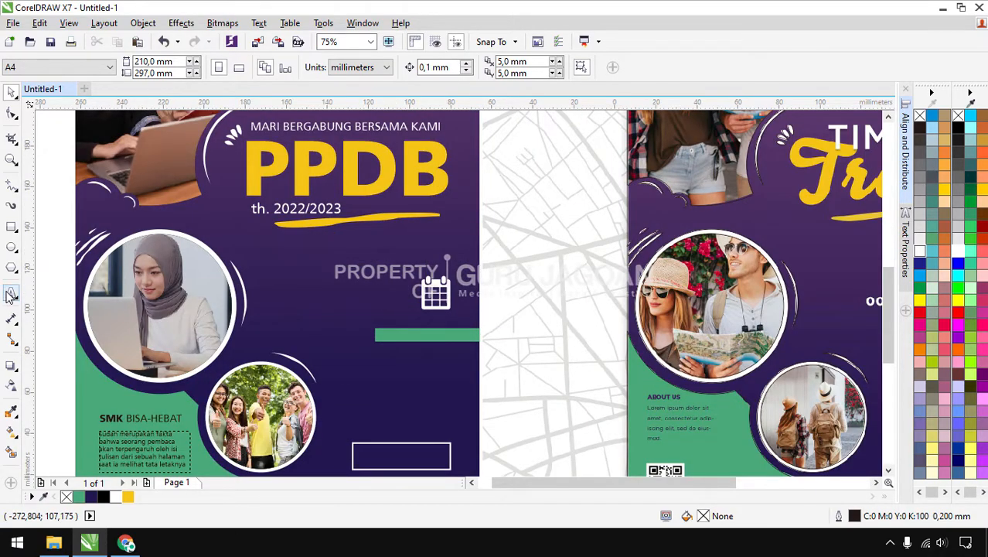
pyautogui.scroll(-1, 338, 291)
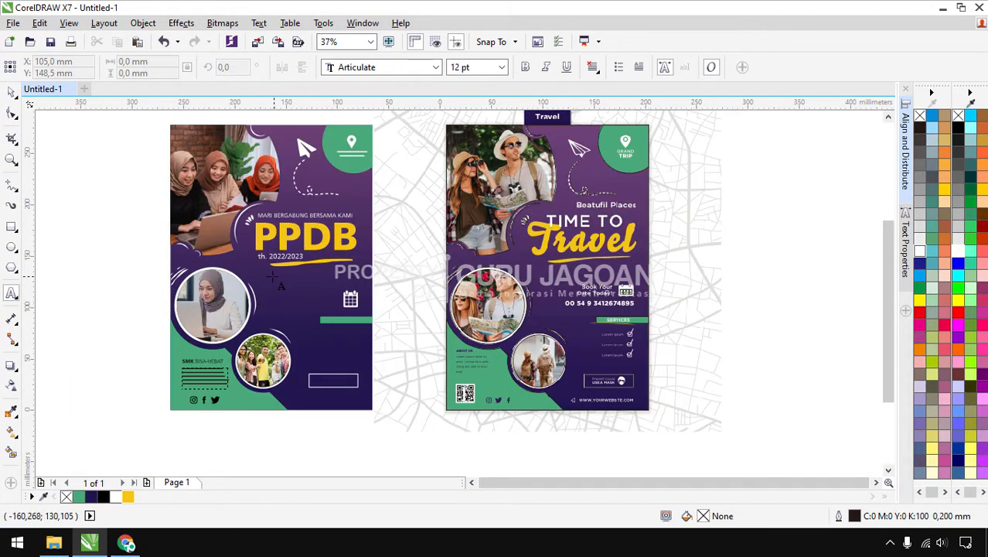
pyautogui.scroll(2, 302, 289)
# Type 'tanggal daftar' and, on a second line, '22 mei 2022 - 23 juli 2023' near the calendar
pyautogui.click(322, 293)
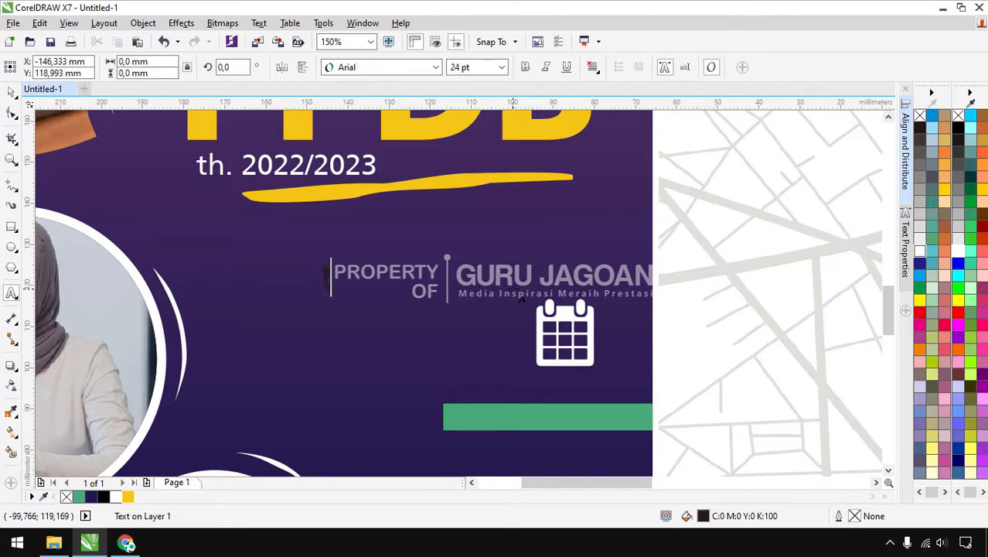
pyautogui.write('tanggal')
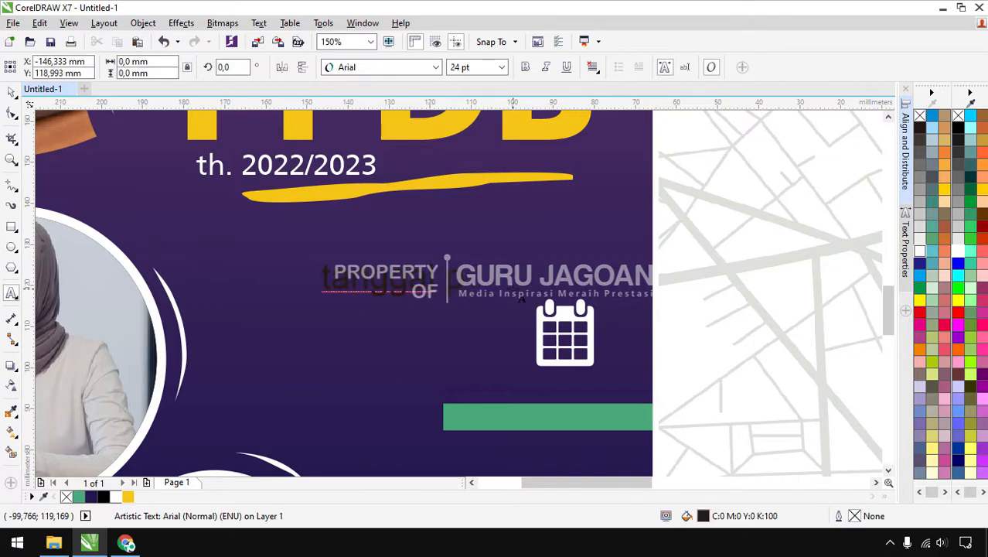
pyautogui.write(' daftar')
pyautogui.press('Return')
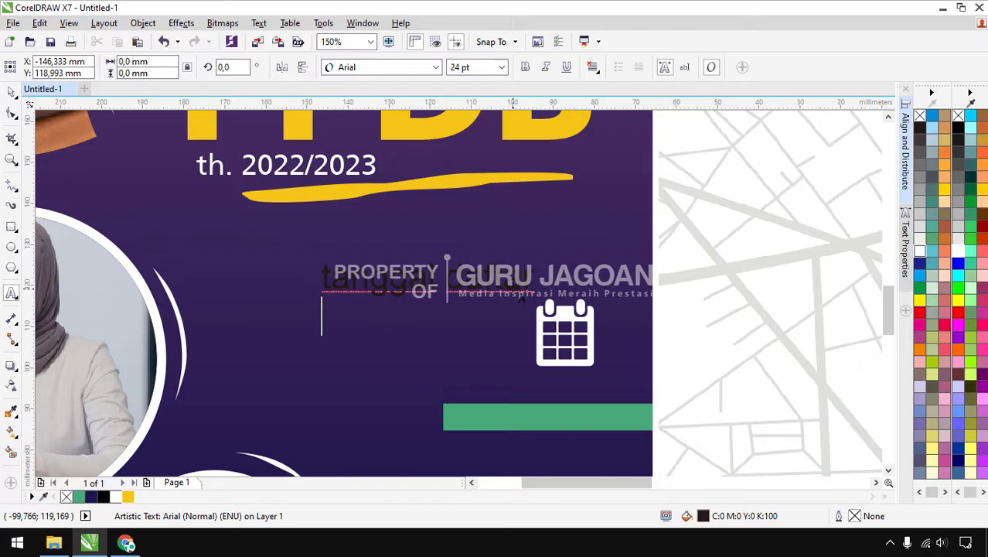
pyautogui.write('22 mei 2022')
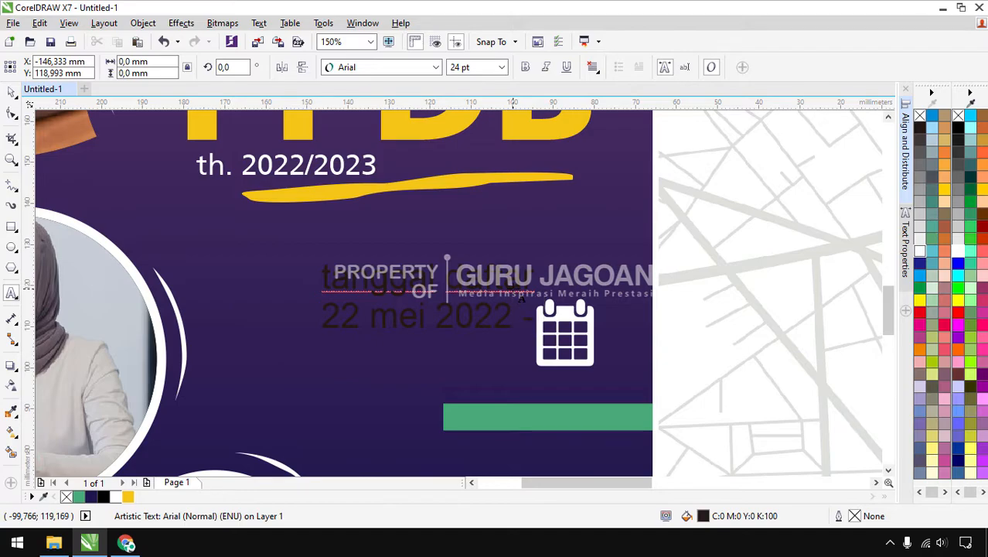
pyautogui.write(' - 23 juli 2023')
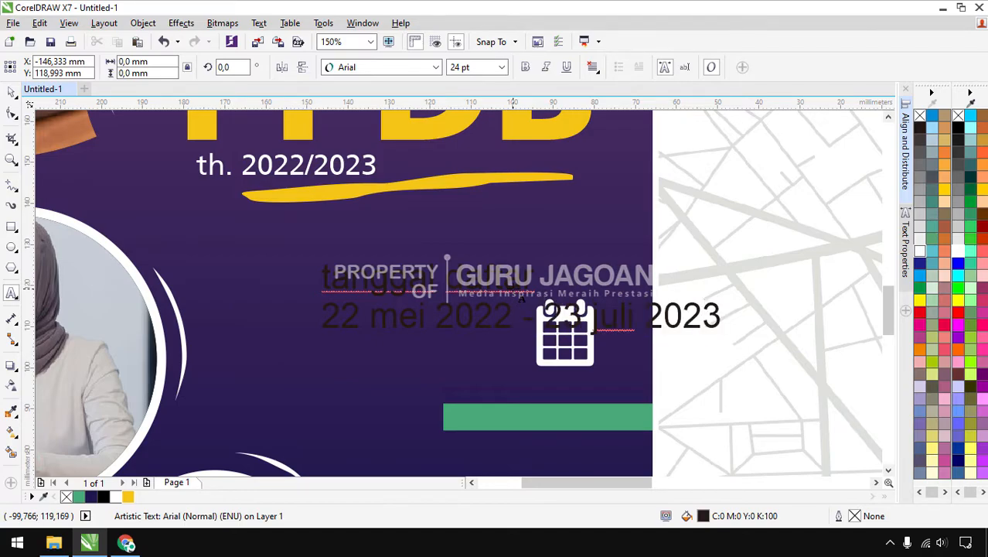
# Convert the text to Title Case, then make the first line UPPERCASE
pyautogui.hotkey('ctrl', 'a')
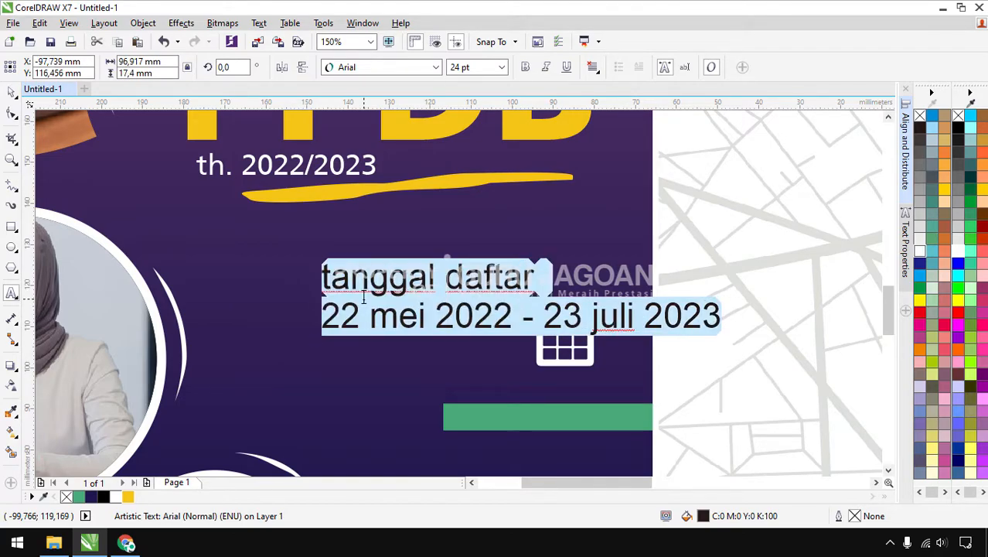
pyautogui.hotkey('shift', 'F3')
pyautogui.click(428, 276)
pyautogui.click(431, 318)
pyautogui.click(436, 276)
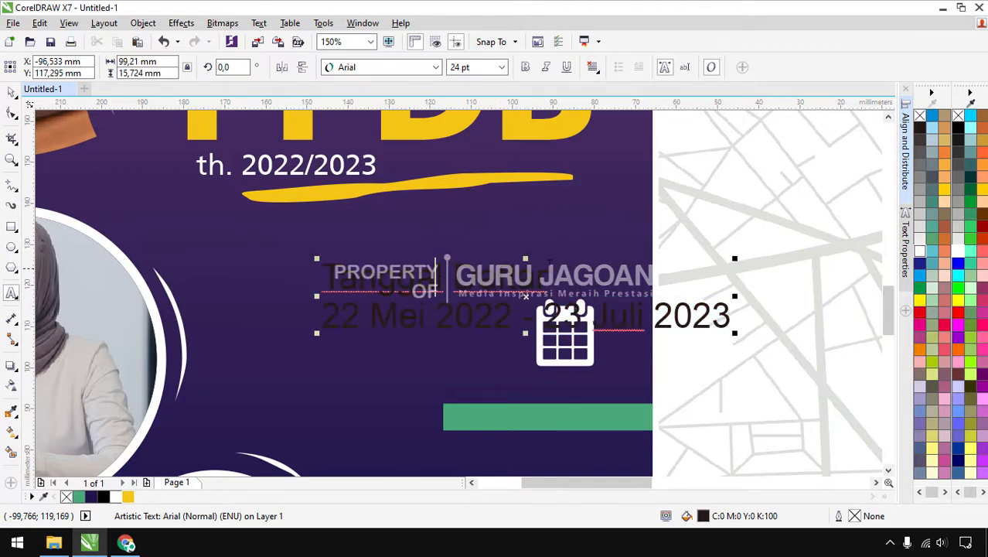
pyautogui.moveTo(546, 276); pyautogui.dragTo(320, 276)
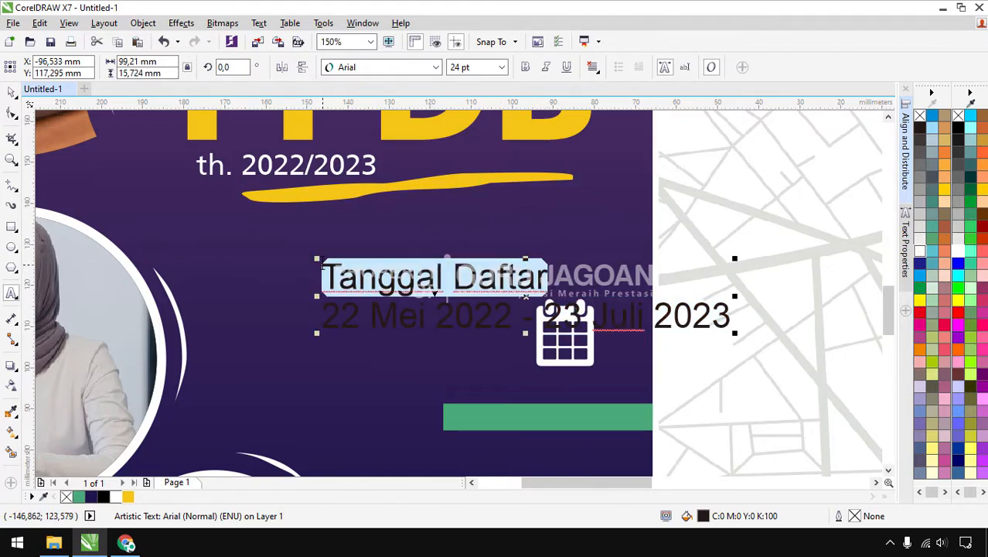
pyautogui.hotkey('shift', 'F3')
pyautogui.click(400, 255)
# Set TANGGAL DAFTAR to Articulate Extrabold and the date line to regular Articulate
pyautogui.click(428, 319)
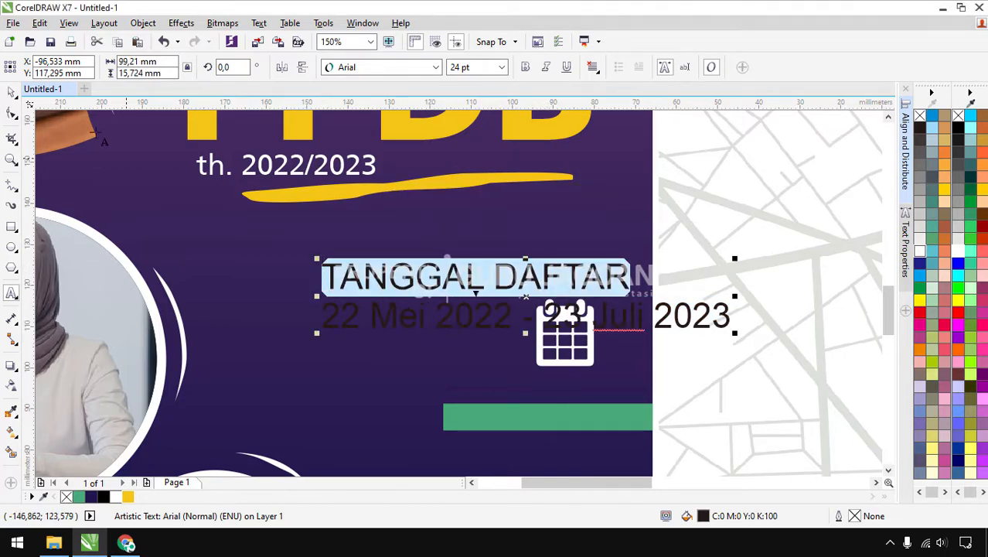
pyautogui.click(11, 92)
pyautogui.click(372, 286)
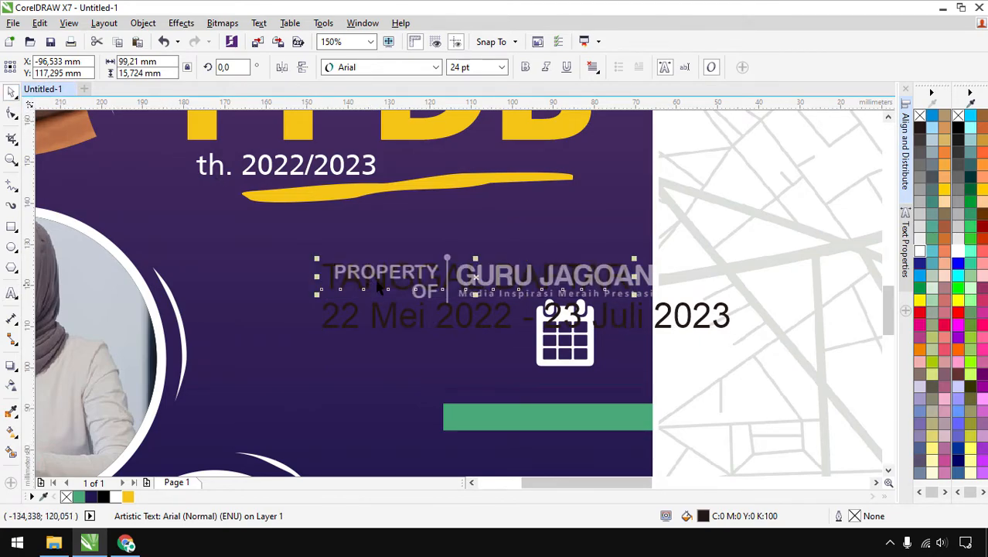
pyautogui.click(435, 67)
pyautogui.moveTo(421, 124)
pyautogui.click(651, 157)
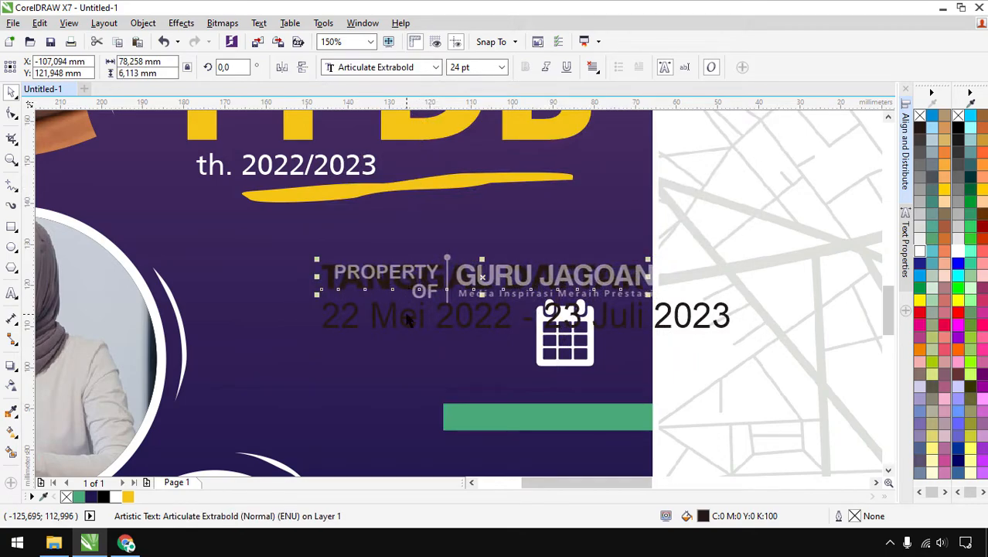
pyautogui.click(410, 317)
pyautogui.click(409, 68)
pyautogui.click(407, 122)
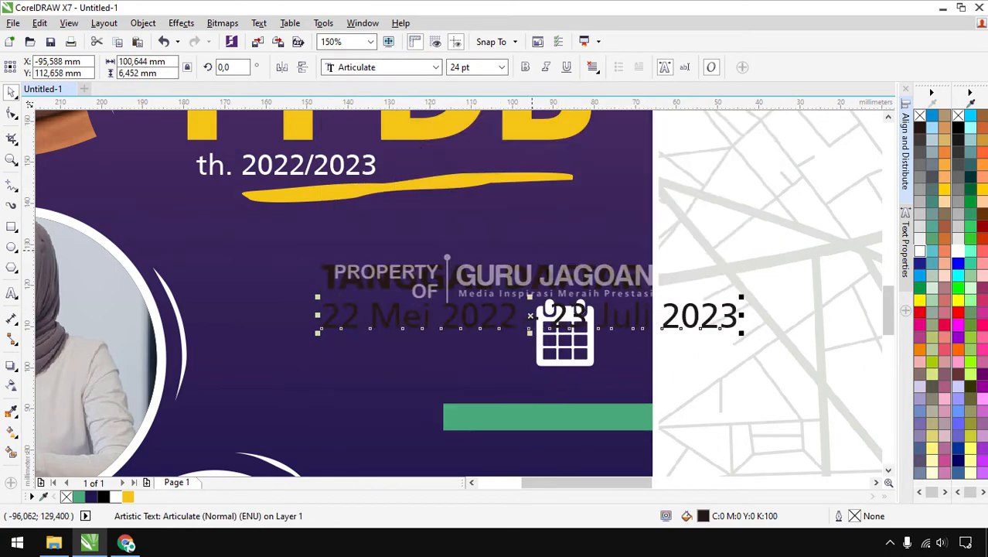
# Make both date texts white, halve their size, right-align them, and place them beside the calendar
pyautogui.moveTo(758, 241); pyautogui.dragTo(271, 342)
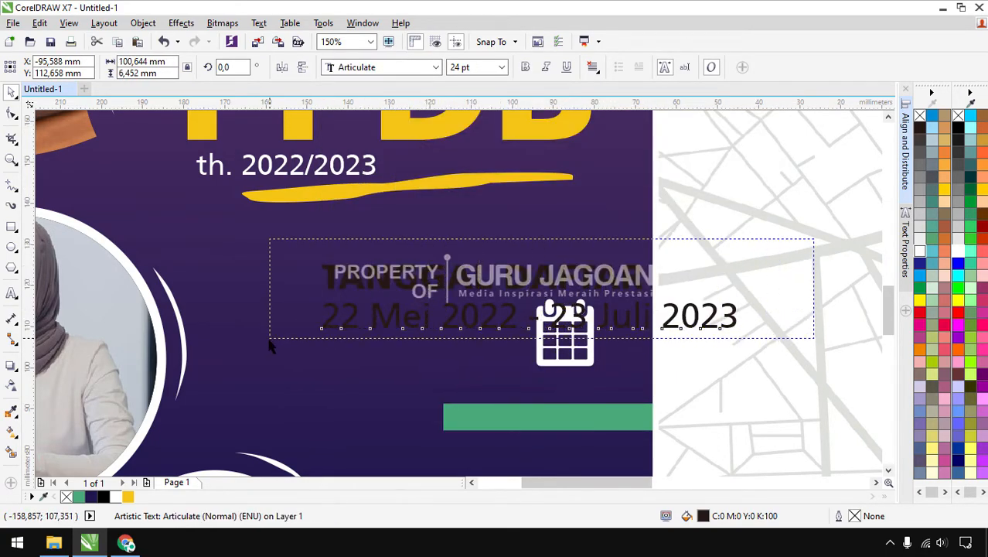
pyautogui.click(958, 256)
pyautogui.moveTo(741, 260); pyautogui.dragTo(528, 260)
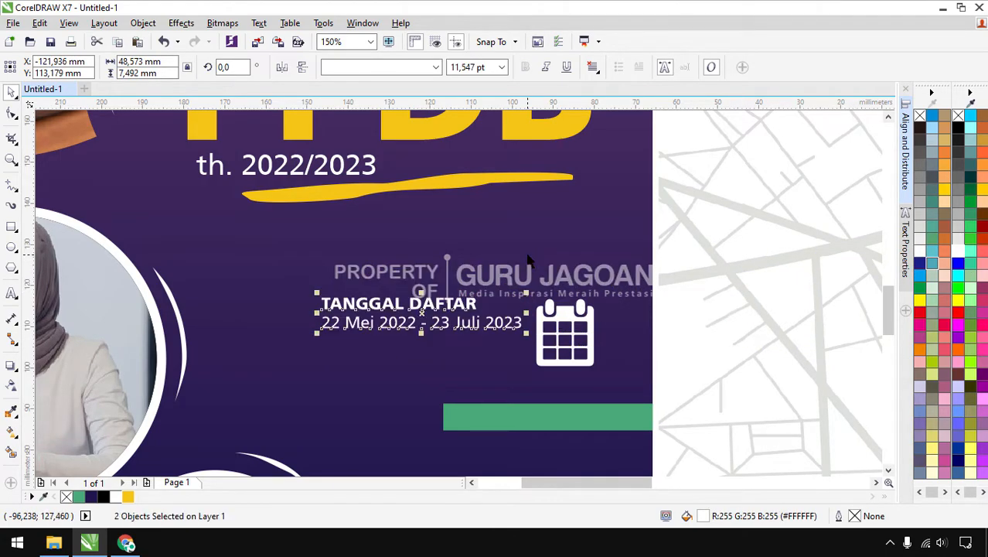
pyautogui.press('r')
pyautogui.moveTo(475, 303); pyautogui.dragTo(518, 312)
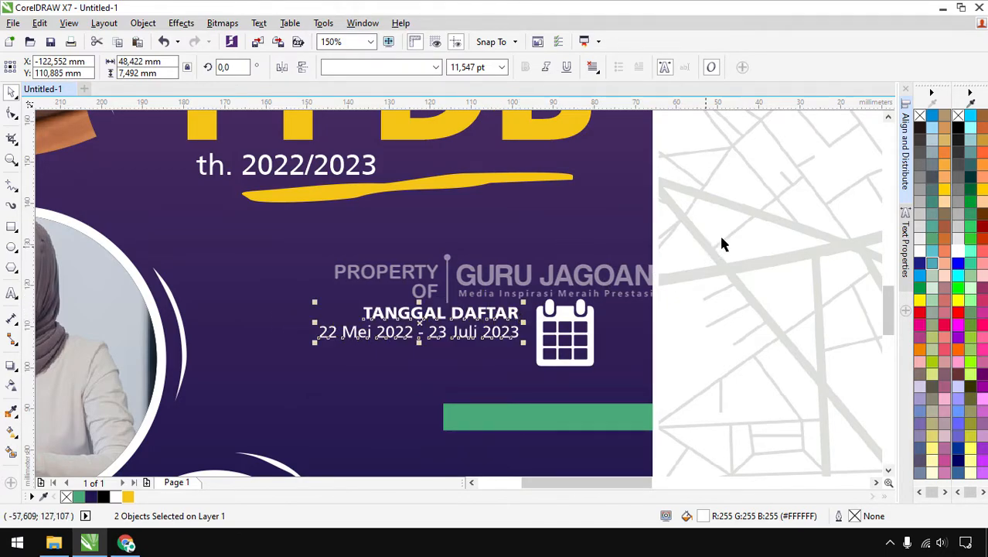
pyautogui.press('Escape')
# Nudge the date block higher and enlarge both text lines to about 16.4 pt
pyautogui.scroll(-2, 561, 183)
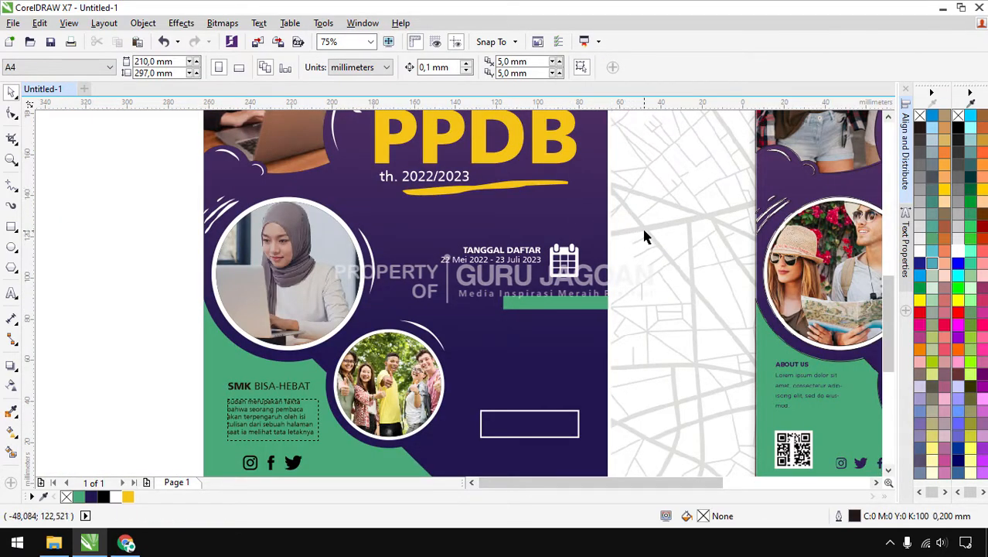
pyautogui.scroll(-2, 494, 232)
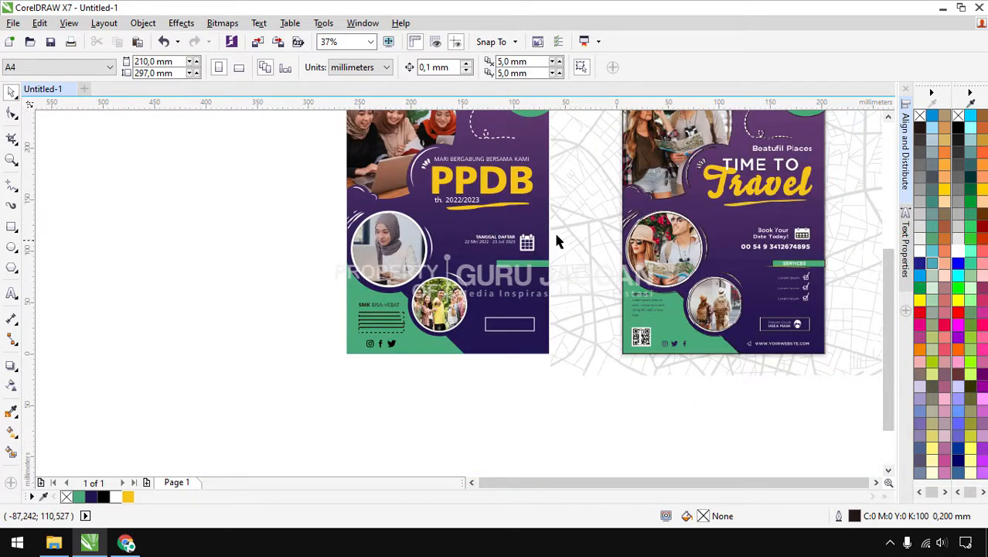
pyautogui.moveTo(507, 242); pyautogui.dragTo(449, 257)
pyautogui.scroll(1, 523, 239)
pyautogui.moveTo(531, 237); pyautogui.dragTo(528, 220)
pyautogui.press('Escape')
pyautogui.click(502, 226)
pyautogui.keyDown('shift'); pyautogui.click(498, 216); pyautogui.keyUp('shift')
pyautogui.moveTo(402, 233); pyautogui.dragTo(360, 242)
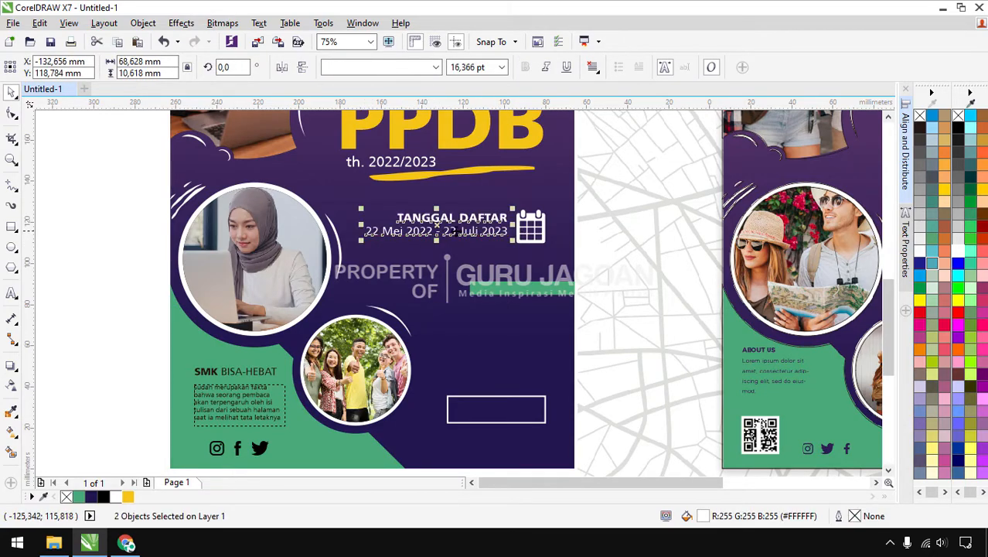
pyautogui.scroll(2, 505, 236)
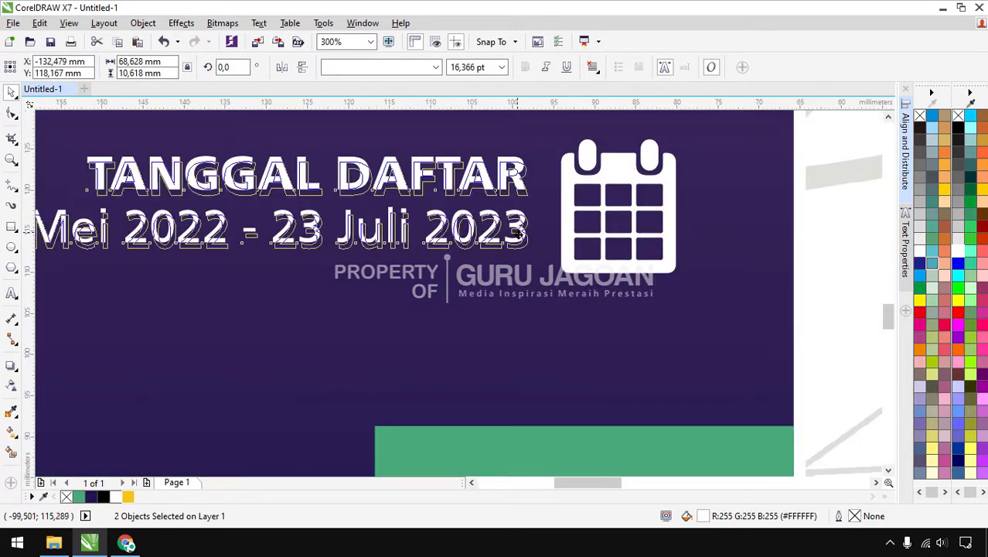
pyautogui.scroll(-1, 521, 240)
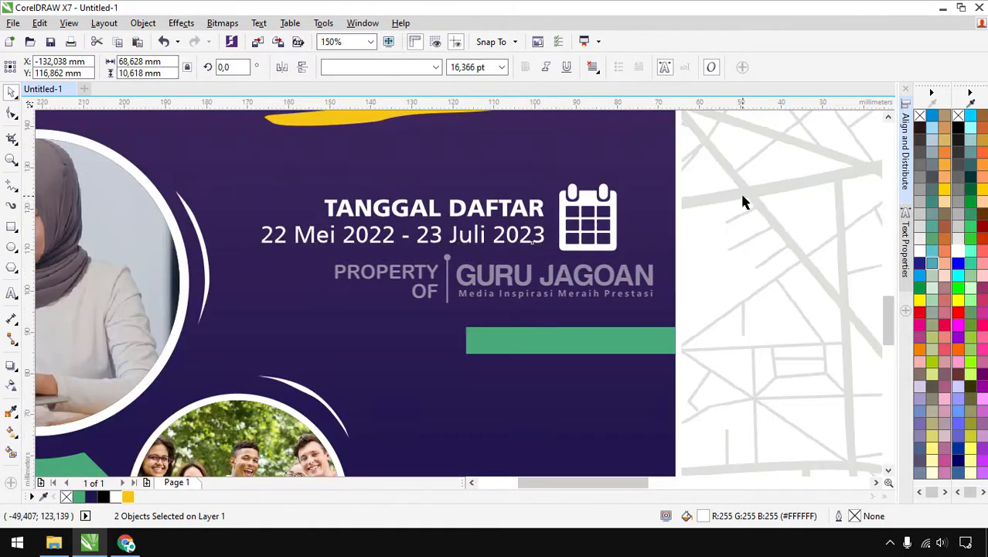
pyautogui.press('Escape')
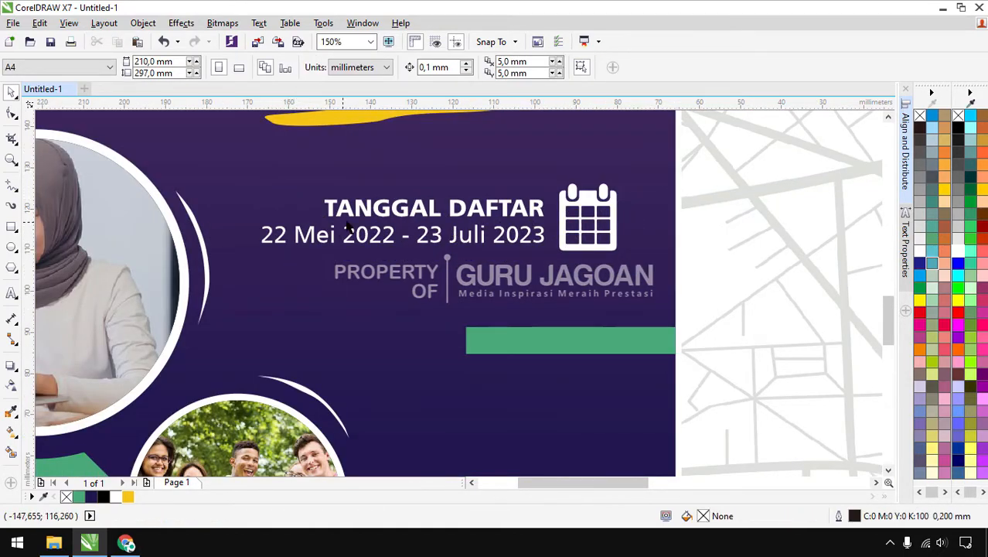
pyautogui.click(10, 294)
# Type the 'Kontak:' phone line under the dates in white Articulate Extrabold, scaled and aligned
pyautogui.click(343, 272)
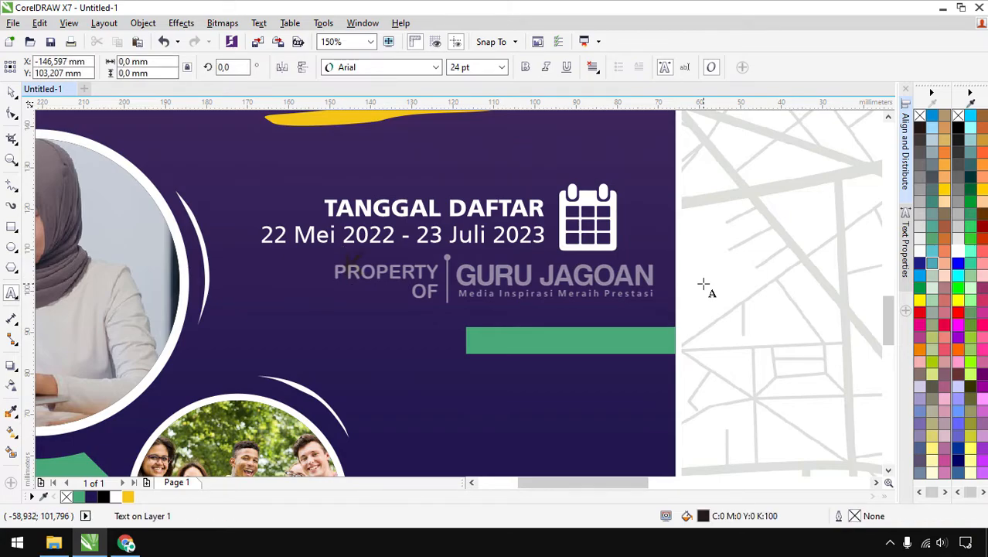
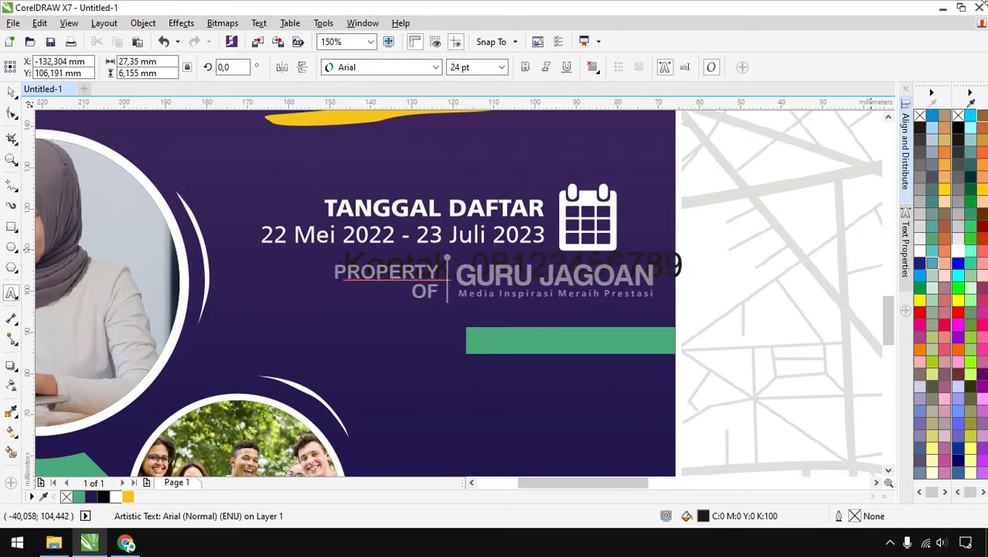
pyautogui.click(11, 92)
pyautogui.click(957, 249)
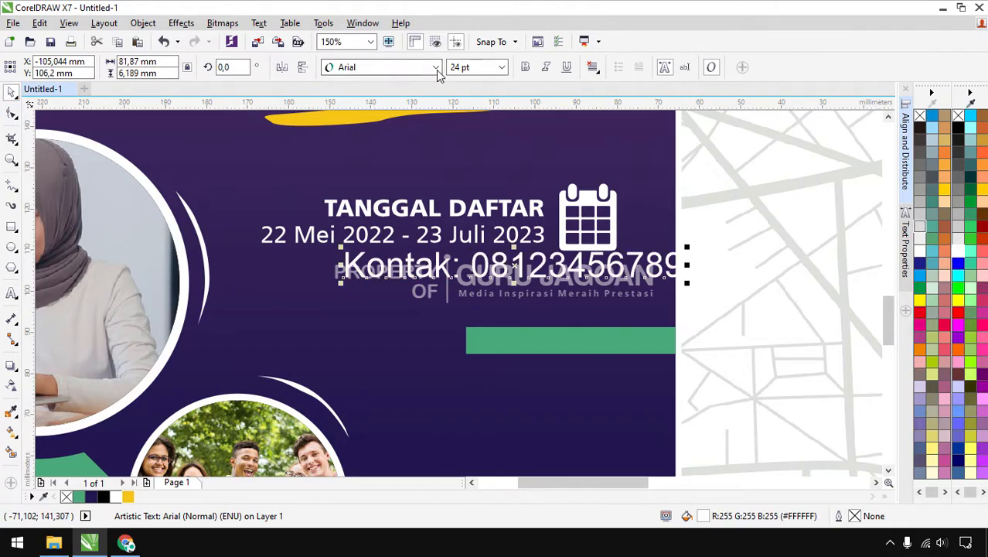
pyautogui.click(436, 67)
pyautogui.moveTo(402, 122)
pyautogui.click(619, 157)
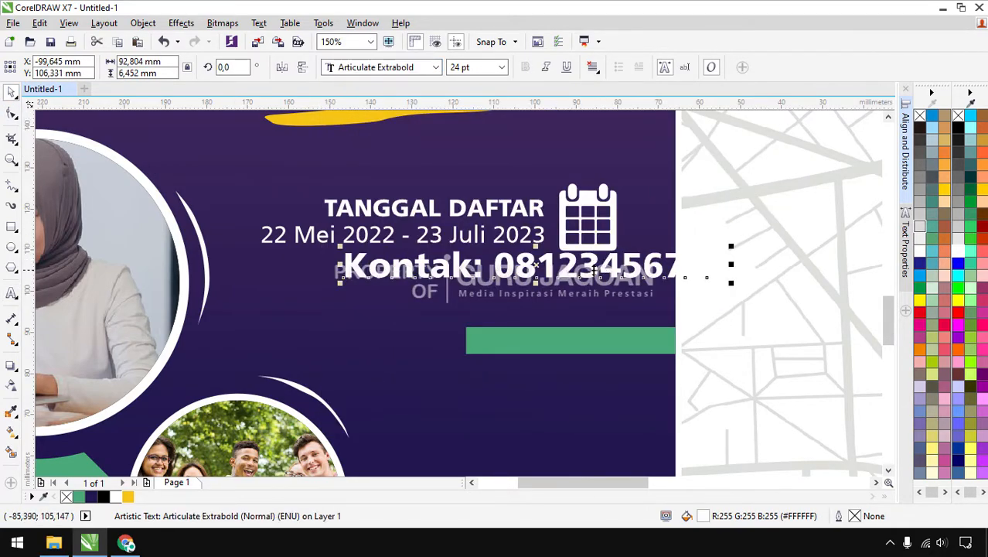
pyautogui.moveTo(474, 298); pyautogui.dragTo(486, 285)
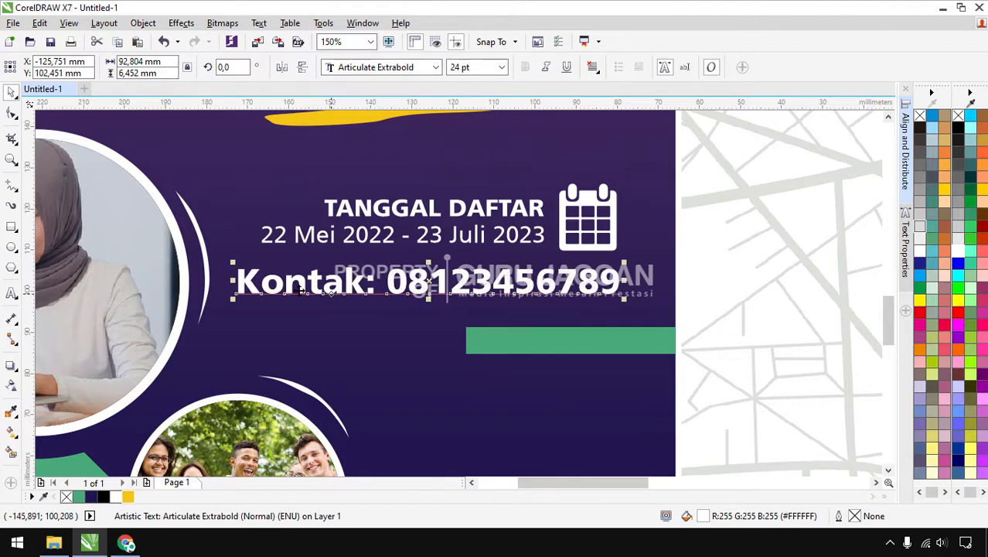
pyautogui.moveTo(233, 297); pyautogui.dragTo(286, 294)
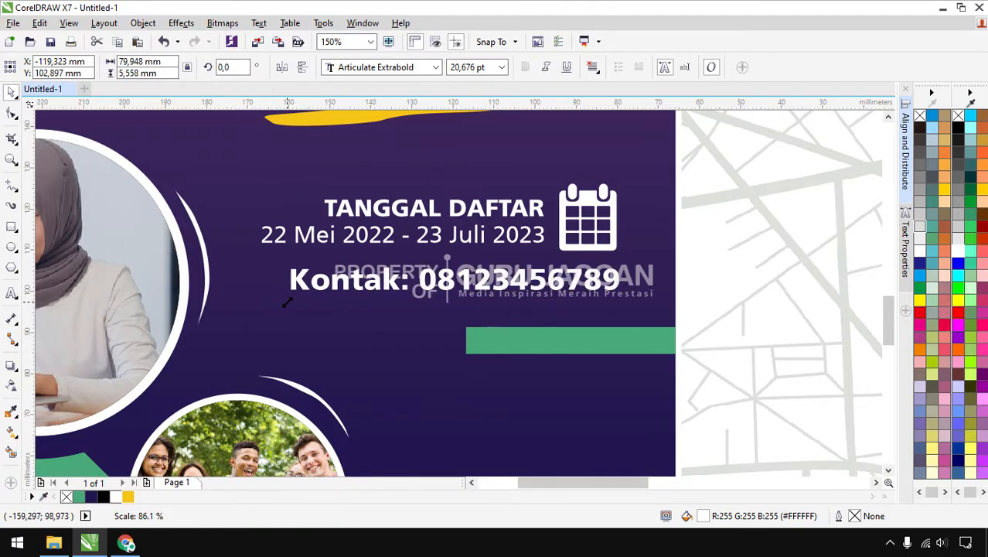
pyautogui.click(558, 285)
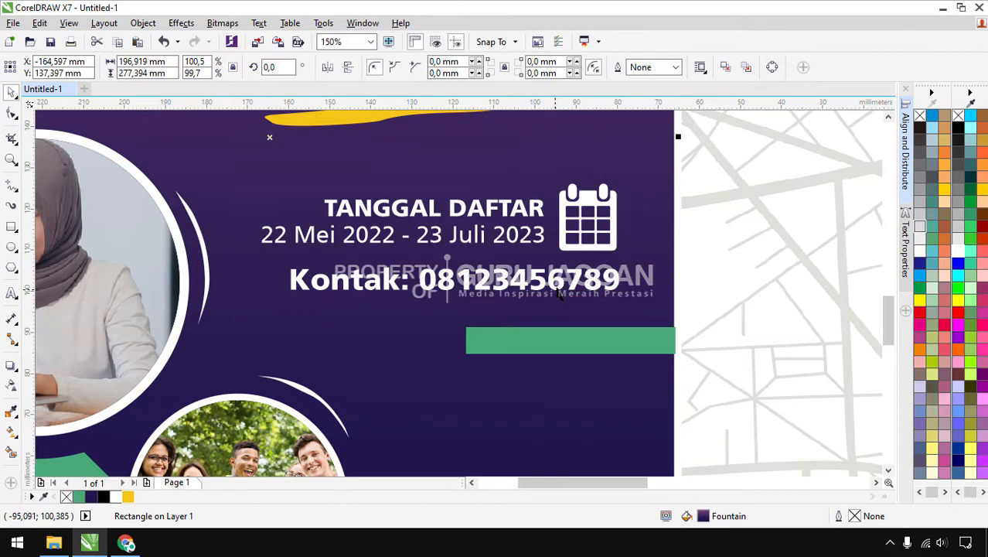
pyautogui.moveTo(558, 285); pyautogui.dragTo(553, 291)
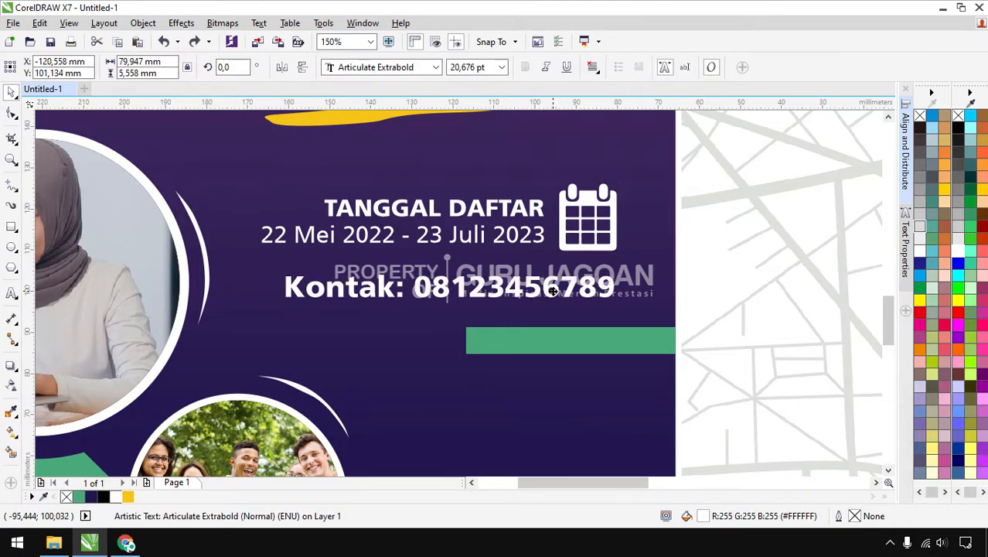
# Move the heading, date, contact line and calendar block slightly down together
pyautogui.moveTo(735, 164); pyautogui.dragTo(261, 318)
pyautogui.moveTo(545, 289); pyautogui.dragTo(543, 296)
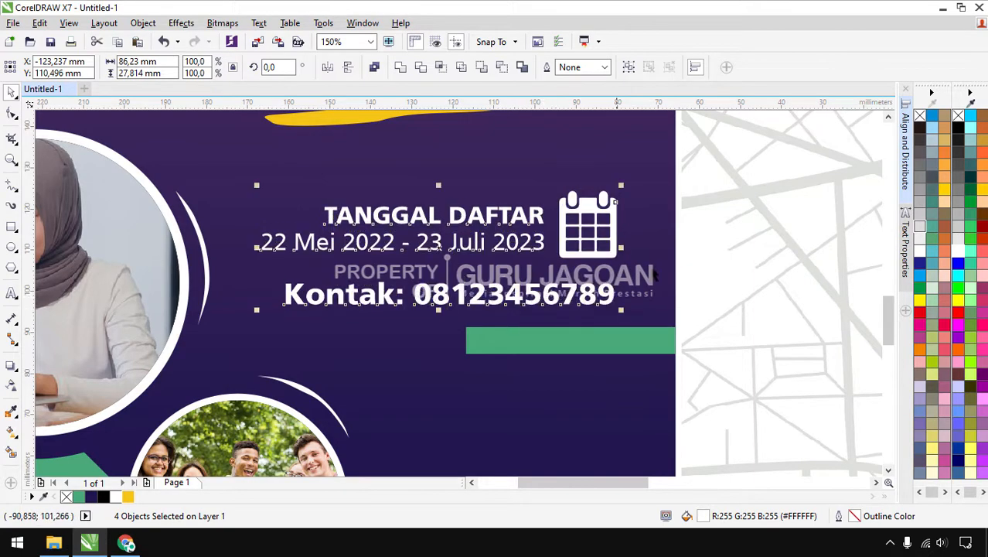
pyautogui.click(693, 241)
pyautogui.scroll(-2, 632, 231)
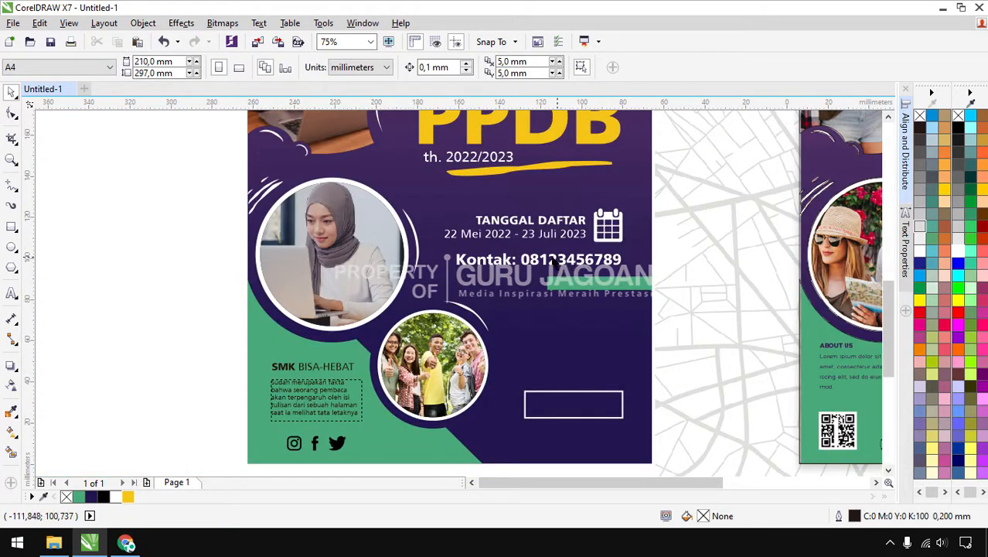
pyautogui.scroll(-1, 510, 259)
pyautogui.scroll(1, 522, 259)
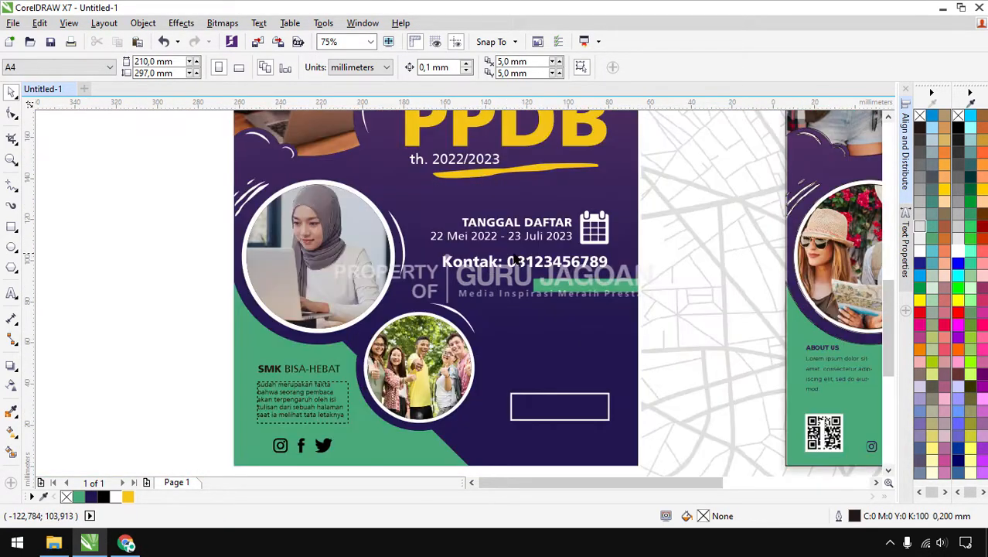
# Set just the word 'Kontak:' to regular Articulate, leaving the number extrabold
pyautogui.doubleClick(501, 263)
pyautogui.scroll(1, 502, 263)
pyautogui.moveTo(502, 263); pyautogui.dragTo(389, 263)
pyautogui.click(435, 68)
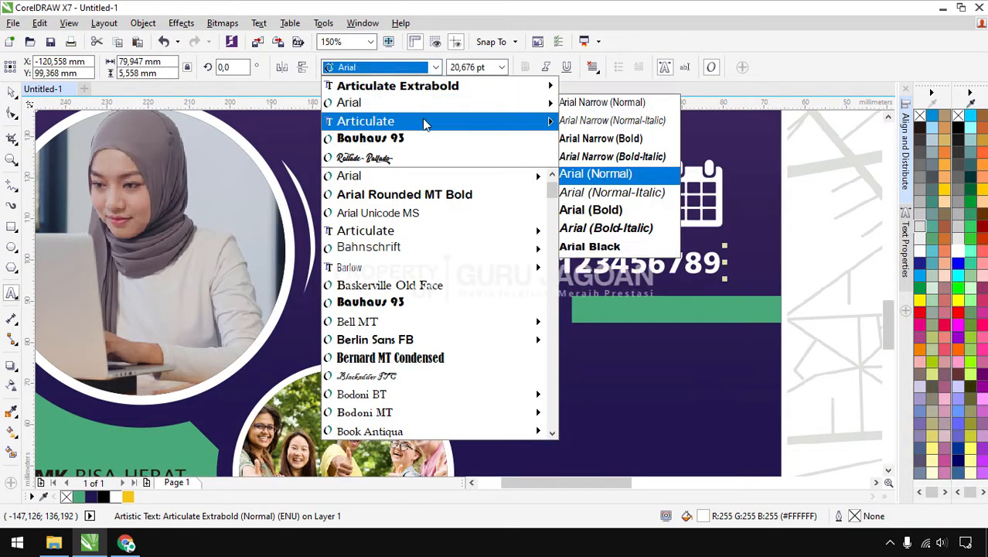
pyautogui.click(423, 121)
pyautogui.hotkey('ctrl', 'space')
pyautogui.press('Escape')
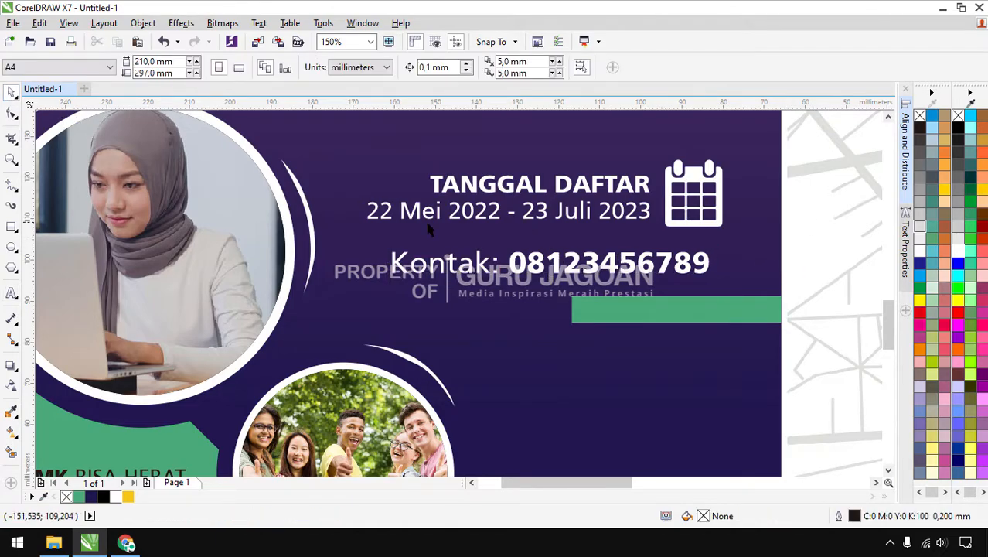
pyautogui.scroll(-1, 426, 232)
pyautogui.scroll(-1, 426, 230)
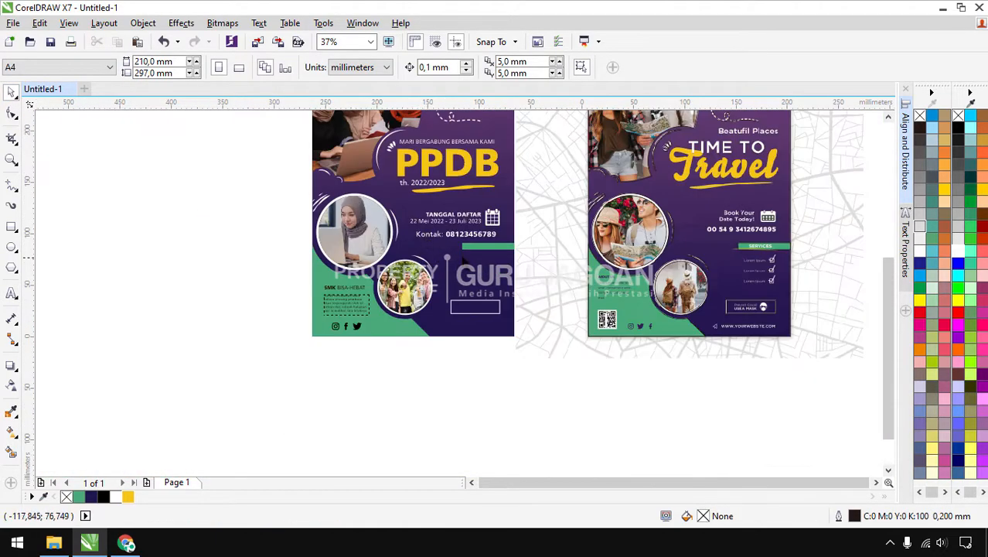
pyautogui.scroll(1, 480, 258)
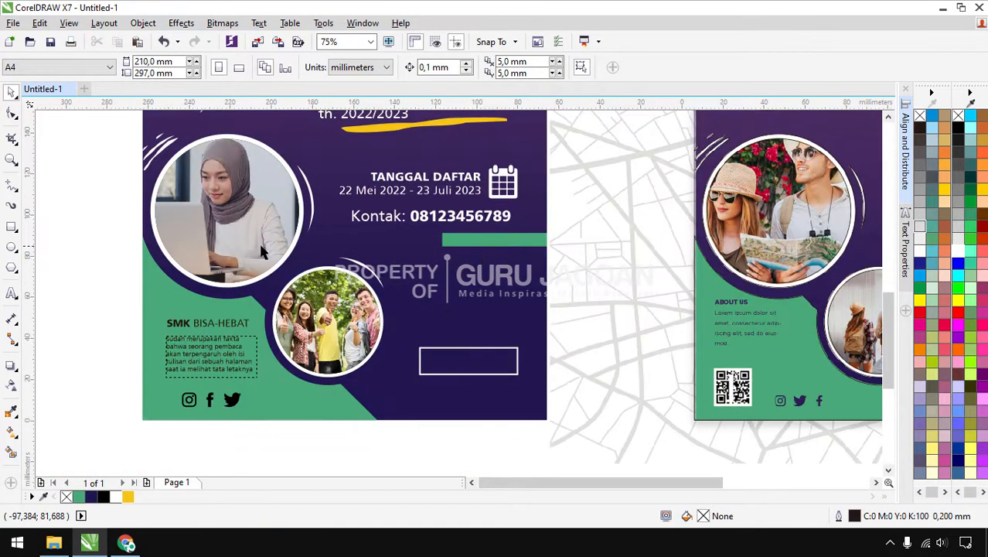
# Type the heading 'cara mendaftar' beside the poster and convert it to UPPERCASE
pyautogui.click(11, 293)
pyautogui.click(571, 245)
pyautogui.write('syara')
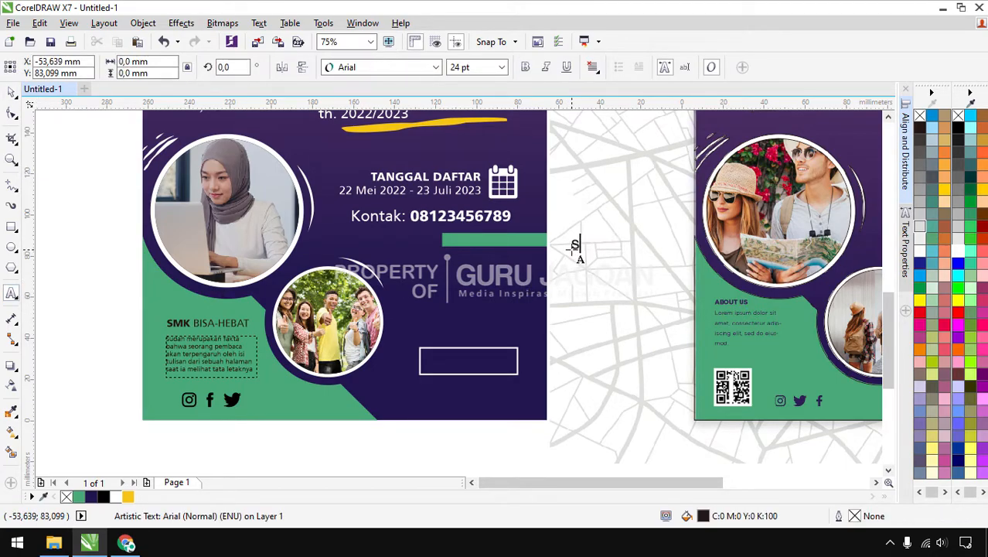
pyautogui.write('cara menda')
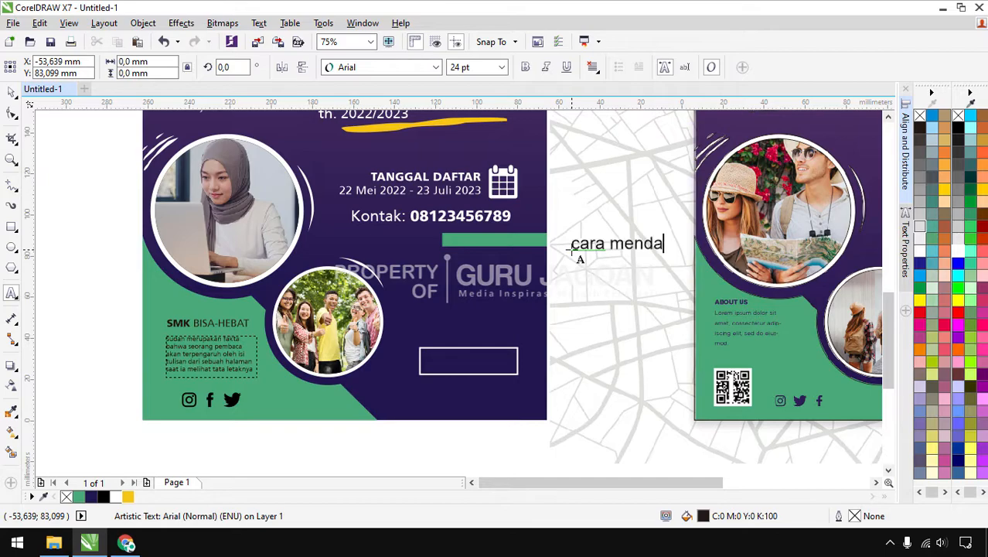
pyautogui.hotkey('ctrl', 'a')
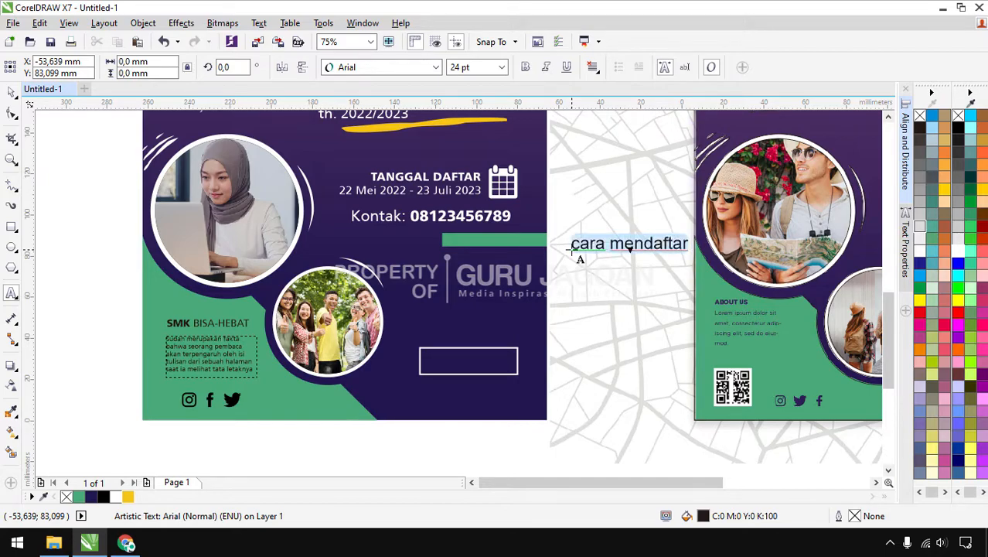
pyautogui.hotkey('shift', 'F3')
pyautogui.press('Escape')
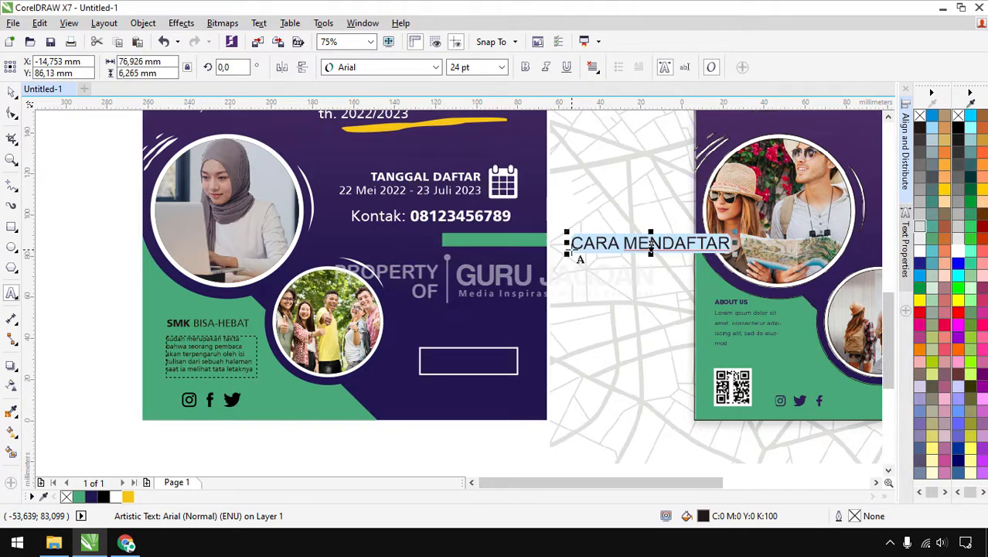
# Shrink CARA MENDAFTAR onto the green bar in white Articulate Extrabold
pyautogui.click(11, 93)
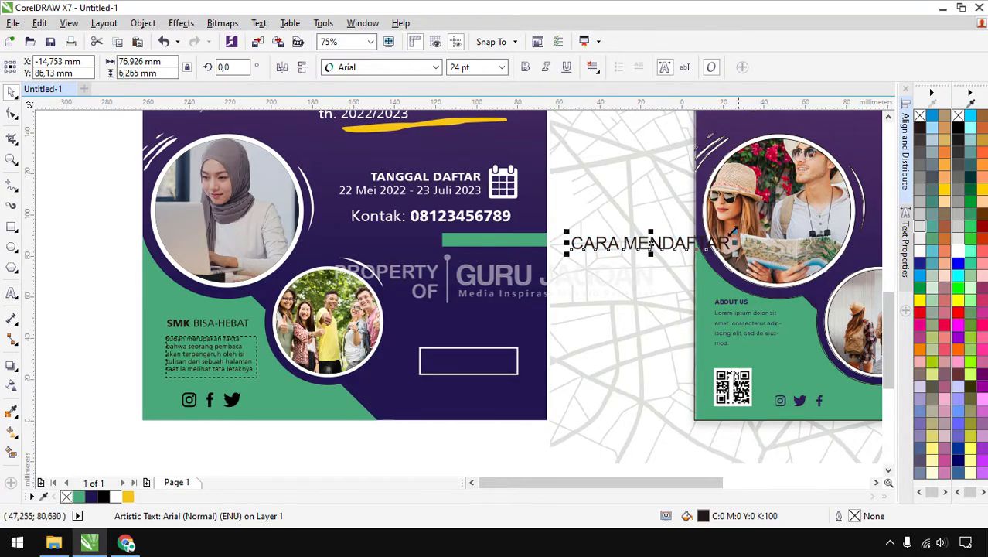
pyautogui.moveTo(733, 230); pyautogui.dragTo(500, 239)
pyautogui.click(385, 67)
pyautogui.click(391, 124)
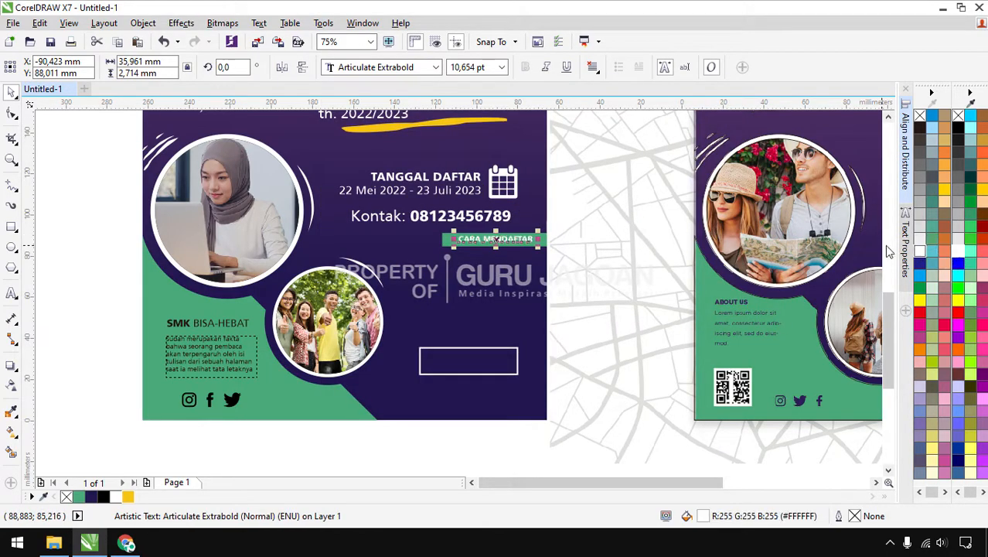
pyautogui.click(581, 242)
pyautogui.scroll(2, 513, 242)
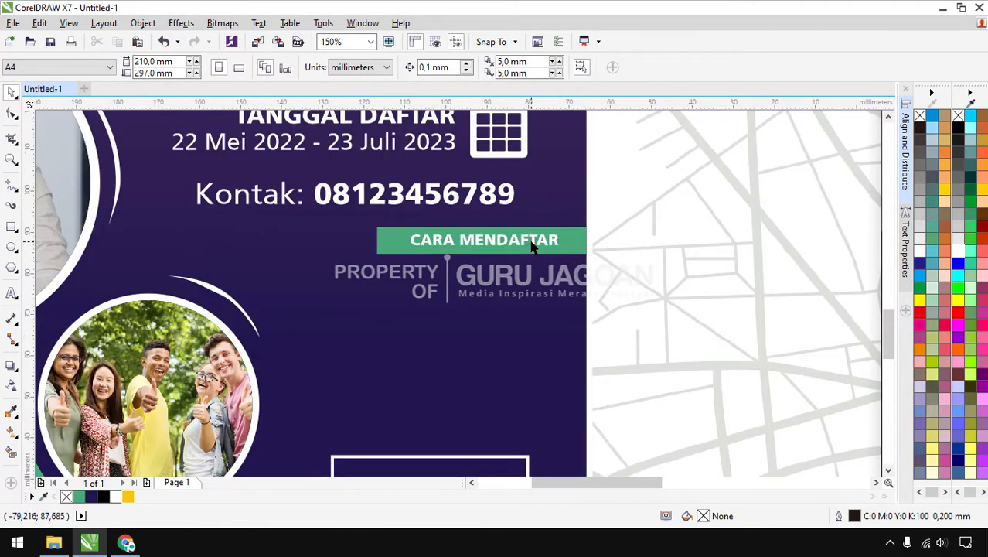
pyautogui.click(524, 241)
pyautogui.moveTo(523, 241); pyautogui.dragTo(517, 244)
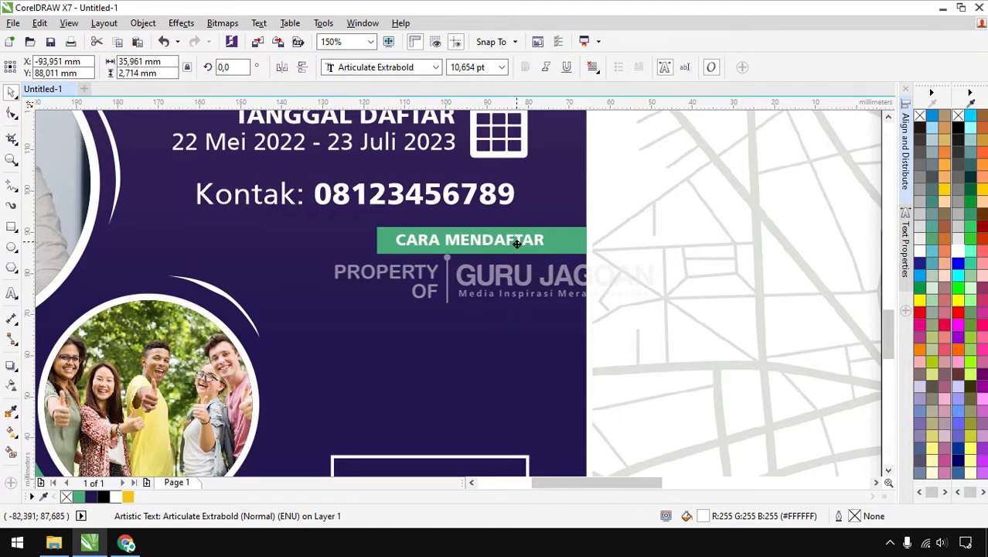
pyautogui.click(647, 214)
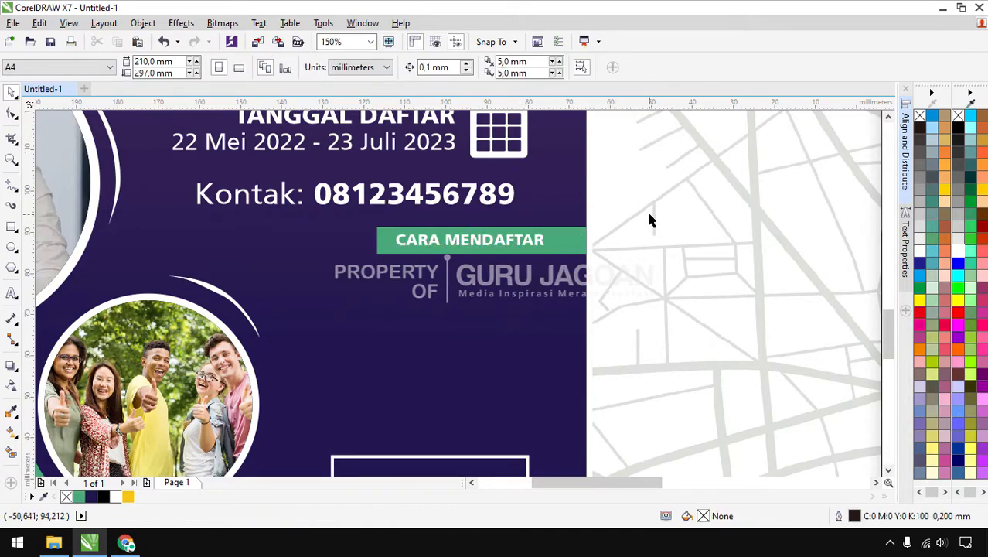
pyautogui.scroll(-2, 620, 217)
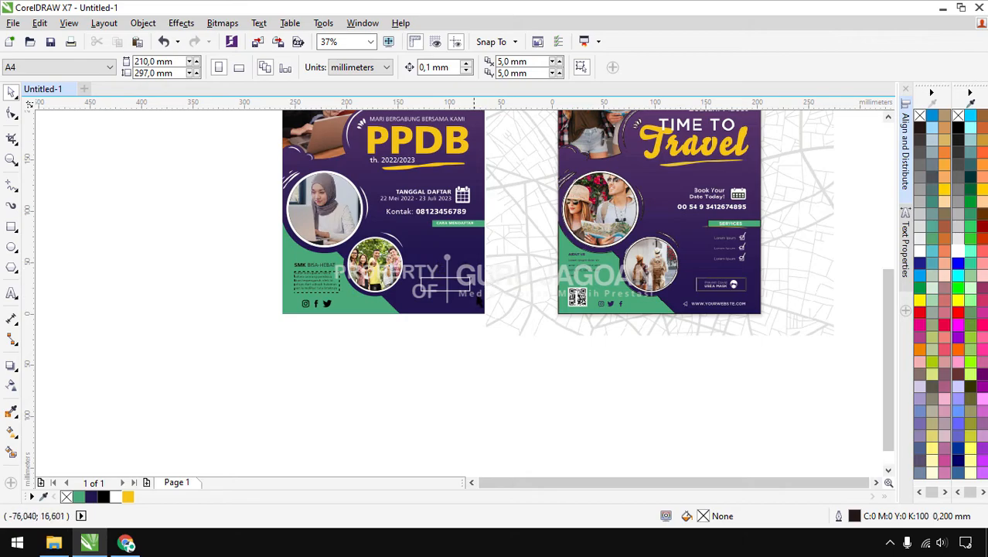
# Type the five step lines below the green bar, from 'buka portal' through 'tekan tombol submit' to 'selesai'
pyautogui.click(14, 293)
pyautogui.scroll(2, 493, 241)
pyautogui.click(263, 232)
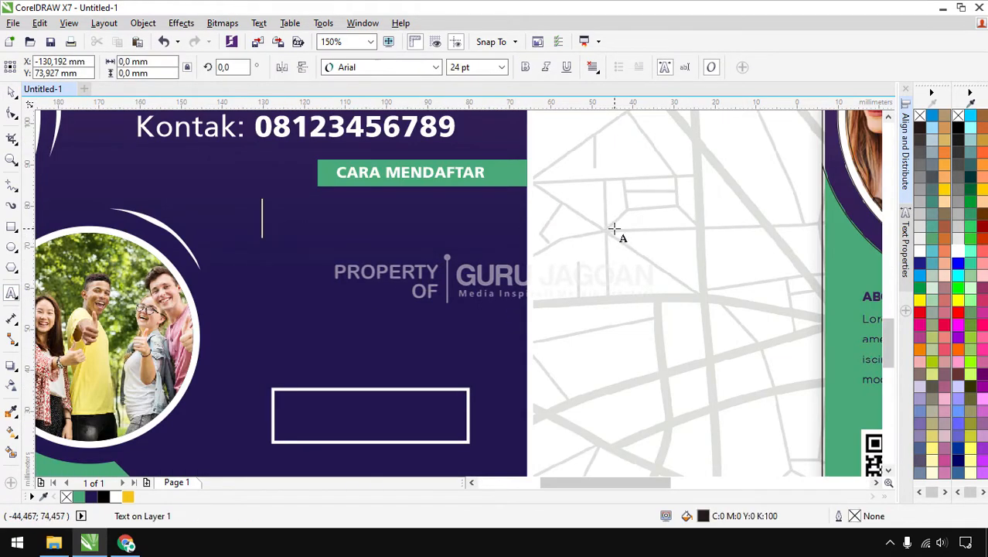
pyautogui.write('buka portal')
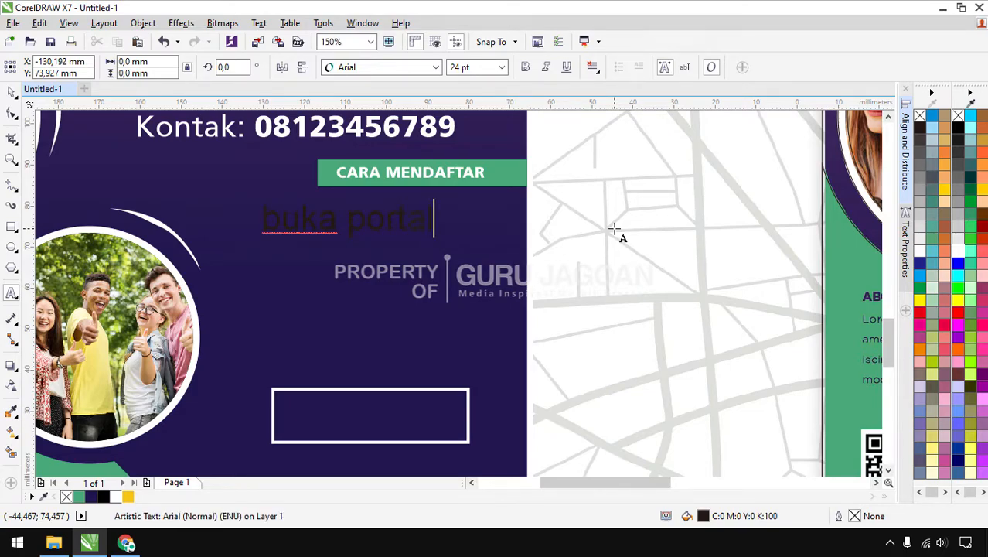
pyautogui.write(' isi fo')
pyautogui.write('h ')
pyautogui.write('mendaftar')
pyautogui.press('Return')
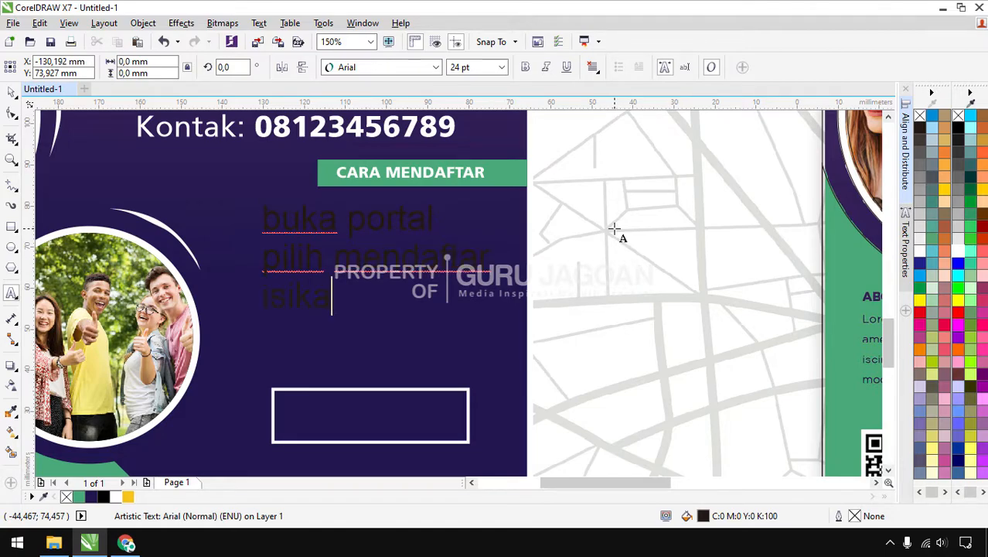
pyautogui.write('isikan da')
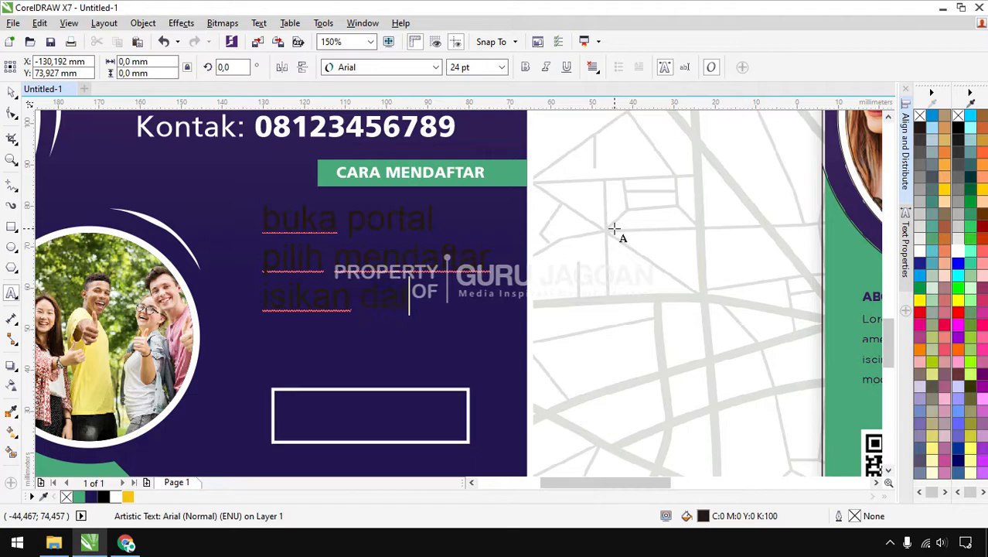
pyautogui.write('ta formulir')
pyautogui.press('Return')
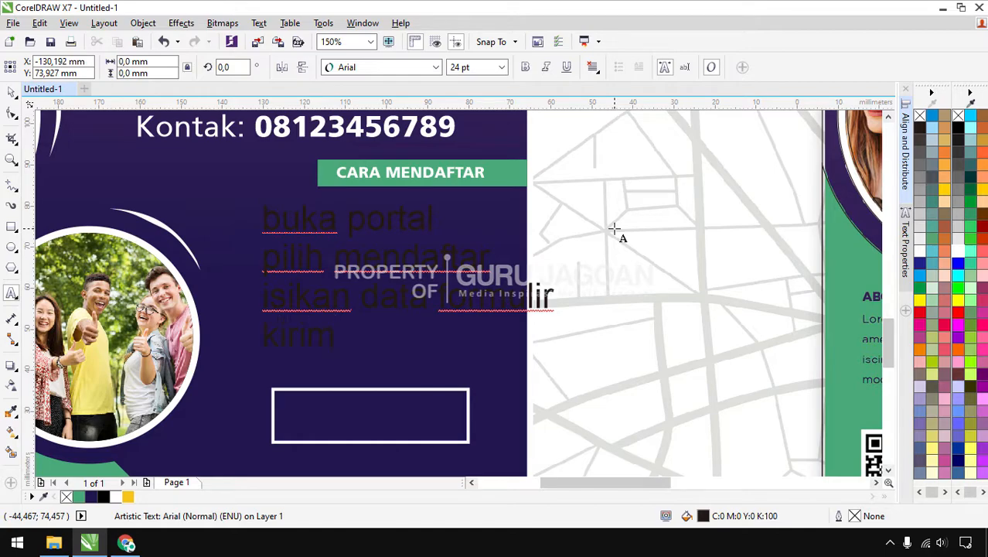
pyautogui.write('tekan tombol submit')
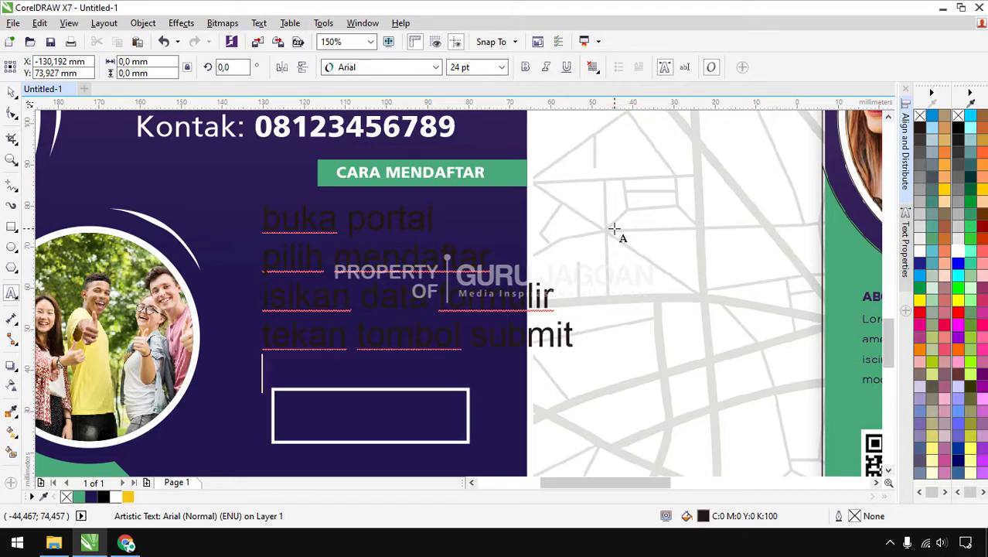
pyautogui.press('Return')
pyautogui.write('selesai')
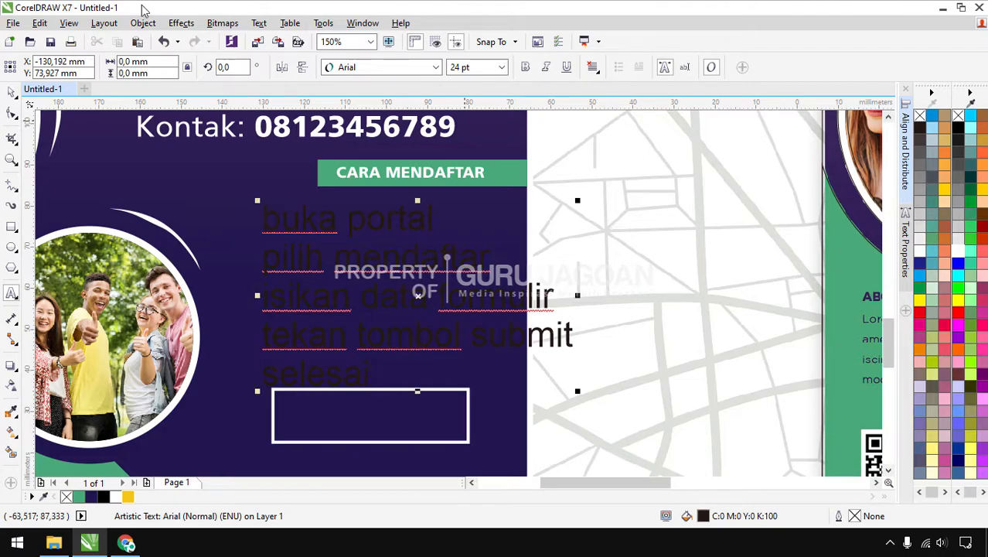
pyautogui.hotkey('ctrl', 'a')
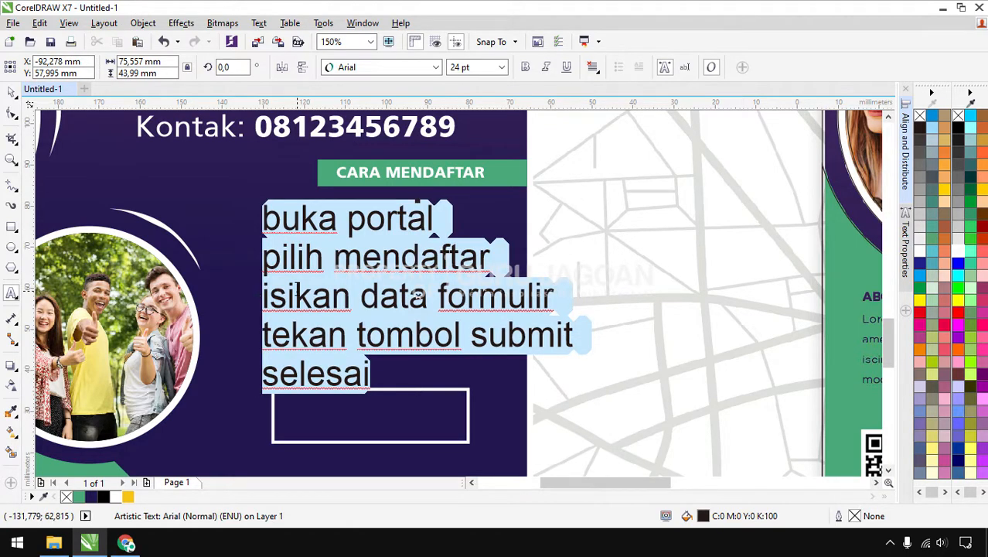
# Change the steps list to Title Case in white Articulate Normal
pyautogui.hotkey('shift', 'F3')
pyautogui.click(425, 274)
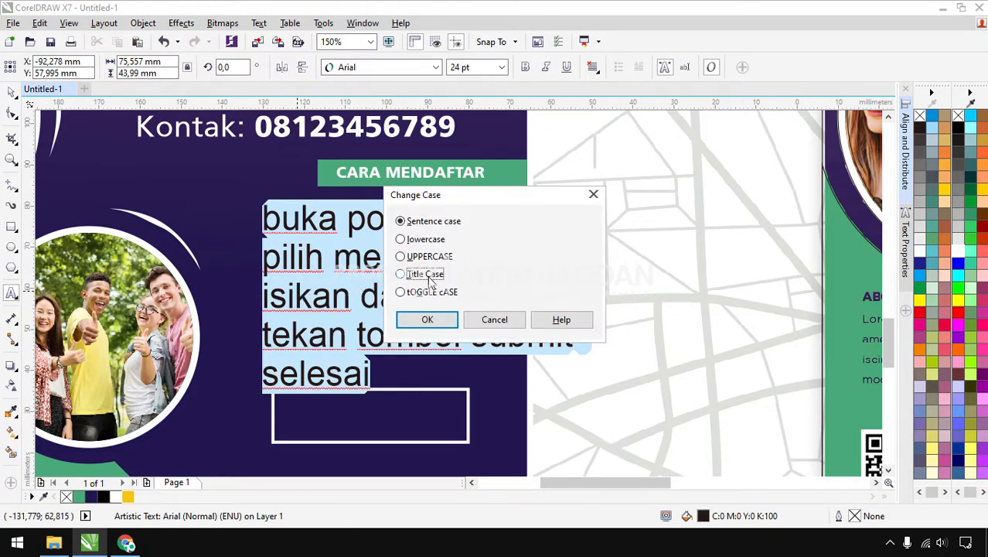
pyautogui.click(428, 320)
pyautogui.click(12, 112)
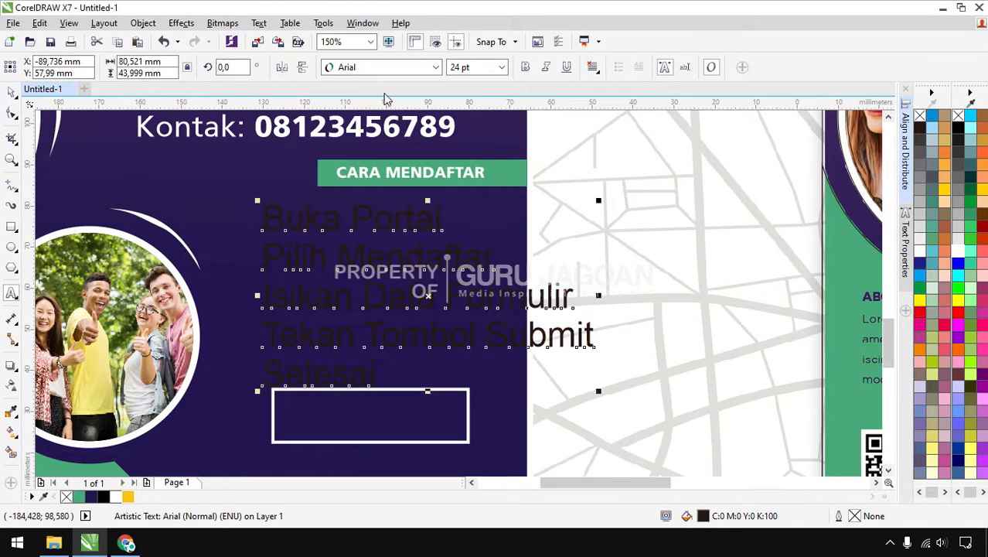
pyautogui.click(435, 67)
pyautogui.moveTo(368, 101)
pyautogui.click(621, 99)
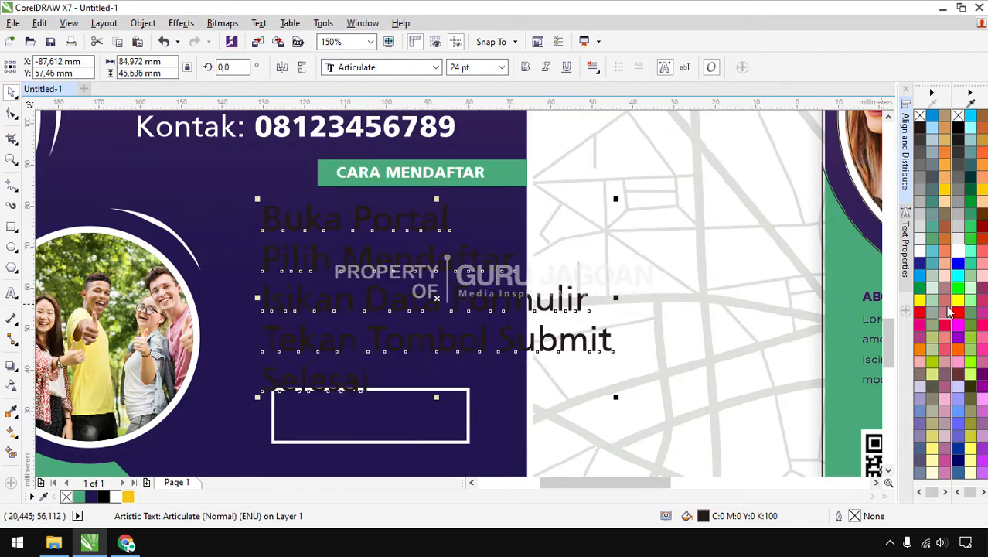
pyautogui.click(958, 252)
# Right-align the list at 10 pt, place it under the bar and widen its line spacing
pyautogui.click(592, 67)
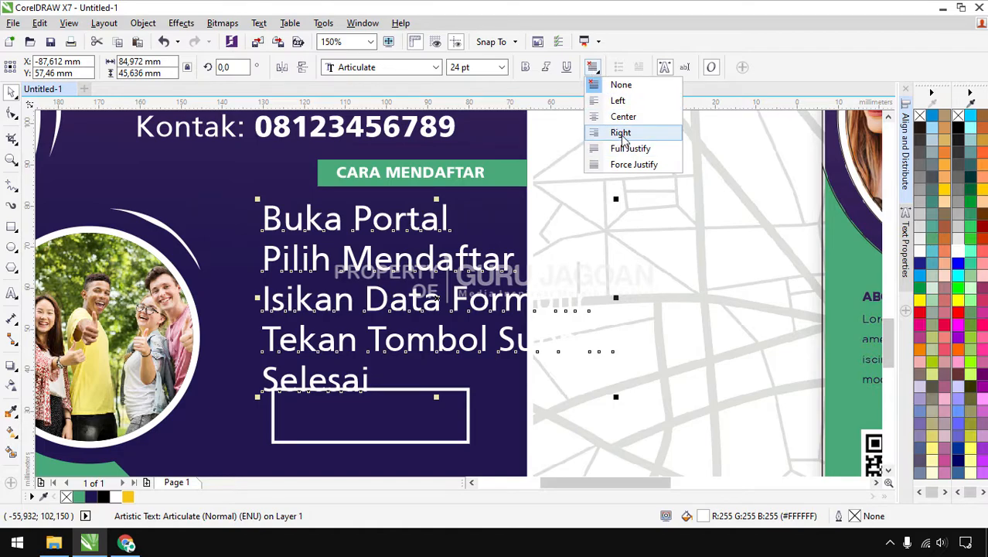
pyautogui.click(620, 133)
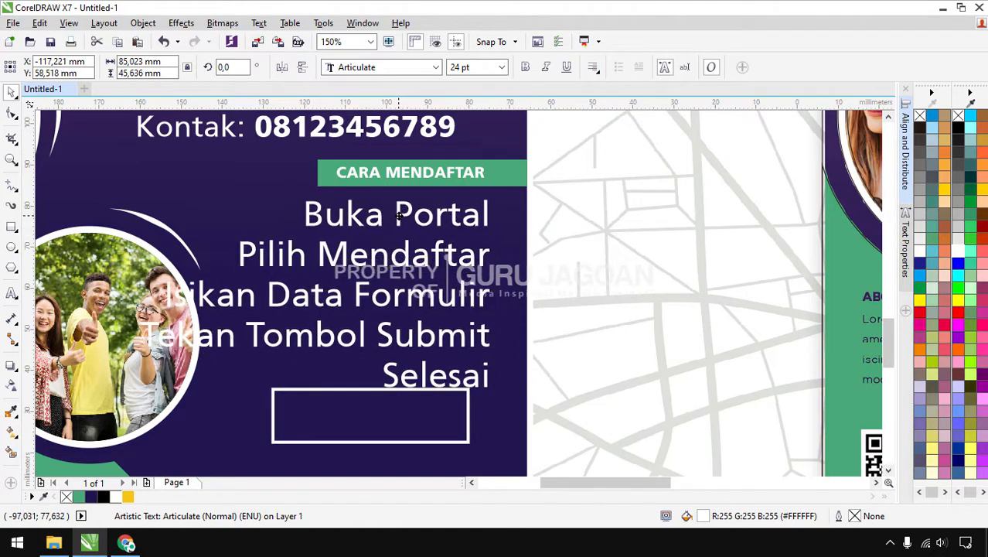
pyautogui.click(501, 67)
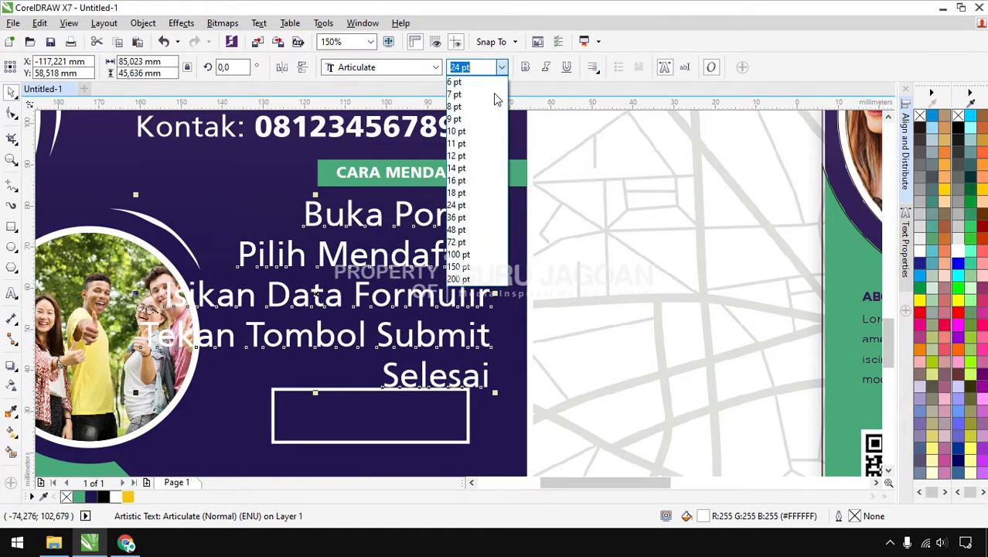
pyautogui.click(481, 131)
pyautogui.moveTo(424, 282); pyautogui.dragTo(379, 276)
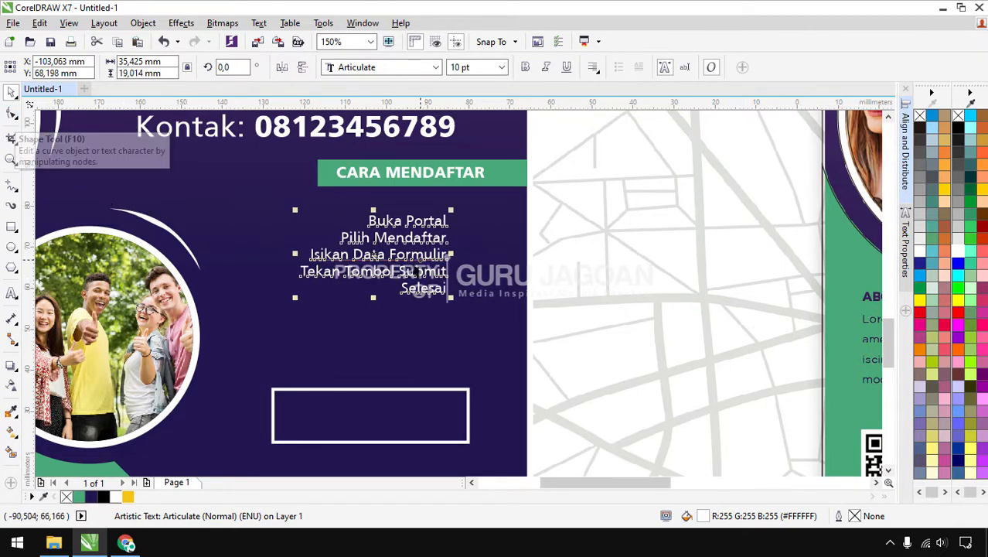
pyautogui.click(12, 115)
pyautogui.moveTo(296, 298); pyautogui.dragTo(290, 366)
pyautogui.press('space')
pyautogui.click(590, 236)
# Draw a small white-outlined square beside Buka Portal
pyautogui.scroll(-2, 378, 262)
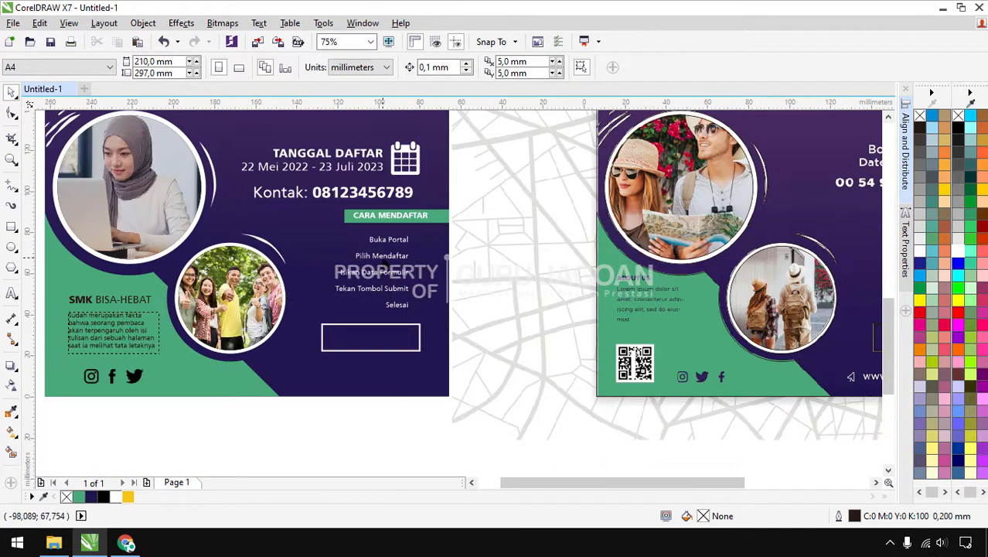
pyautogui.click(388, 254)
pyautogui.click(10, 226)
pyautogui.scroll(2, 418, 247)
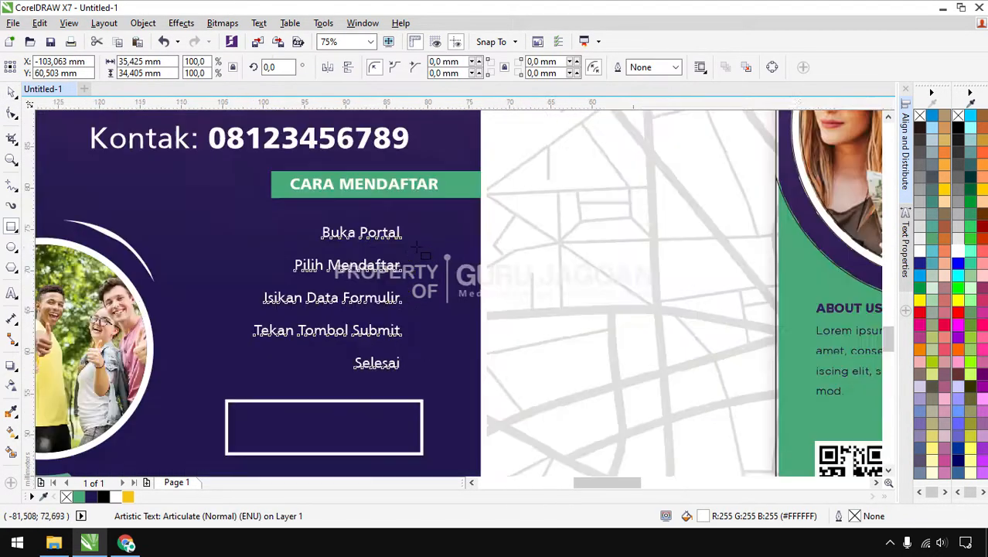
pyautogui.moveTo(401, 208); pyautogui.dragTo(422, 228)
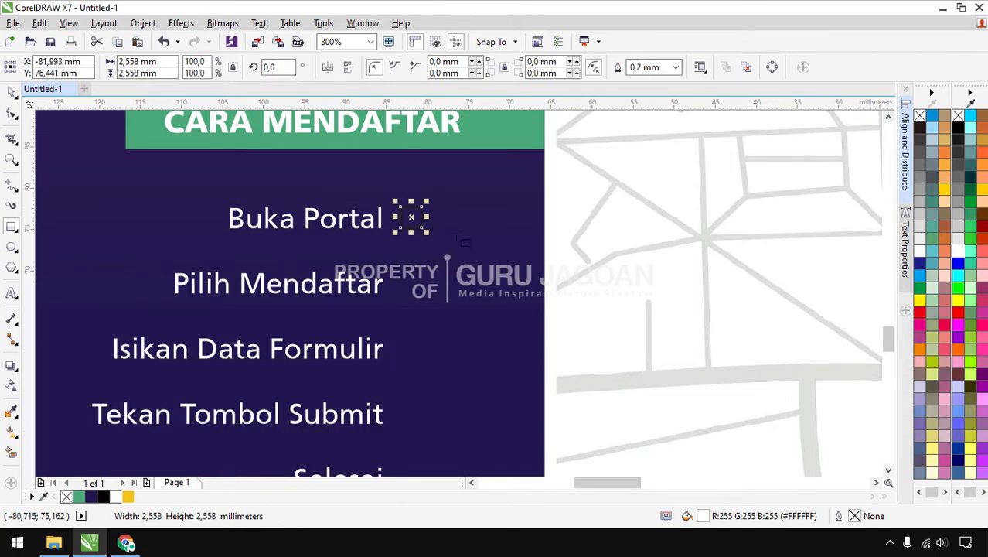
pyautogui.rightClick(958, 254)
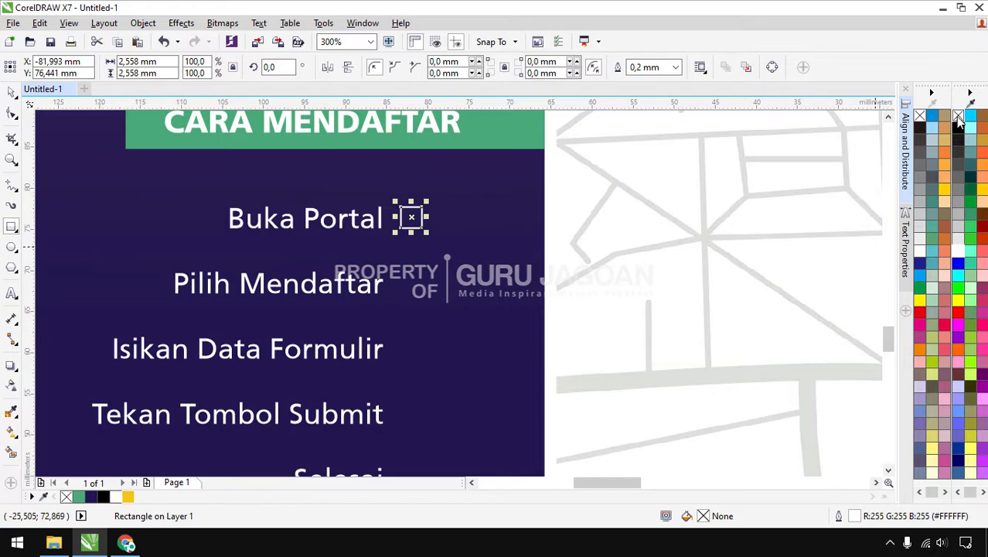
# Draw a white checkmark with no outline inside the square using the Pen tool
pyautogui.click(13, 188)
pyautogui.click(19, 192)
pyautogui.click(54, 233)
pyautogui.scroll(3, 410, 220)
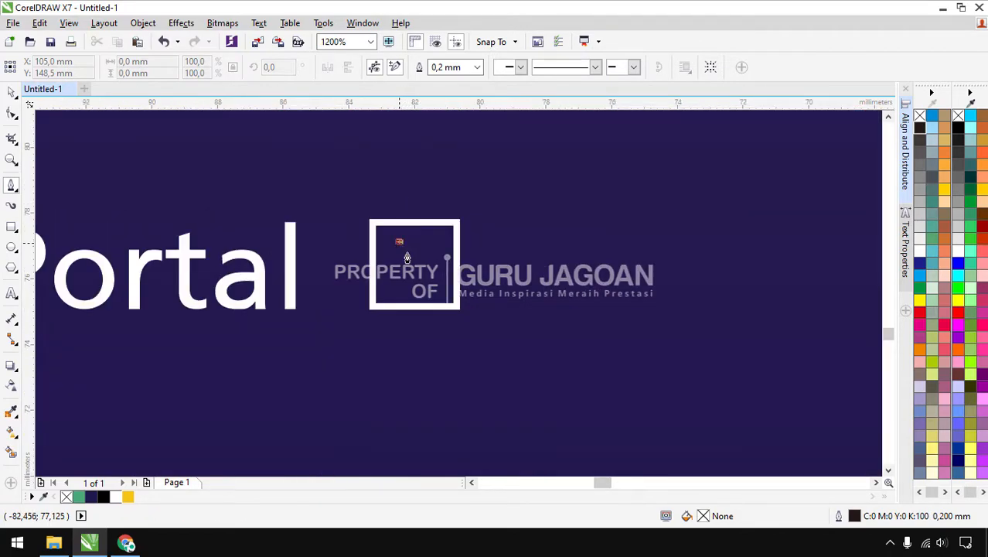
pyautogui.click(418, 256)
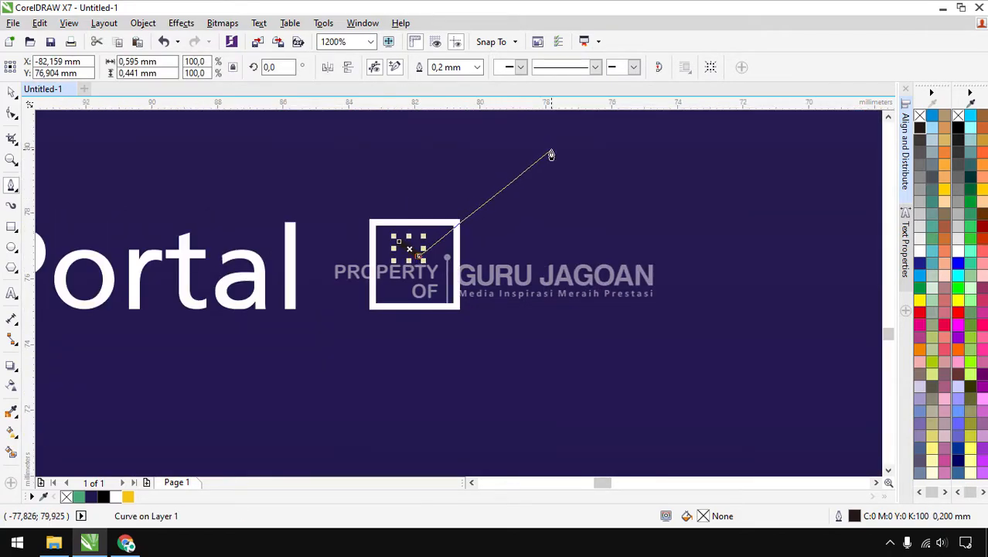
pyautogui.click(551, 149)
pyautogui.click(416, 284)
pyautogui.press('space')
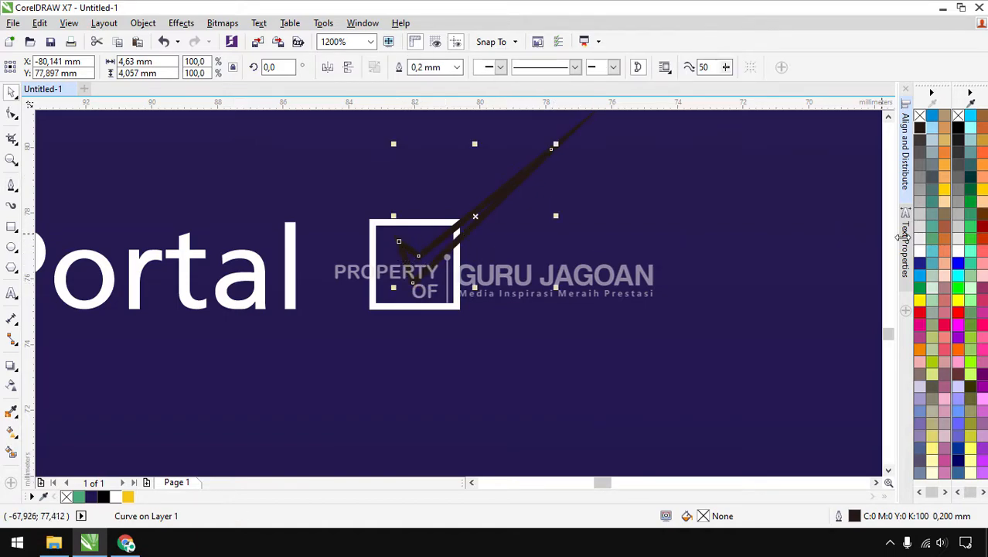
pyautogui.click(958, 252)
pyautogui.rightClick(958, 116)
# Copy the tick-box beside Pilih Mendaftar, Isikan Data Formulir and Tekan Tombol Submit
pyautogui.scroll(-4, 564, 223)
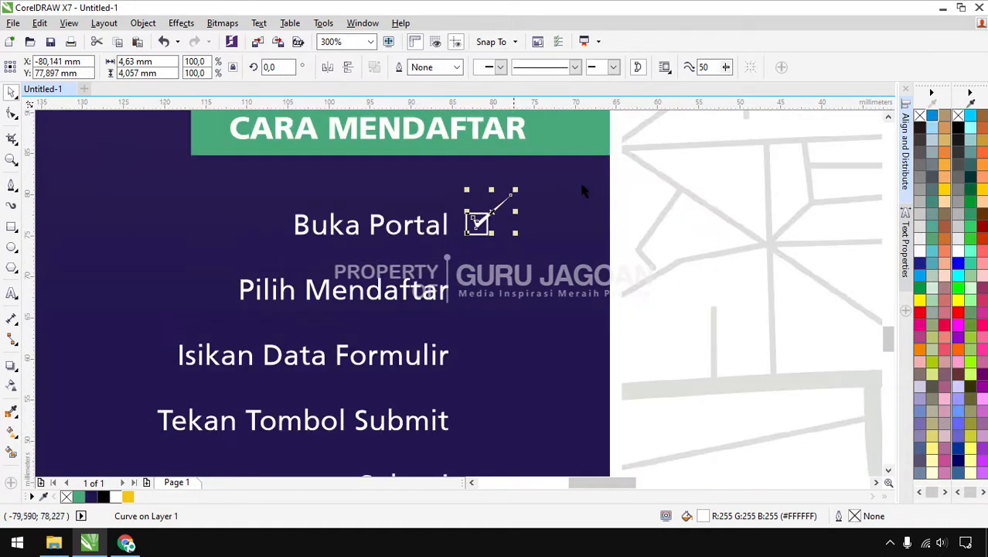
pyautogui.moveTo(611, 181); pyautogui.dragTo(450, 267)
pyautogui.scroll(2, 453, 268)
pyautogui.moveTo(474, 188); pyautogui.dragTo(474, 326)
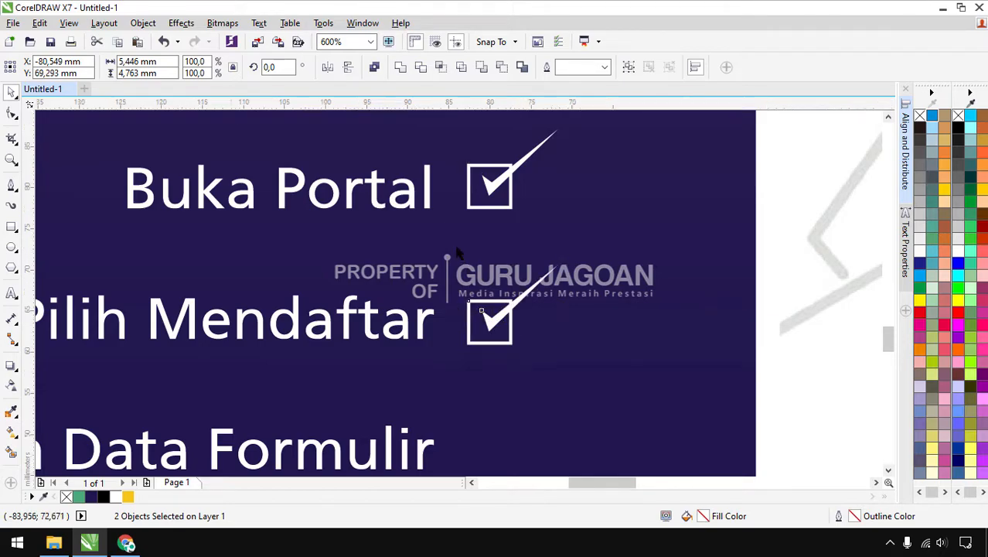
pyautogui.scroll(-2, 474, 326)
pyautogui.moveTo(470, 280); pyautogui.dragTo(473, 348)
pyautogui.scroll(-2, 459, 350)
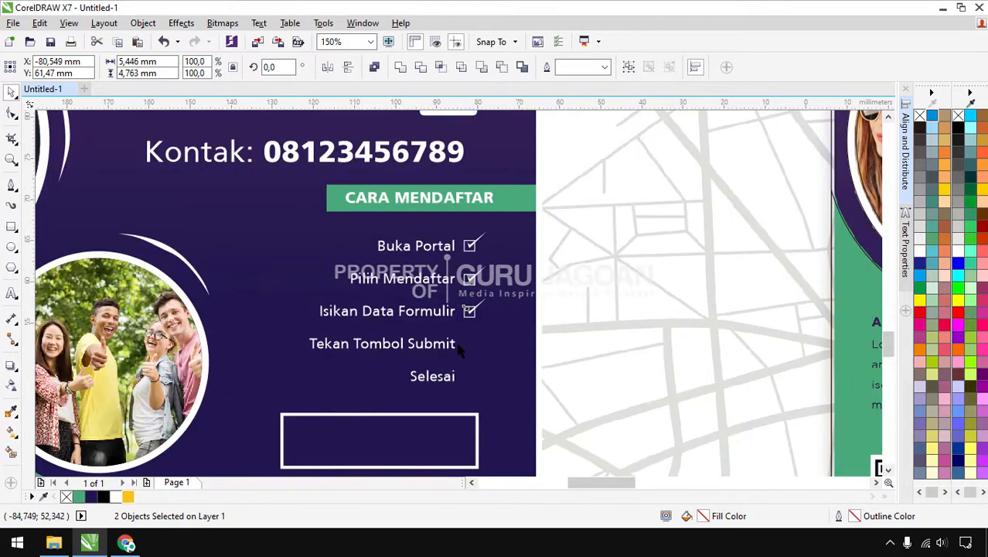
pyautogui.scroll(2, 459, 350)
pyautogui.moveTo(480, 280); pyautogui.dragTo(481, 404)
# Change the last step text from Selesai to Pendaftaran Selesai
pyautogui.press('Escape')
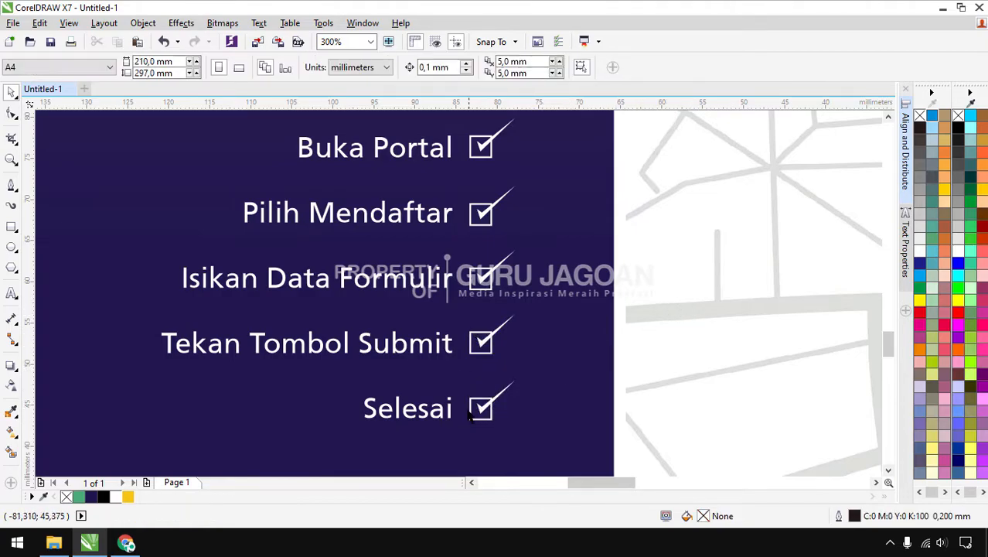
pyautogui.doubleClick(445, 407)
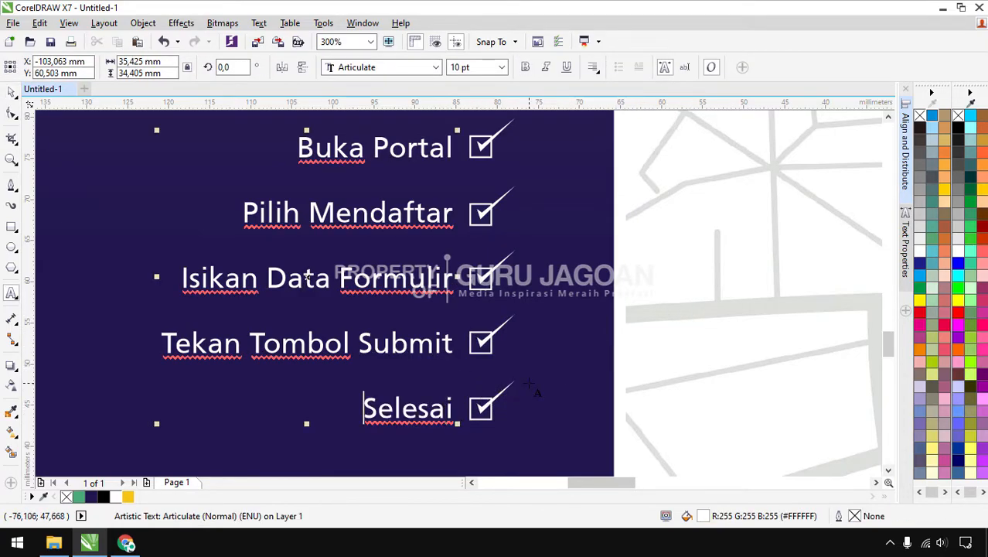
pyautogui.write('Pendaftaran')
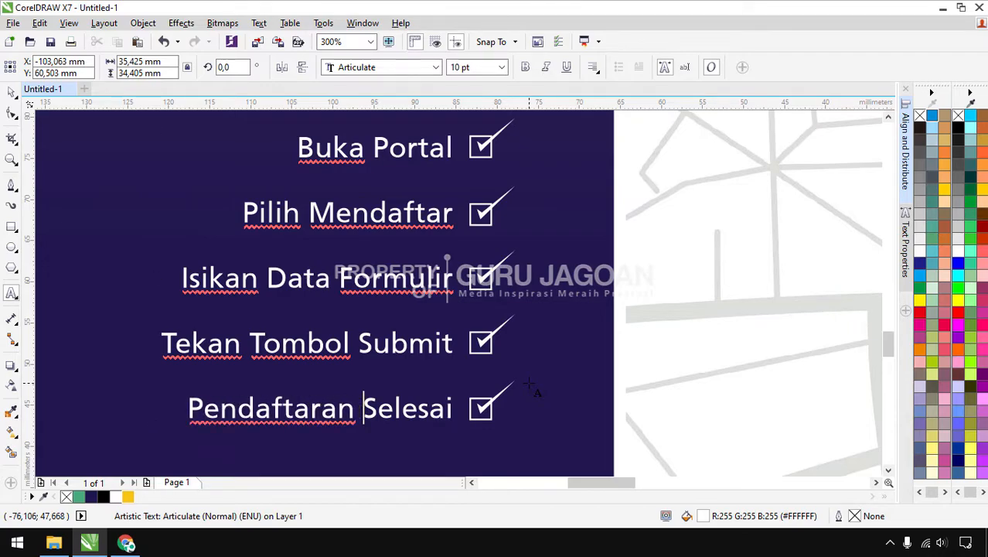
pyautogui.hotkey('ctrl', 'space')
pyautogui.scroll(-4, 506, 284)
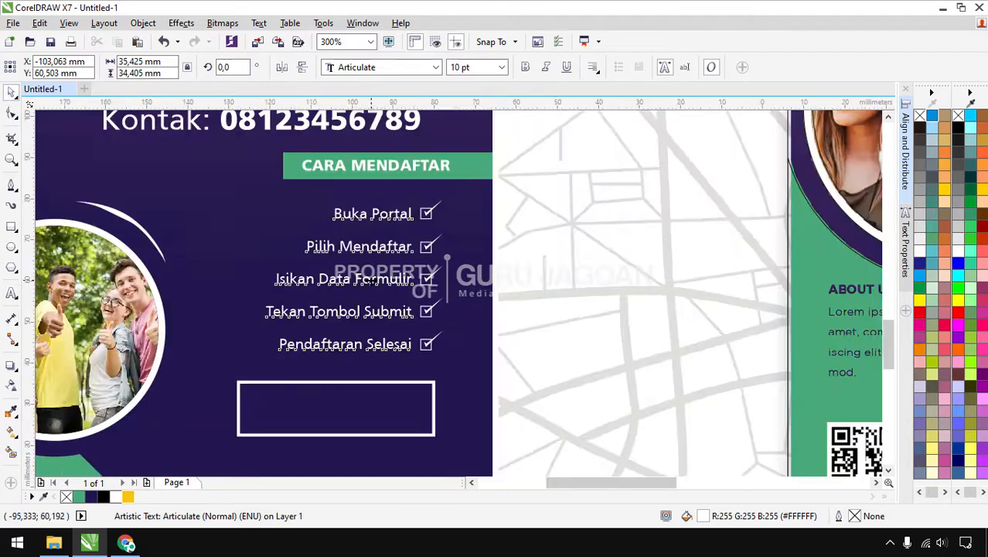
pyautogui.press('Escape')
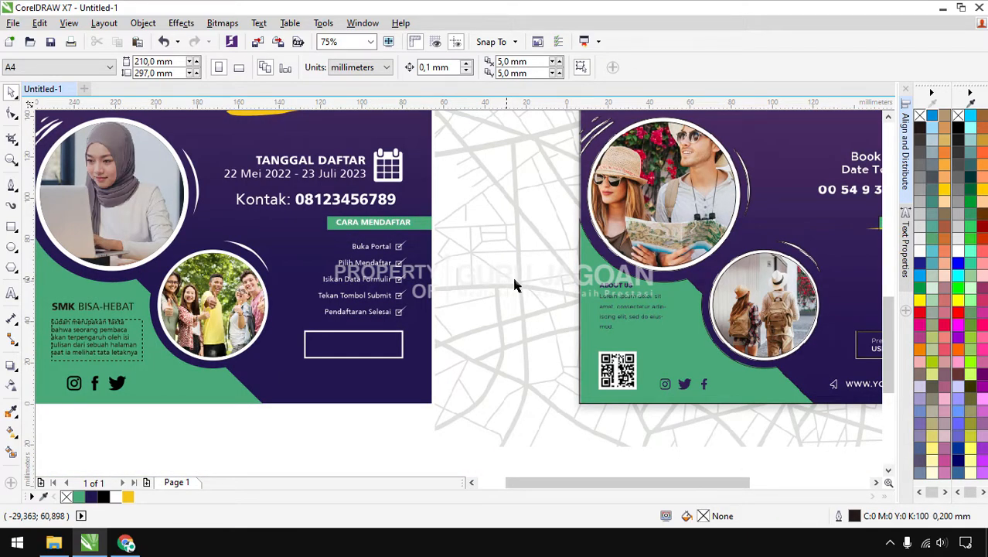
# Type the COVID 19 text inside the empty outlined box and make it uppercase
pyautogui.click(11, 293)
pyautogui.click(337, 345)
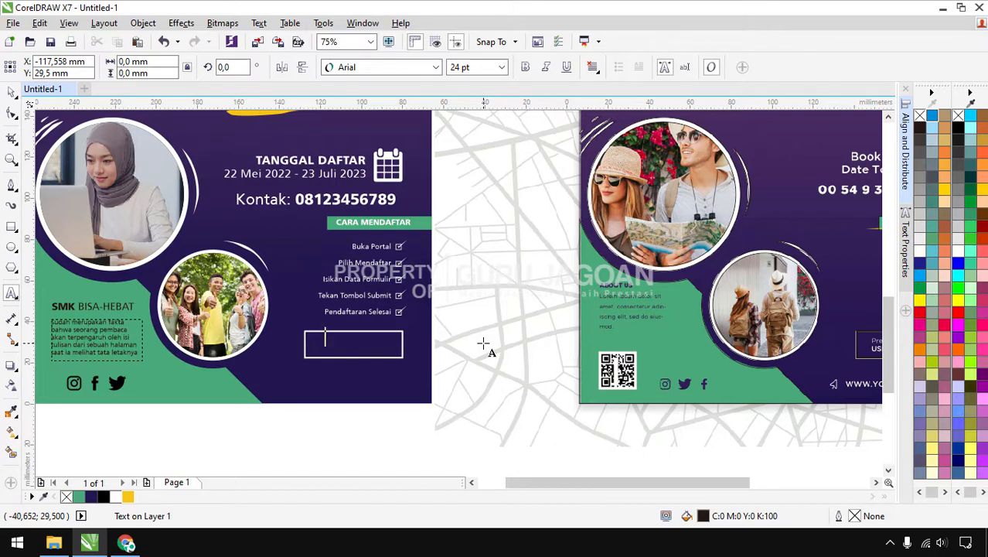
pyautogui.write('JOI')
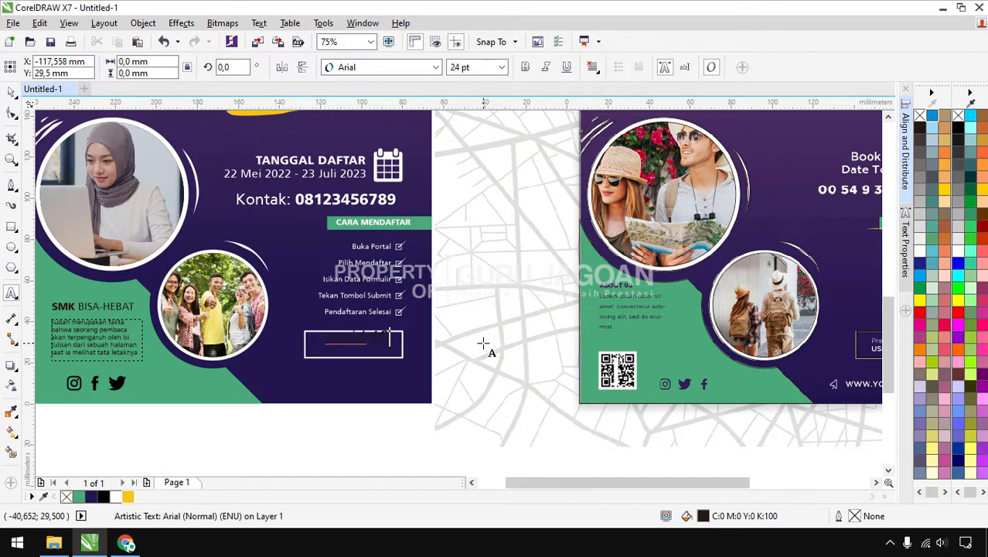
pyautogui.hotkey('ctrl', 'a')
pyautogui.hotkey('shift', 'F3')
pyautogui.press('Down')
pyautogui.press('Down')
pyautogui.press('Return')
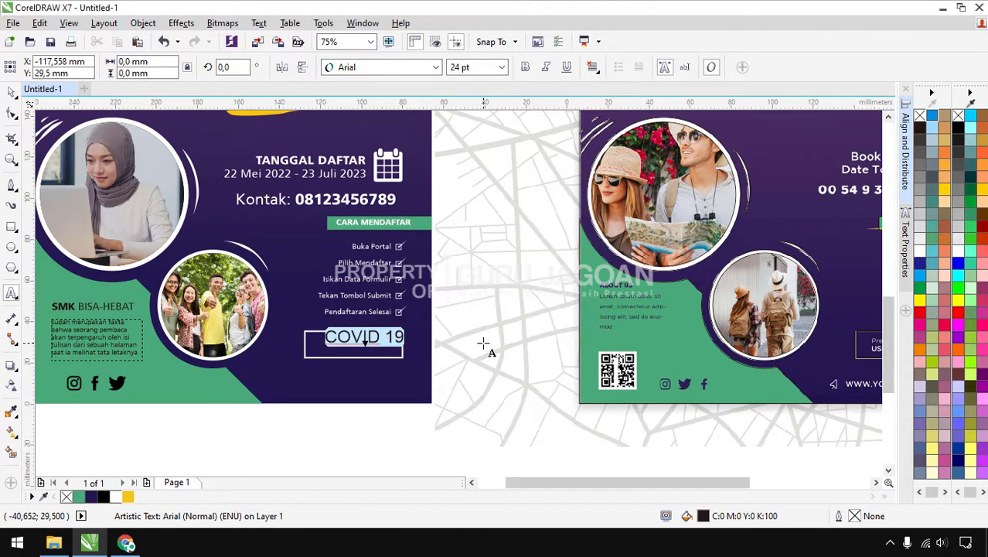
# Set the COVID 19 text to white Articulate Extrabold
pyautogui.click(12, 91)
pyautogui.click(392, 67)
pyautogui.click(387, 121)
pyautogui.scroll(2, 361, 340)
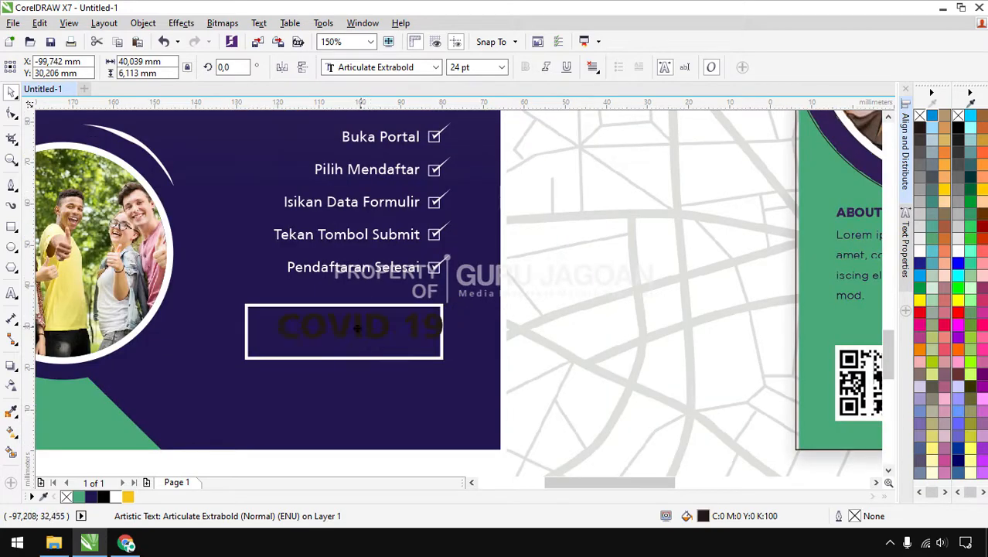
pyautogui.click(958, 251)
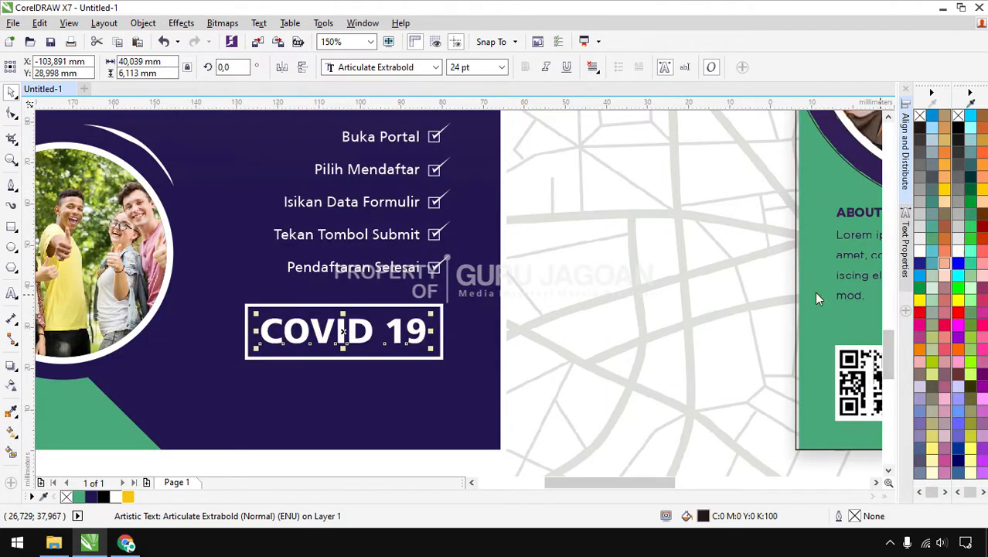
pyautogui.click(554, 299)
pyautogui.scroll(-1, 339, 332)
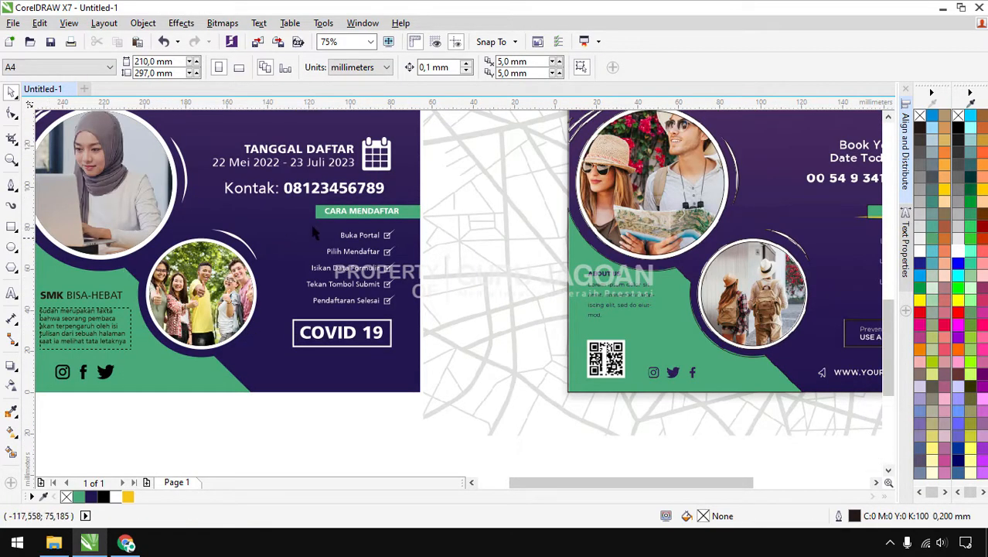
pyautogui.click(11, 293)
pyautogui.click(290, 360)
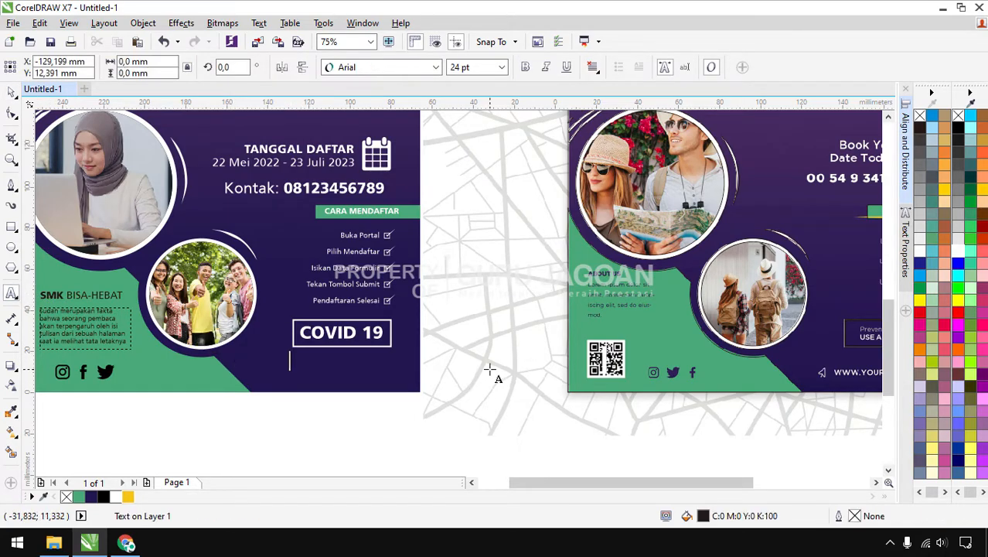
pyautogui.write('www.domain.sch.id')
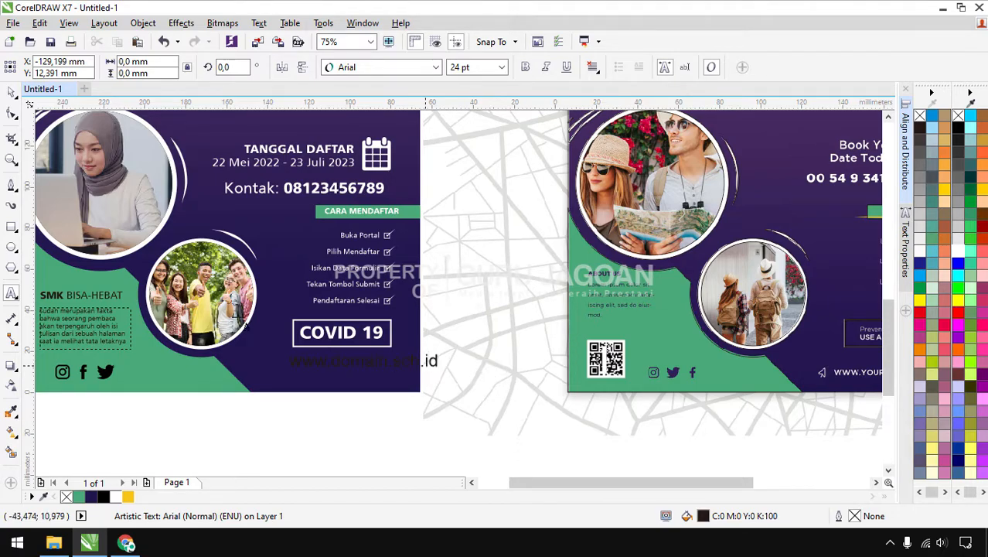
pyautogui.hotkey('ctrl', 'space')
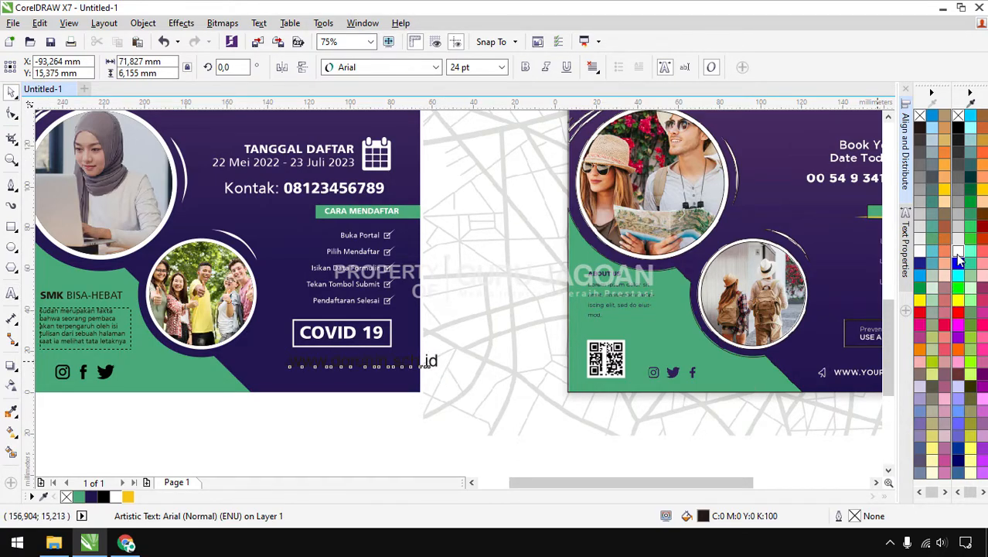
pyautogui.click(958, 259)
pyautogui.scroll(2, 386, 395)
pyautogui.click(387, 67)
pyautogui.click(386, 101)
pyautogui.moveTo(513, 332); pyautogui.dragTo(357, 342)
pyautogui.moveTo(290, 361); pyautogui.dragTo(288, 386)
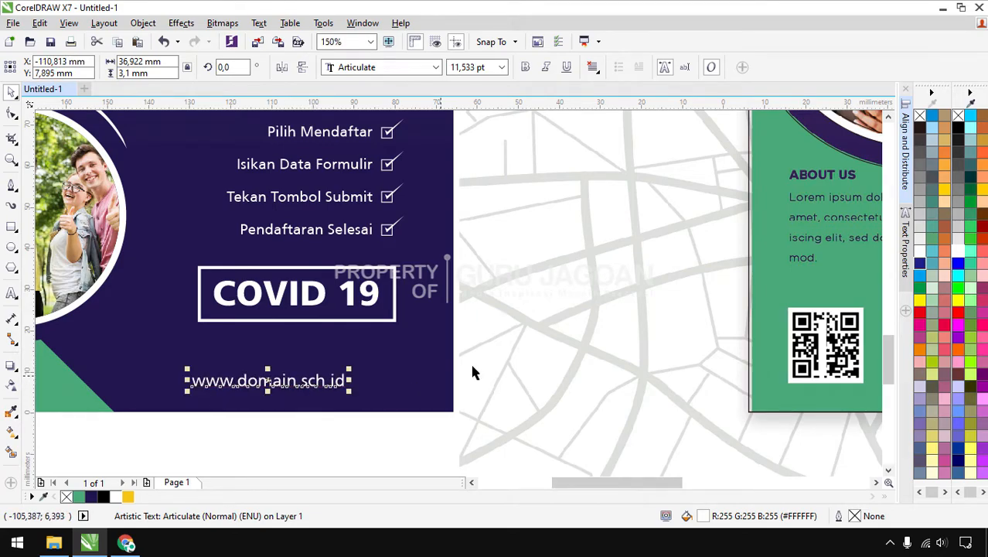
pyautogui.press('Escape')
pyautogui.scroll(-2, 293, 399)
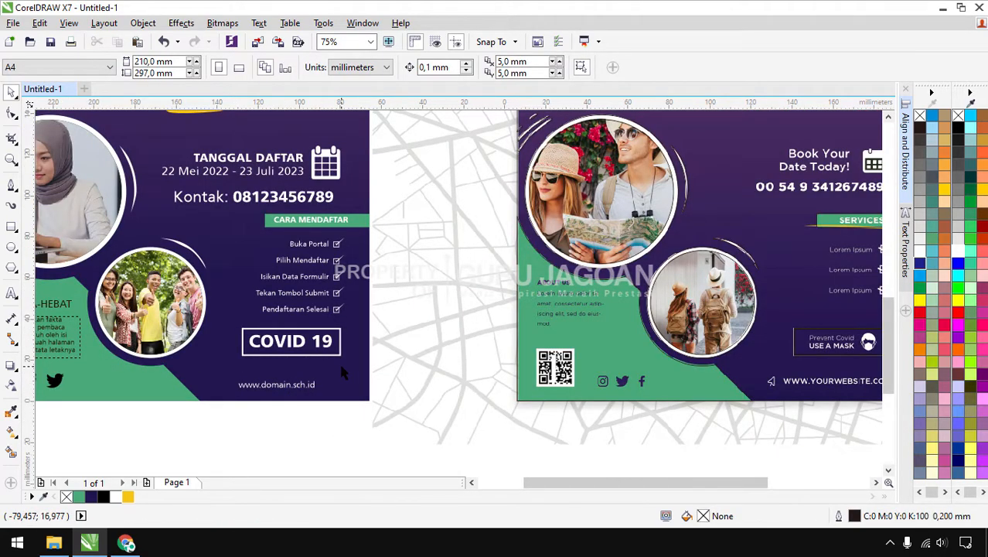
# Zoom out, clear the selection, and preview the PPDB and Travel posters full screen
pyautogui.scroll(-1, 341, 367)
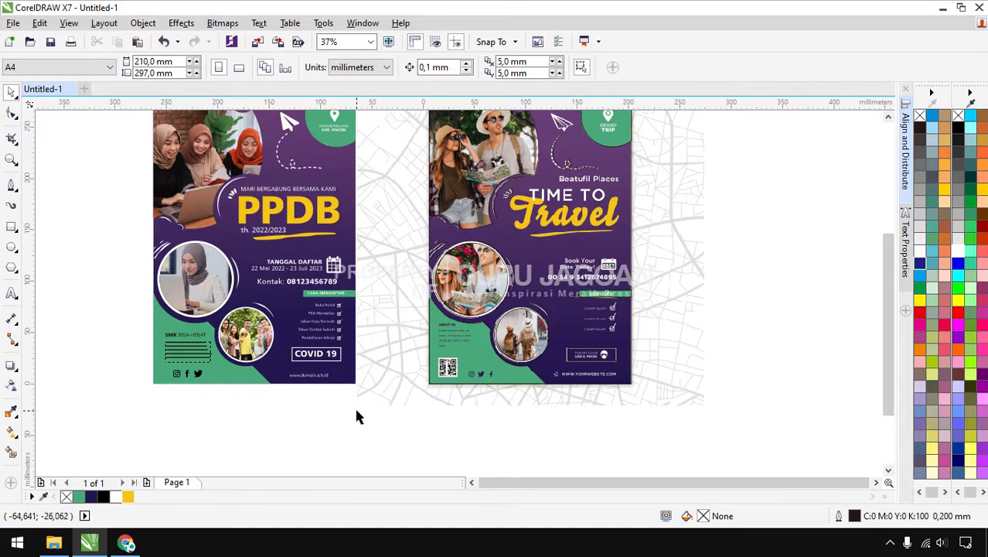
pyautogui.scroll(-1, 448, 407)
pyautogui.click(499, 352)
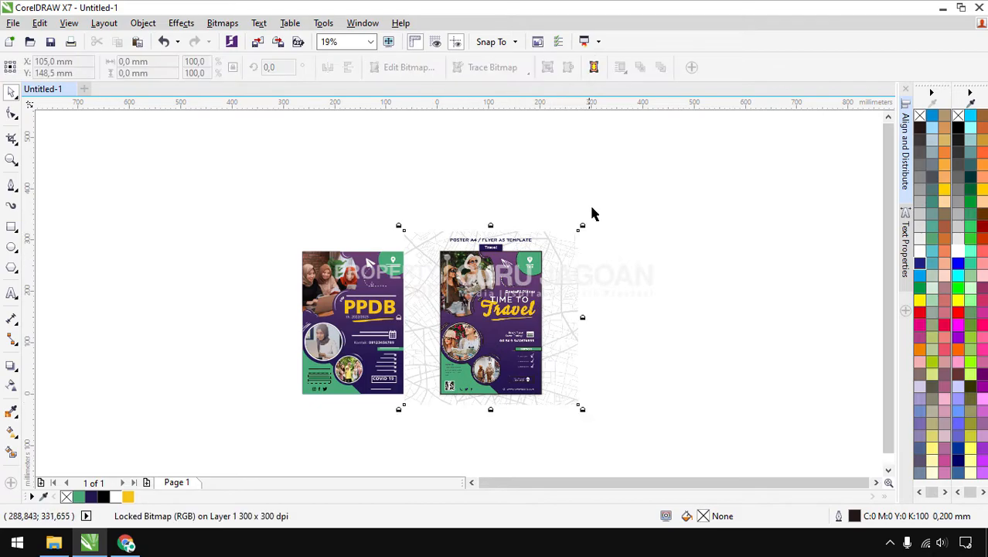
pyautogui.moveTo(616, 209); pyautogui.dragTo(428, 402)
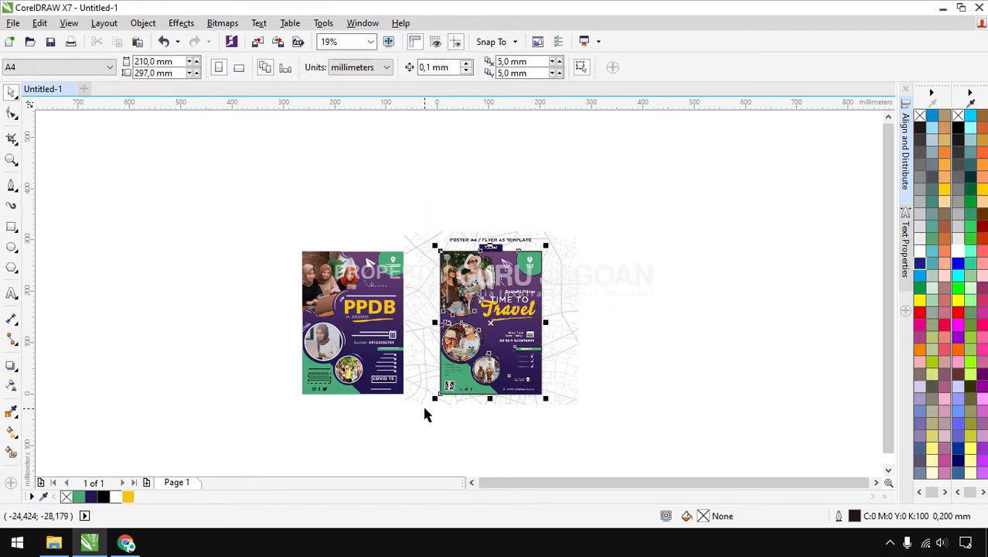
pyautogui.click(425, 408)
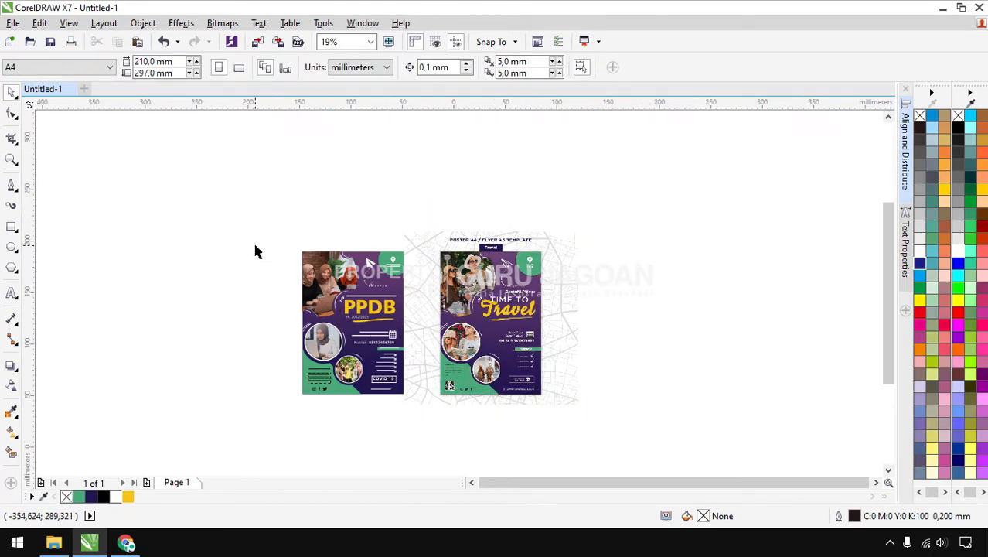
pyautogui.scroll(1, 254, 245)
pyautogui.click(69, 23)
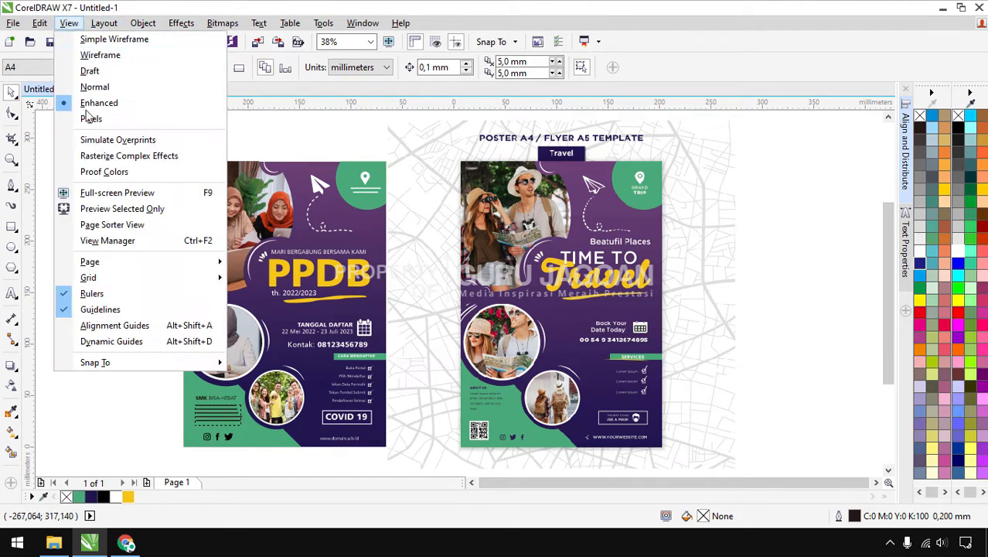
pyautogui.click(109, 199)
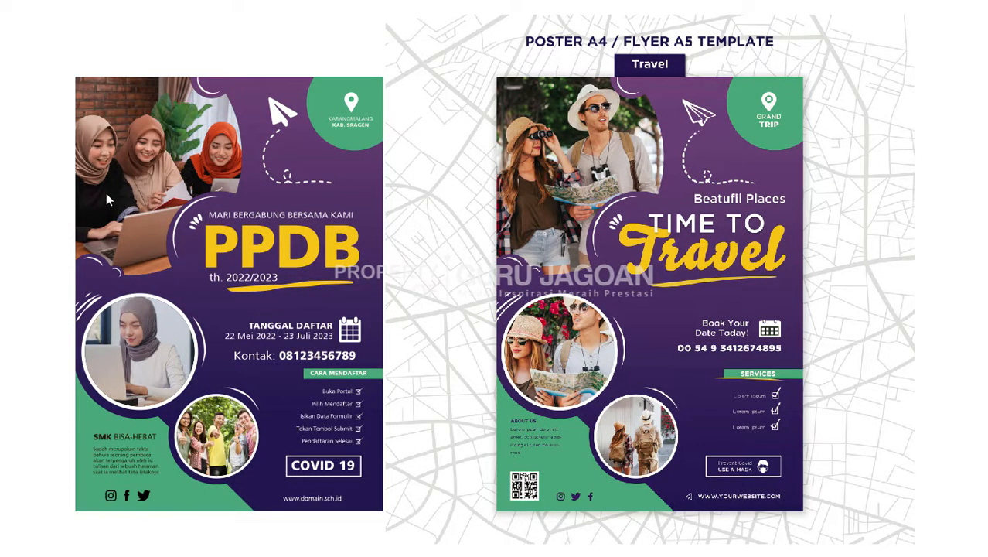